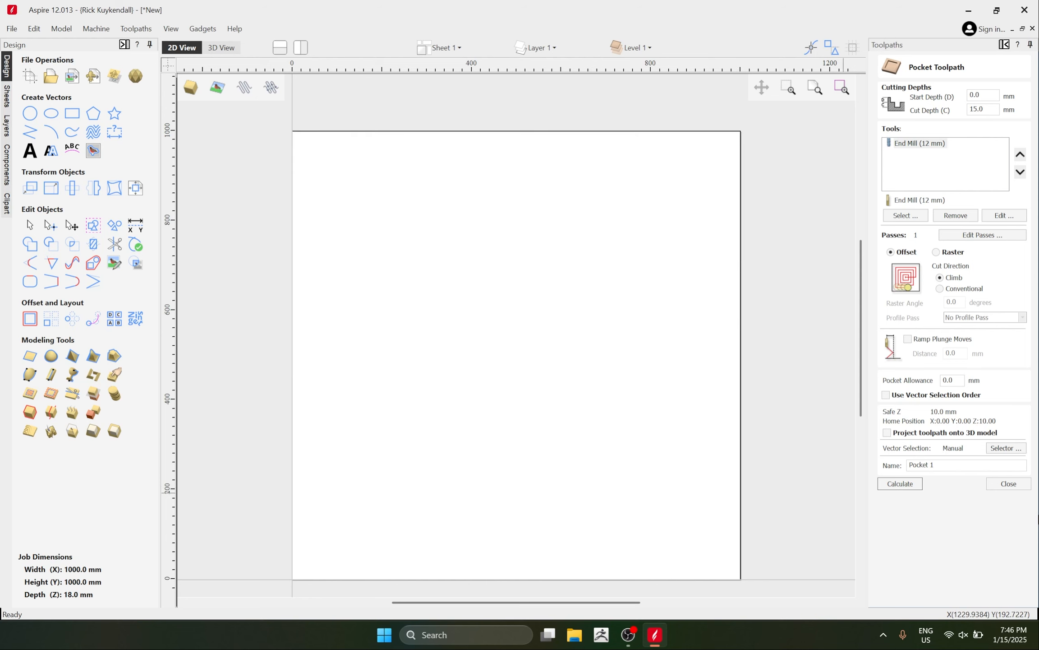
Close the pocket toolpath form, then view the tool database and leave it without changing anything.
{"action": "left_click", "coordinate": [1008, 484]}
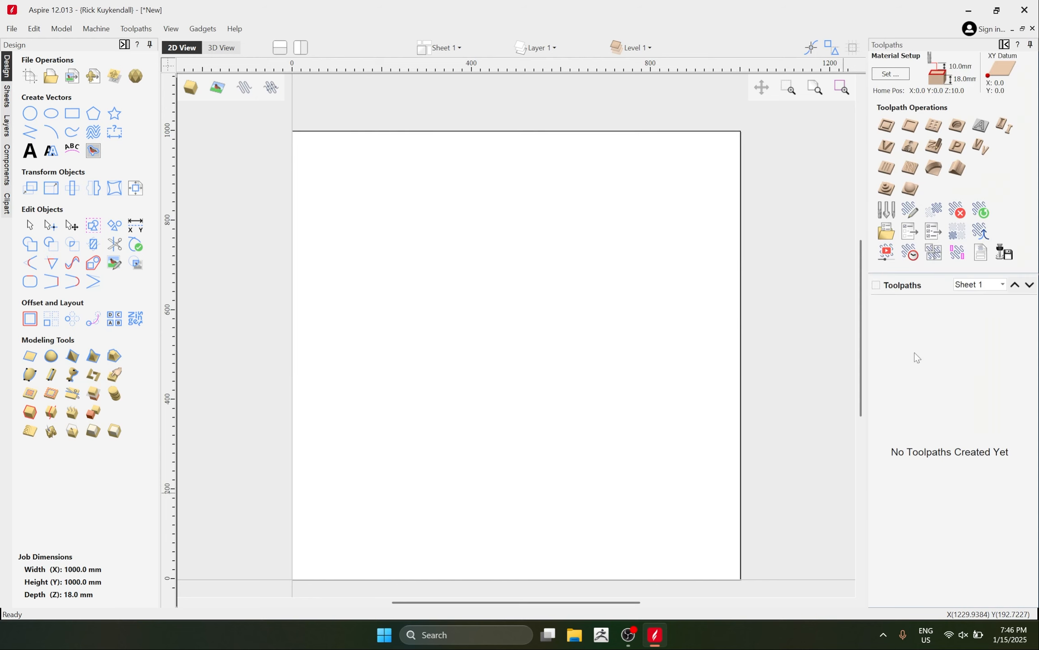
{"action": "left_click", "coordinate": [887, 210]}
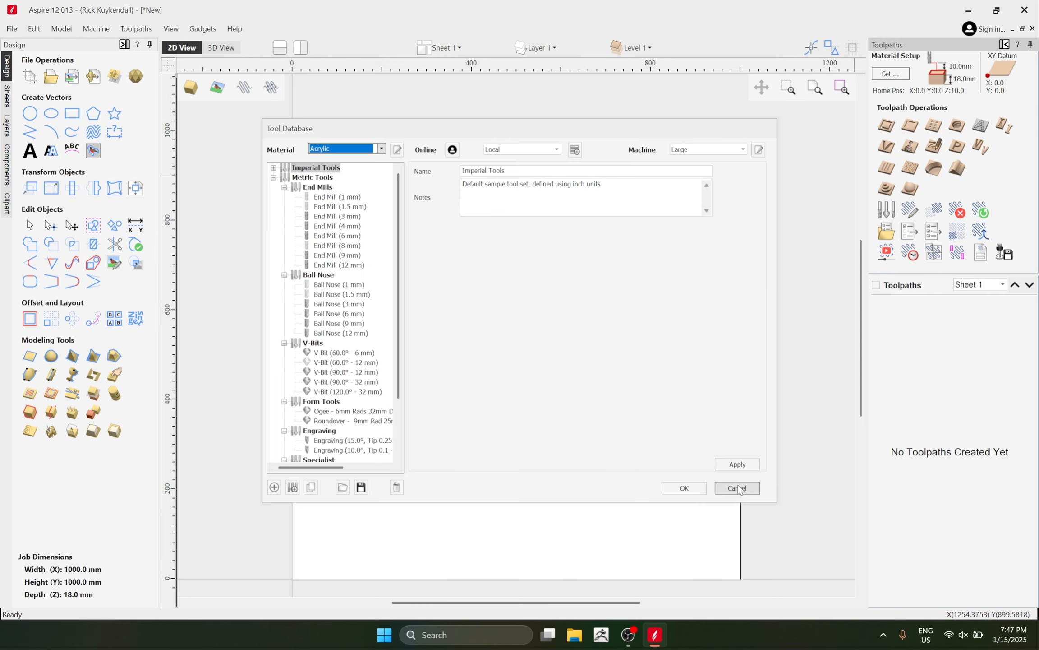
{"action": "left_click", "coordinate": [737, 488]}
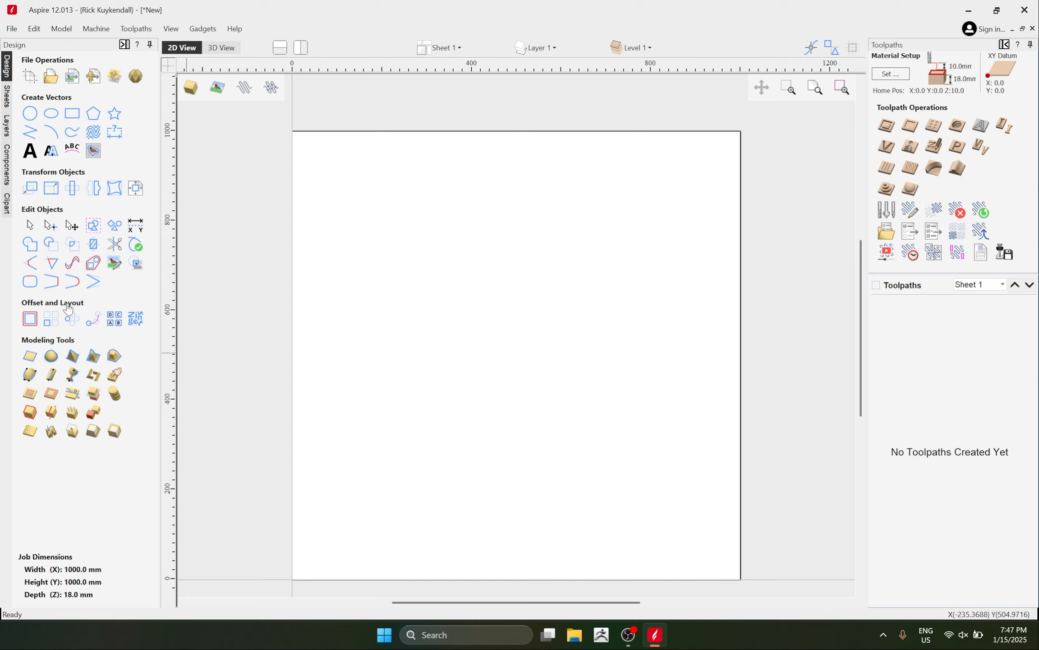
Draw a circle about 100 mm in diameter near the lower-left corner of the sheet.
{"action": "left_click", "coordinate": [30, 113]}
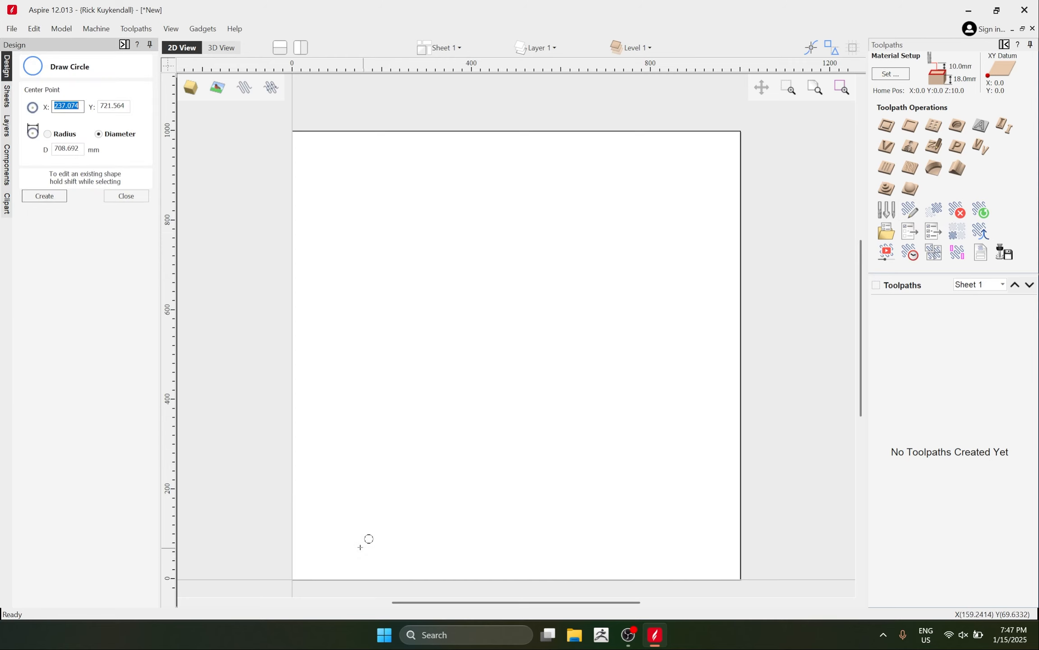
{"action": "mouse_move", "coordinate": [317, 547]}
{"action": "left_mouse_down"}
{"action": "mouse_move", "coordinate": [339, 555]}
{"action": "mouse_move", "coordinate": [347, 525]}
{"action": "left_mouse_up"}
{"action": "key", "text": "Escape"}
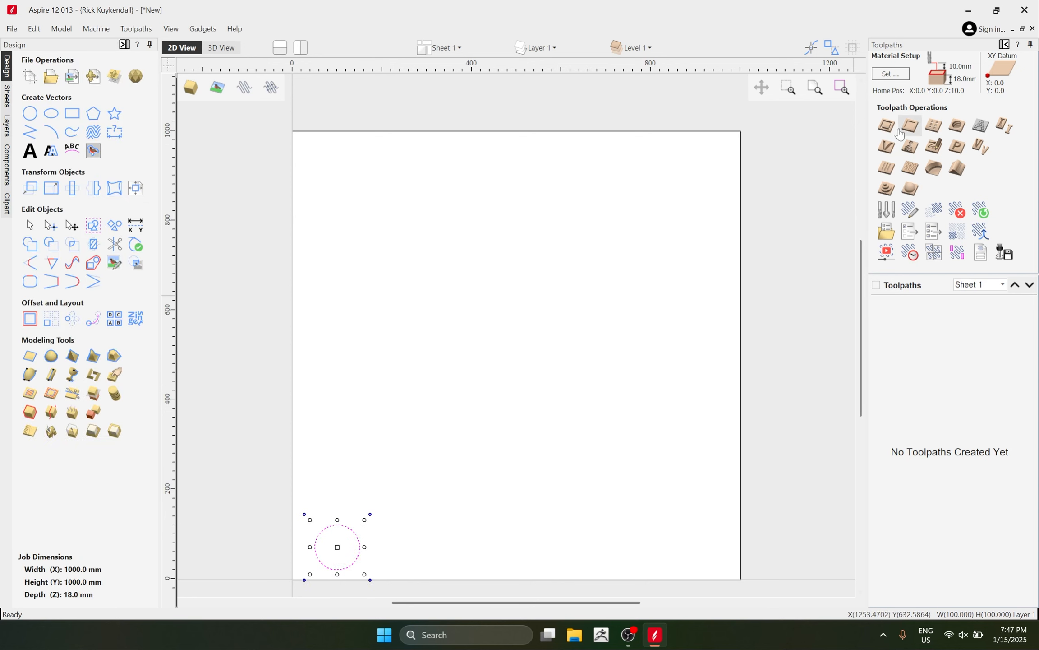
Calculate an outside profile toolpath for the circle, 18 mm deep with the 6 mm end mill, and close the preview.
{"action": "left_click", "coordinate": [886, 125]}
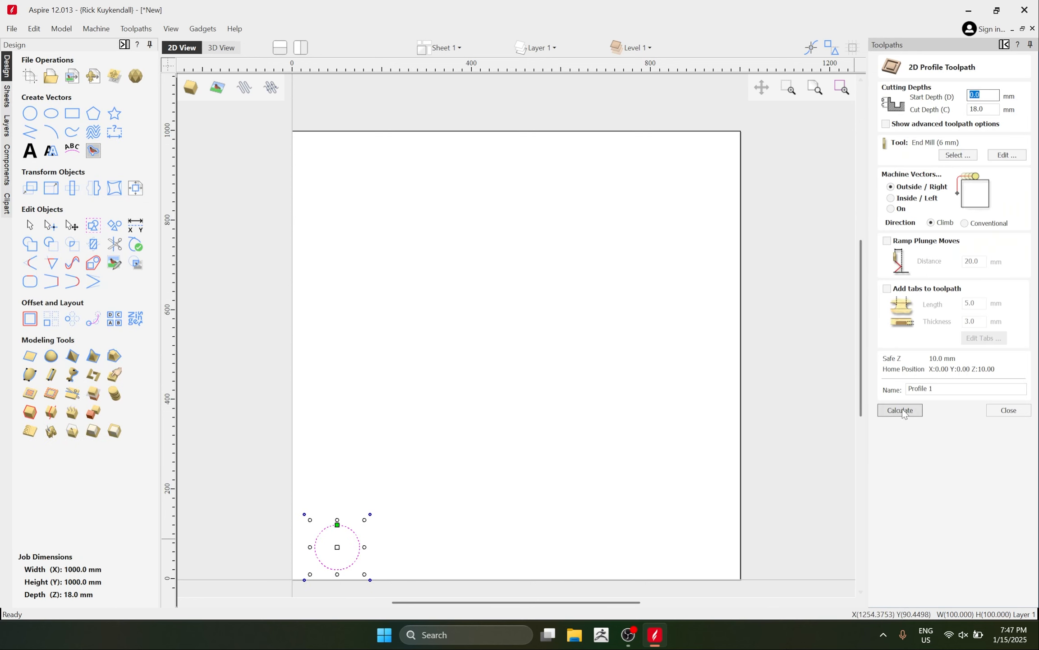
{"action": "left_click", "coordinate": [899, 411]}
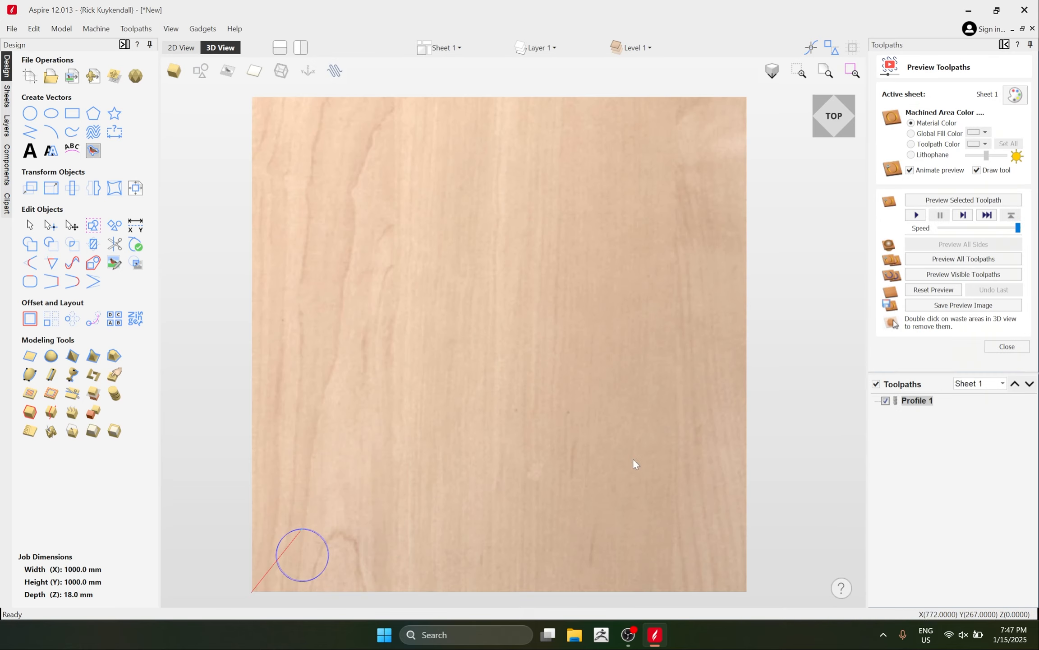
{"action": "scroll", "coordinate": [541, 442], "scroll_direction": "up", "scroll_amount": 3}
{"action": "scroll", "coordinate": [406, 424], "scroll_direction": "down", "scroll_amount": 1}
{"action": "scroll", "coordinate": [331, 483], "scroll_direction": "down", "scroll_amount": 3}
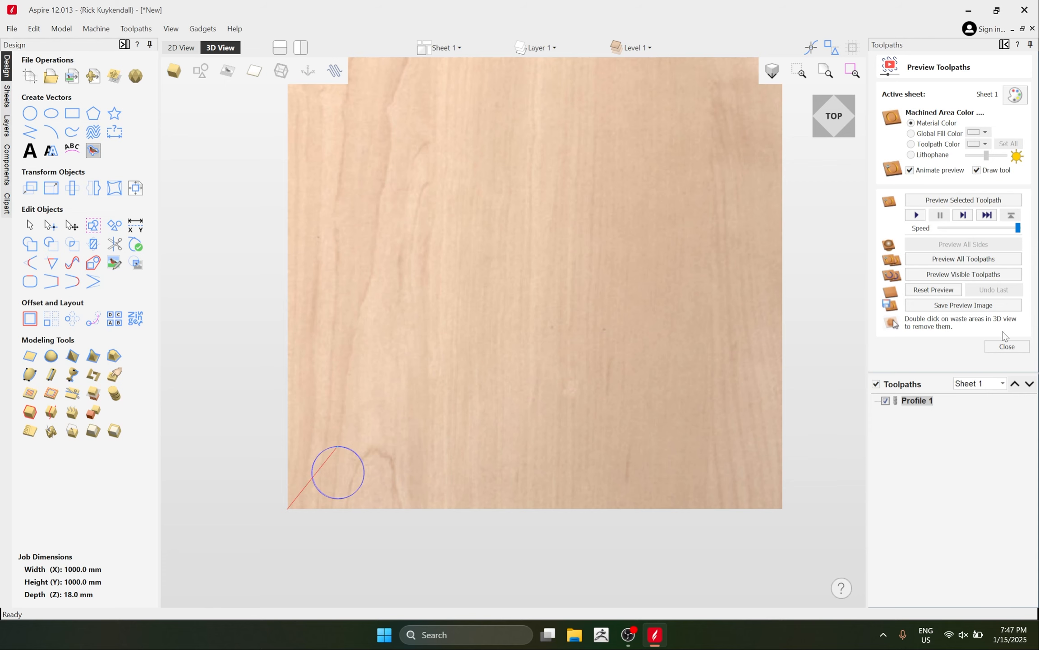
{"action": "left_click", "coordinate": [1007, 346]}
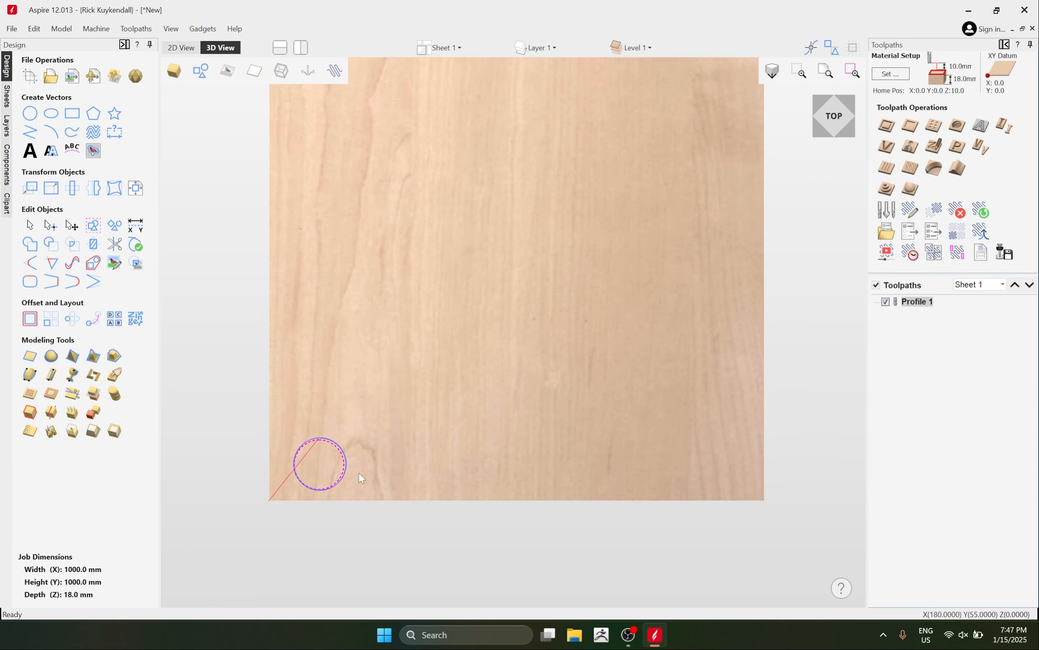
Open the Profile 1 toolpath for editing several times to review its settings, closing it without recalculating.
{"action": "scroll", "coordinate": [359, 472], "scroll_direction": "up", "scroll_amount": 3}
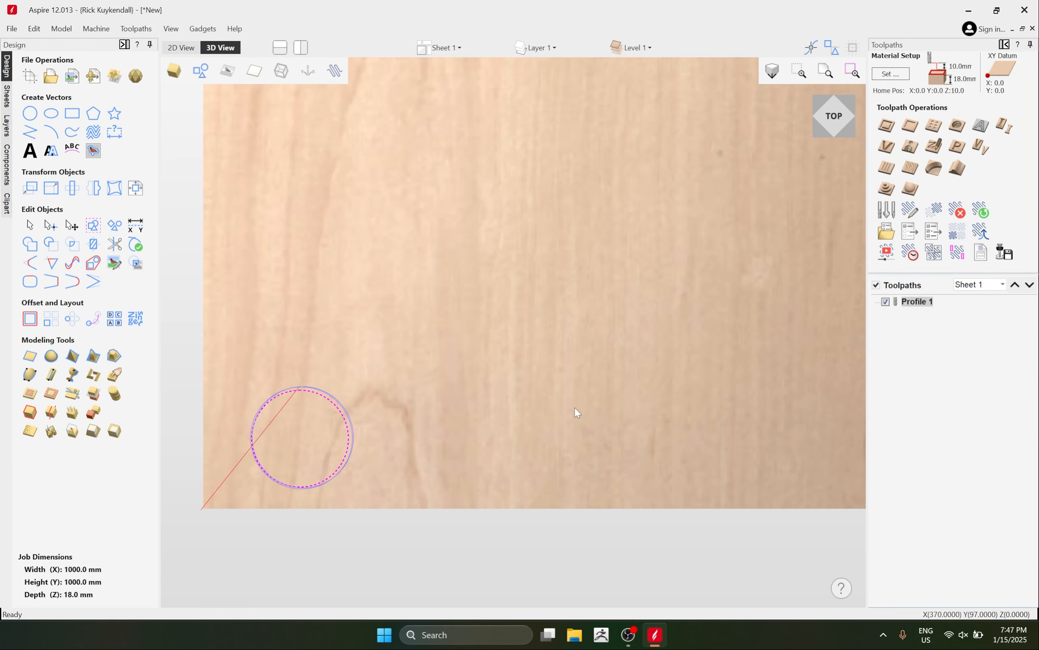
{"action": "left_click", "coordinate": [911, 211]}
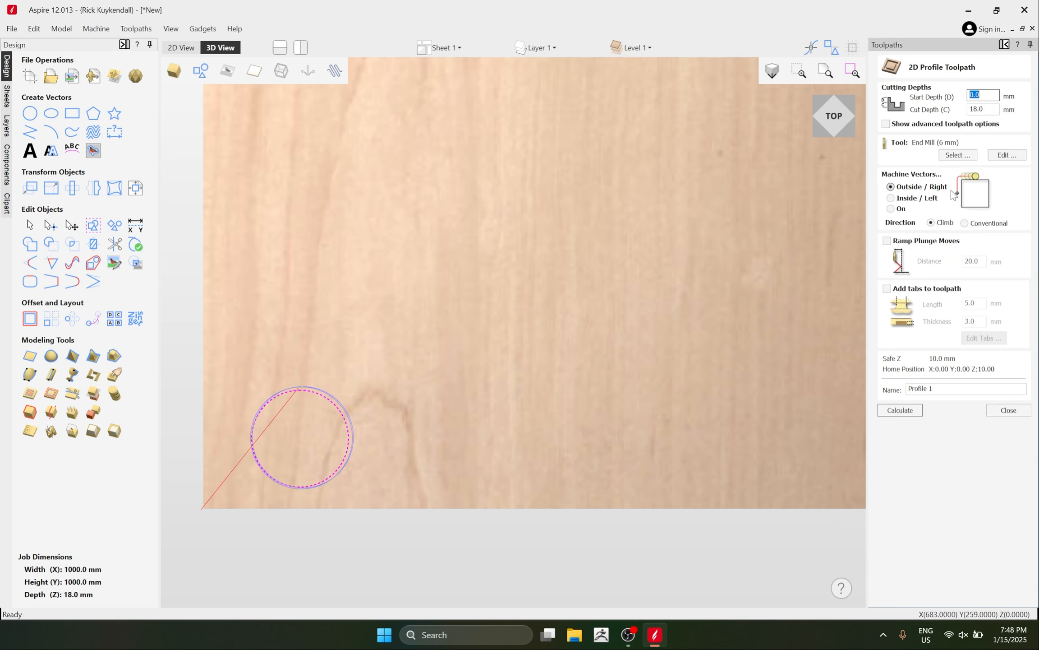
{"action": "key", "text": "Tab"}
{"action": "left_click", "coordinate": [1005, 414]}
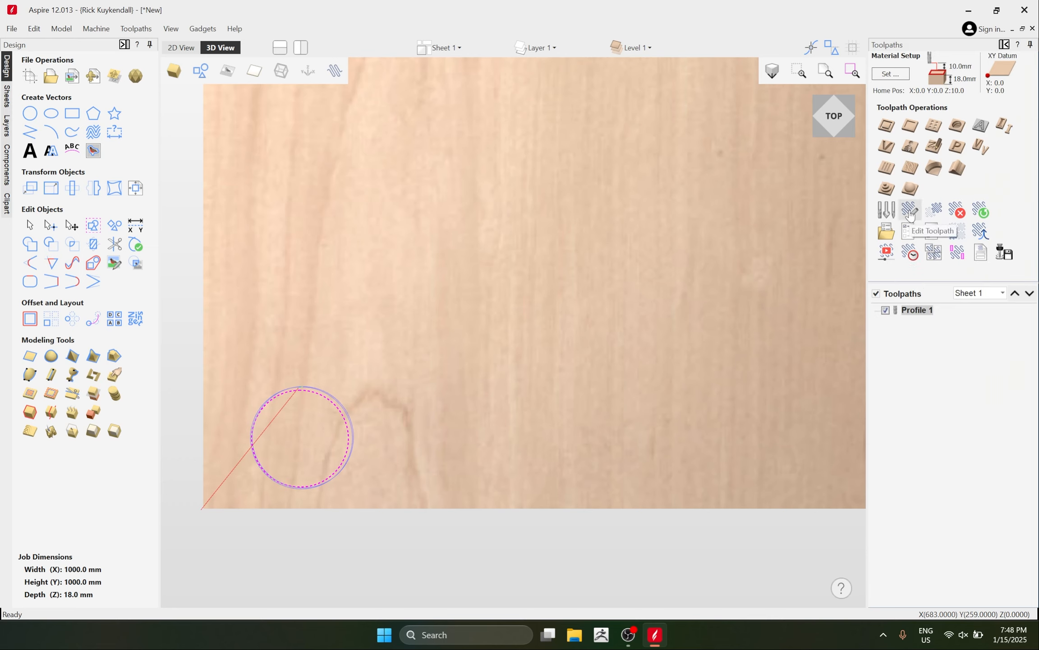
{"action": "double_click", "coordinate": [915, 311]}
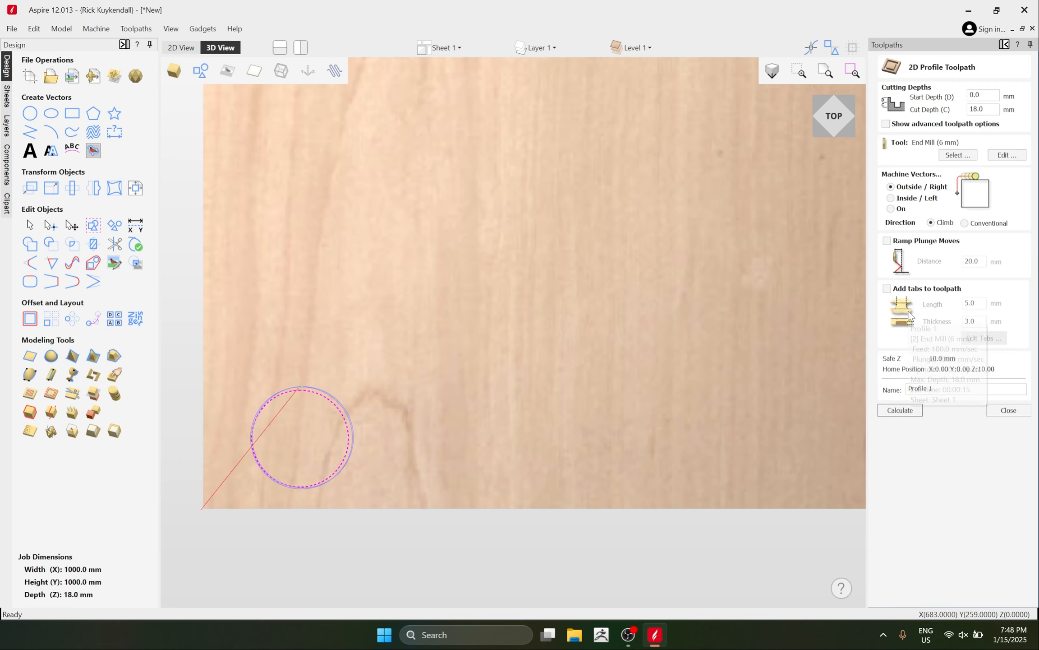
{"action": "left_click", "coordinate": [1001, 413]}
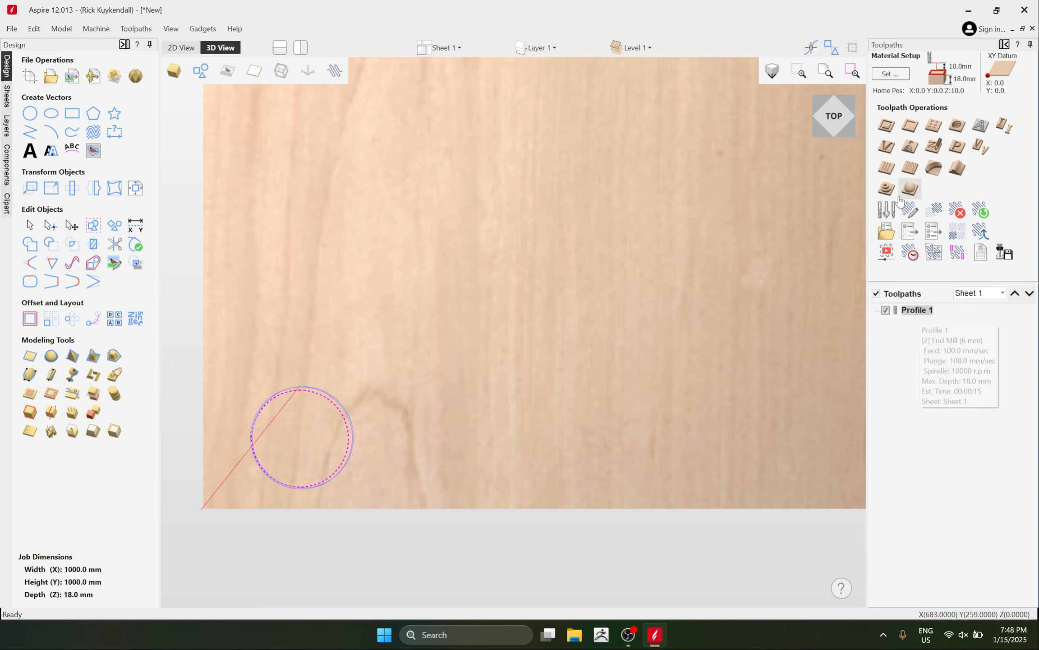
{"action": "double_click", "coordinate": [907, 310]}
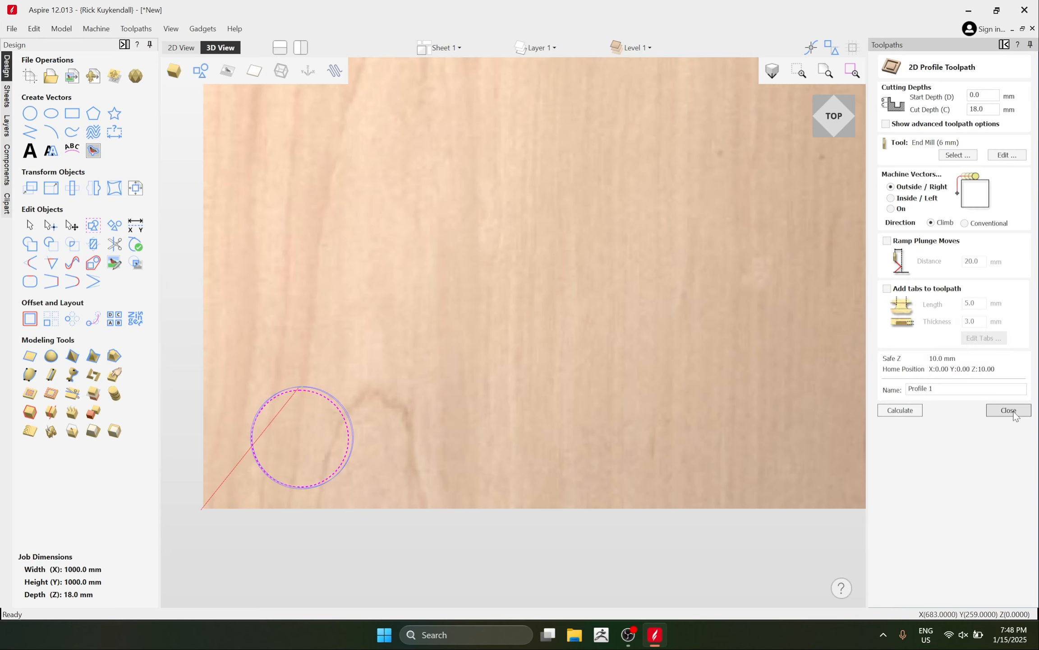
{"action": "left_click", "coordinate": [1014, 411]}
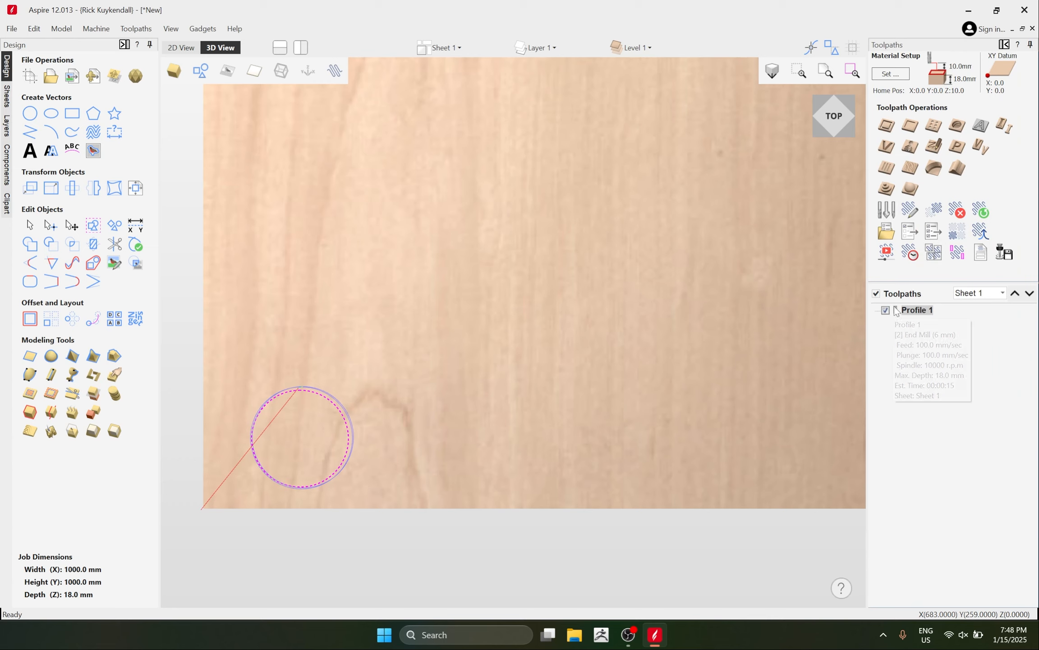
{"action": "left_click", "coordinate": [913, 211]}
{"action": "left_click", "coordinate": [1008, 410]}
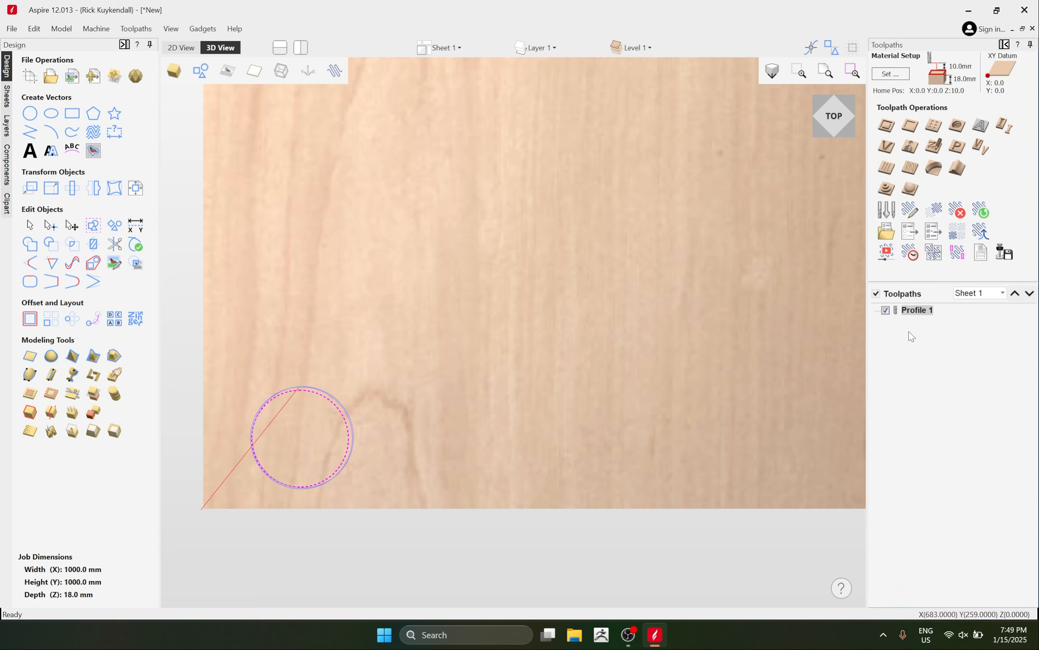
{"action": "double_click", "coordinate": [911, 310]}
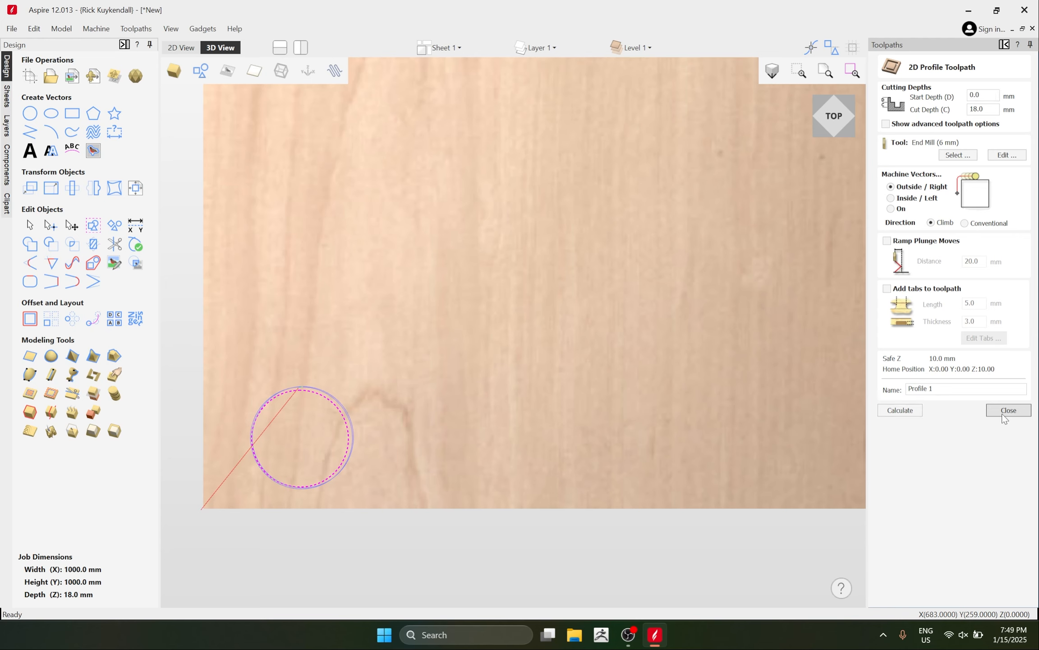
{"action": "left_click", "coordinate": [999, 412]}
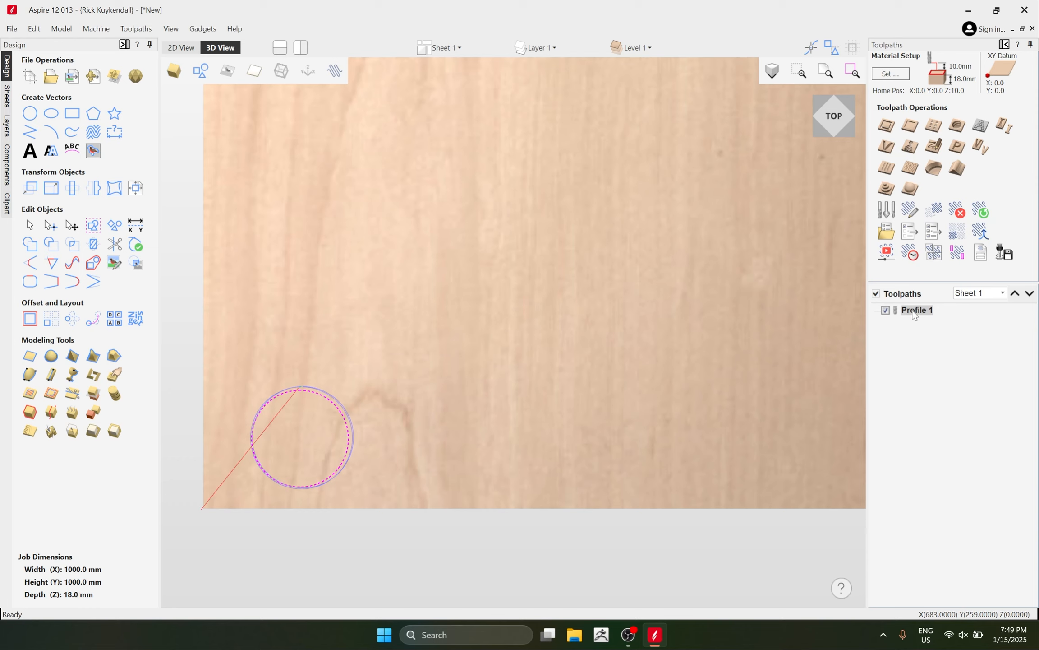
Duplicate the Profile 1 toolpath twice.
{"action": "mouse_move", "coordinate": [915, 314]}
{"action": "left_click", "coordinate": [937, 212]}
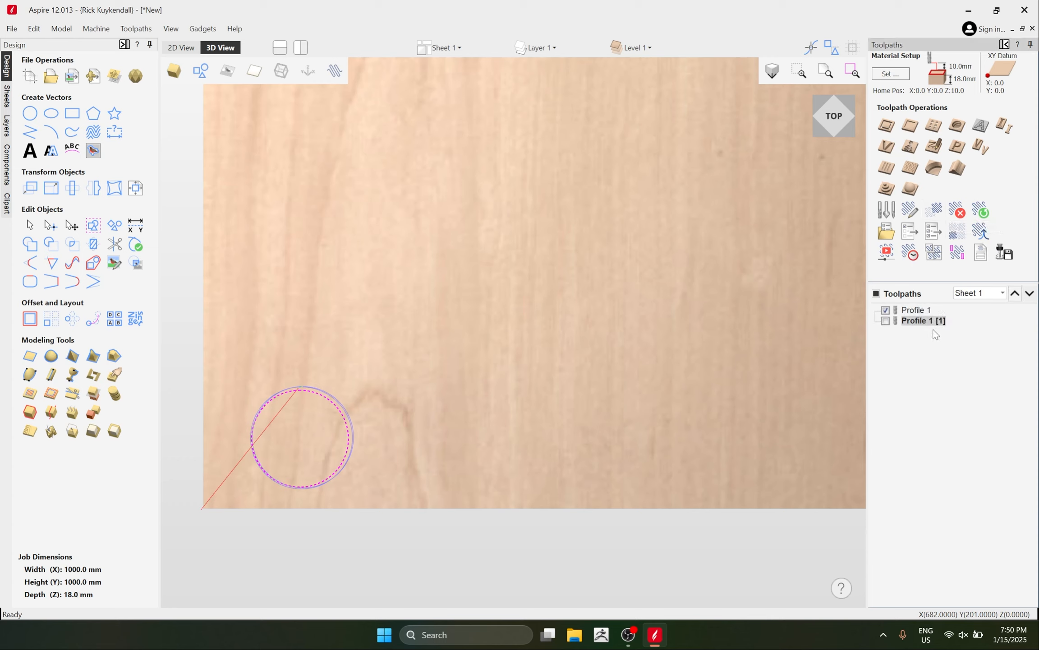
{"action": "left_click", "coordinate": [916, 312]}
{"action": "right_click", "coordinate": [912, 312]}
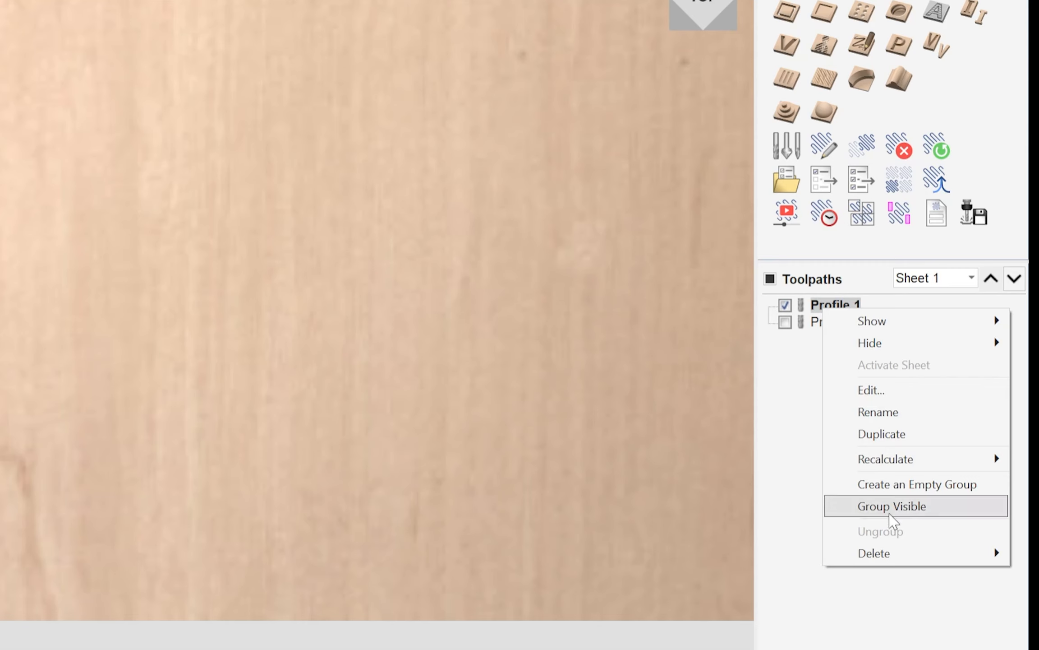
{"action": "left_click", "coordinate": [893, 440]}
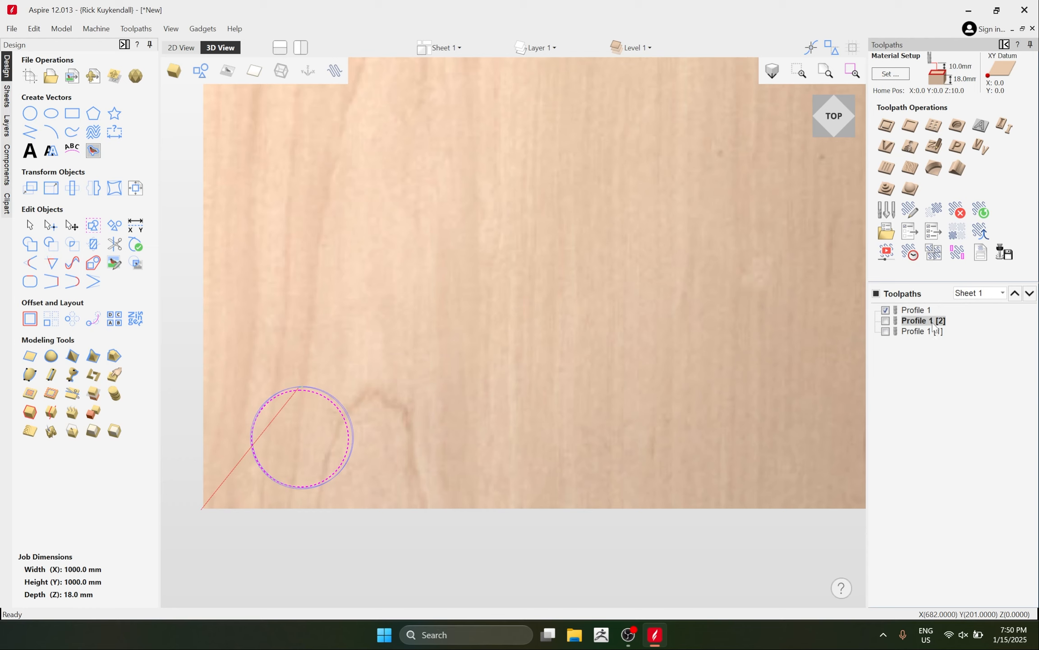
Delete the Profile 1 [2] toolpath.
{"action": "mouse_move", "coordinate": [923, 328]}
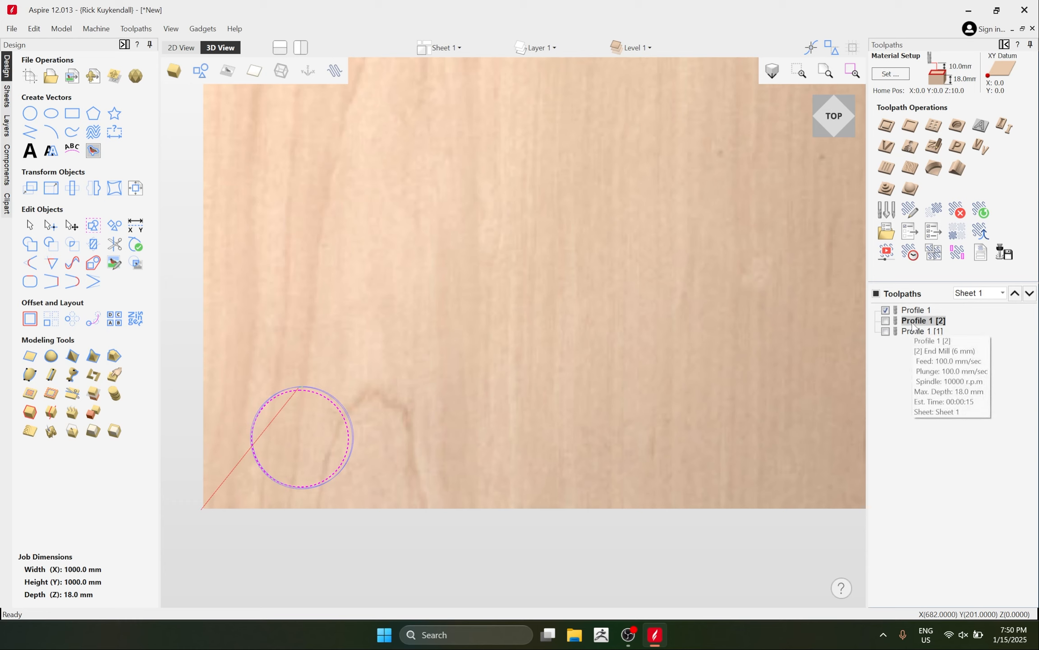
{"action": "left_click", "coordinate": [958, 212]}
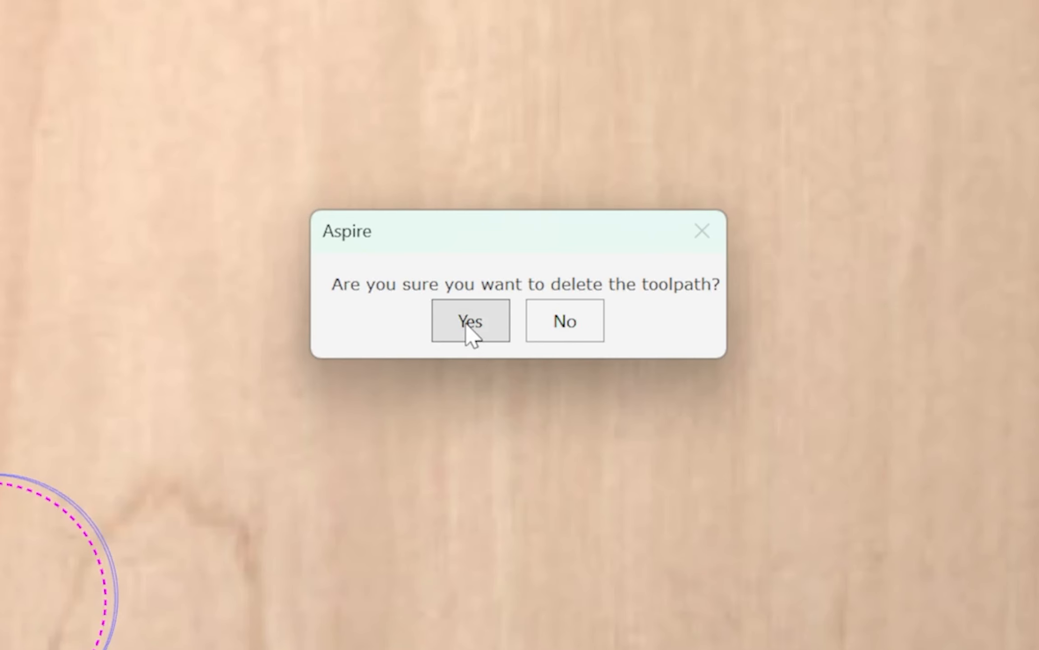
{"action": "left_click", "coordinate": [469, 333]}
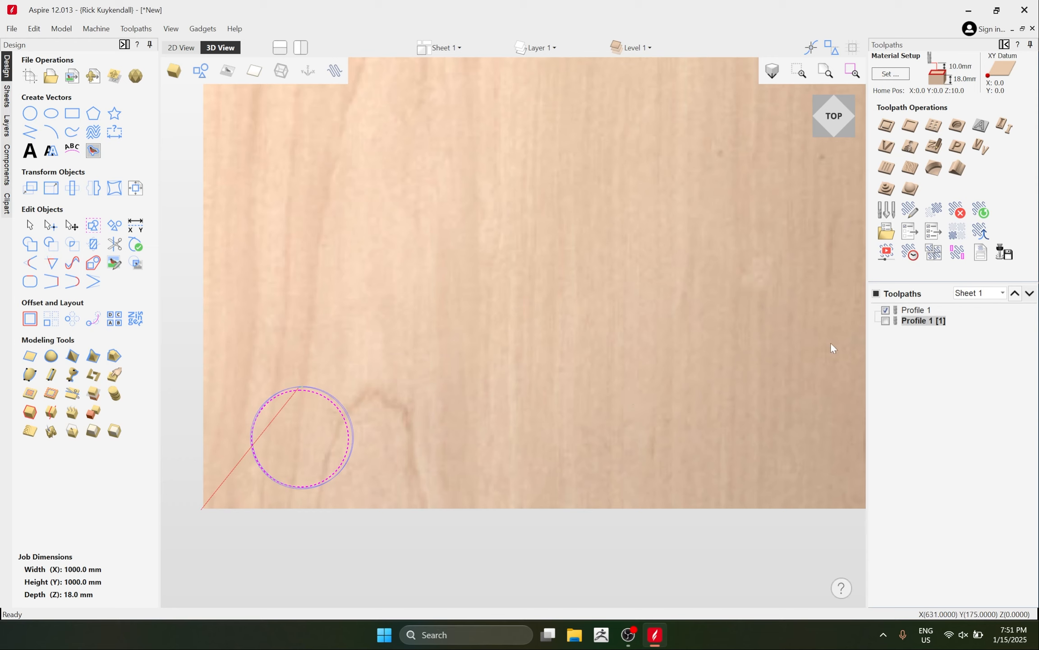
Deselect the circle, then select Profile 1 and its remaining copy in turn to check their linked vectors.
{"action": "left_click", "coordinate": [723, 406]}
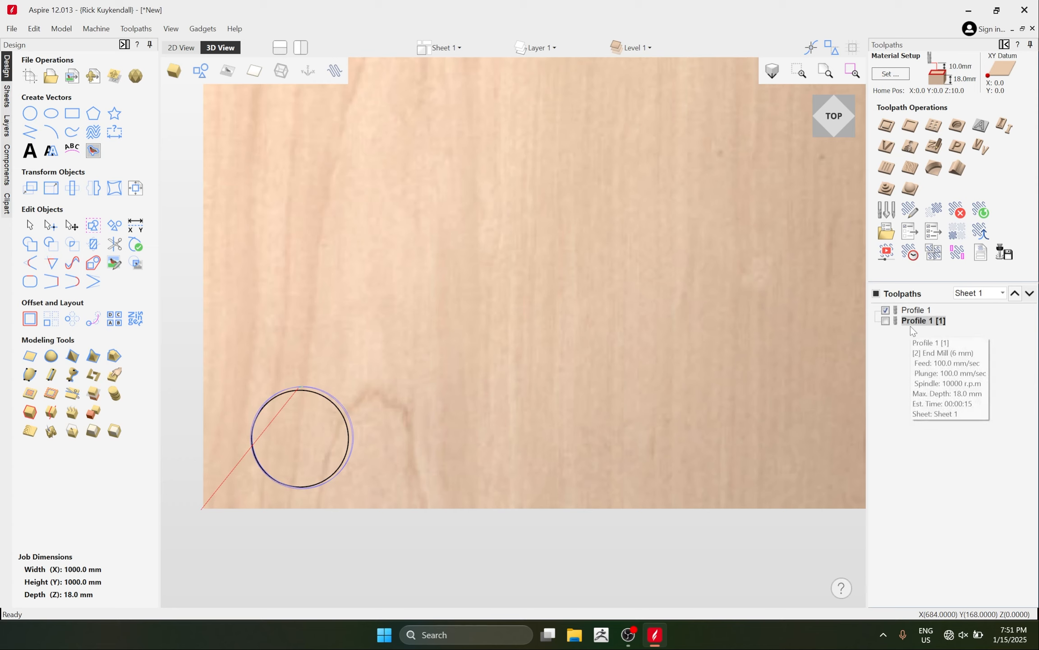
{"action": "left_click", "coordinate": [914, 312]}
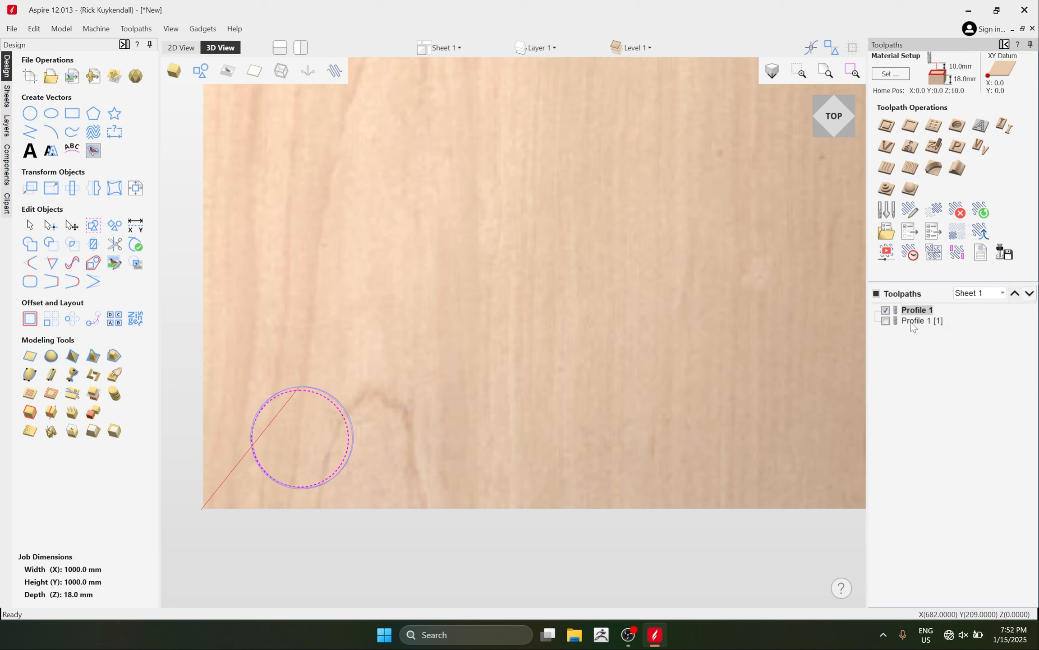
{"action": "left_click", "coordinate": [907, 322]}
Toggle the visibility of the Profile 1 toolpath in the 3D view, leaving it hidden.
{"action": "left_click", "coordinate": [886, 310]}
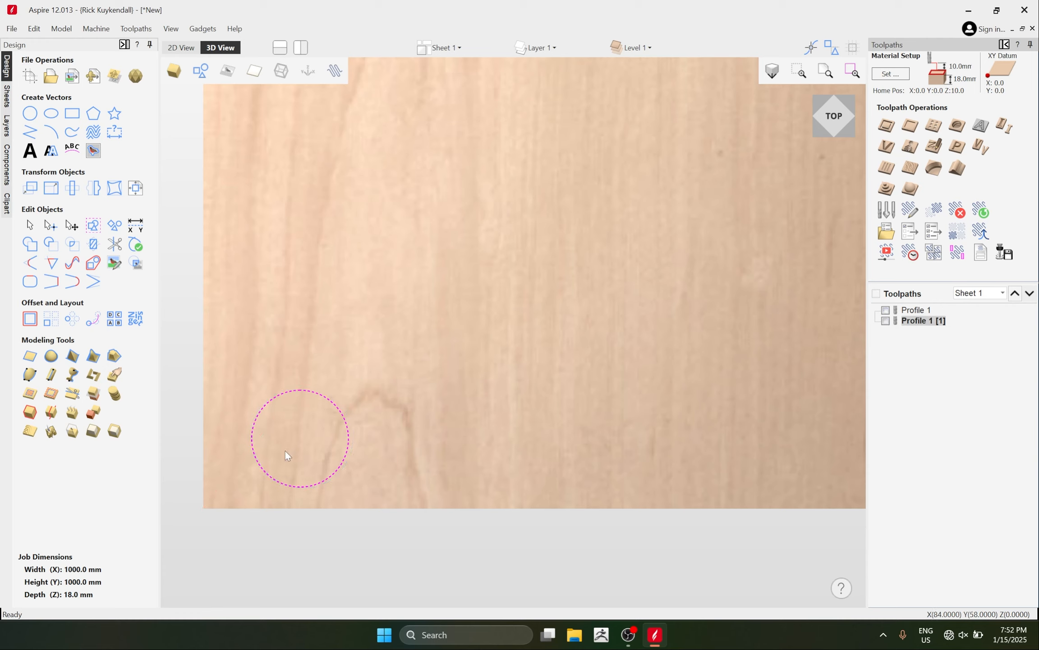
{"action": "left_click", "coordinate": [886, 311]}
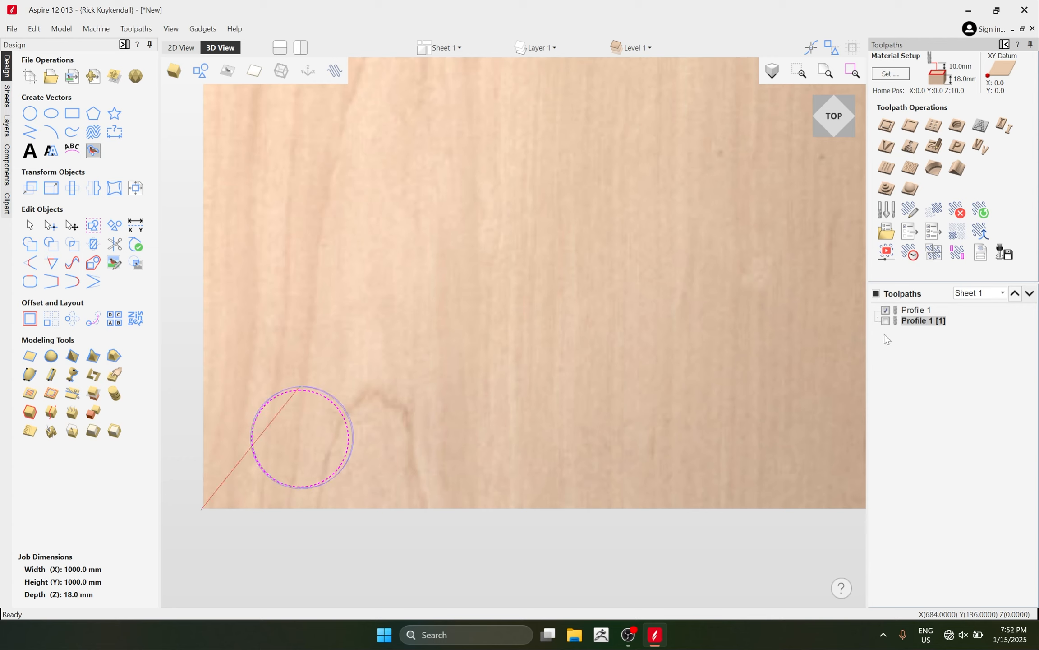
{"action": "left_click", "coordinate": [887, 310]}
{"action": "left_click", "coordinate": [886, 311]}
{"action": "left_click", "coordinate": [886, 311]}
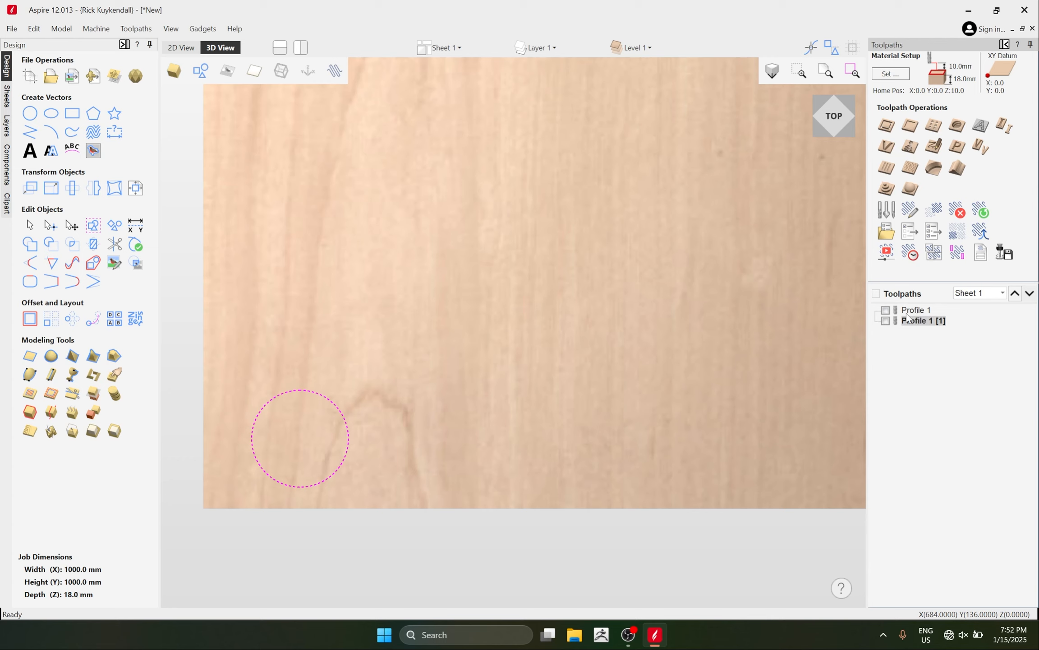
Select Profile 1, show and hide its toolpath again, then reselect the Profile 1 [1] copy.
{"action": "left_click", "coordinate": [911, 311]}
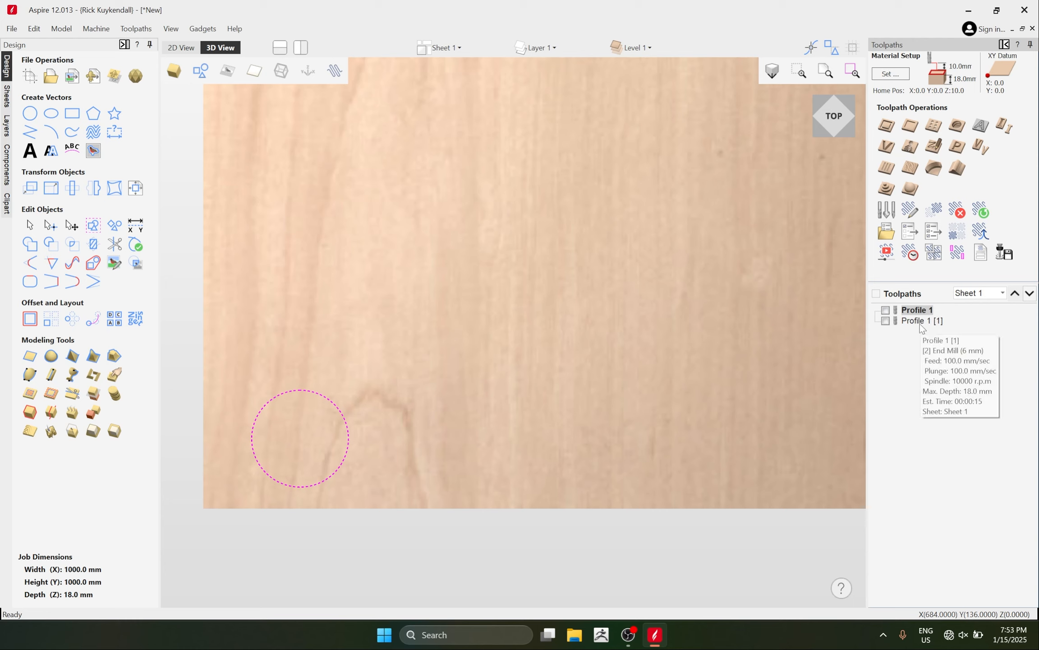
{"action": "mouse_move", "coordinate": [921, 316]}
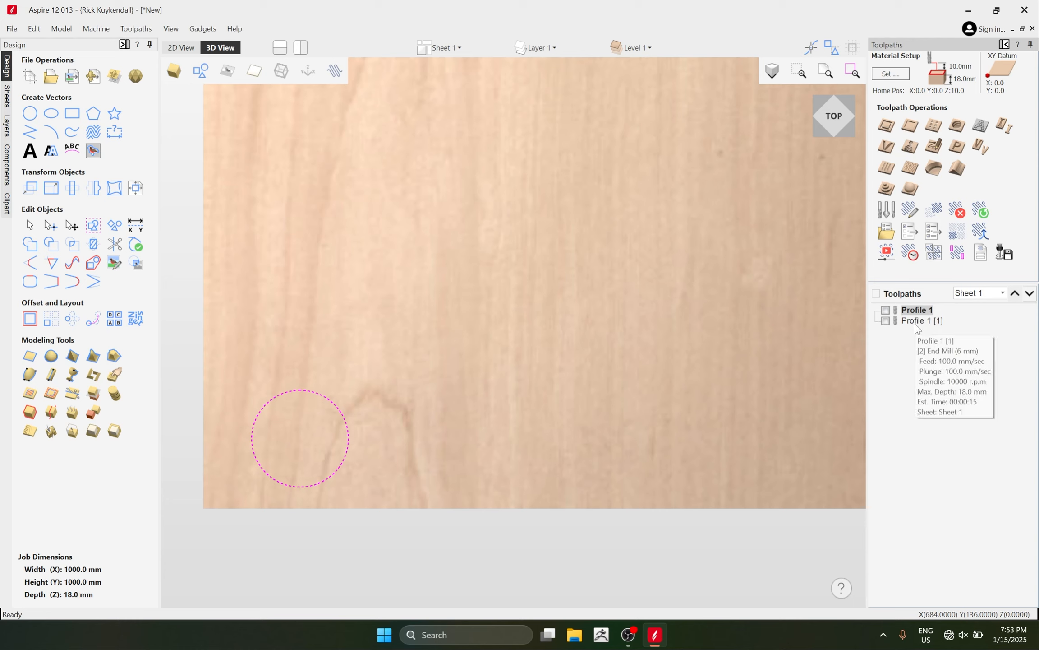
{"action": "left_click", "coordinate": [887, 311]}
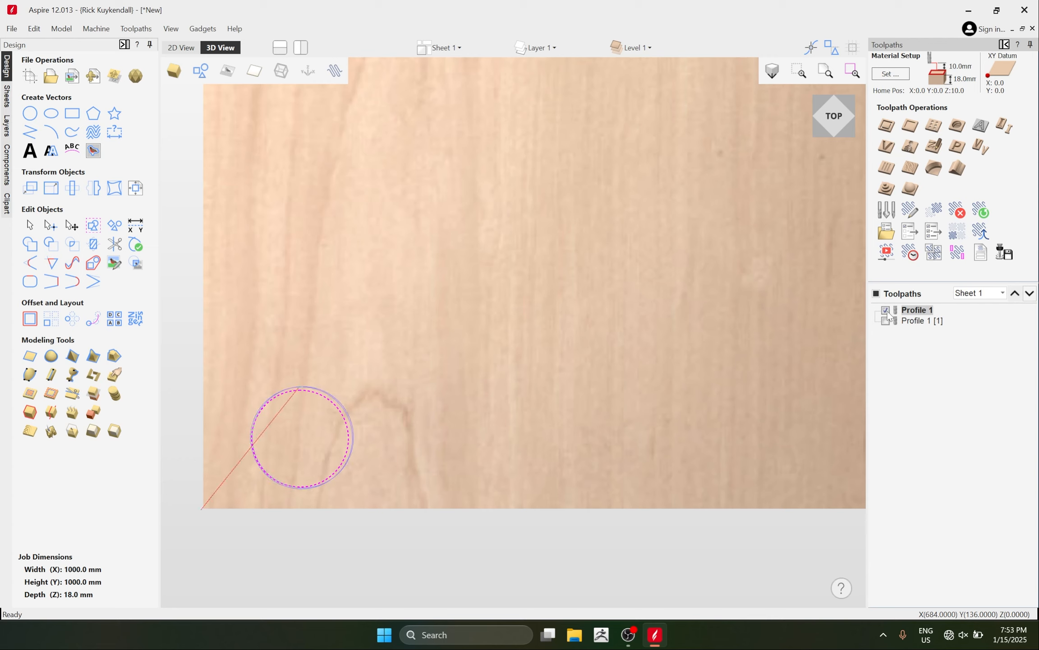
{"action": "left_click", "coordinate": [886, 312]}
{"action": "left_click", "coordinate": [886, 312]}
{"action": "left_click", "coordinate": [887, 311]}
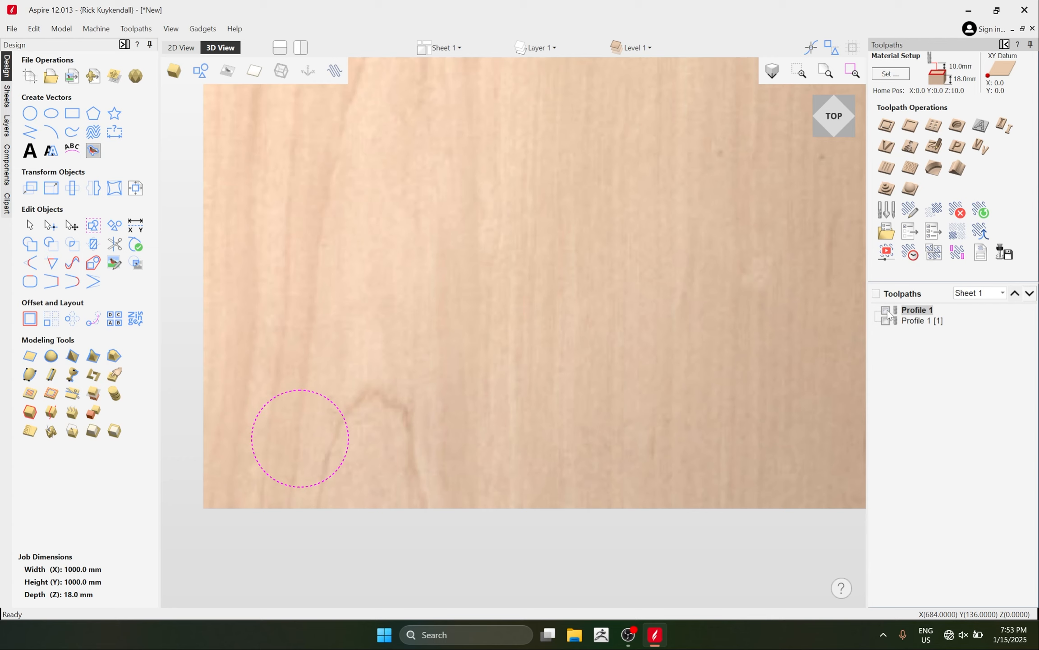
{"action": "left_click", "coordinate": [925, 321]}
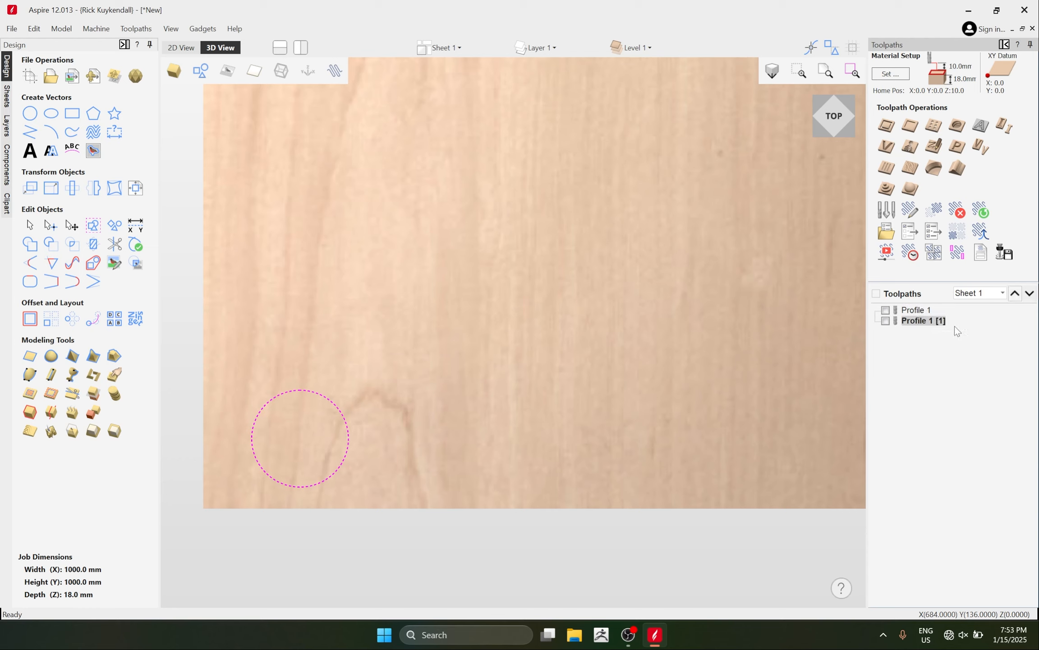
Delete the Profile 1 [1] toolpath and confirm the deletion.
{"action": "left_click", "coordinate": [957, 210]}
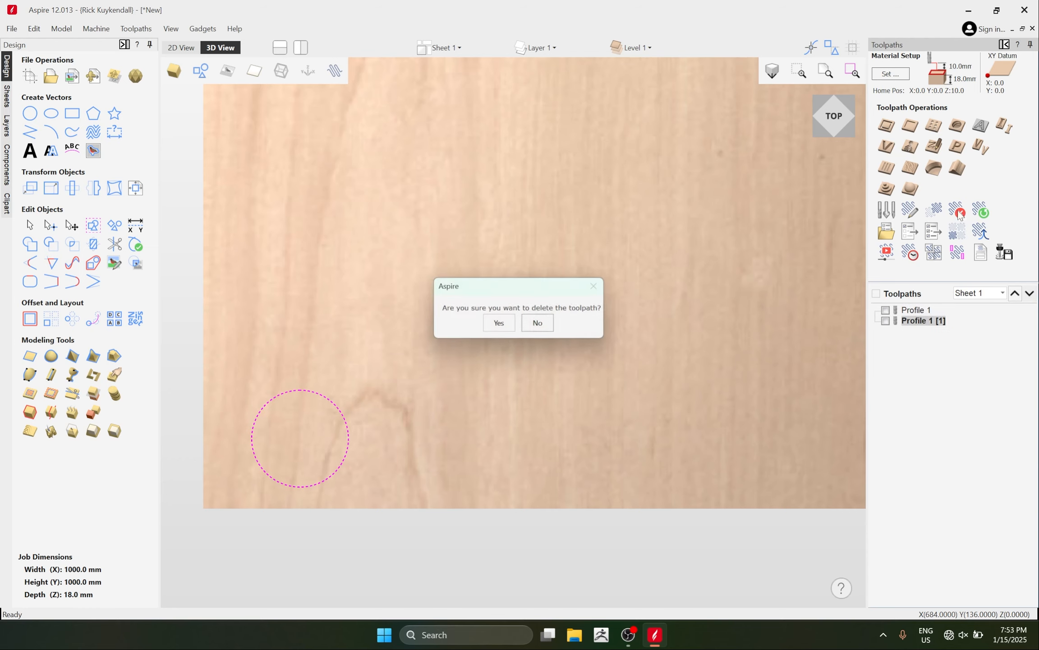
{"action": "left_click", "coordinate": [499, 323]}
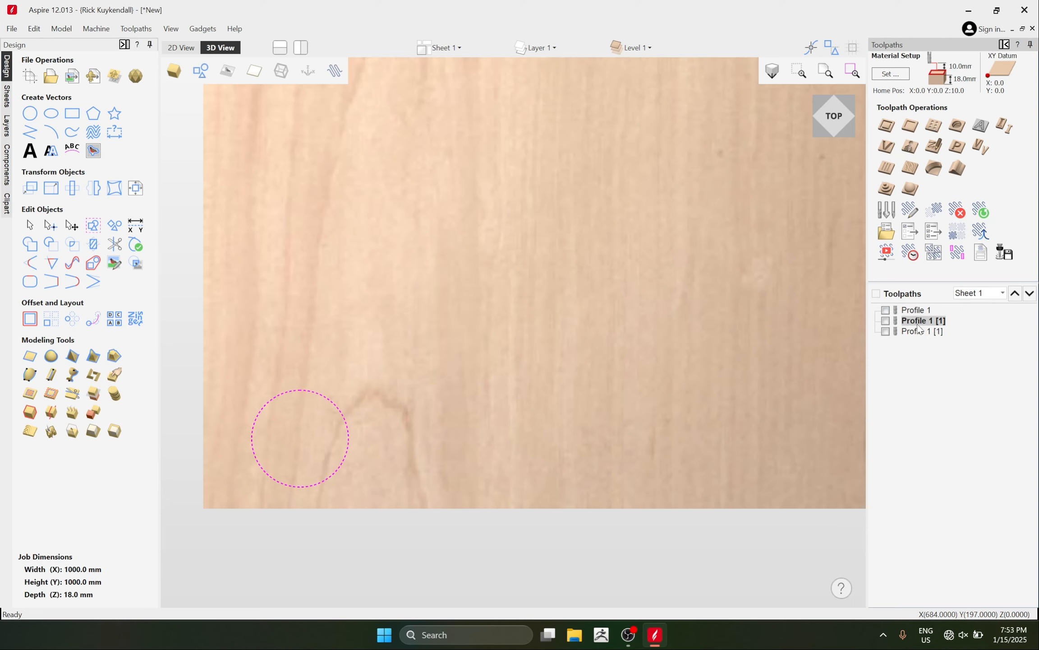
Look at the delete options for the Profile 1 [1] copy, then toggle Profile 1's visibility on and off.
{"action": "right_click", "coordinate": [922, 324]}
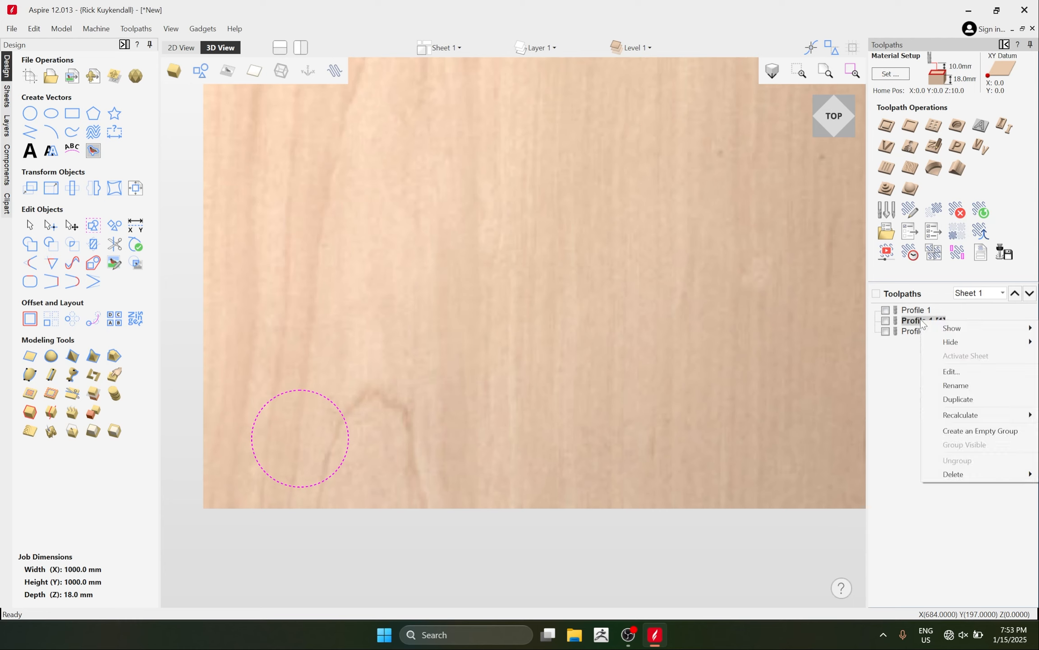
{"action": "mouse_move", "coordinate": [955, 474]}
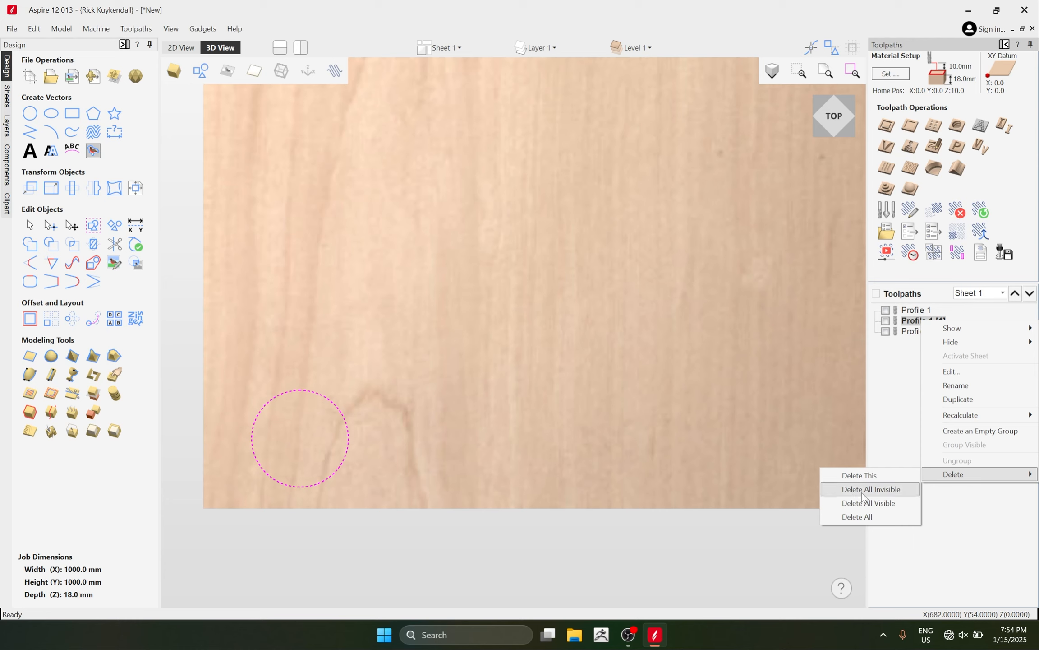
{"action": "left_click", "coordinate": [885, 310]}
{"action": "left_click", "coordinate": [885, 310]}
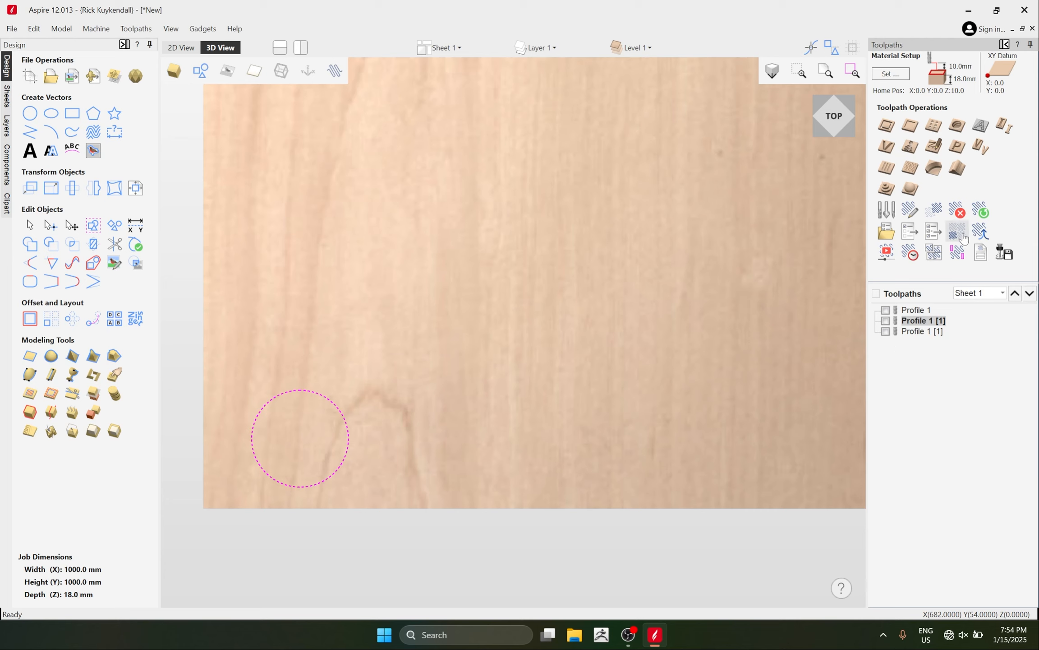
Delete all invisible toolpaths, then undo that deletion.
{"action": "right_click", "coordinate": [930, 325]}
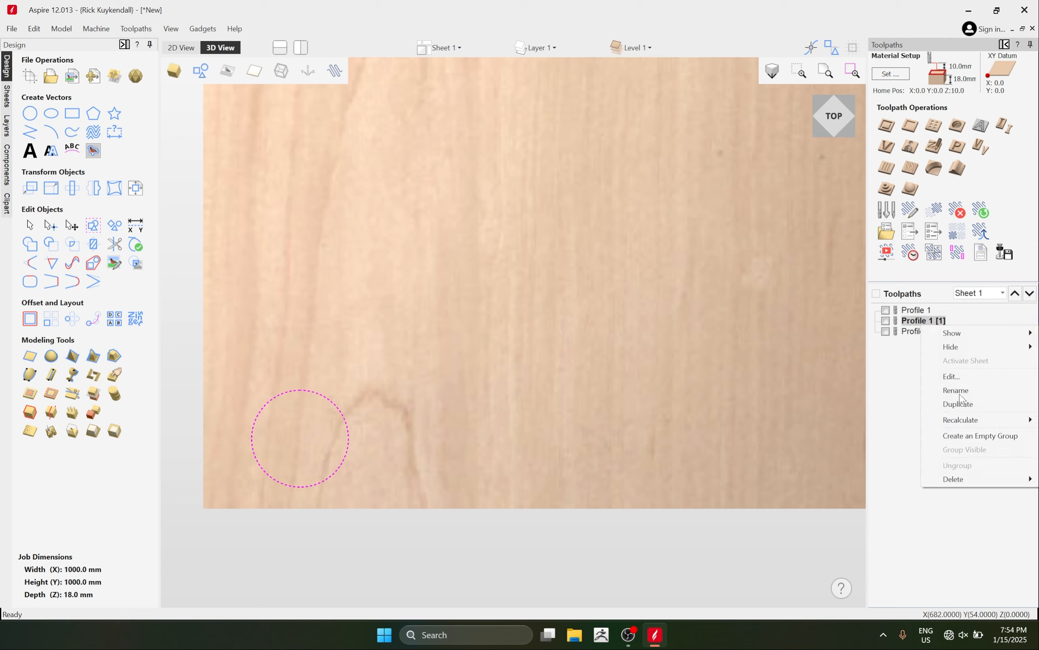
{"action": "mouse_move", "coordinate": [989, 474]}
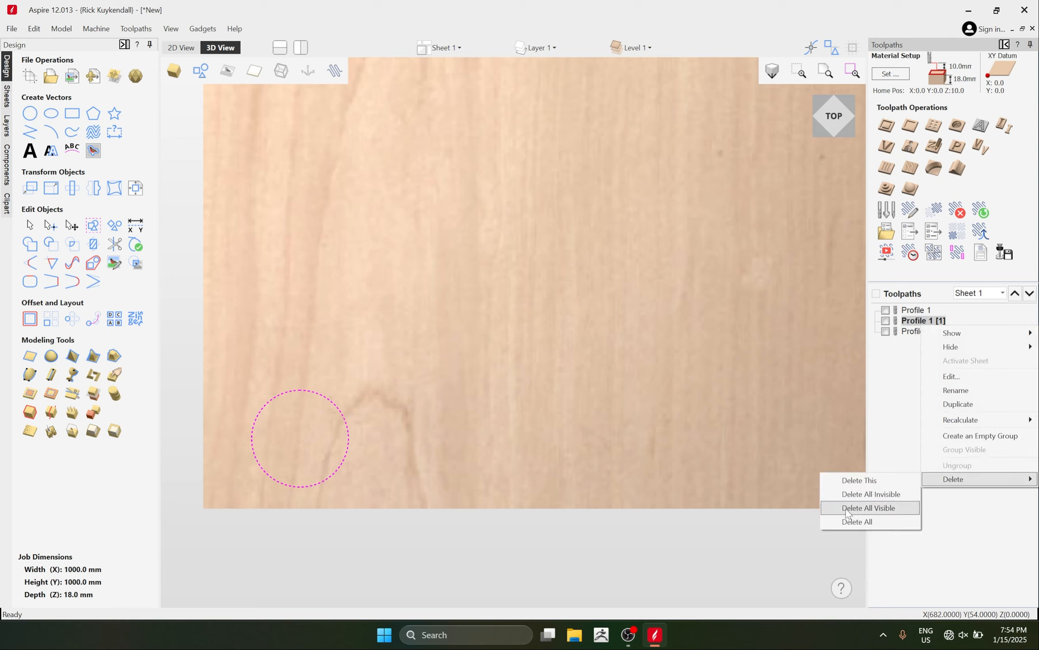
{"action": "left_click", "coordinate": [881, 495]}
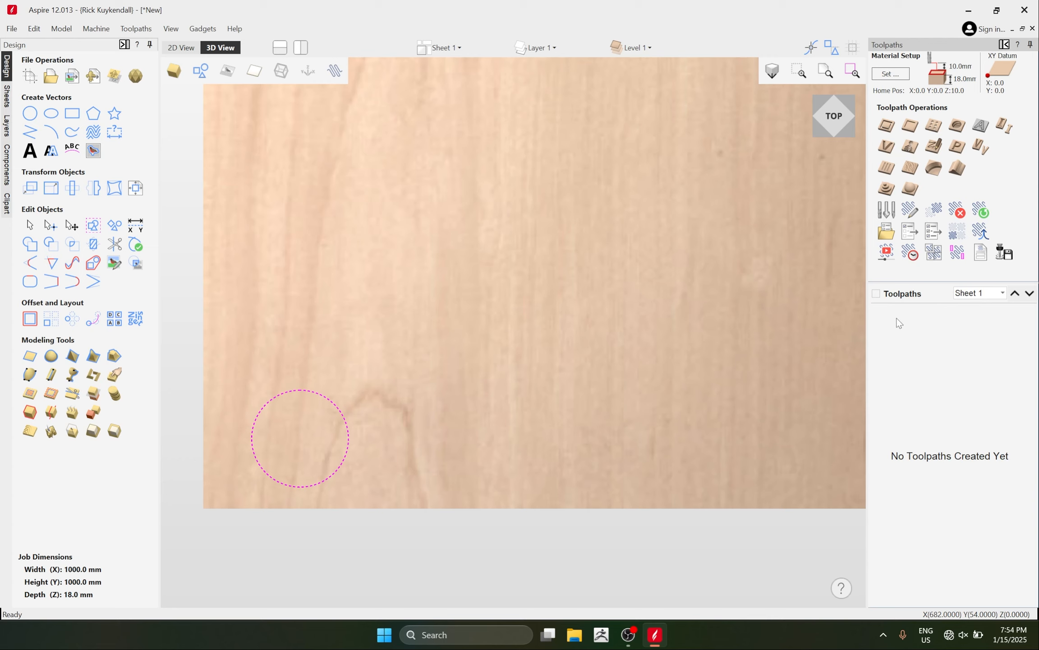
{"action": "key", "text": "ctrl+z"}
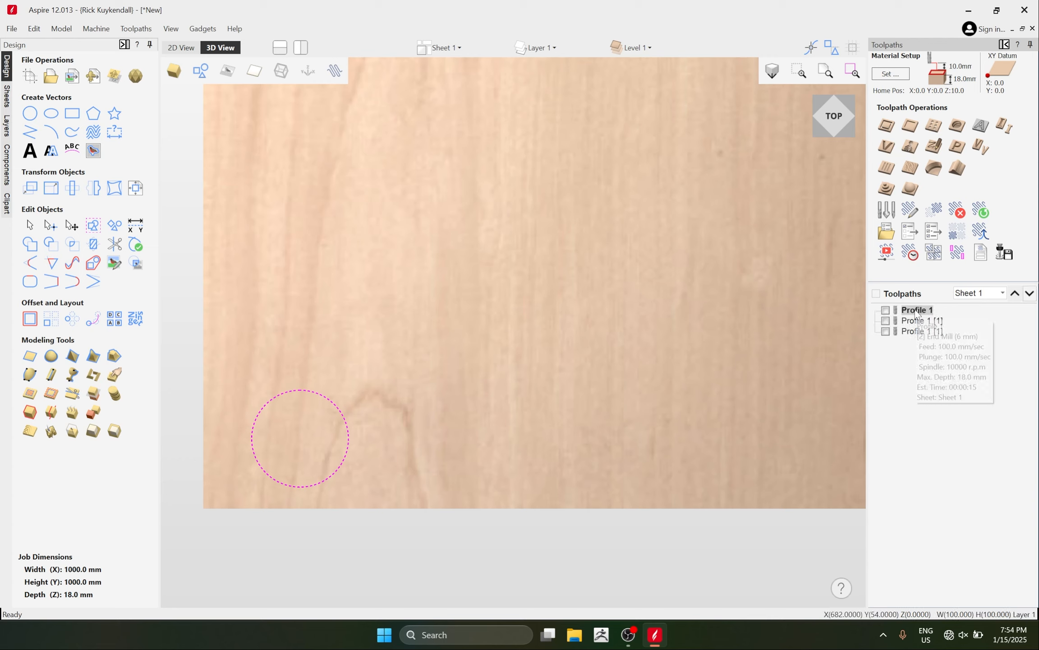
Try to delete all visible toolpaths while every toolpath is hidden.
{"action": "right_click", "coordinate": [917, 312]}
{"action": "mouse_move", "coordinate": [983, 466]}
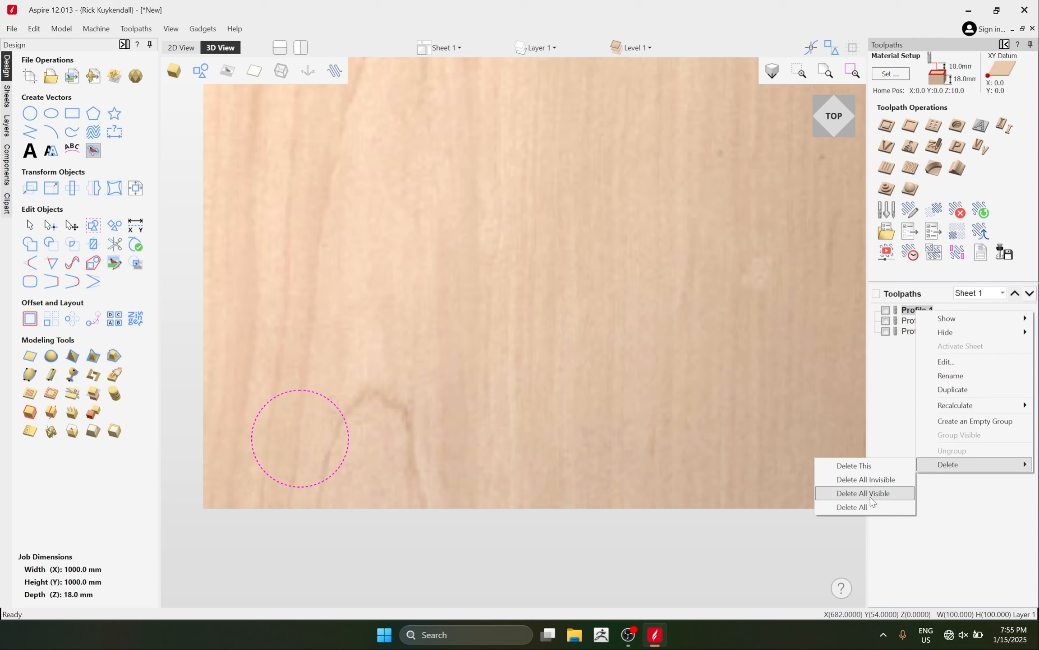
{"action": "left_click", "coordinate": [874, 493]}
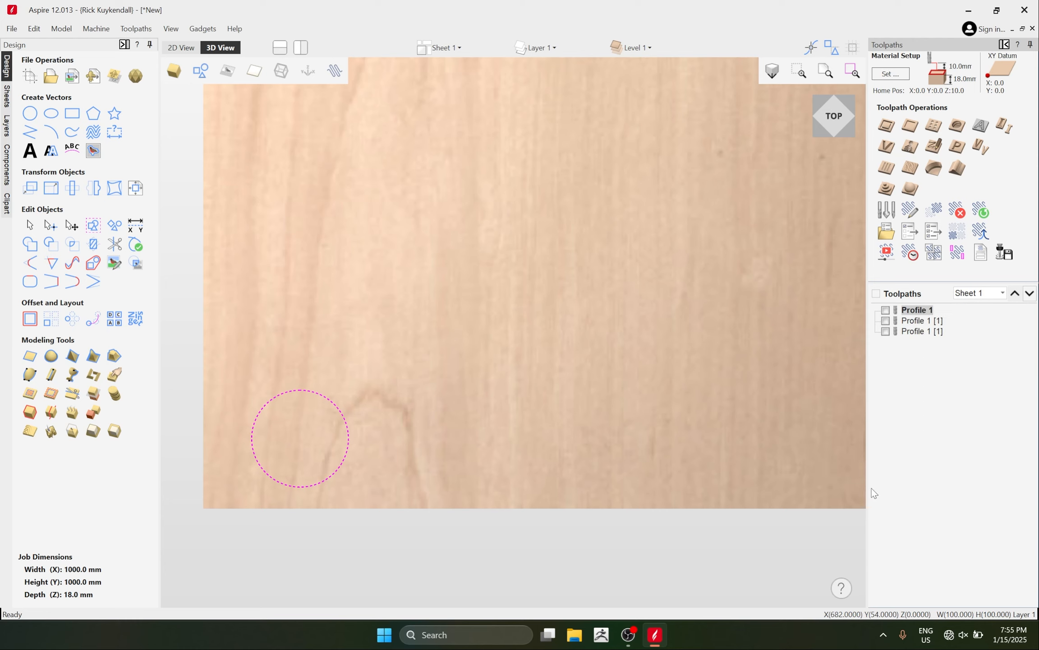
Show both Profile 1 [1] copies and delete all visible toolpaths.
{"action": "left_click", "coordinate": [886, 322]}
{"action": "left_click", "coordinate": [886, 331]}
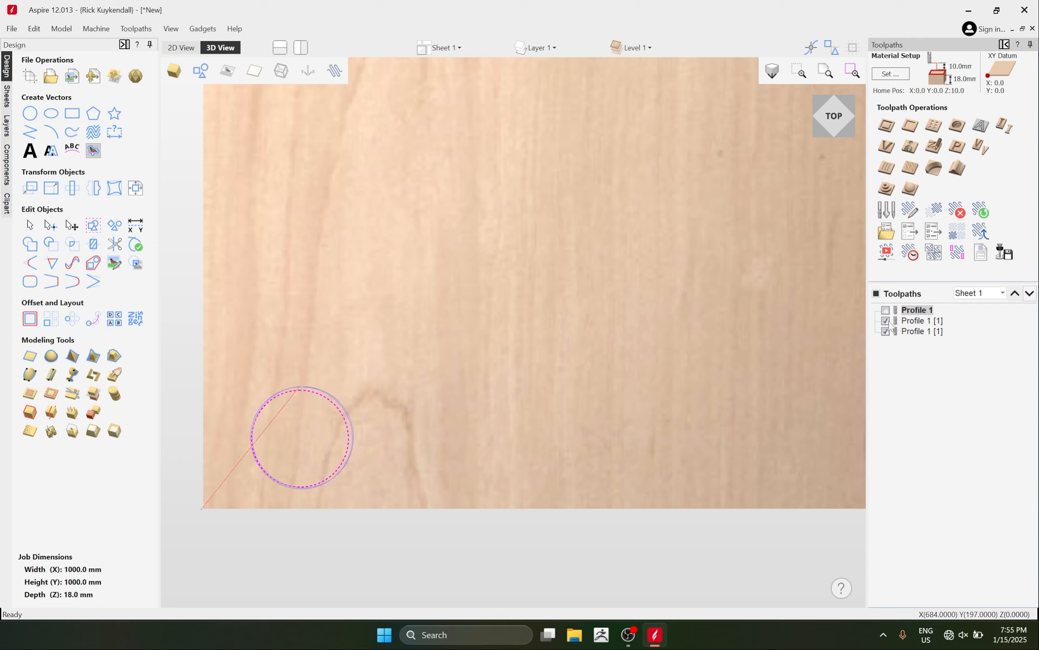
{"action": "right_click", "coordinate": [922, 307]}
{"action": "mouse_move", "coordinate": [1010, 463]}
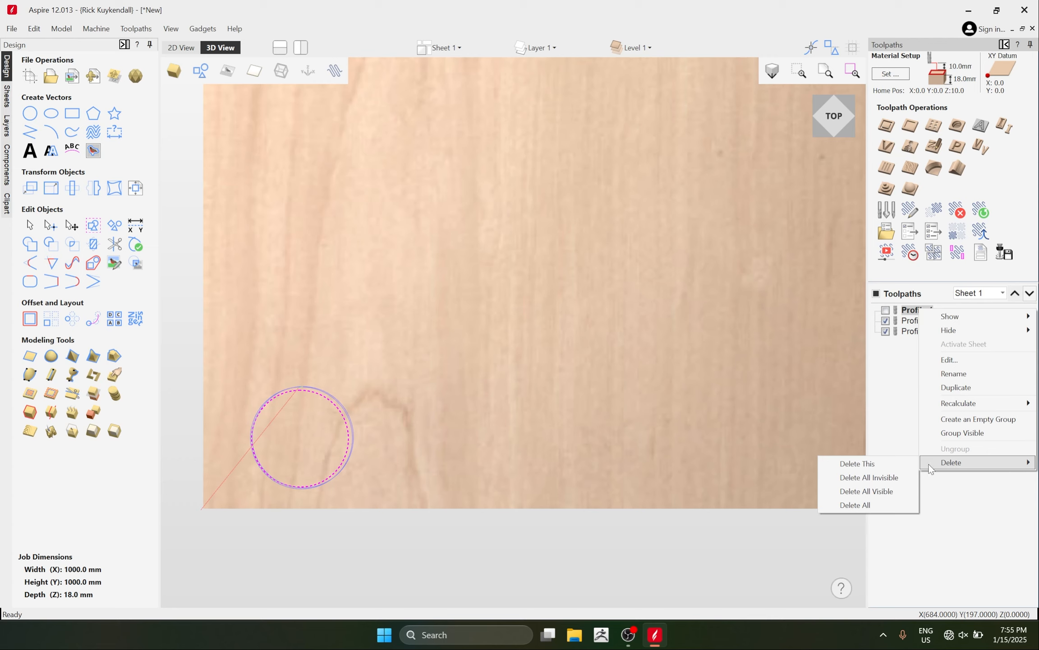
{"action": "left_click", "coordinate": [868, 495]}
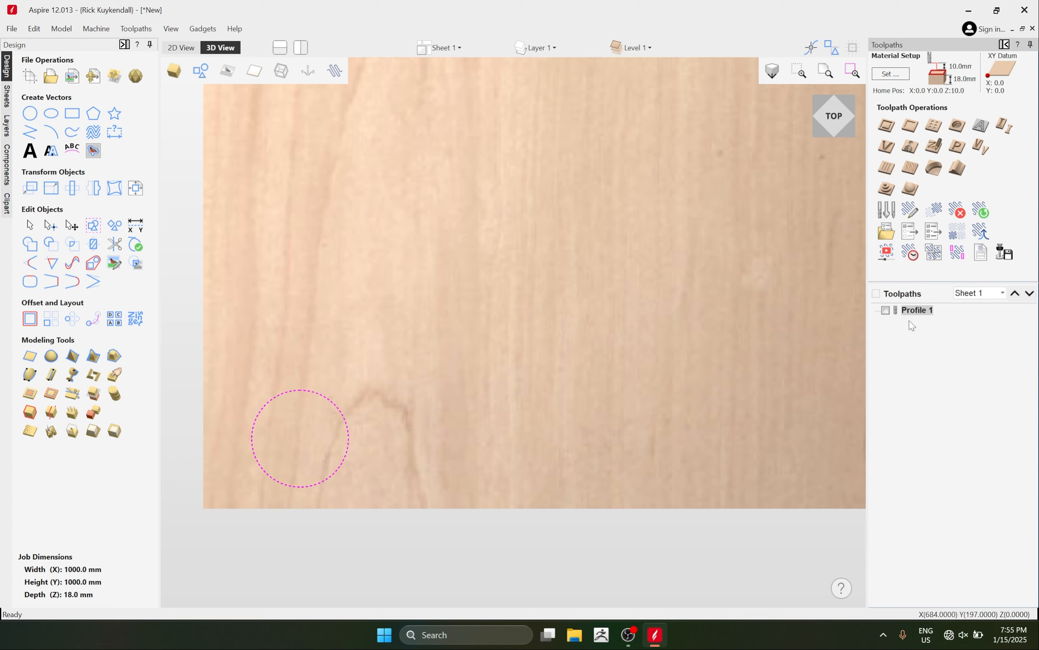
Undo the deletion of the visible toolpaths, then delete all toolpaths on the sheet.
{"action": "mouse_move", "coordinate": [905, 312]}
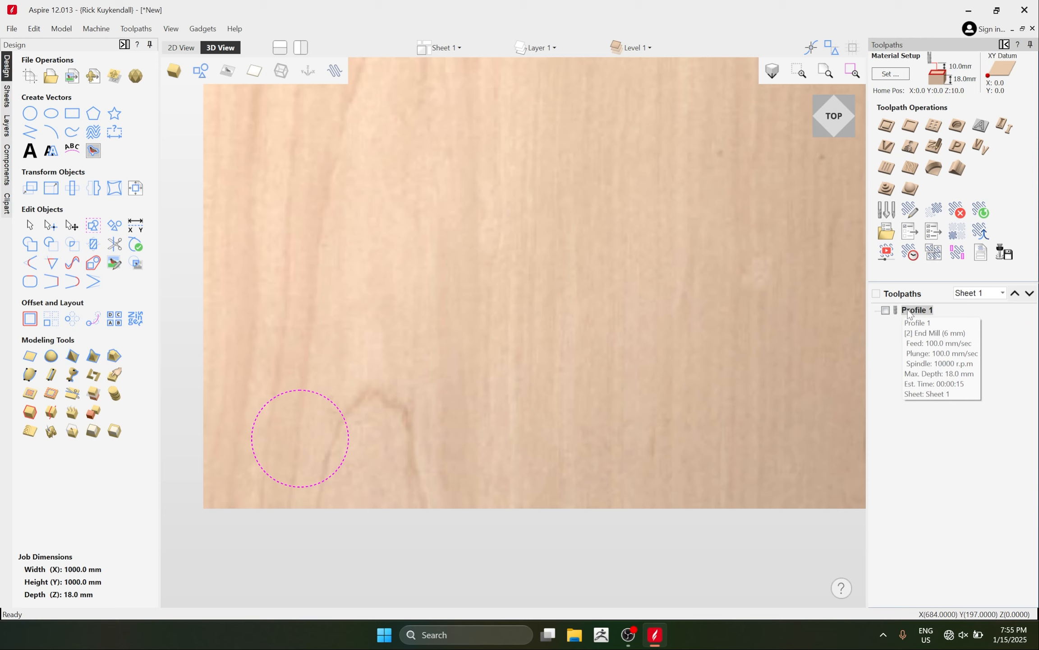
{"action": "key", "text": "ctrl+z"}
{"action": "right_click", "coordinate": [908, 329]}
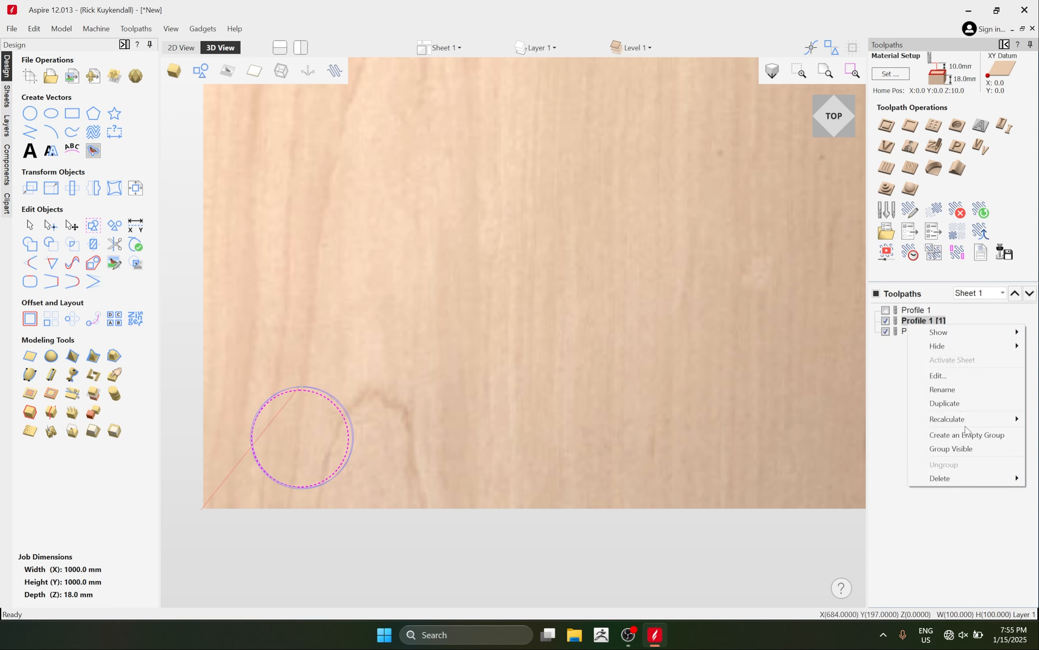
{"action": "mouse_move", "coordinate": [979, 479]}
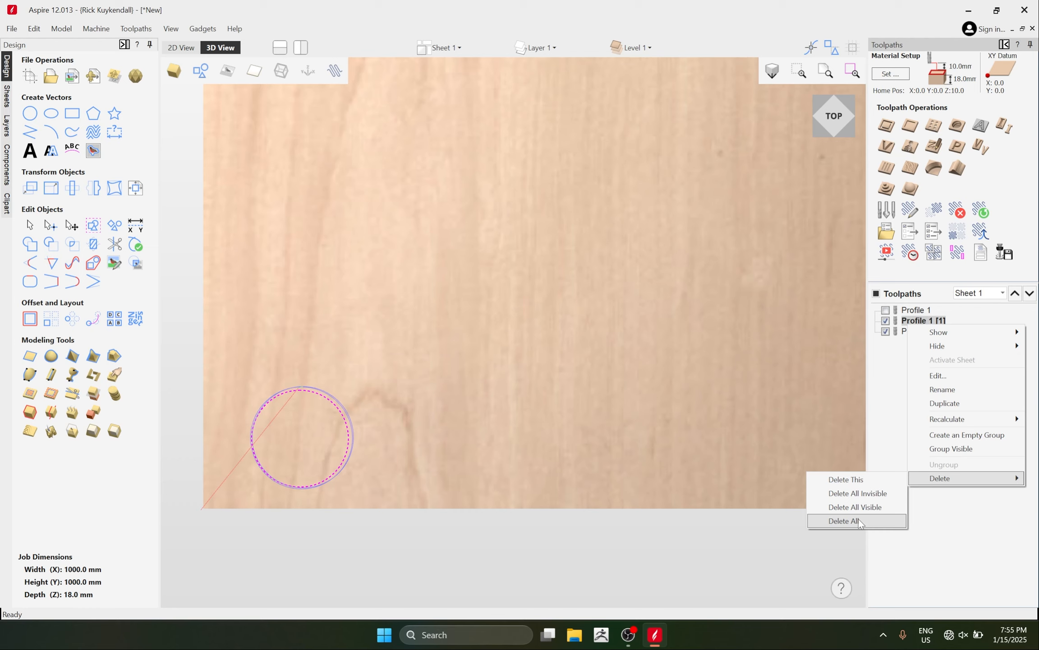
{"action": "left_click", "coordinate": [859, 519]}
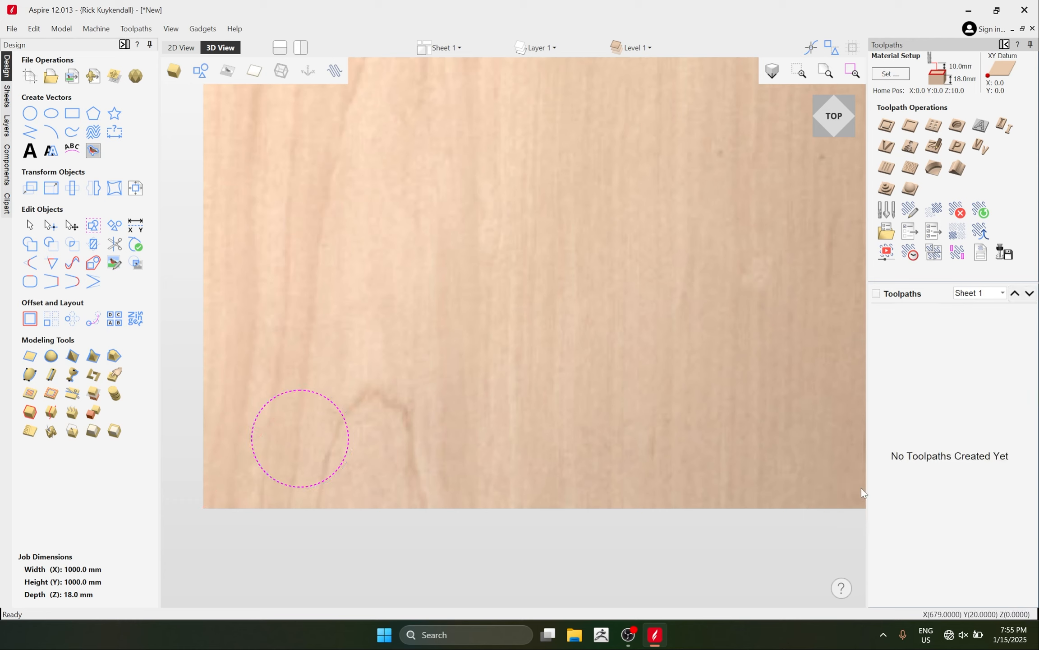
{"action": "left_click", "coordinate": [983, 212]}
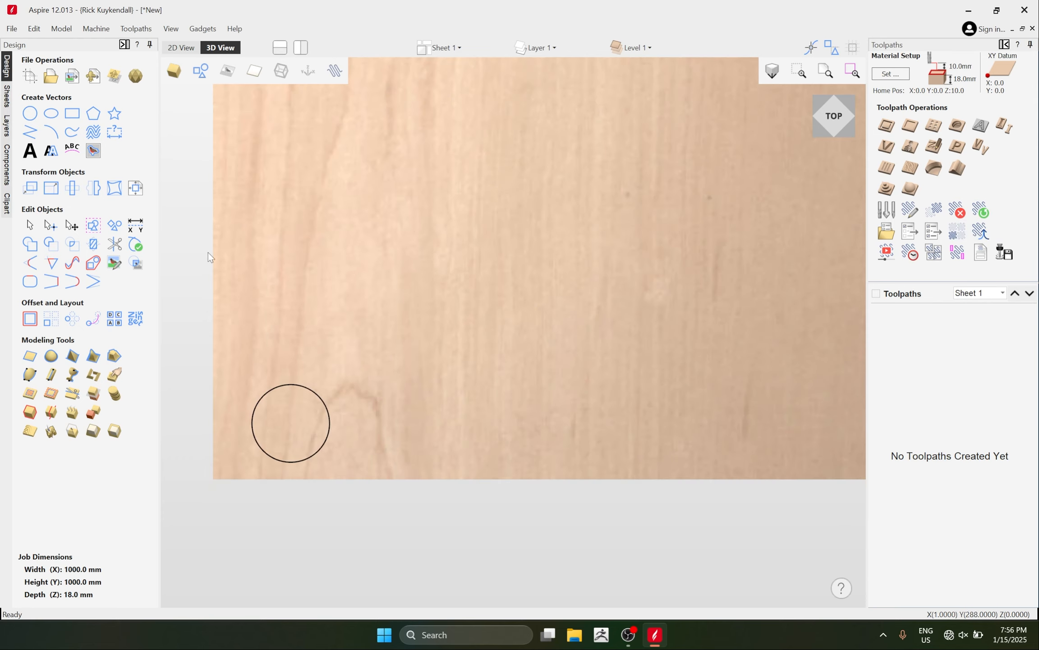
Draw a square-cornered rectangle about 95 mm wide and 90 mm high above the circle.
{"action": "left_click", "coordinate": [75, 116]}
{"action": "left_click_drag", "start_coordinate": [251, 253], "coordinate": [326, 323]}
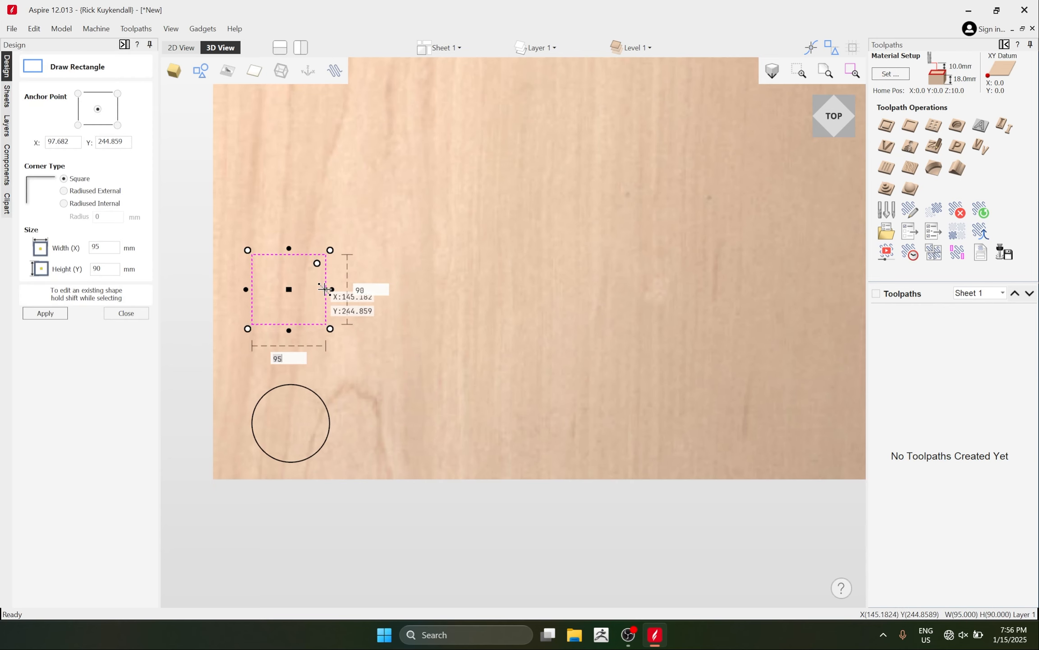
{"action": "key", "text": "Escape"}
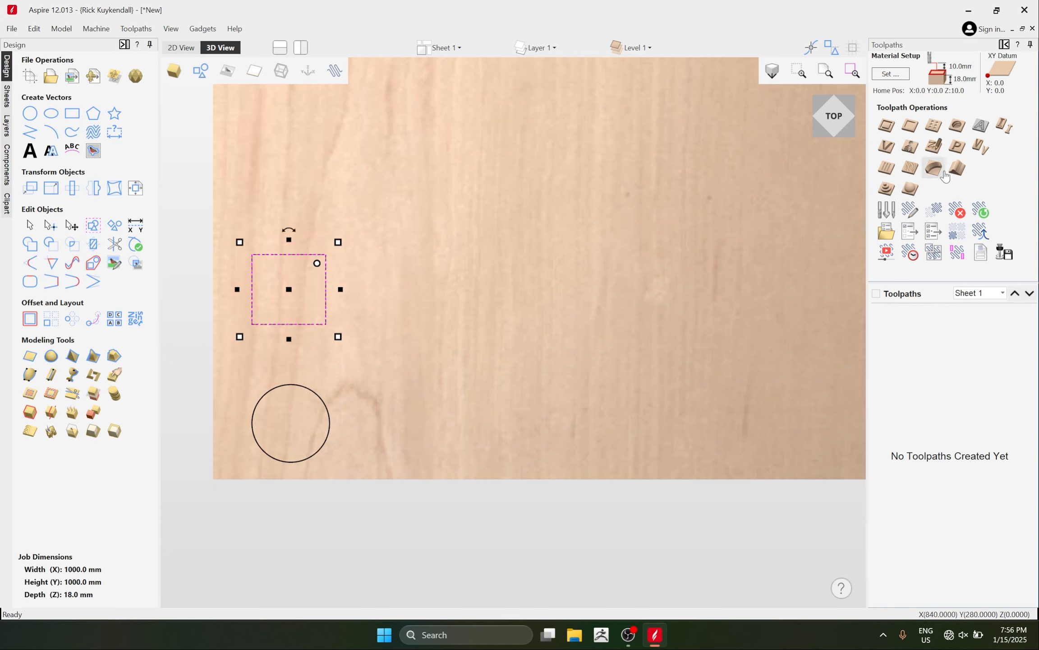
Calculate an offset Pocket toolpath for the rectangle, 15 mm deep with the 12 mm end mill, and close the preview.
{"action": "left_click", "coordinate": [910, 126]}
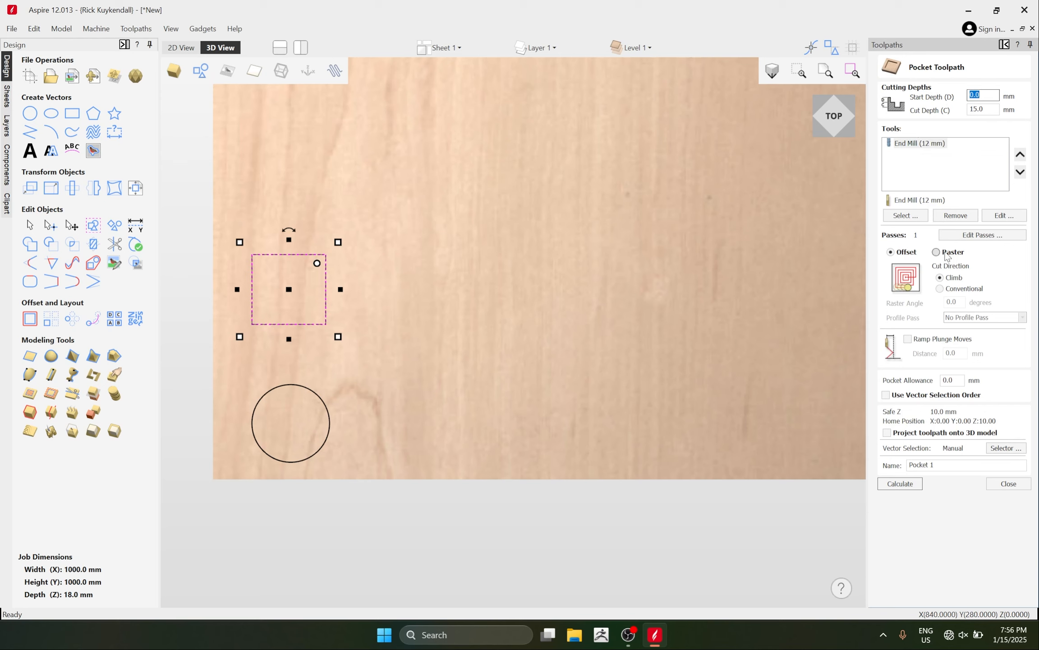
{"action": "left_click", "coordinate": [900, 483]}
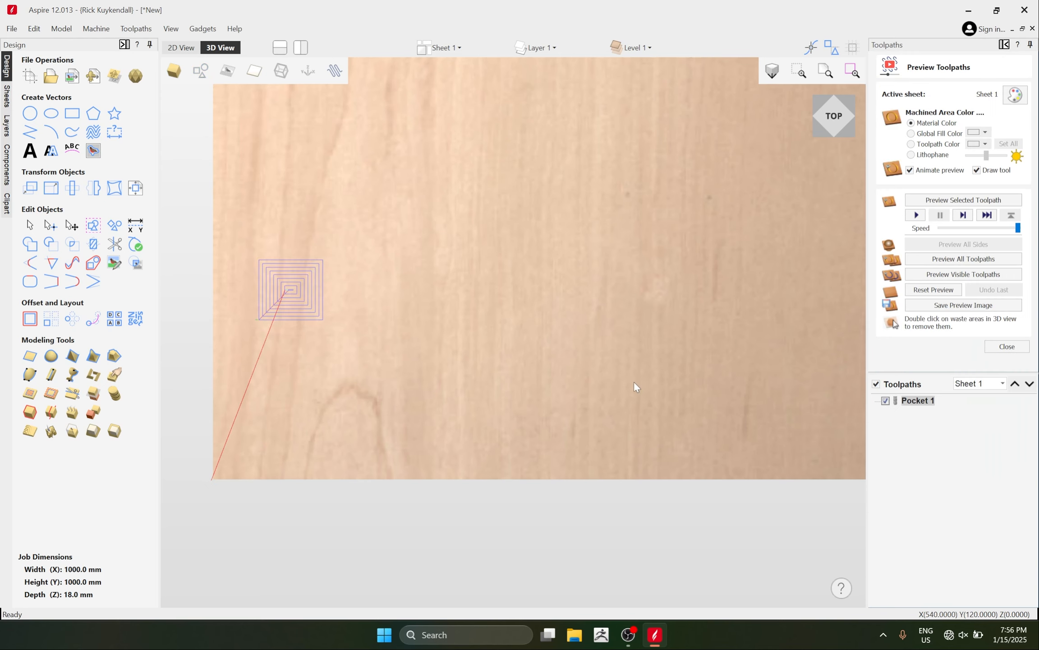
{"action": "left_click", "coordinate": [1007, 347]}
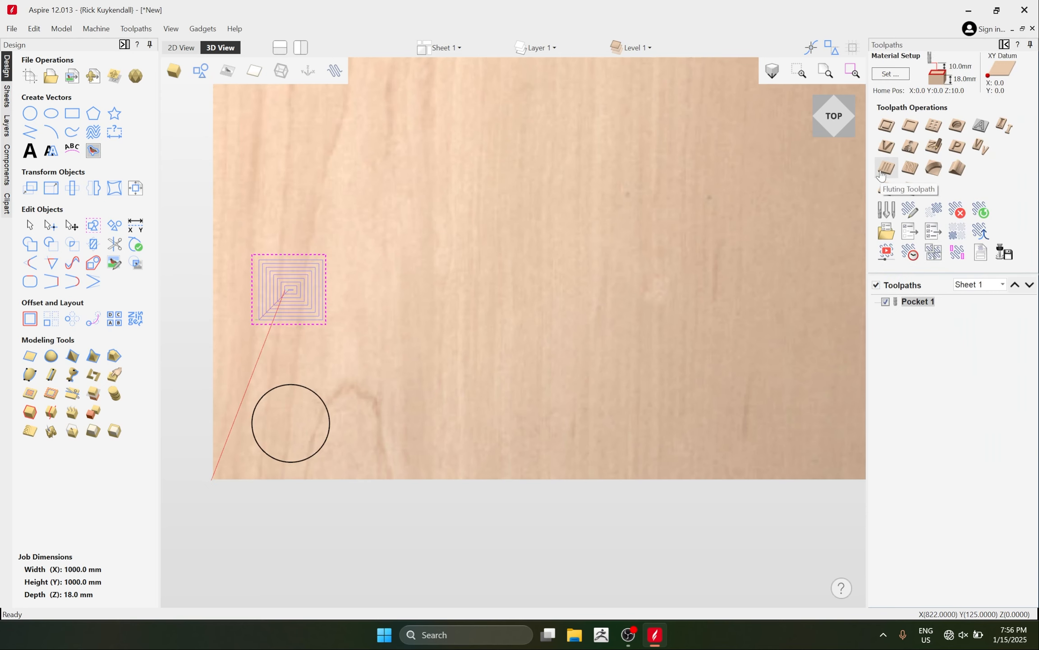
Calculate an outside 2D Profile toolpath for the circle, 18 mm deep with the 6 mm end mill.
{"action": "left_click", "coordinate": [887, 126]}
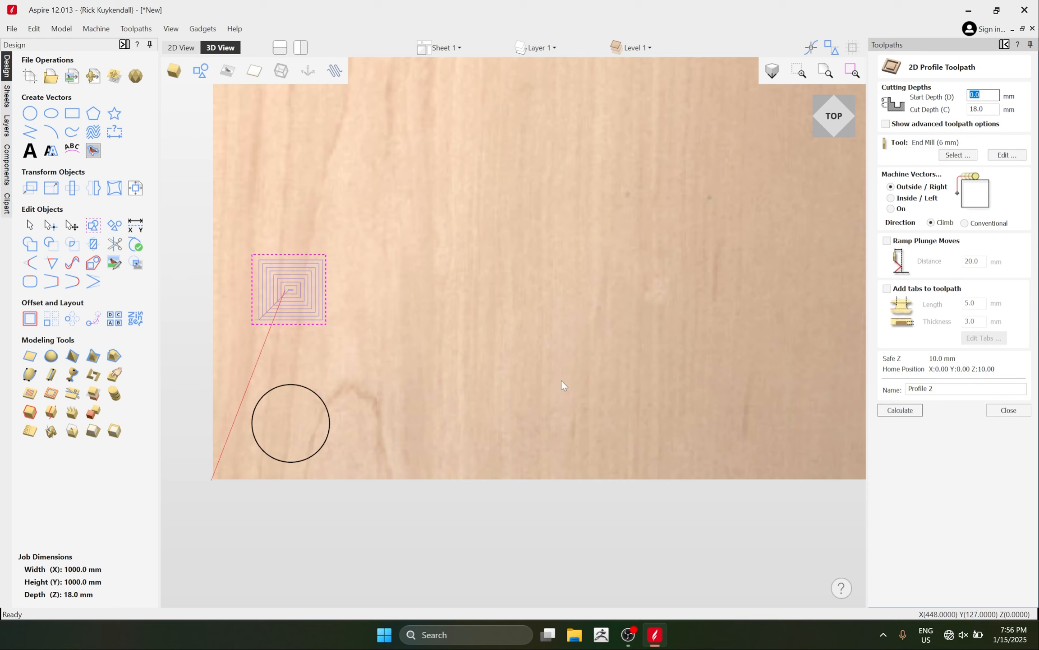
{"action": "left_click", "coordinate": [329, 423]}
{"action": "left_click", "coordinate": [900, 409]}
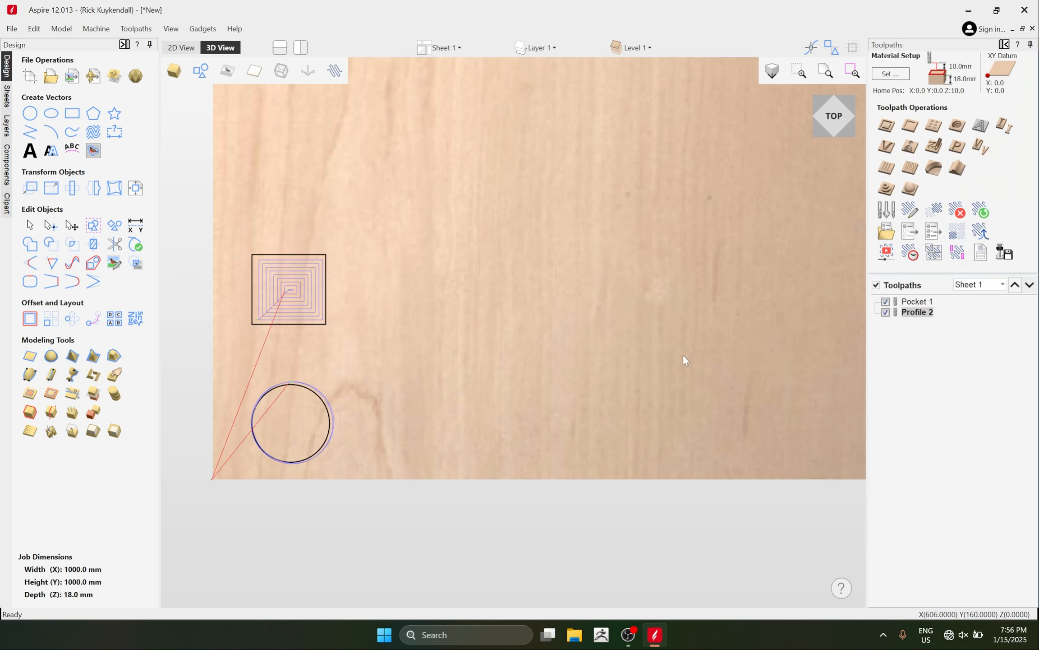
Toggle the Profile 2 toolpath off and on, then recalculate all toolpaths.
{"action": "left_click", "coordinate": [885, 311]}
{"action": "left_click", "coordinate": [886, 312]}
{"action": "left_click", "coordinate": [982, 214]}
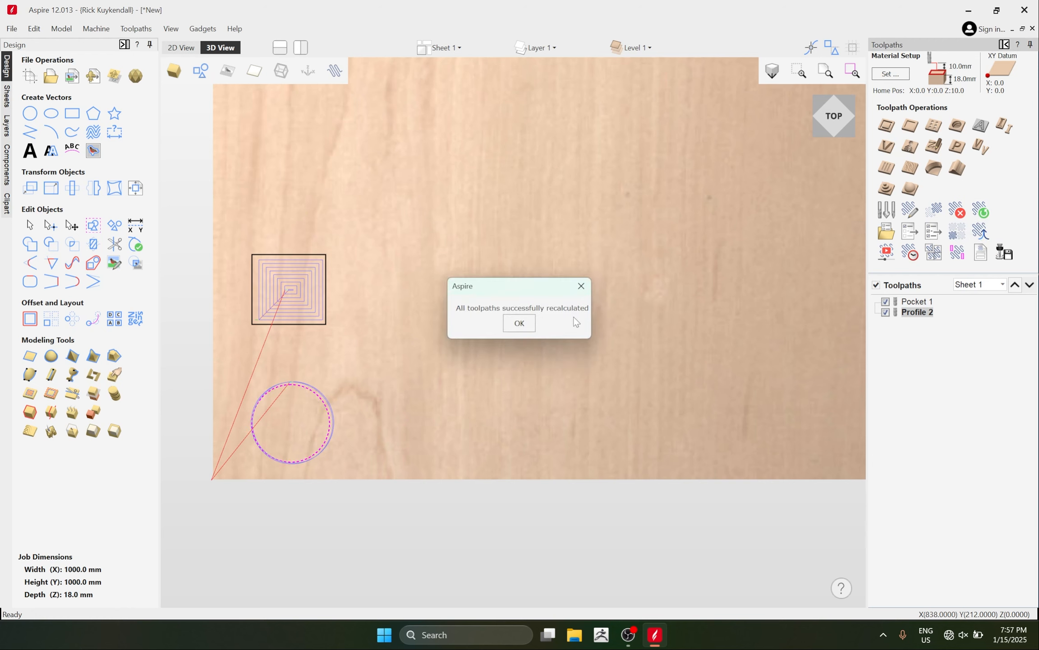
{"action": "left_click", "coordinate": [519, 326]}
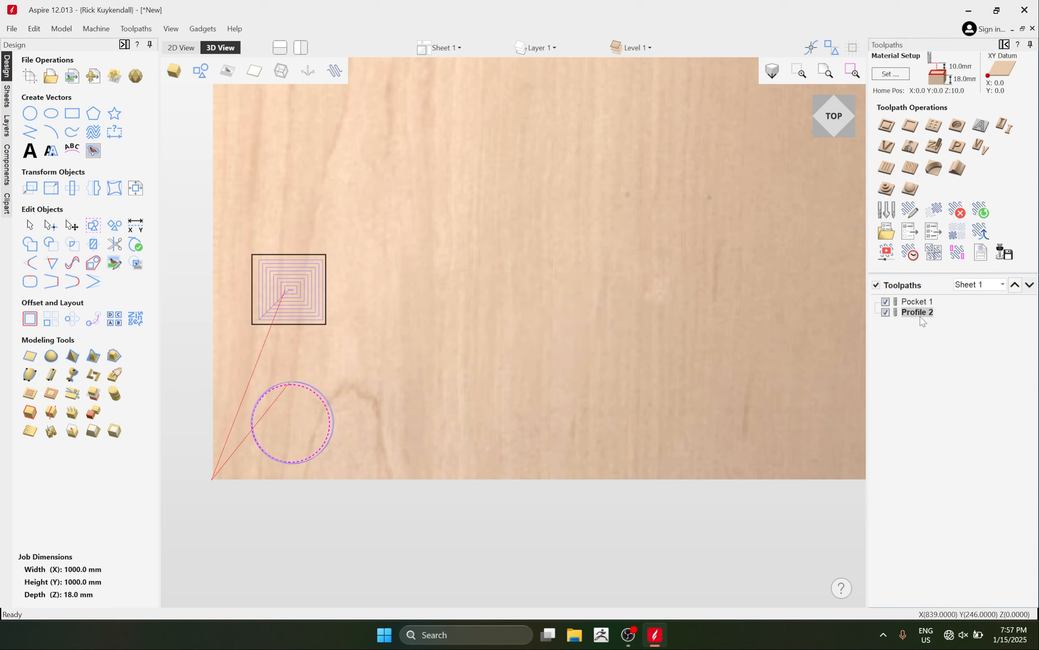
Recalculate Profile 2 from its toolpath settings, then reopen the settings to check them and close without changes.
{"action": "mouse_move", "coordinate": [922, 319]}
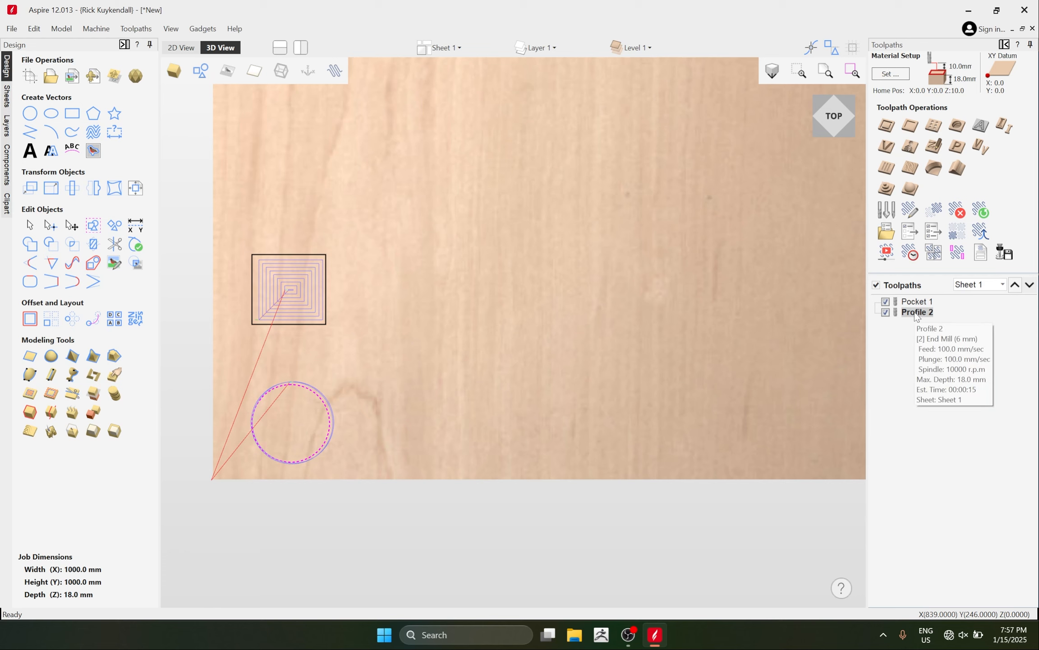
{"action": "double_click", "coordinate": [916, 312]}
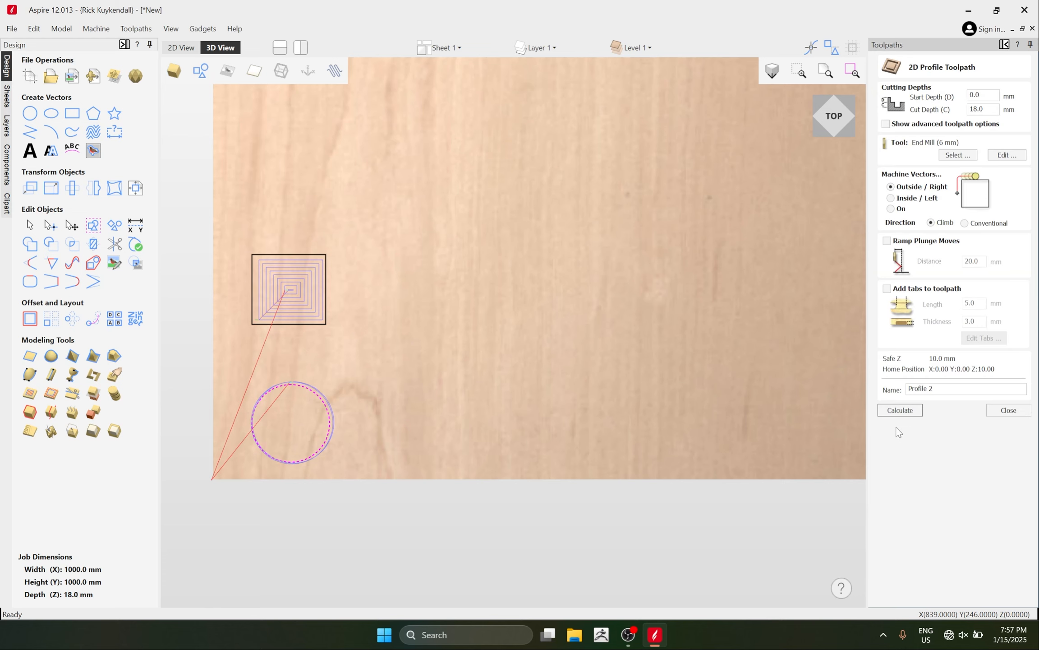
{"action": "left_click", "coordinate": [900, 410]}
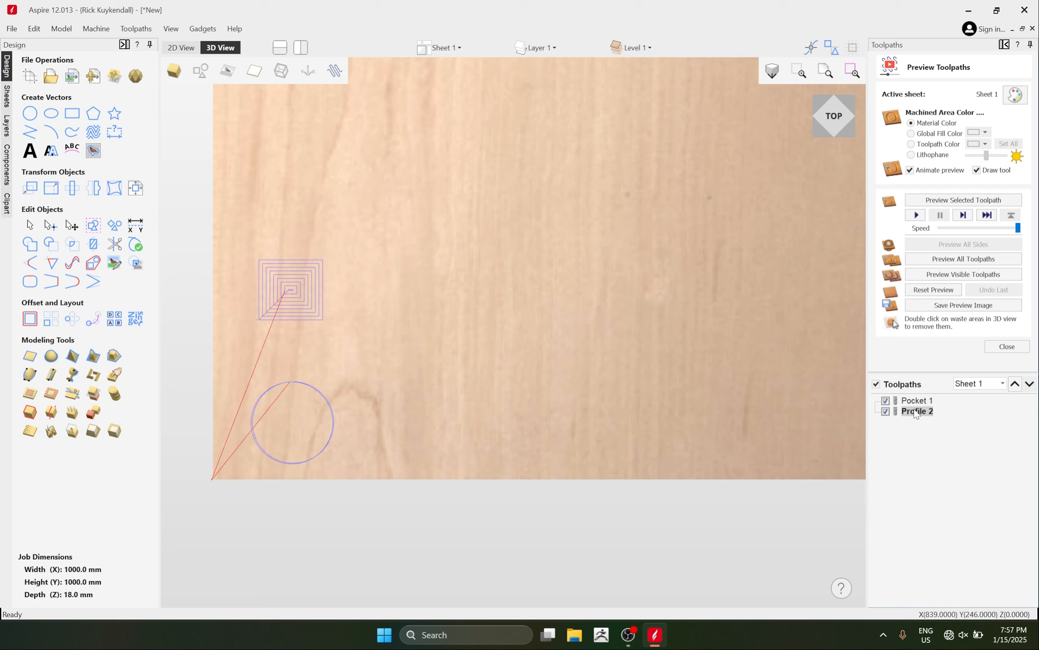
{"action": "double_click", "coordinate": [916, 412]}
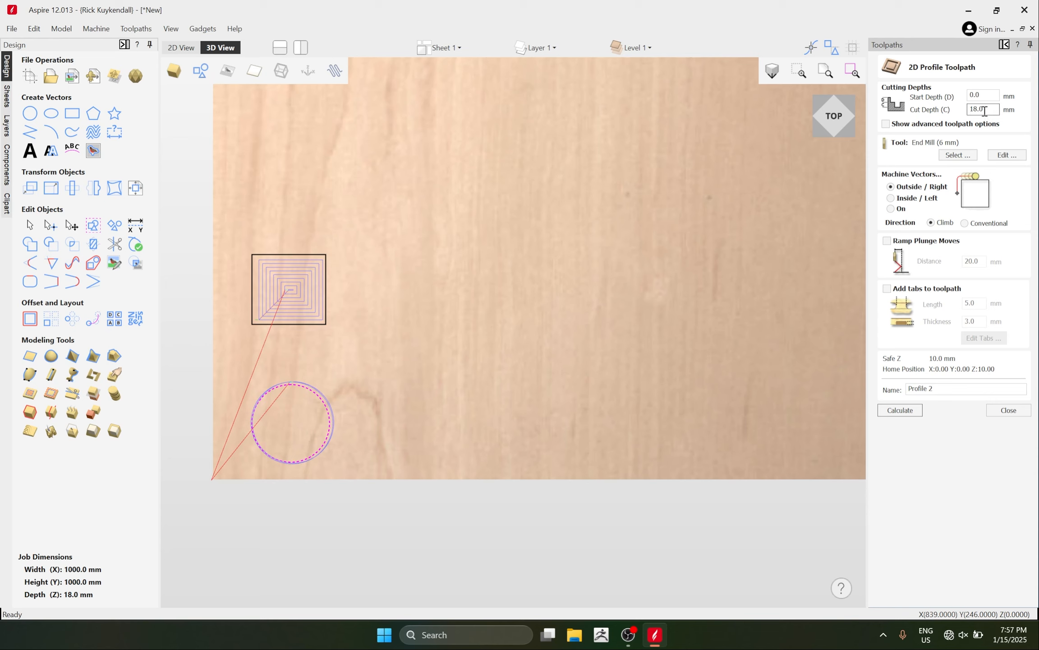
{"action": "left_click", "coordinate": [1024, 416]}
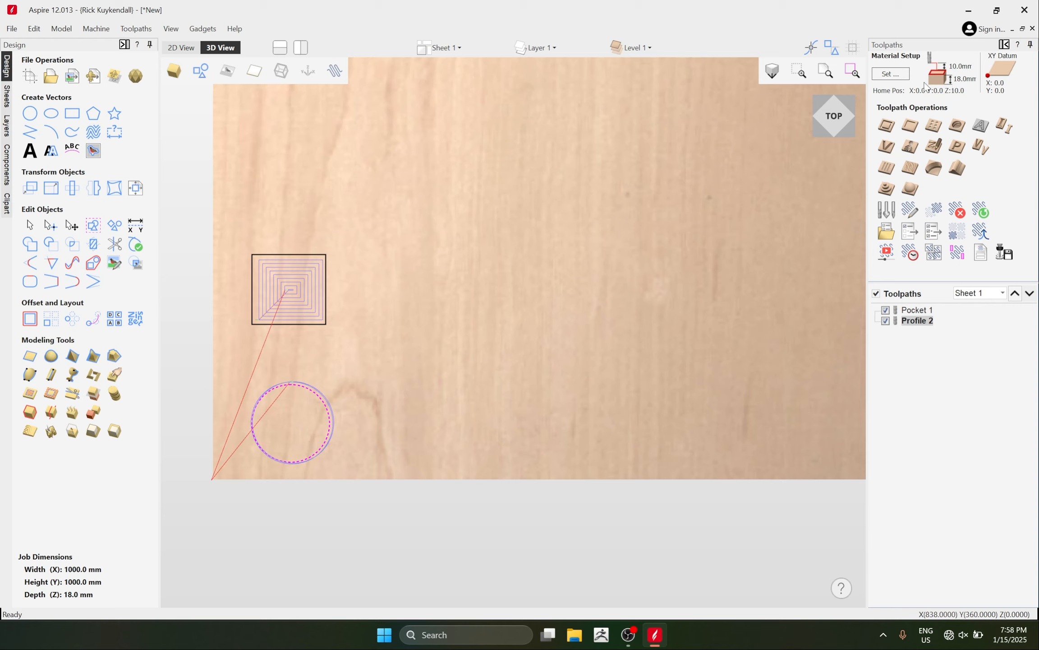
Set the material thickness to 20 mm in the material setup.
{"action": "left_click", "coordinate": [890, 73]}
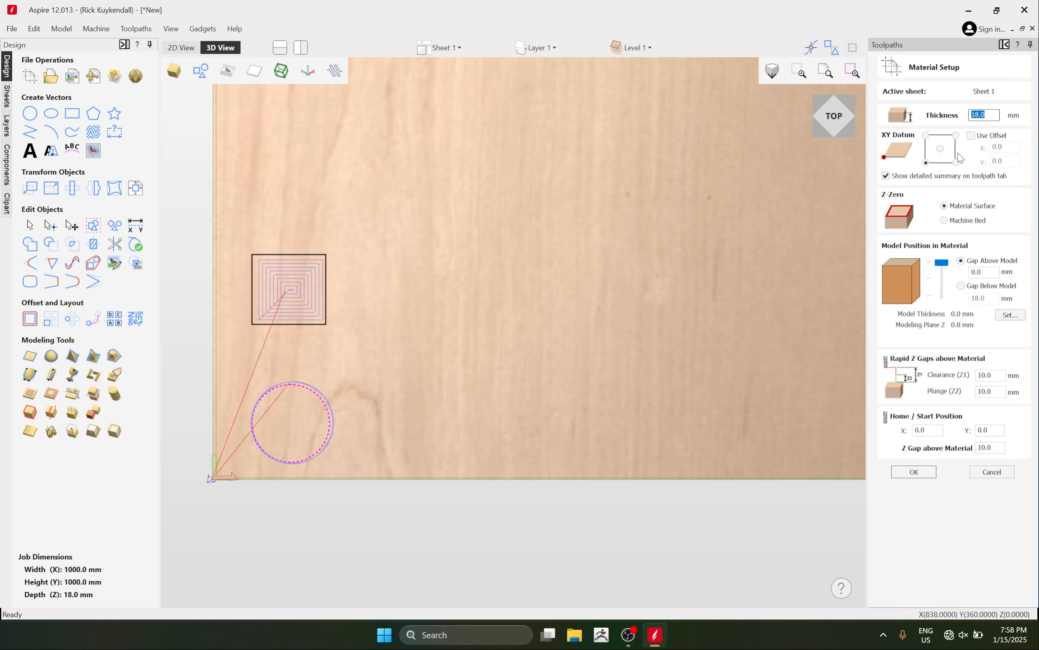
{"action": "type", "text": "20"}
{"action": "left_click", "coordinate": [921, 471]}
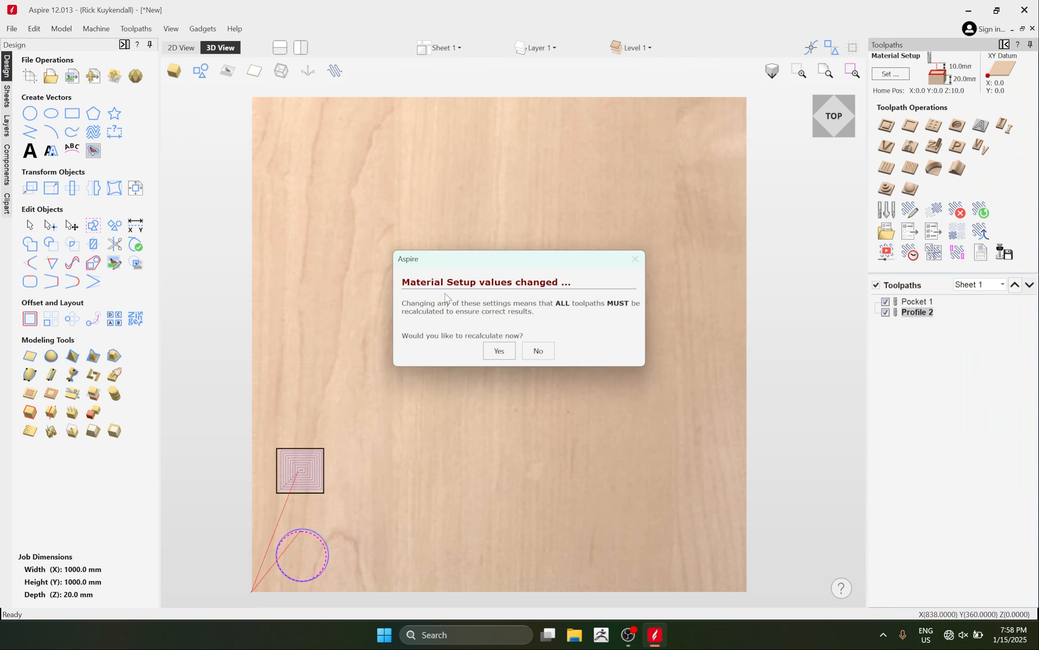
Recalculate all toolpaths for the changed material setup, repeat the recalculation, and select the Pocket 1 toolpath.
{"action": "left_click", "coordinate": [501, 351]}
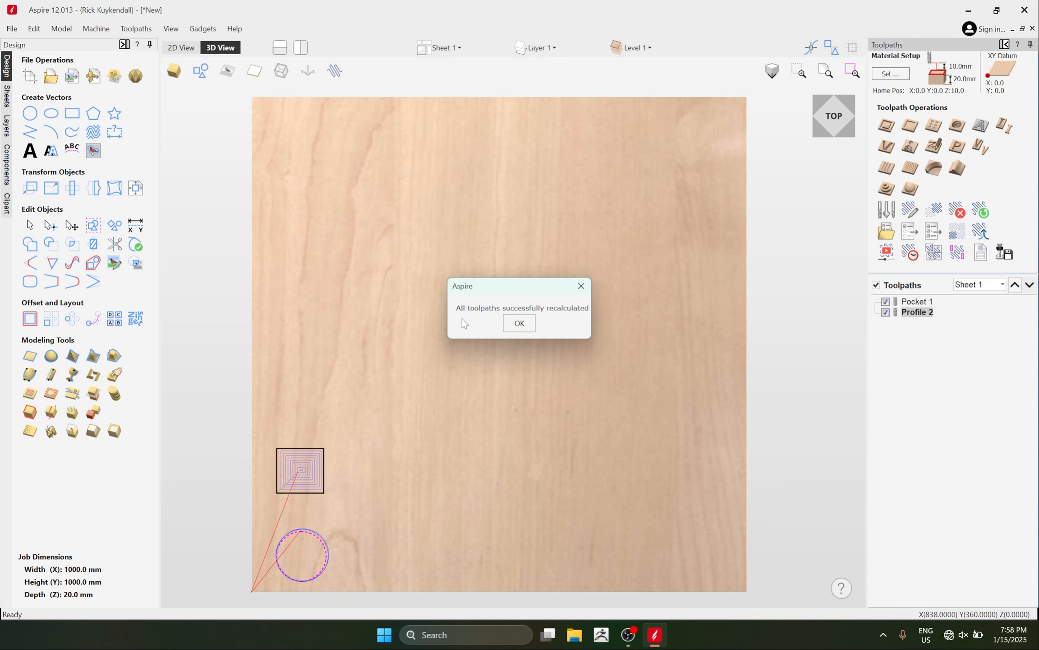
{"action": "left_click", "coordinate": [519, 323]}
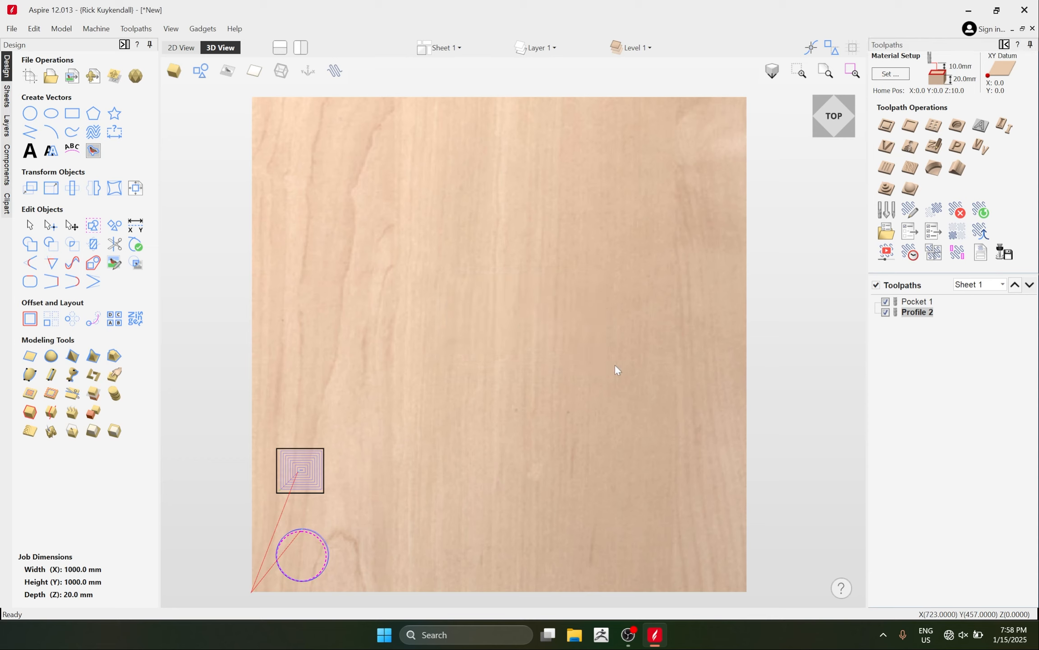
{"action": "left_click", "coordinate": [988, 214]}
{"action": "left_click", "coordinate": [521, 326]}
{"action": "mouse_move", "coordinate": [897, 309]}
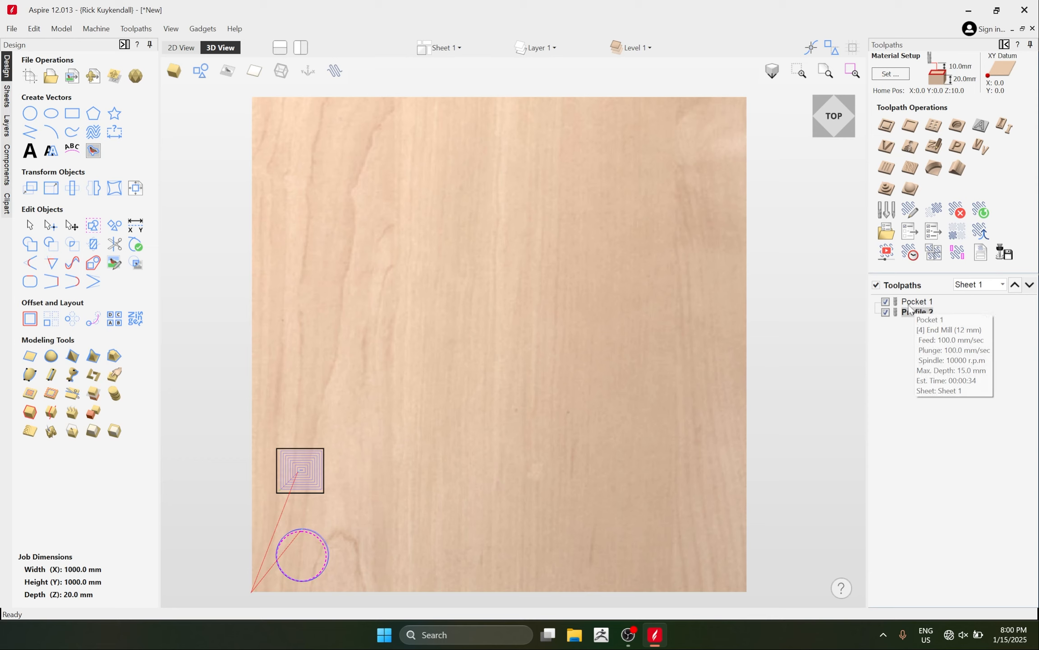
{"action": "left_click", "coordinate": [938, 301]}
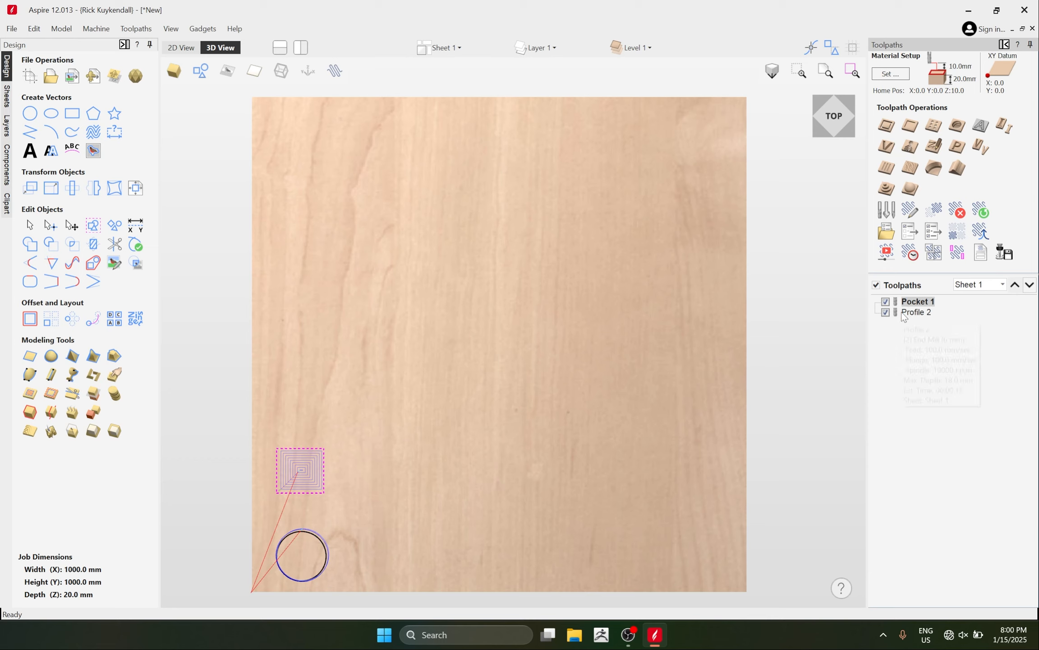
Draw a five-pointed star with a 70 mm outer radius above the square, centred at about X 143, Y 500.
{"action": "left_click", "coordinate": [115, 116]}
{"action": "left_click_drag", "start_coordinate": [322, 342], "coordinate": [356, 375]}
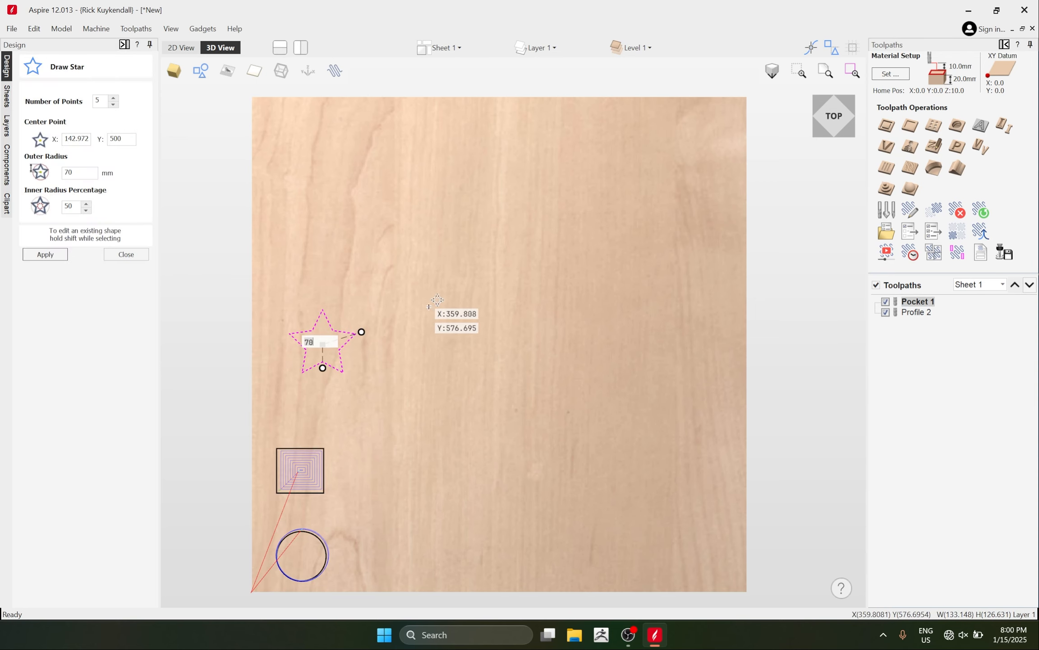
{"action": "key", "text": "Escape"}
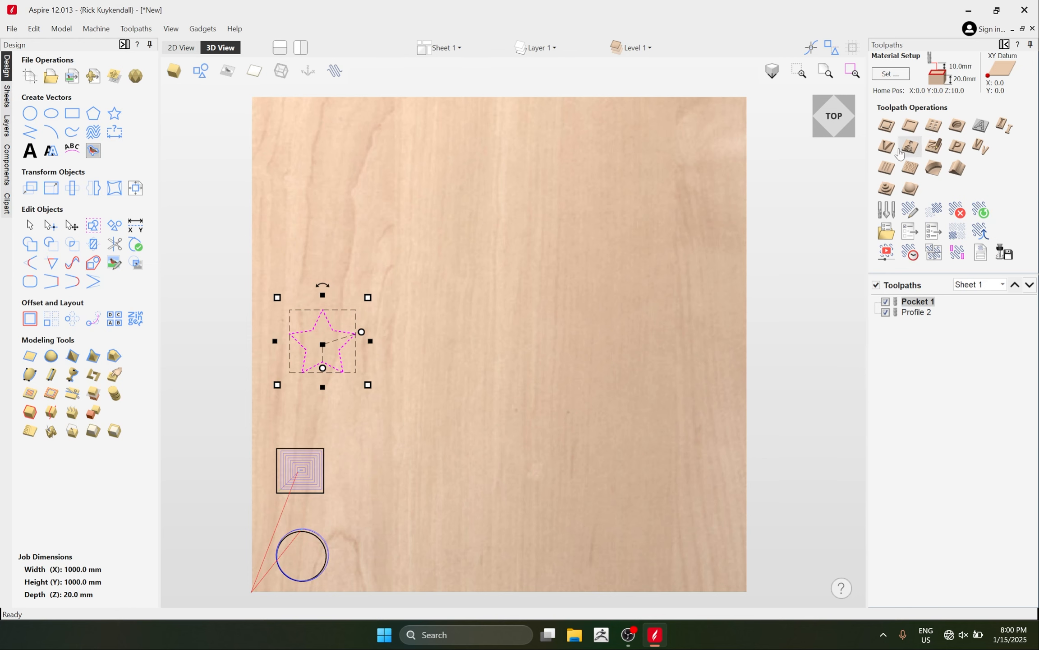
Calculate a V-Carve toolpath for the star with start depth 0.1 mm, flat depth 10 mm and the metric 90° 32 mm V-bit.
{"action": "left_click", "coordinate": [886, 148]}
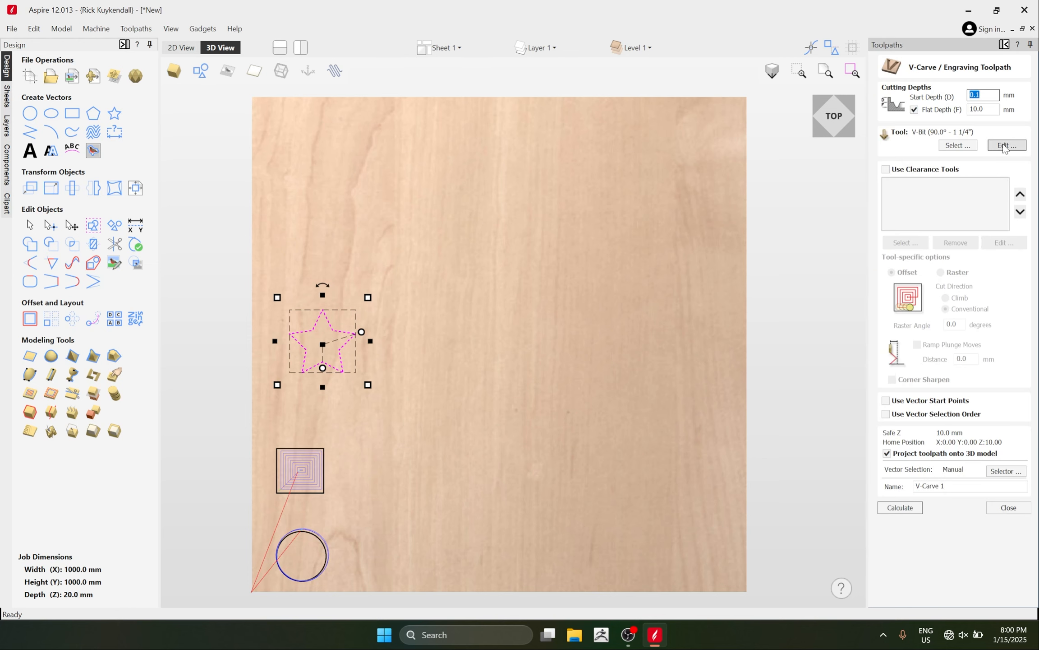
{"action": "left_click", "coordinate": [957, 145]}
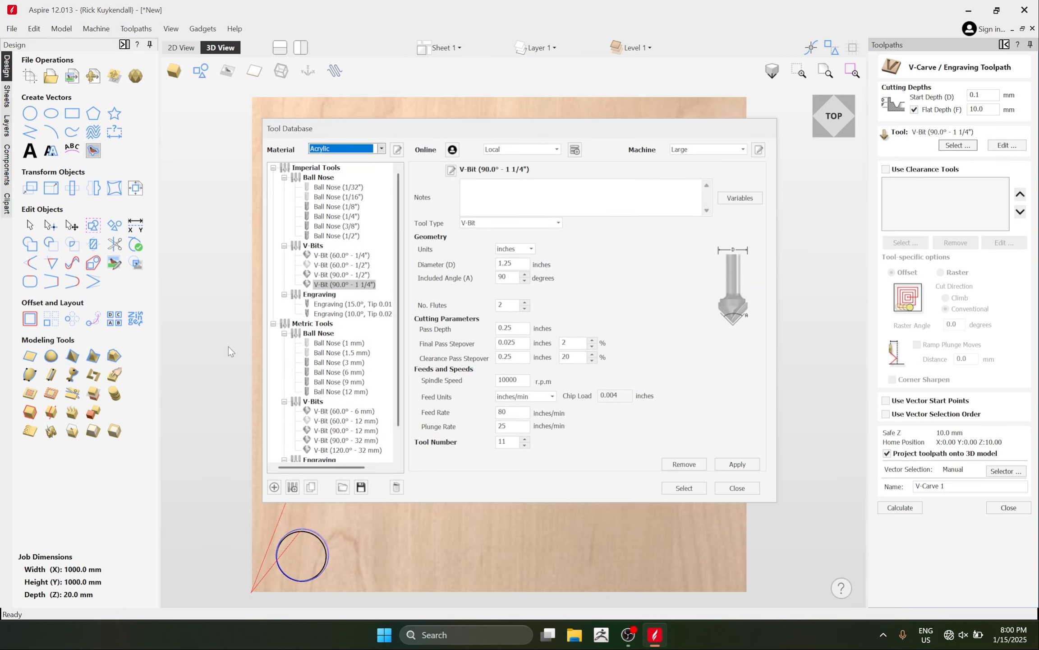
{"action": "left_click", "coordinate": [684, 487]}
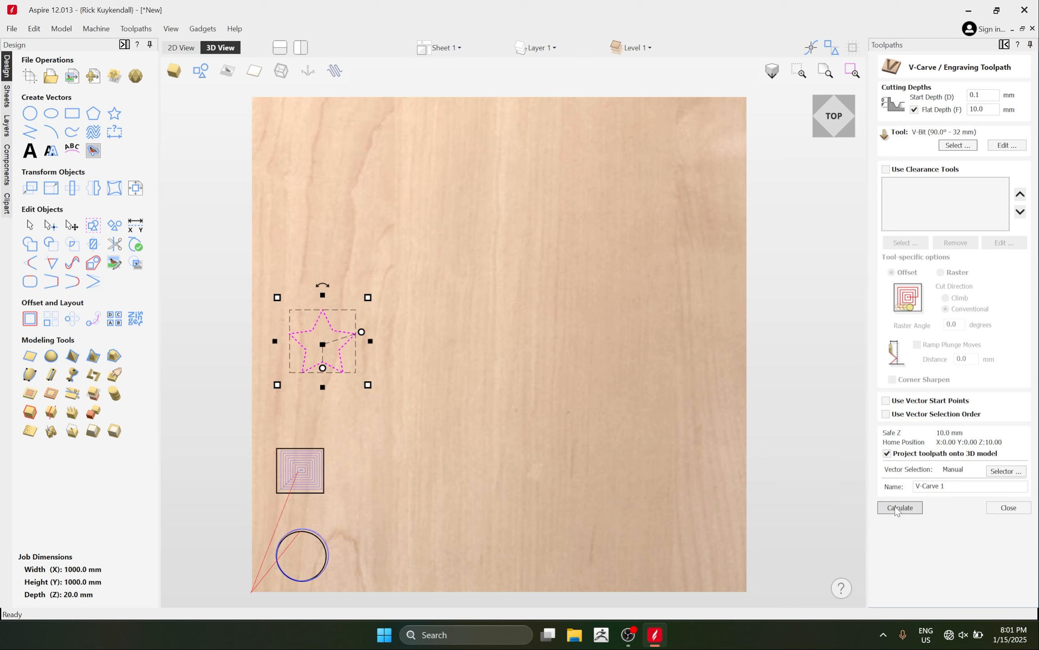
{"action": "left_click", "coordinate": [899, 507]}
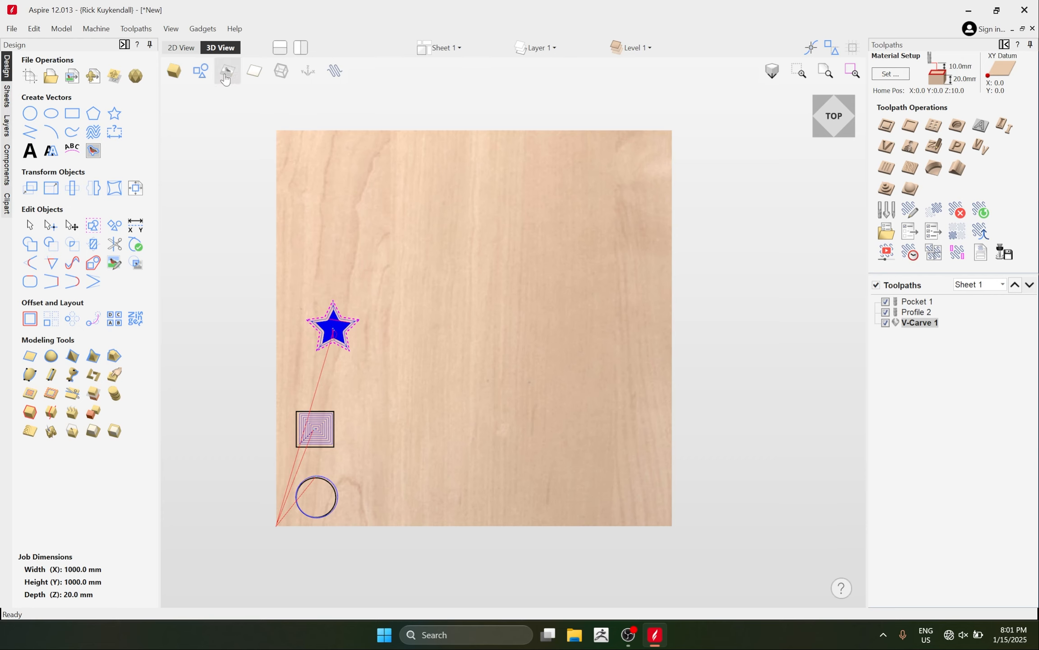
Switch to the 2D view and add two new sheets, Sheet 2 and Sheet 3, to the job.
{"action": "left_click", "coordinate": [191, 49]}
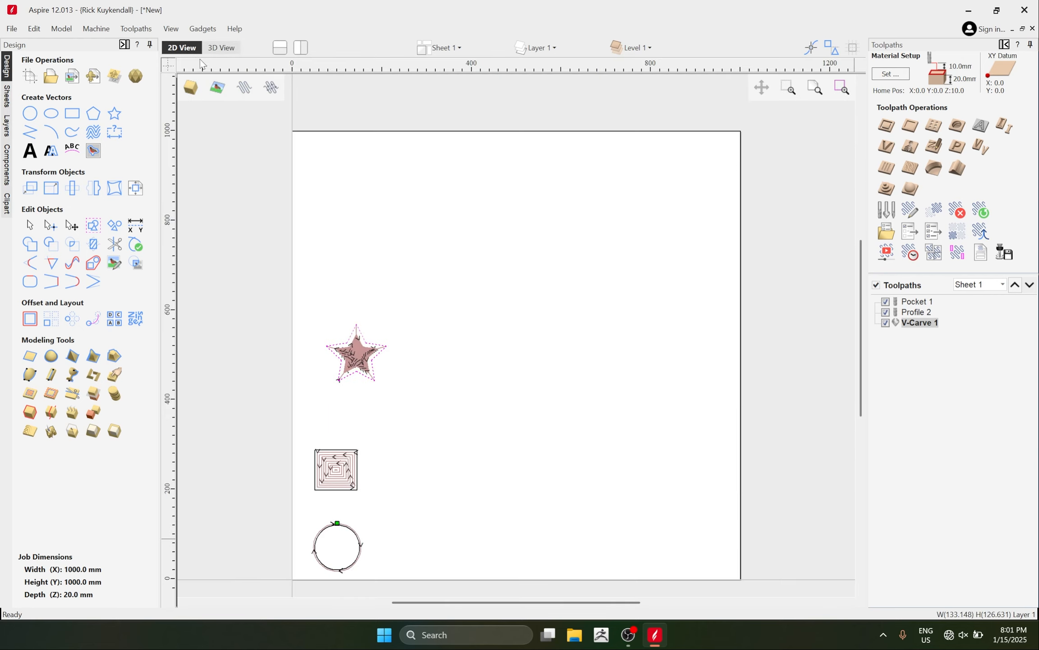
{"action": "scroll", "coordinate": [517, 316], "scroll_direction": "down", "scroll_amount": 3}
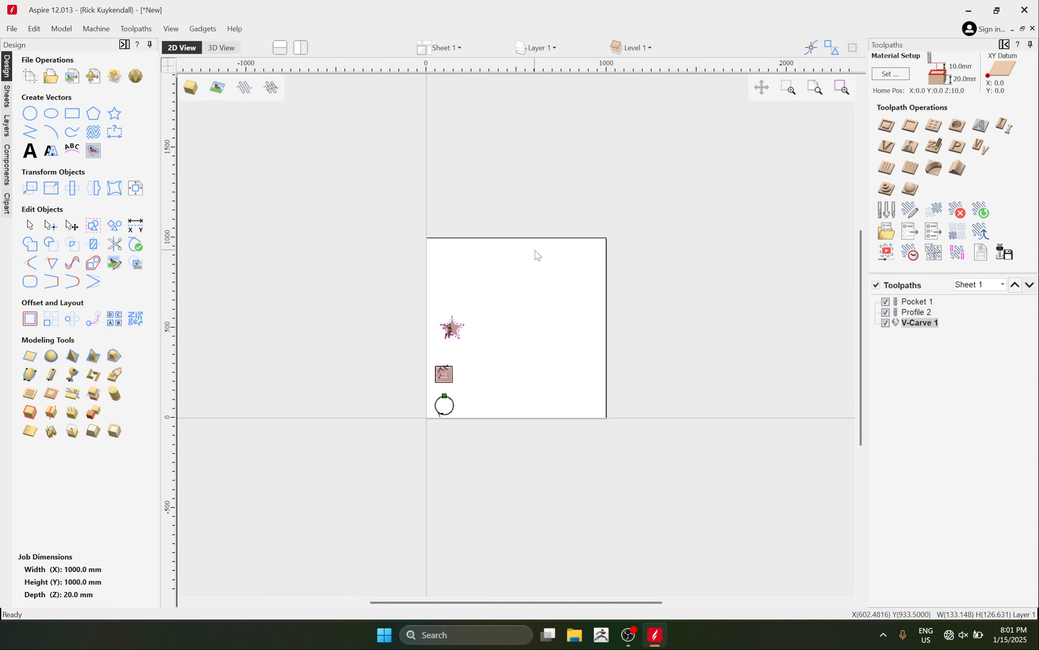
{"action": "left_click", "coordinate": [445, 47]}
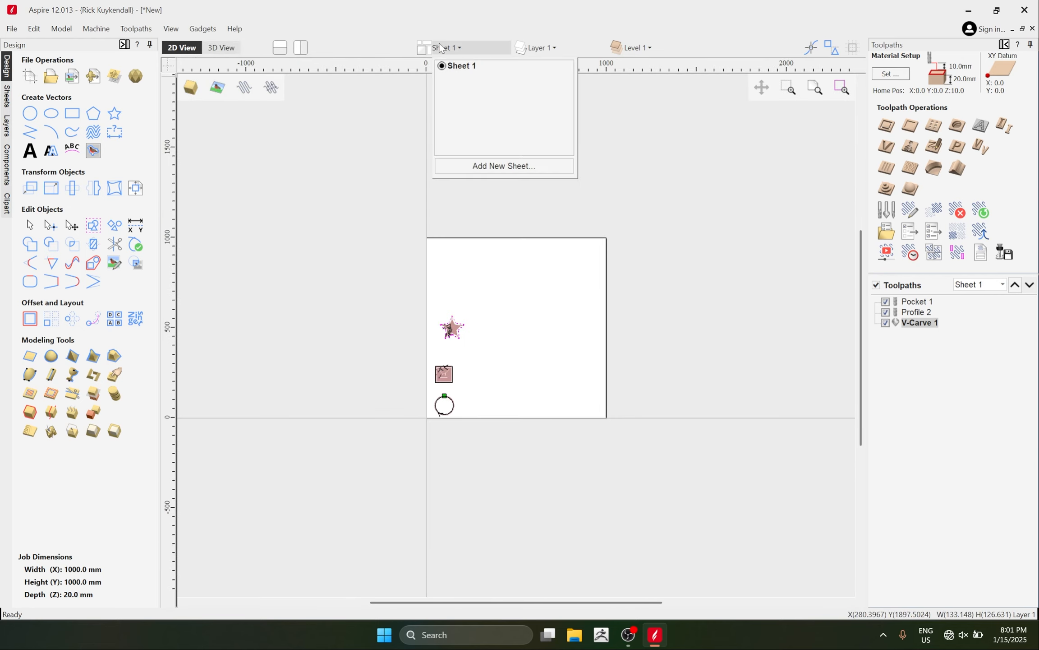
{"action": "left_click", "coordinate": [507, 167]}
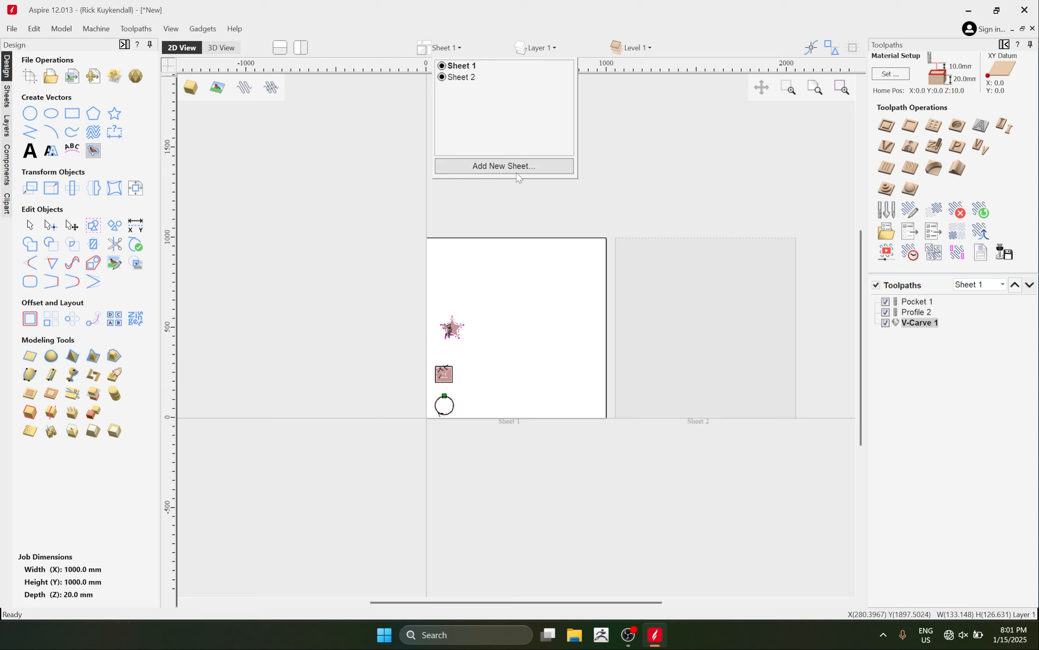
{"action": "left_click", "coordinate": [777, 361]}
{"action": "scroll", "coordinate": [704, 370], "scroll_direction": "up", "scroll_amount": 3}
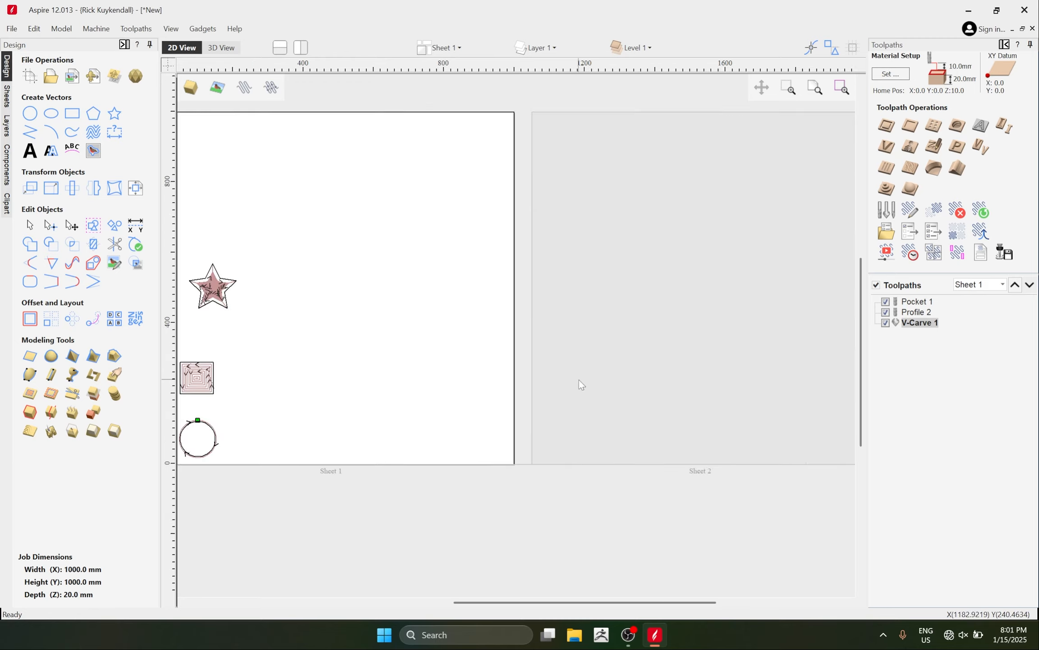
{"action": "scroll", "coordinate": [695, 380], "scroll_direction": "down", "scroll_amount": 3}
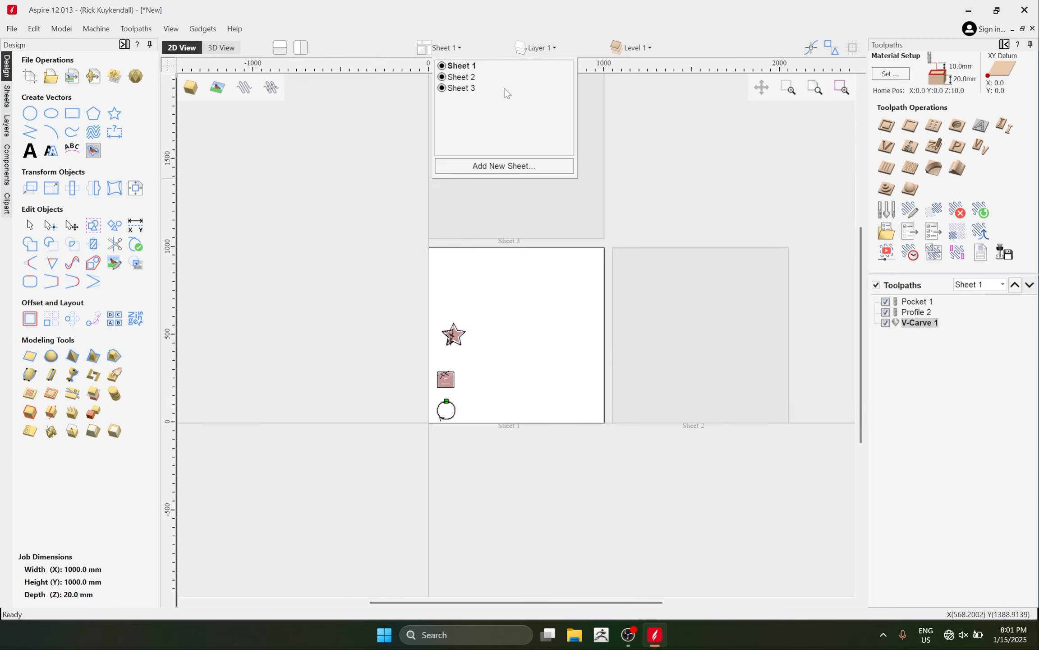
{"action": "left_click", "coordinate": [545, 234]}
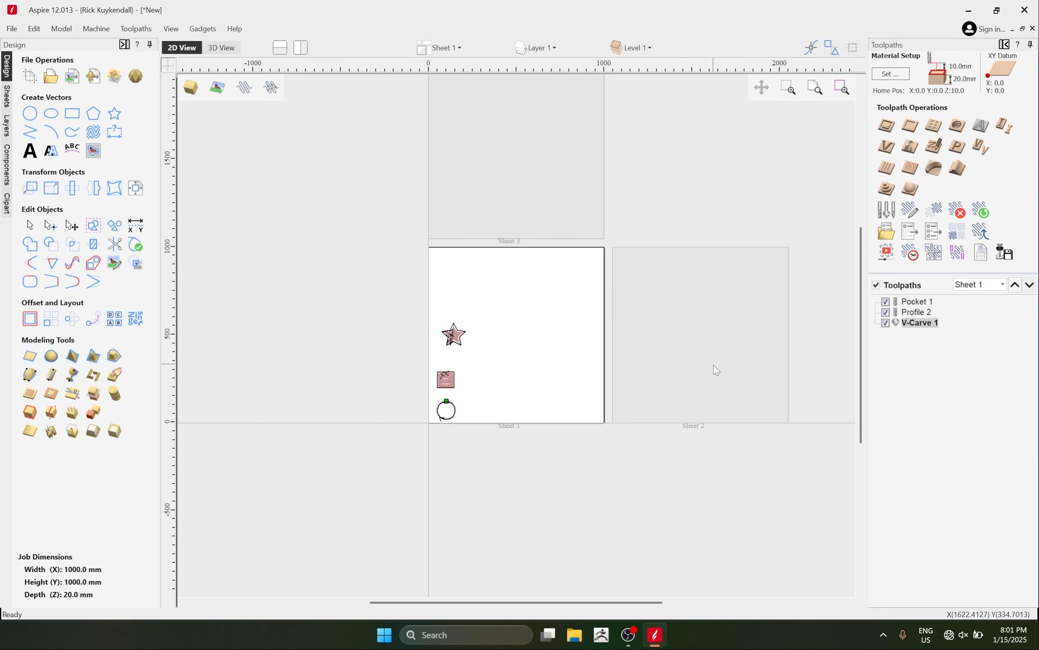
Make Sheet 2 active and draw a five-pointed star about 143 by 136 mm in its upper middle.
{"action": "double_click", "coordinate": [691, 330]}
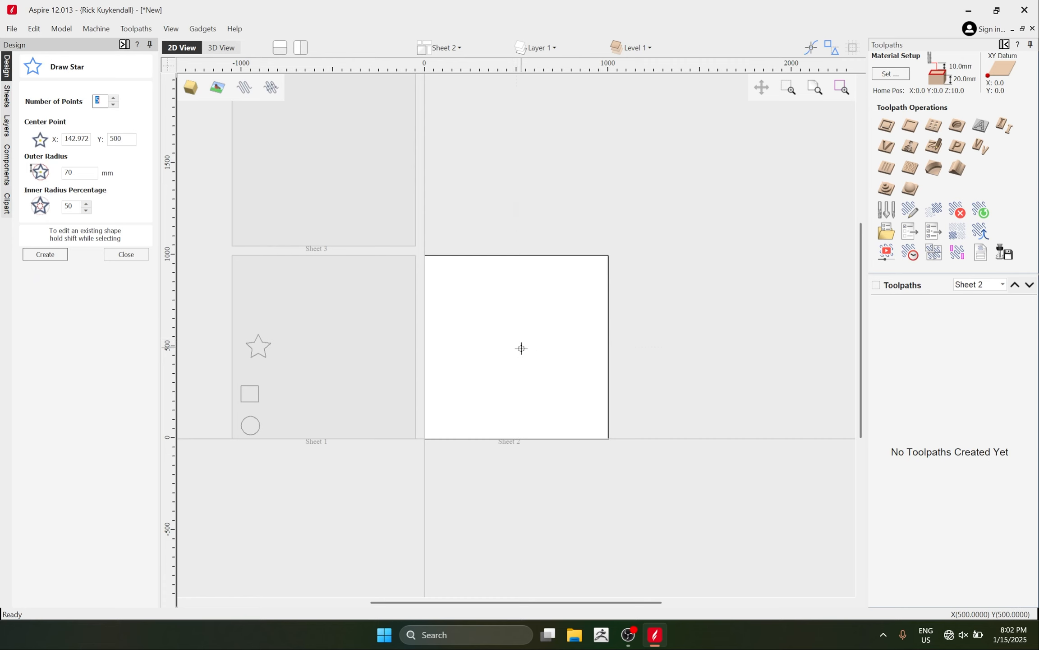
{"action": "left_click_drag", "start_coordinate": [500, 319], "coordinate": [508, 332]}
{"action": "key", "text": "Escape"}
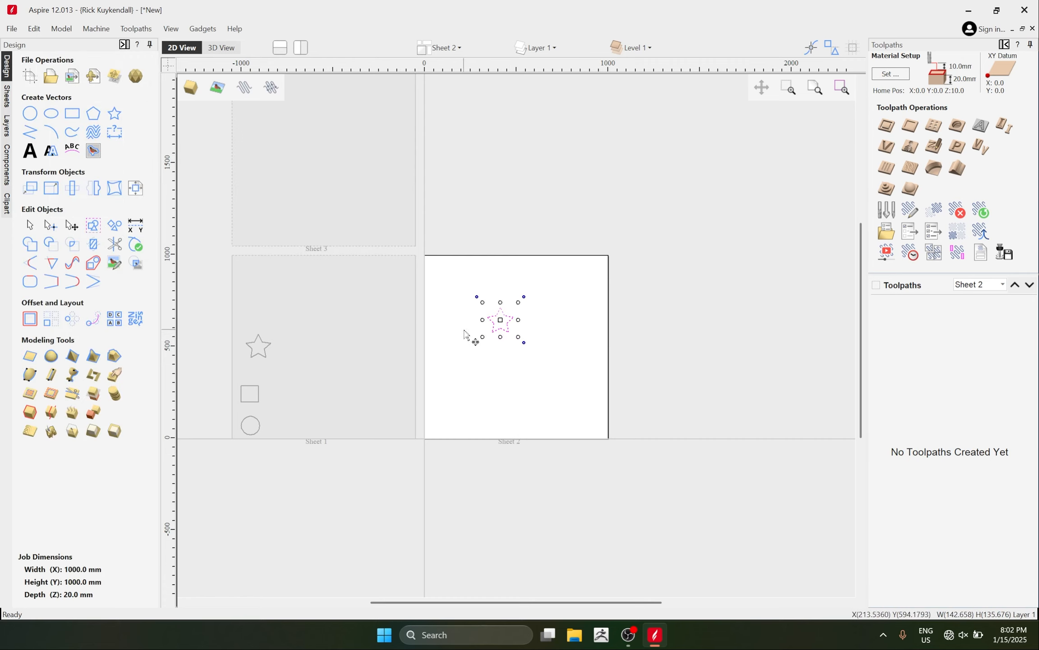
Draw a six-sided polygon with a 70 mm radius below and beside the star on Sheet 2.
{"action": "scroll", "coordinate": [465, 331], "scroll_direction": "up", "scroll_amount": 2}
{"action": "left_click", "coordinate": [93, 113]}
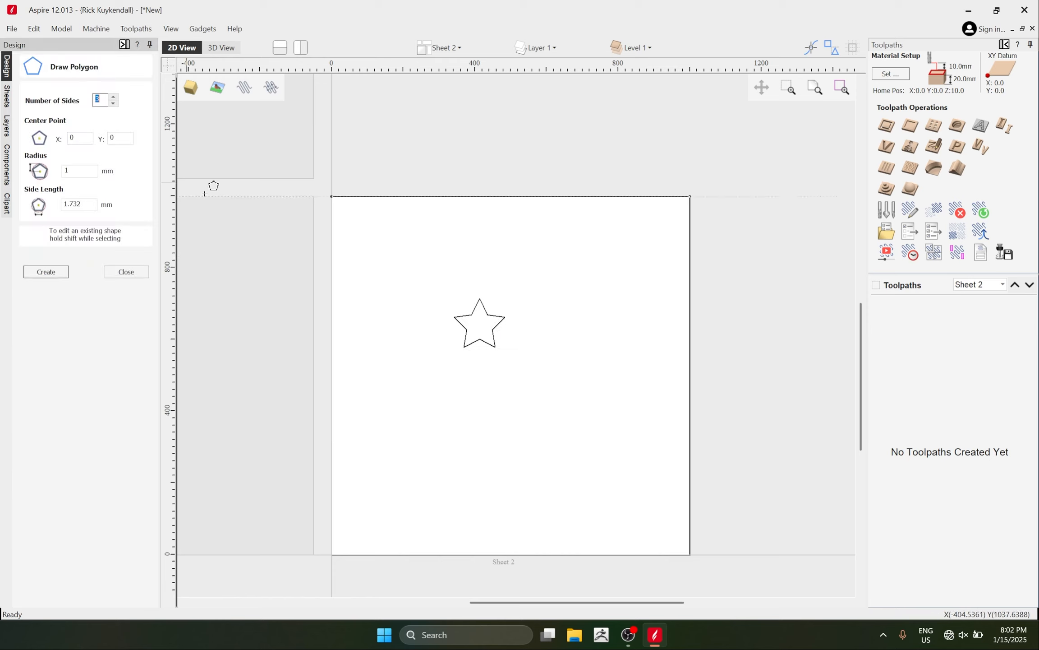
{"action": "left_click_drag", "start_coordinate": [510, 409], "coordinate": [537, 417]}
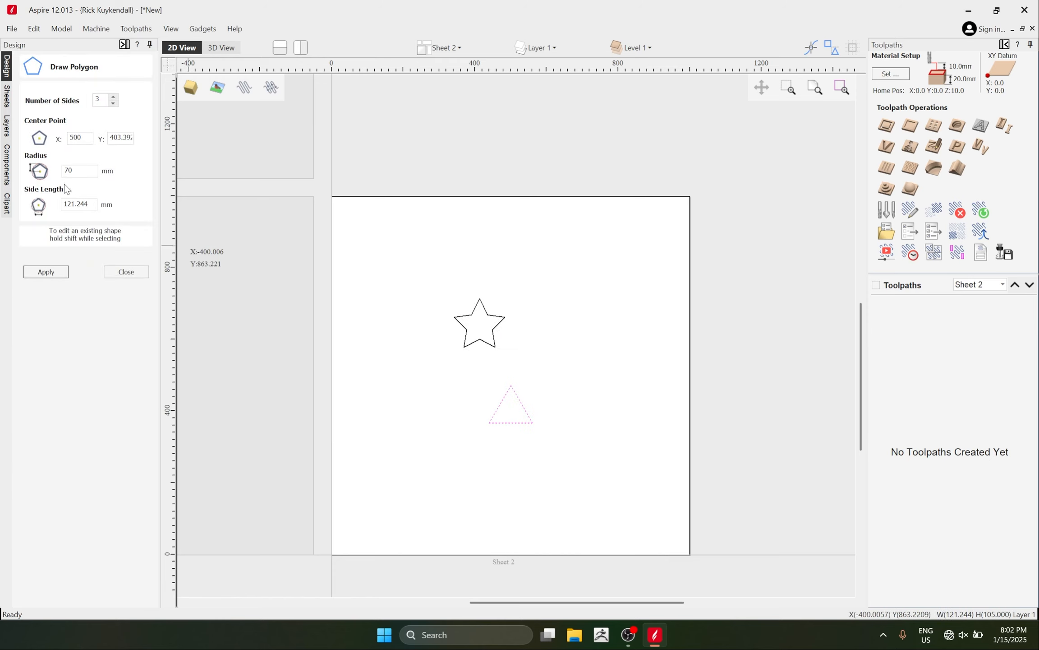
{"action": "left_click", "coordinate": [112, 97]}
{"action": "left_click", "coordinate": [112, 98]}
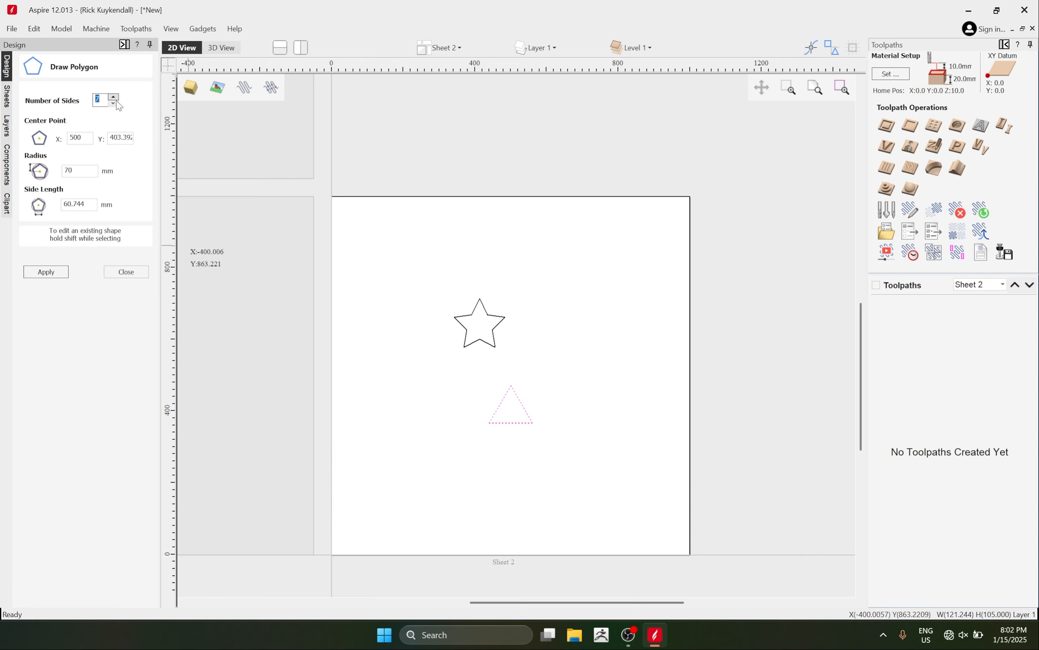
{"action": "left_click", "coordinate": [114, 104]}
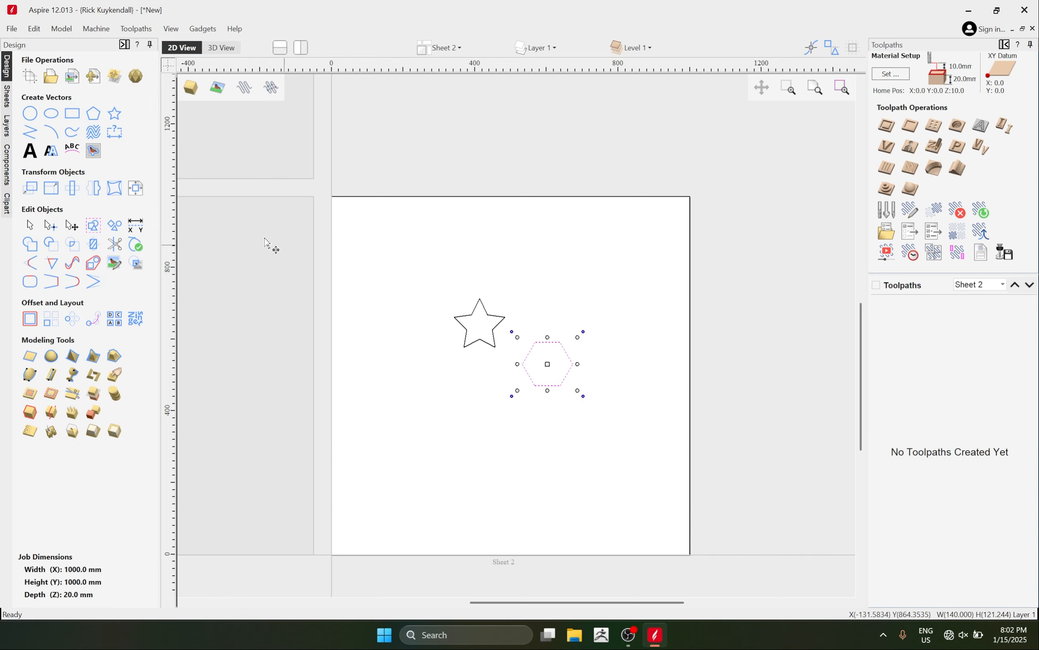
Draw two small rectangles of equal size side by side below the star and hexagon on Sheet 2.
{"action": "left_click", "coordinate": [72, 113]}
{"action": "left_click_drag", "start_coordinate": [415, 435], "coordinate": [456, 457]}
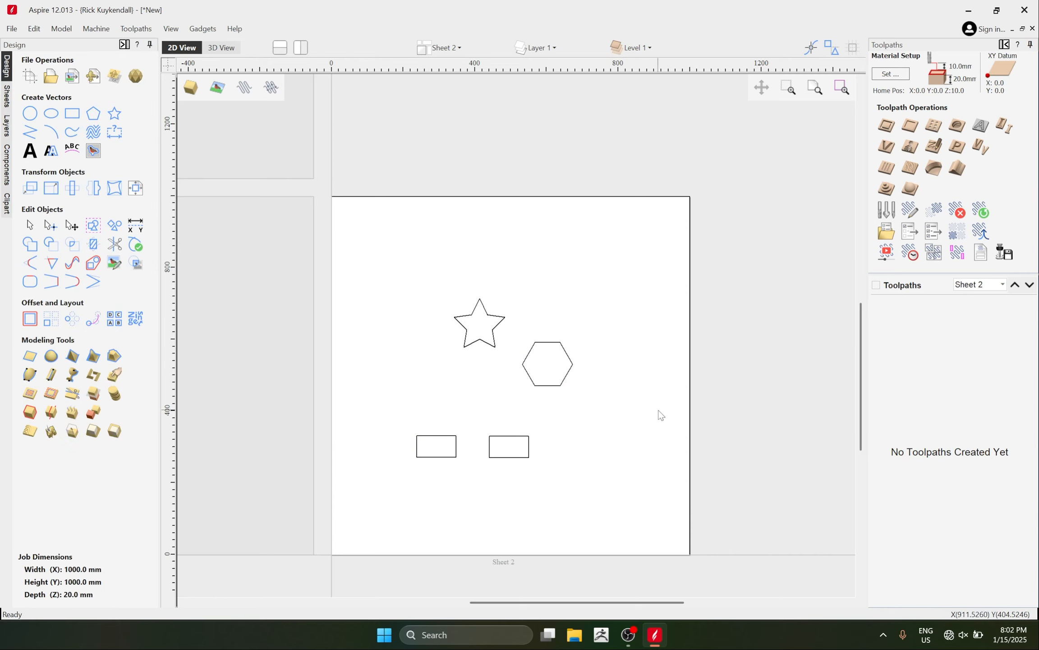
{"action": "scroll", "coordinate": [660, 414], "scroll_direction": "up", "scroll_amount": 2}
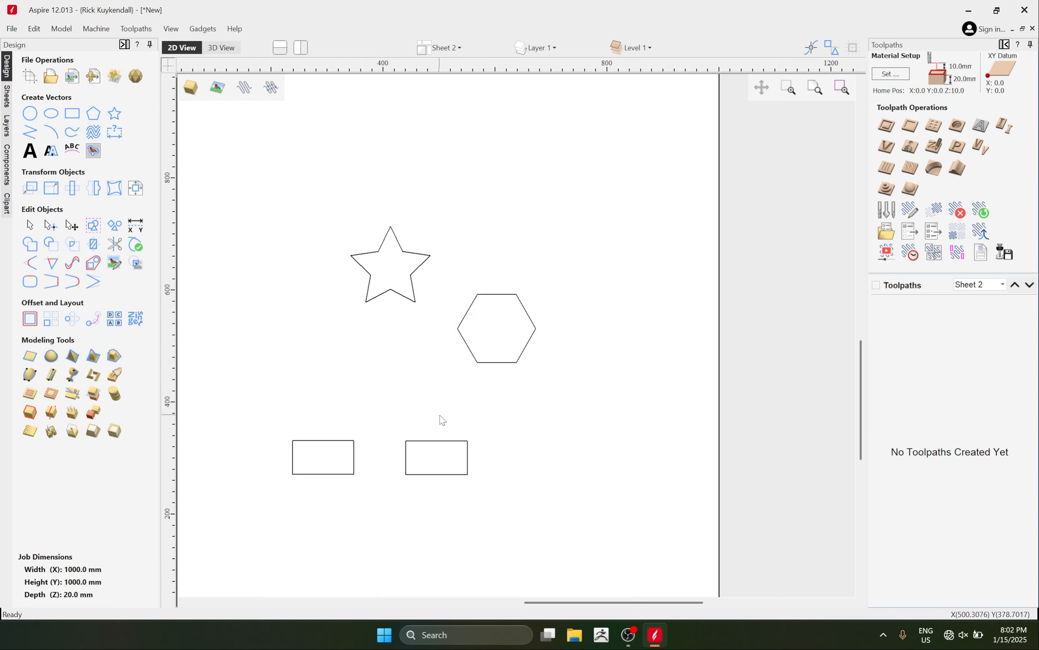
{"action": "scroll", "coordinate": [440, 420], "scroll_direction": "down", "scroll_amount": 2}
{"action": "scroll", "coordinate": [559, 343], "scroll_direction": "down", "scroll_amount": 4}
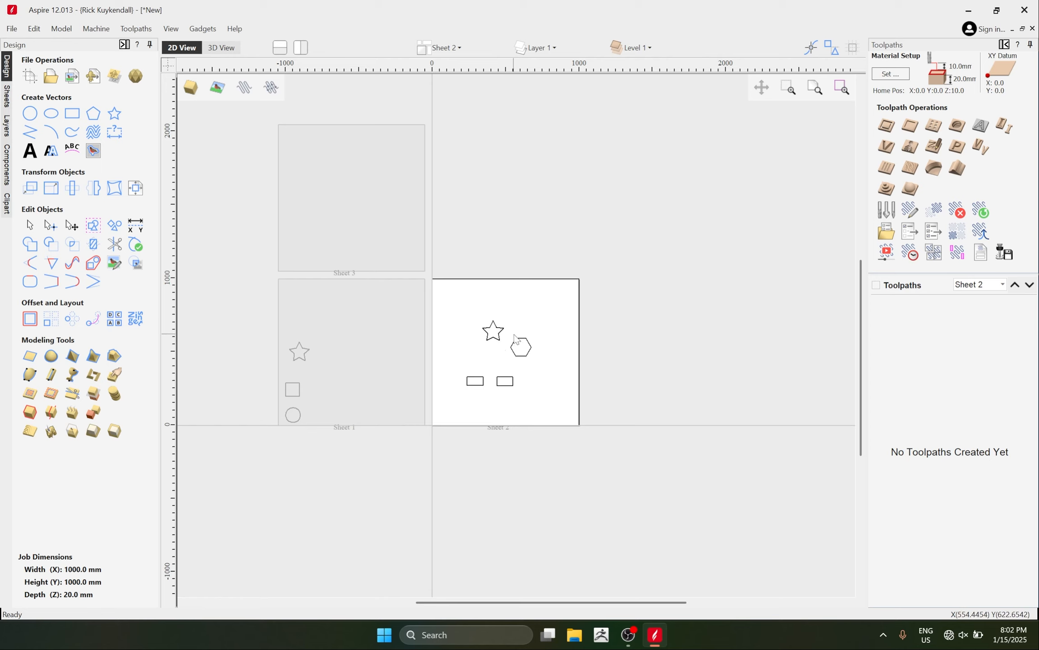
{"action": "scroll", "coordinate": [503, 385], "scroll_direction": "up", "scroll_amount": 1}
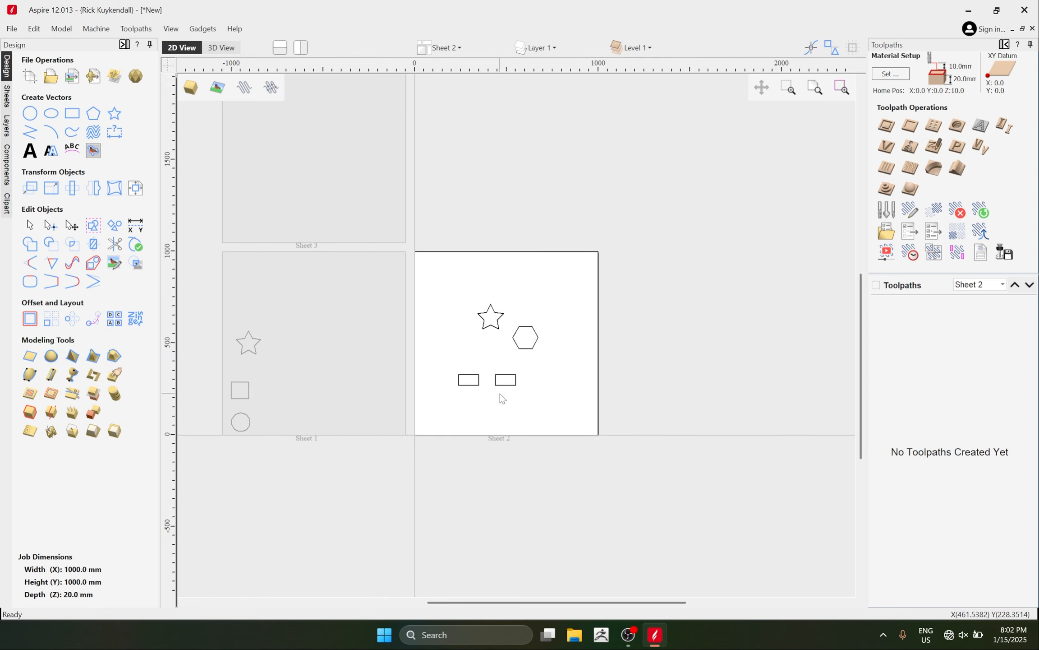
Compare the toolpath lists of Sheet 1 and Sheet 2, then view the 2D Profile toolpath settings and close them without calculating.
{"action": "double_click", "coordinate": [309, 365]}
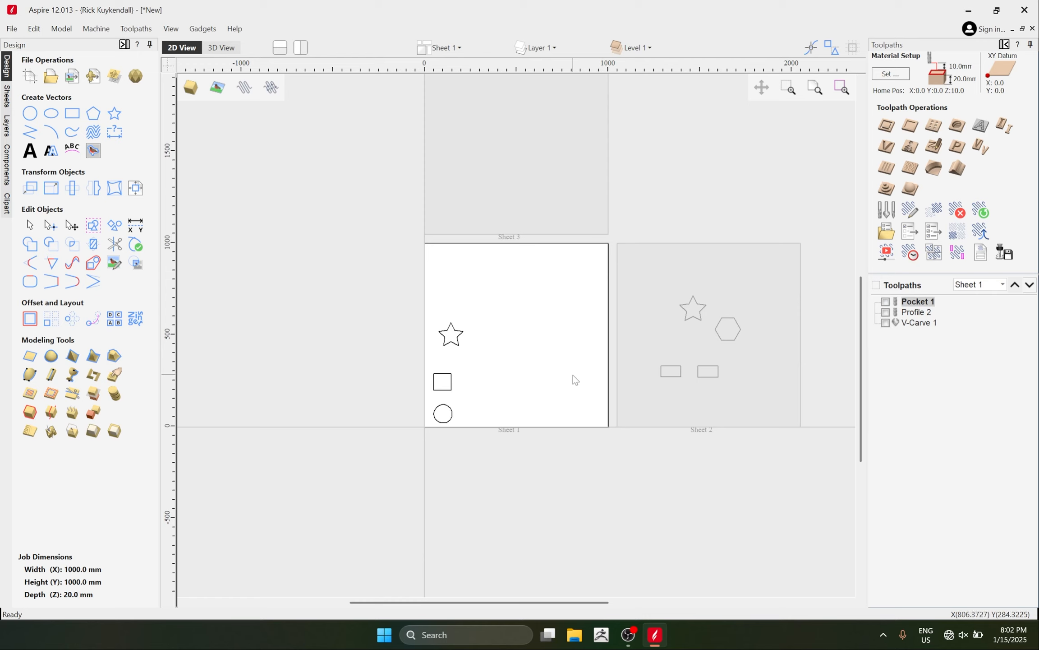
{"action": "double_click", "coordinate": [695, 363]}
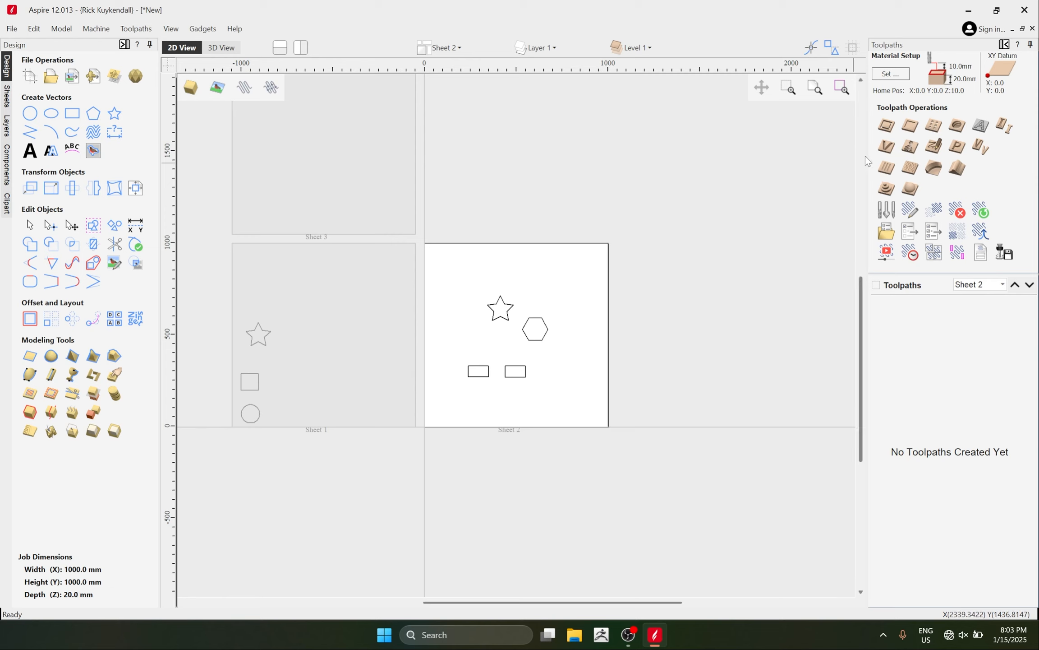
{"action": "left_click", "coordinate": [895, 131]}
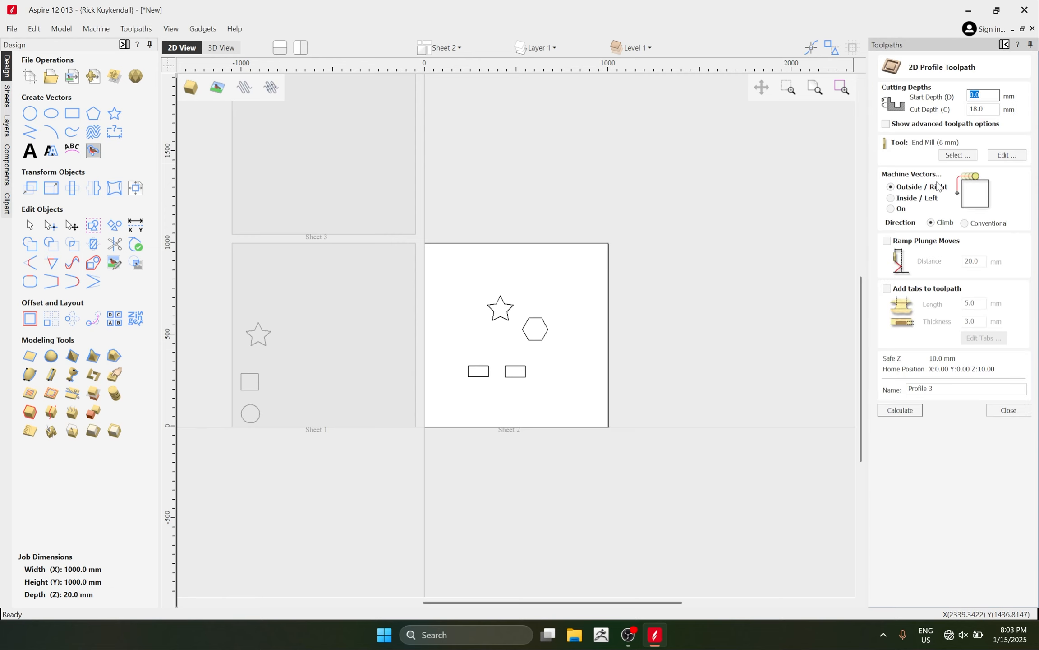
{"action": "left_click", "coordinate": [1020, 408]}
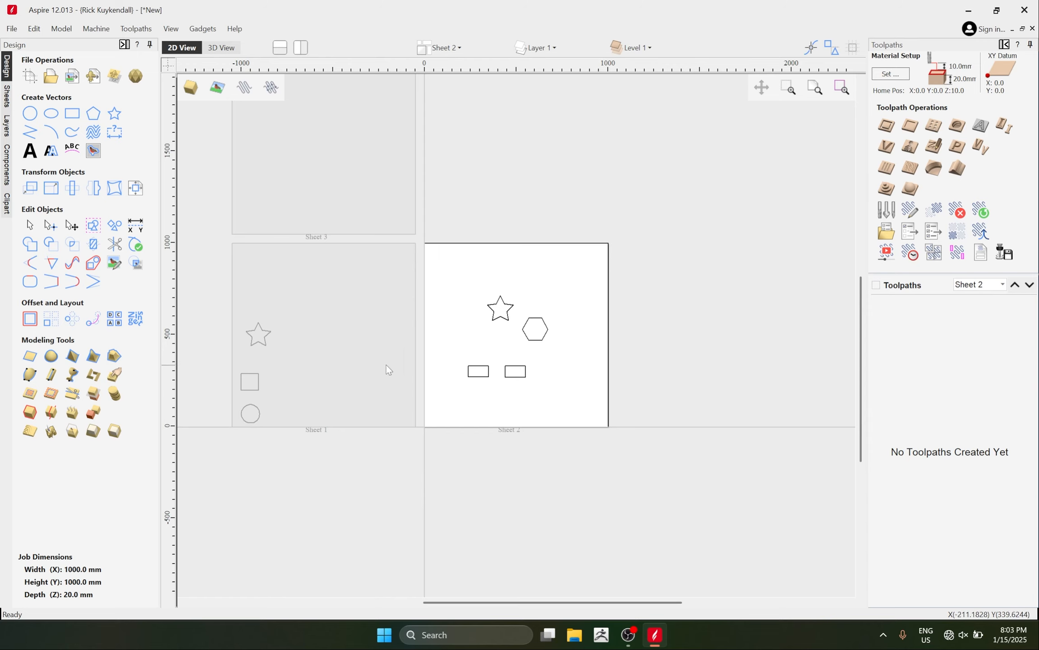
Save Sheet 1's V-Carve 1 toolpath as the template V-Carve 1.ToolpathTemplate in the New folder (2) folder of Downloads.
{"action": "left_click", "coordinate": [363, 335]}
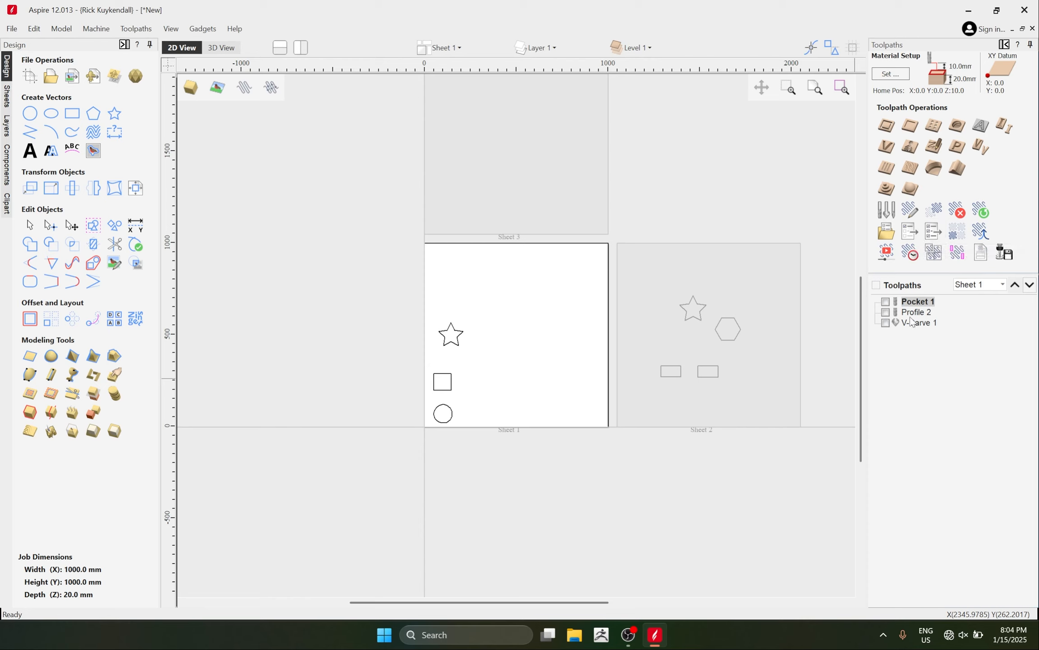
{"action": "mouse_move", "coordinate": [911, 320]}
{"action": "left_click", "coordinate": [916, 323]}
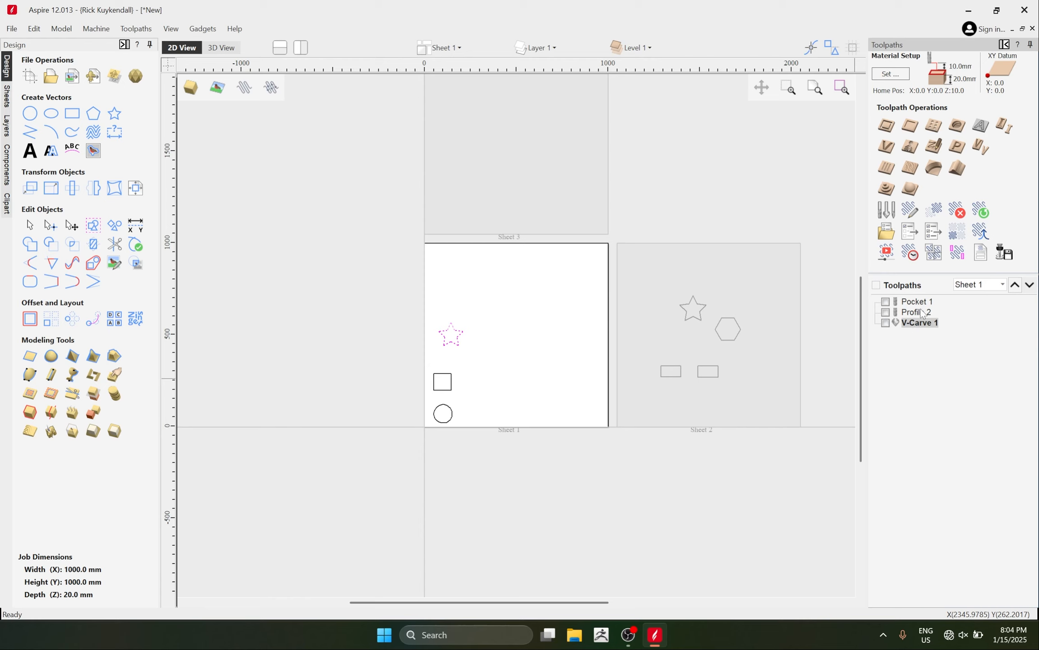
{"action": "mouse_move", "coordinate": [922, 314]}
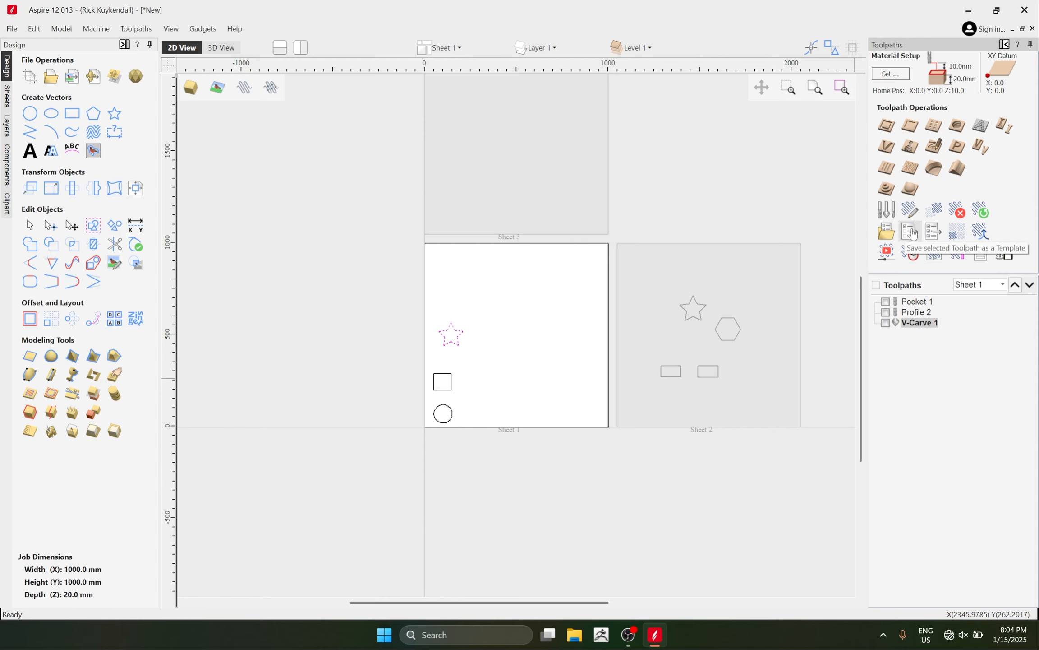
{"action": "left_click", "coordinate": [912, 233]}
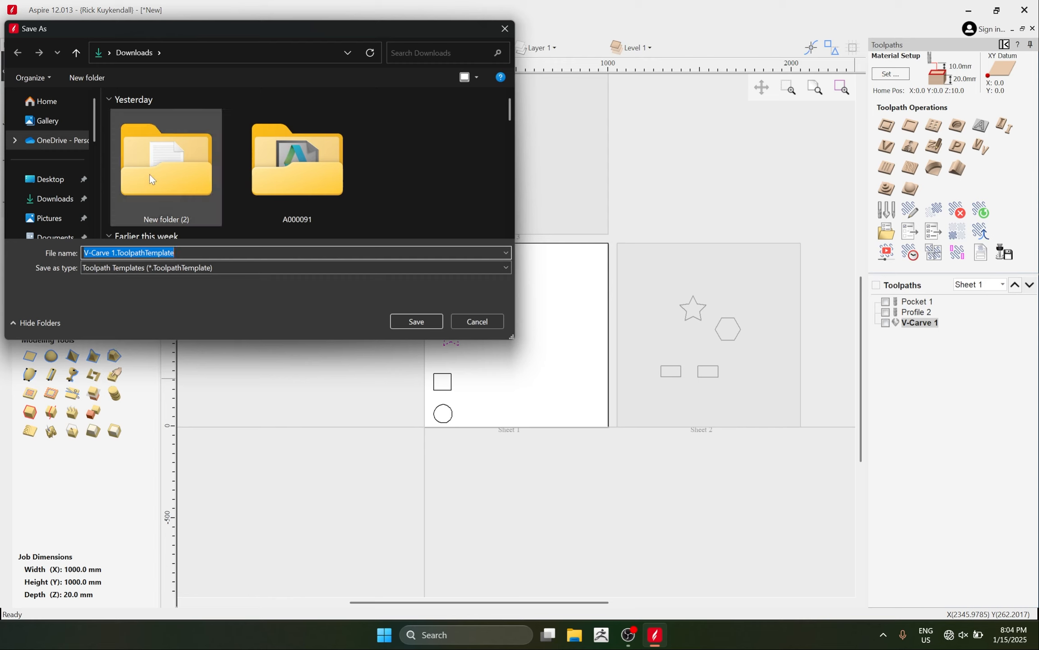
{"action": "left_click", "coordinate": [60, 200]}
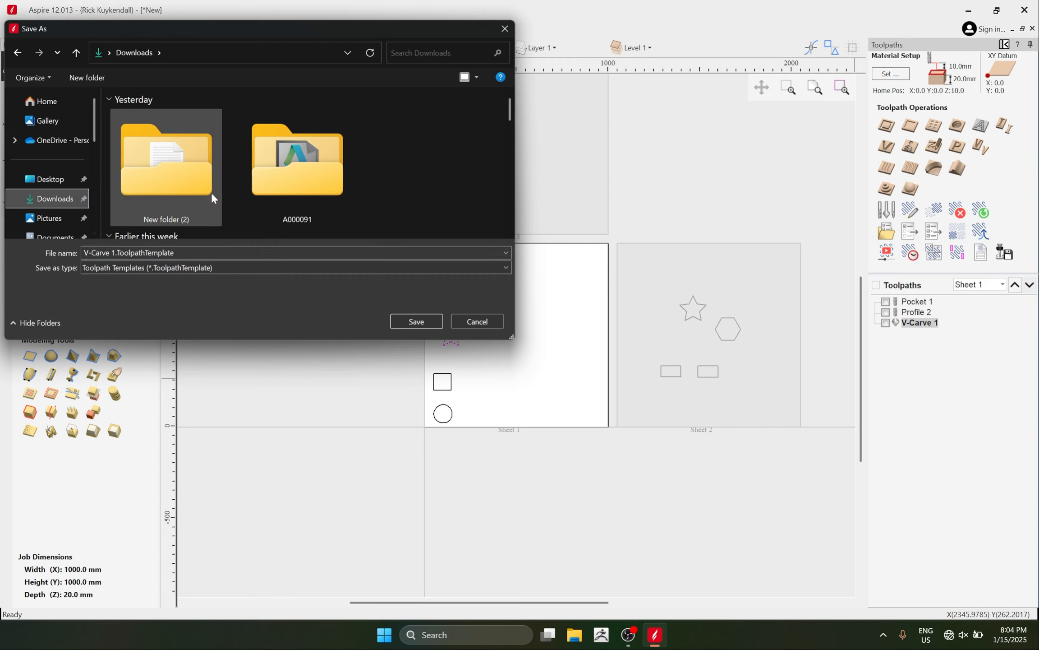
{"action": "scroll", "coordinate": [188, 153], "scroll_direction": "down", "scroll_amount": 1}
{"action": "left_click", "coordinate": [165, 152]}
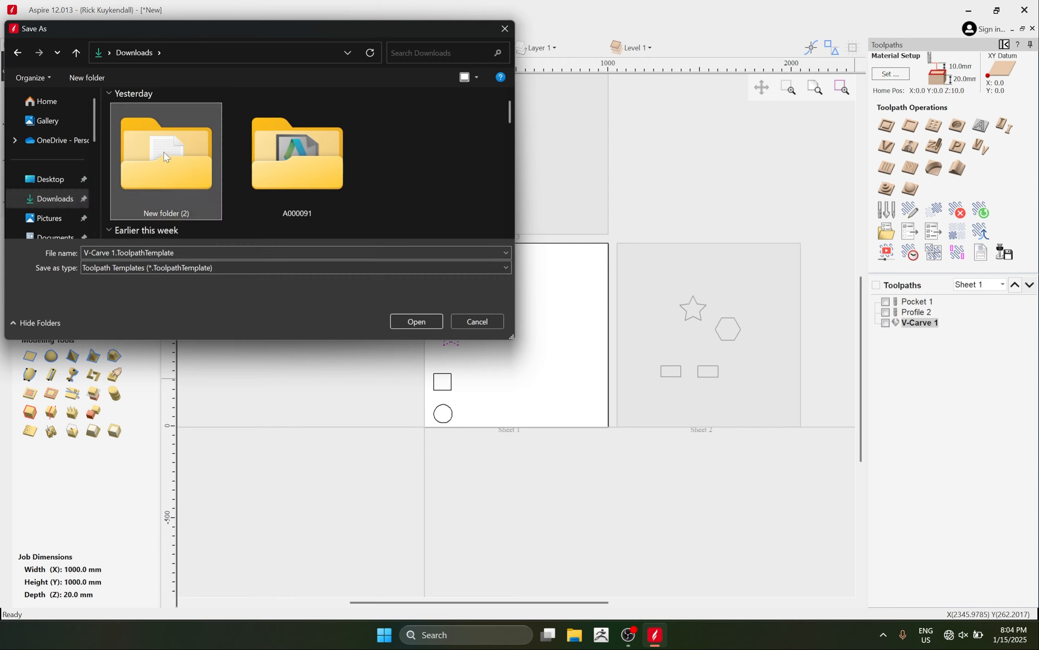
{"action": "double_click", "coordinate": [173, 175]}
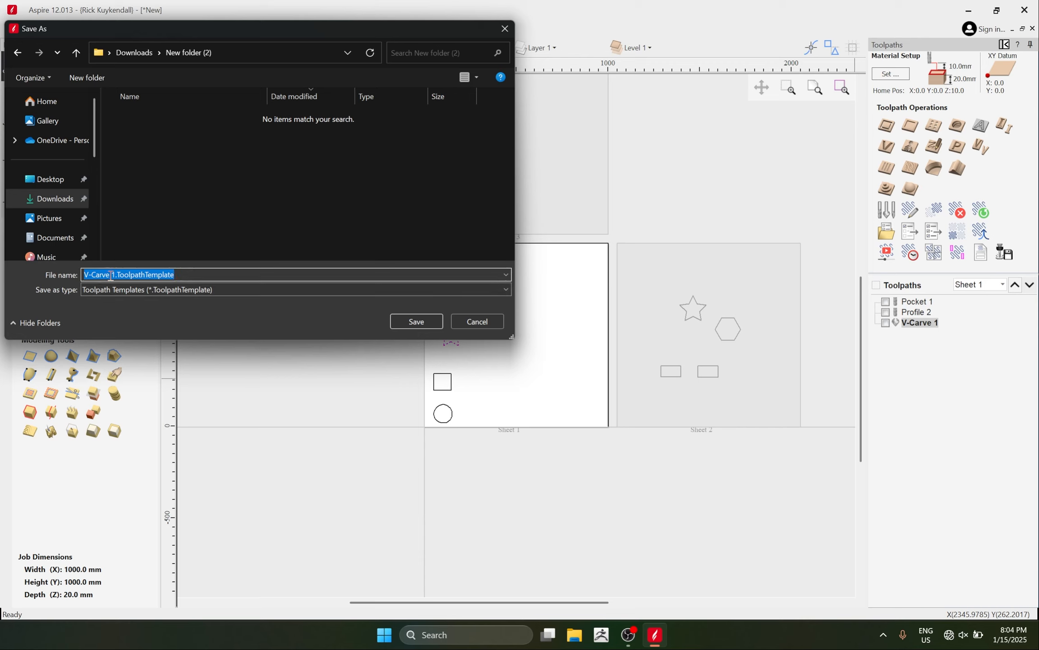
{"action": "left_click", "coordinate": [421, 328]}
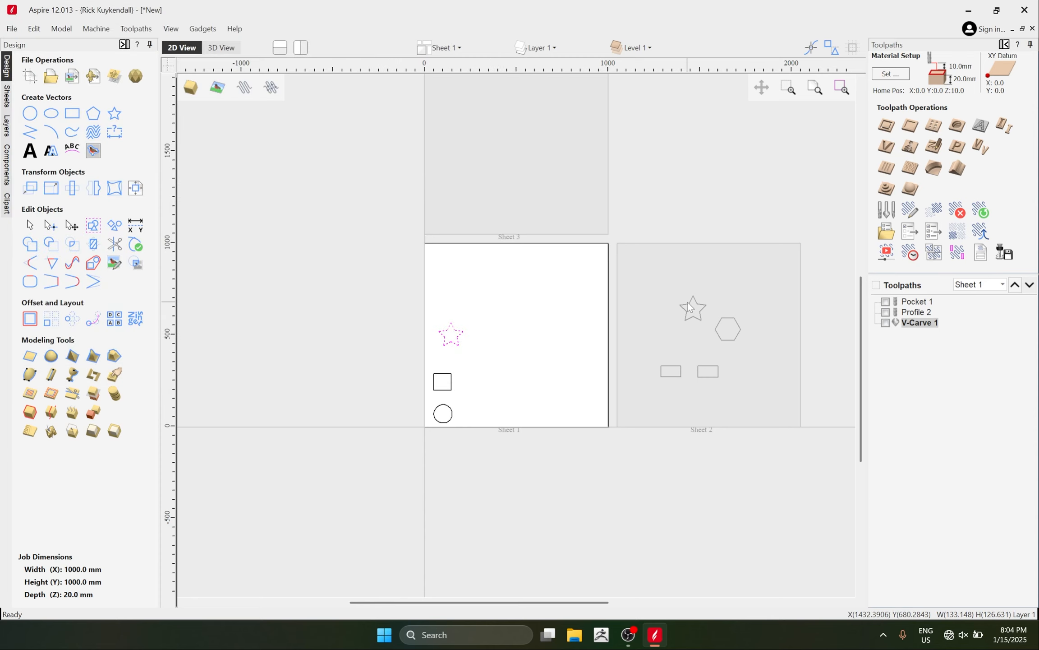
Make Sheet 2 active, select its star and load V-Carve 1.ToolpathTemplate without applying it to all sheets.
{"action": "left_click", "coordinate": [688, 299]}
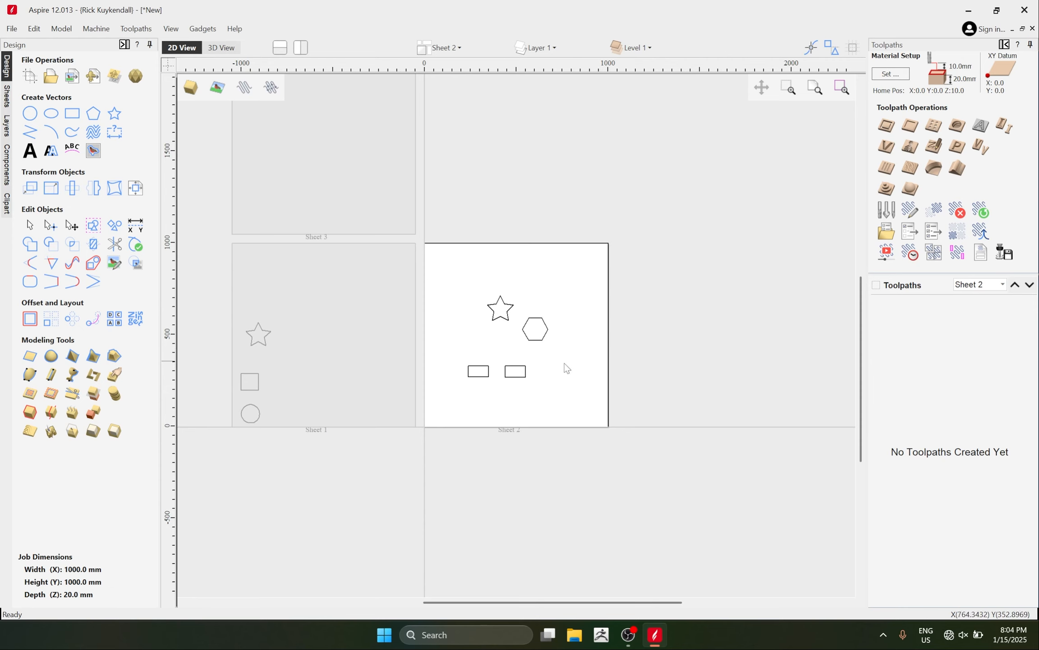
{"action": "scroll", "coordinate": [512, 307], "scroll_direction": "up", "scroll_amount": 2}
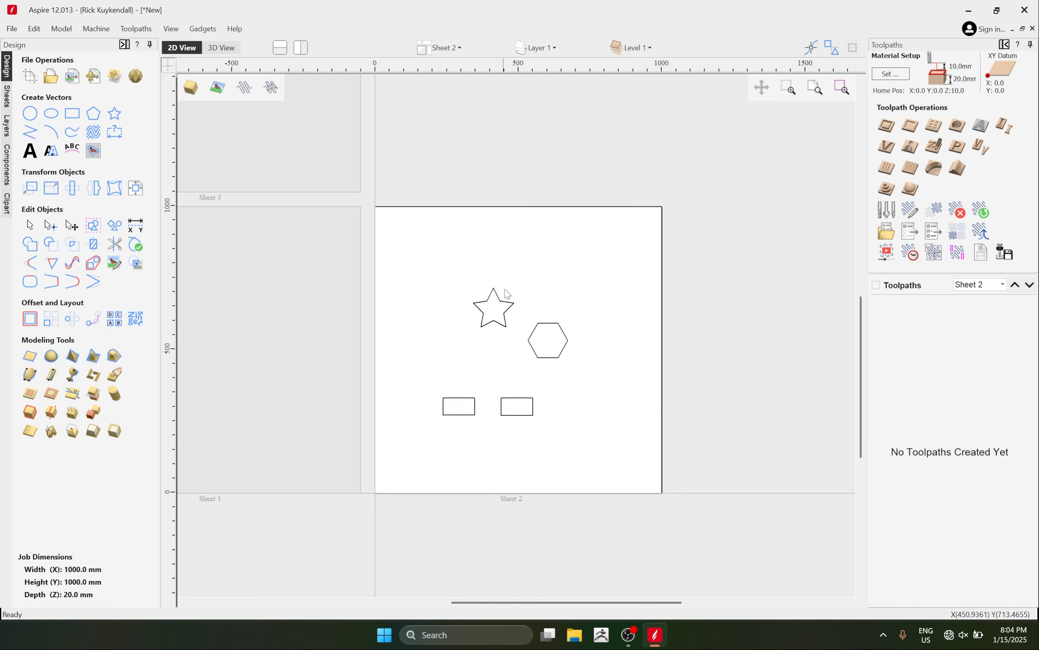
{"action": "left_click", "coordinate": [472, 325]}
{"action": "scroll", "coordinate": [569, 328], "scroll_direction": "down", "scroll_amount": 2}
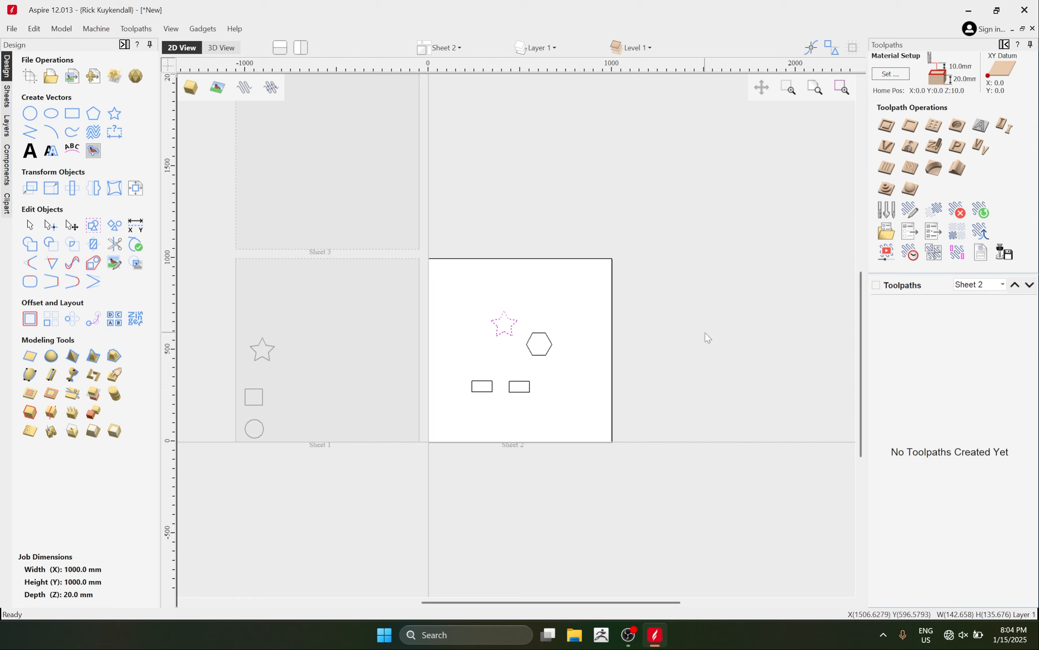
{"action": "left_click", "coordinate": [890, 235]}
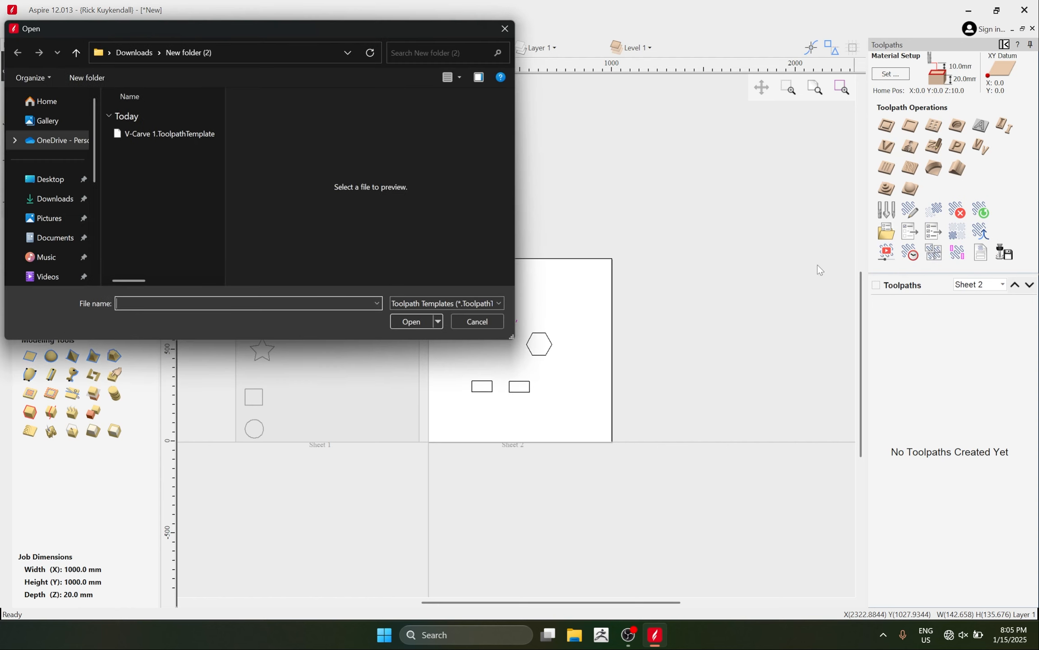
{"action": "left_click", "coordinate": [150, 133]}
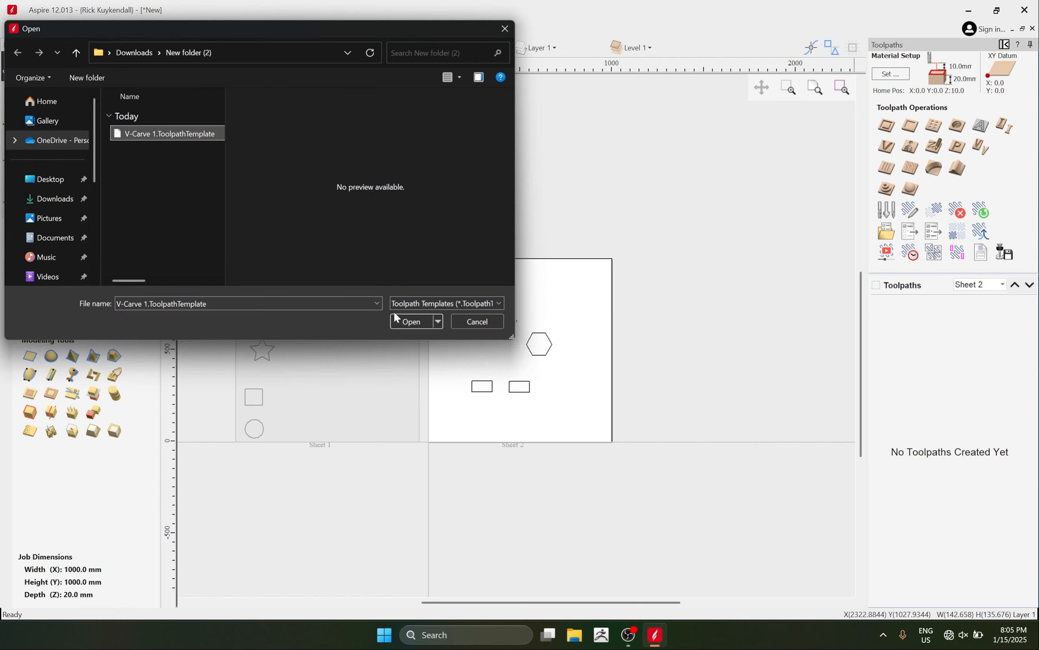
{"action": "left_click", "coordinate": [410, 319]}
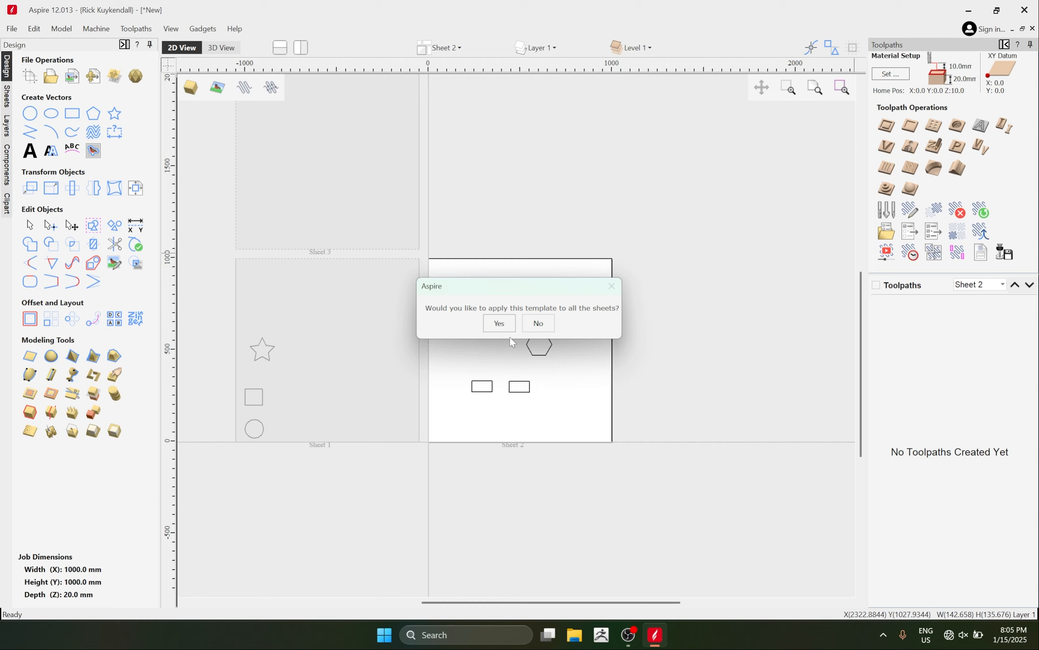
{"action": "left_click", "coordinate": [538, 323]}
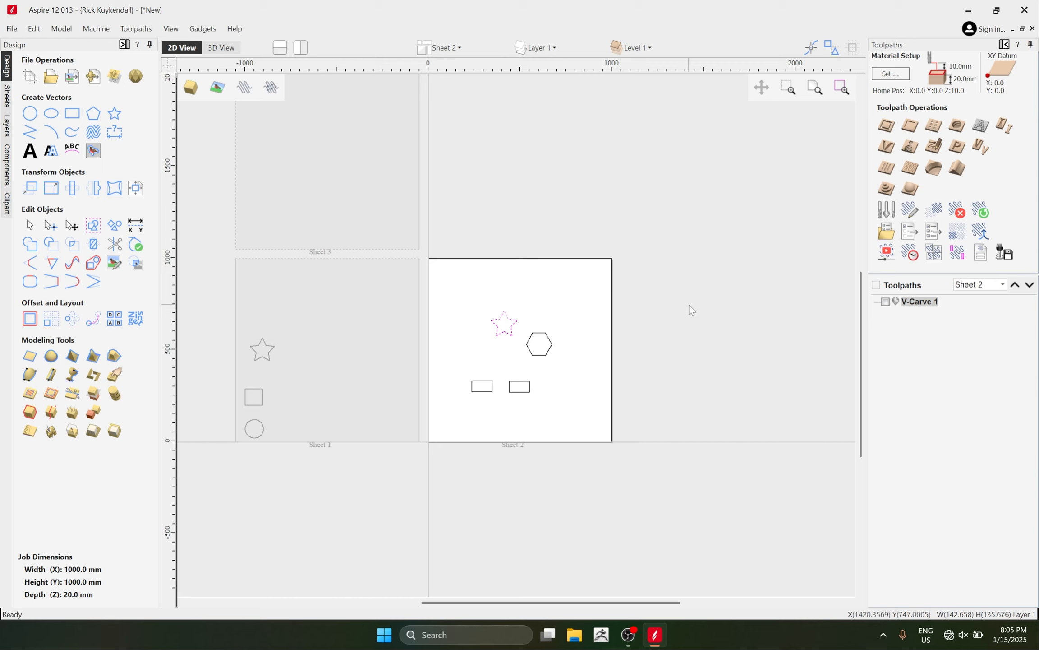
Delete the V-Carve 1 toolpath from Sheet 2.
{"action": "mouse_move", "coordinate": [916, 303]}
{"action": "left_click", "coordinate": [957, 210]}
{"action": "left_click", "coordinate": [498, 323]}
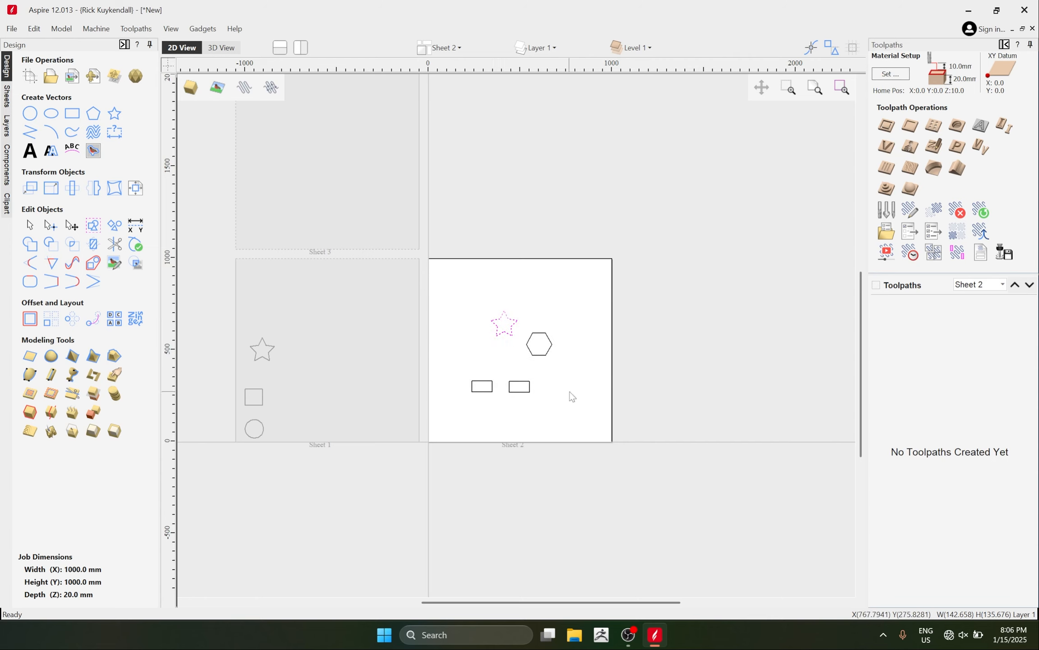
Make all Sheet 1 toolpaths visible and save them together as the template New.ToolpathTemplate in New folder (2).
{"action": "left_click", "coordinate": [376, 333]}
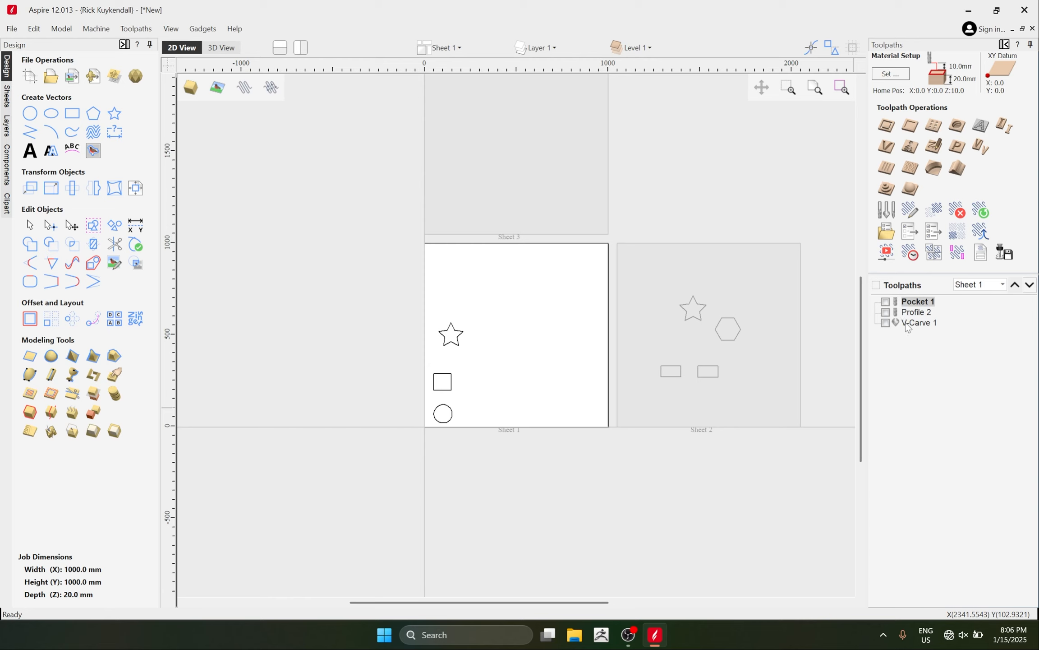
{"action": "left_click", "coordinate": [877, 285]}
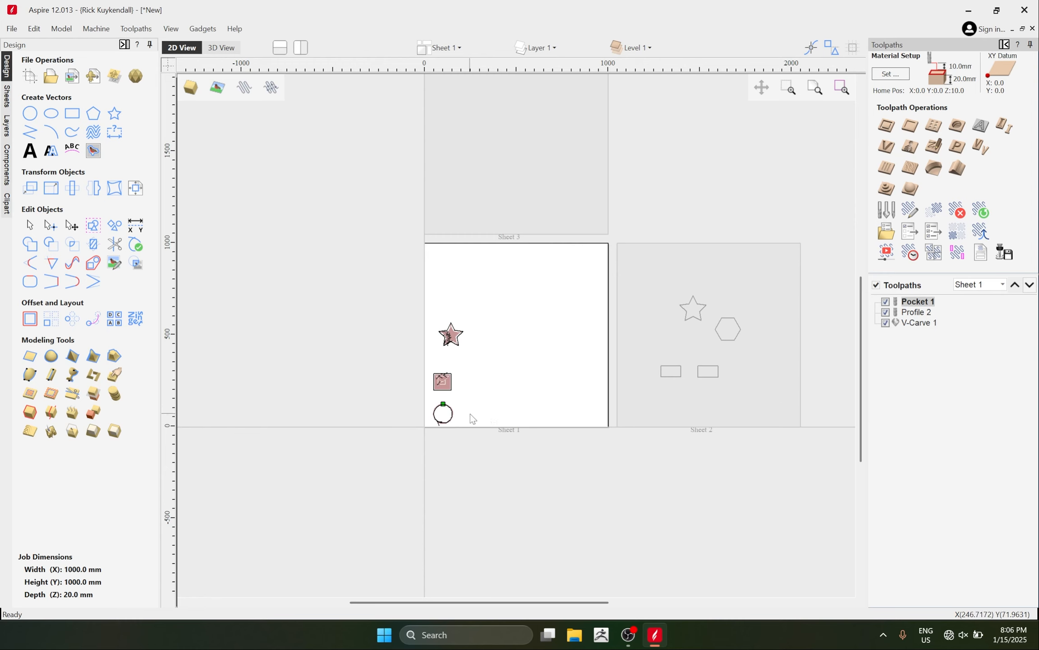
{"action": "scroll", "coordinate": [470, 413], "scroll_direction": "up", "scroll_amount": 4}
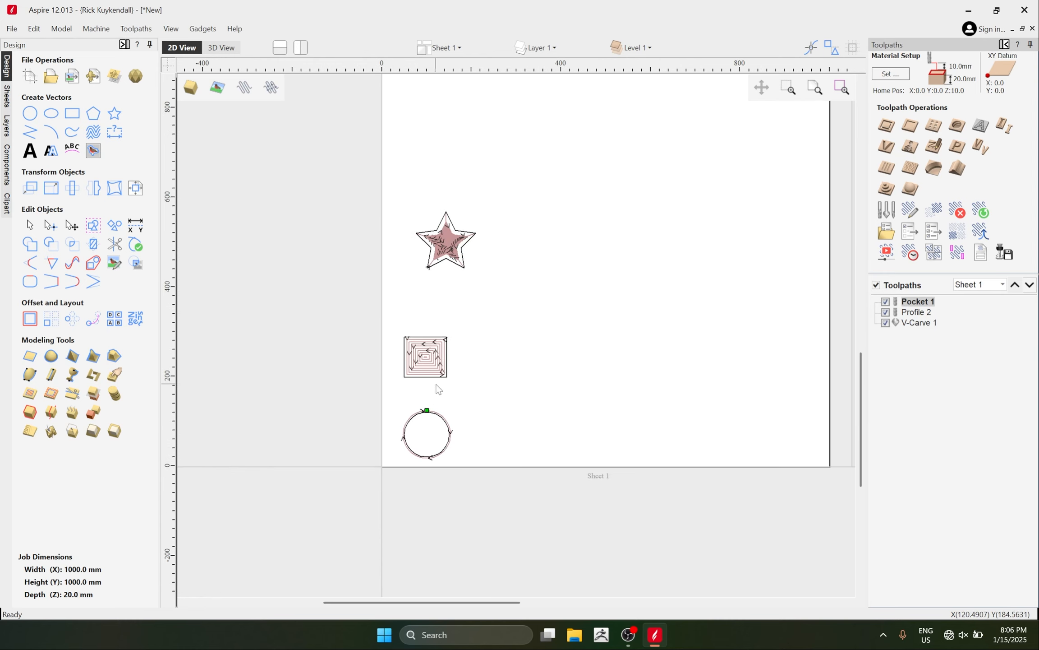
{"action": "left_click", "coordinate": [931, 231]}
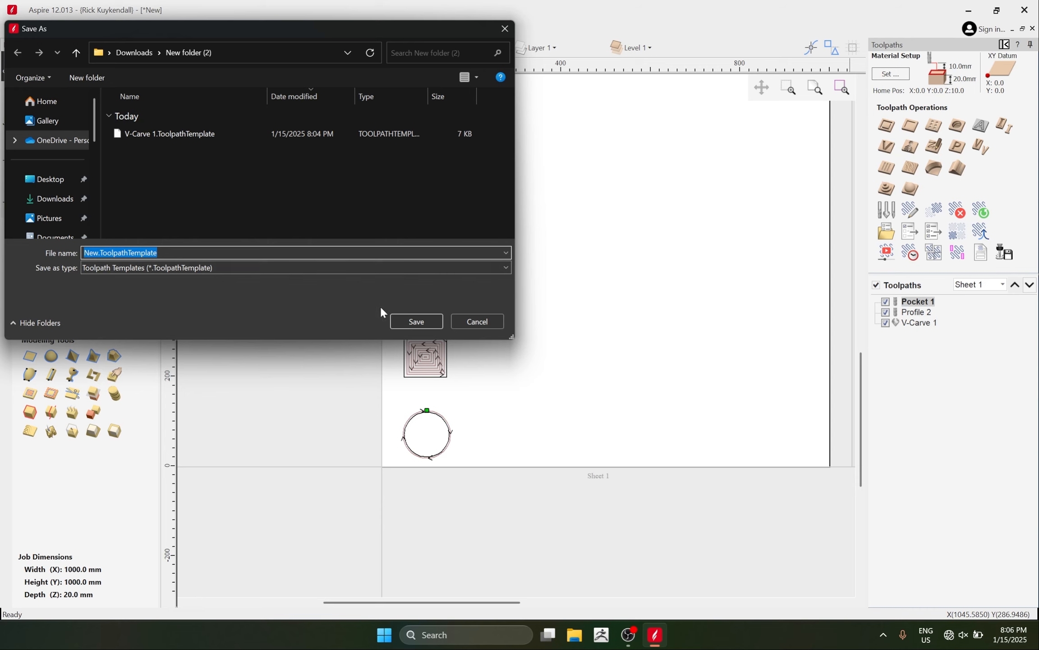
{"action": "left_click", "coordinate": [430, 321]}
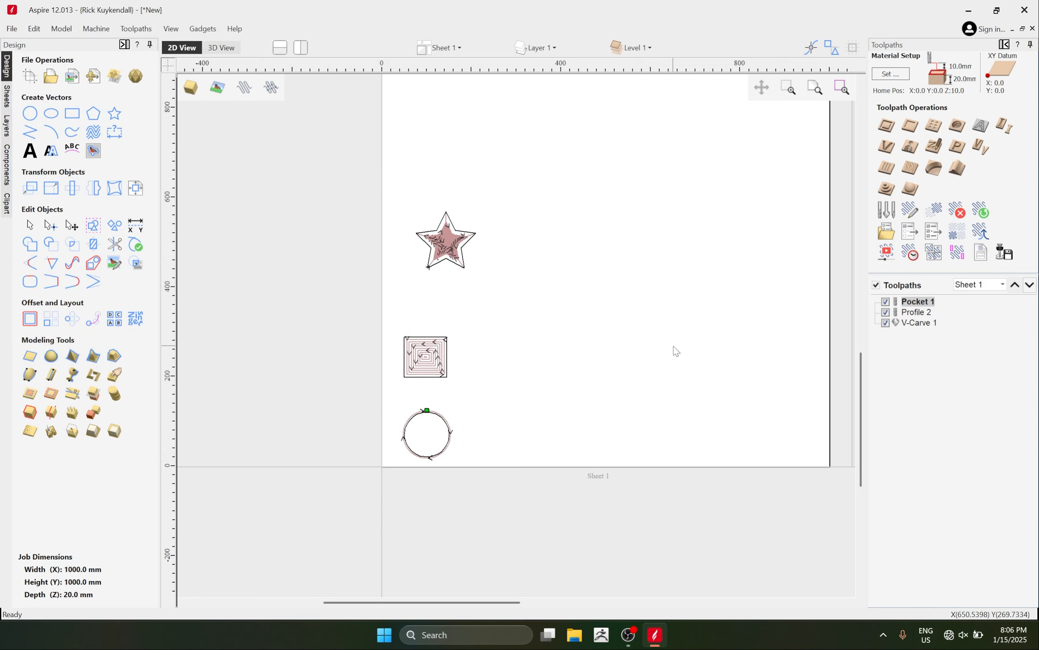
Make Sheet 2 active and load New.ToolpathTemplate onto it without applying the template to all sheets.
{"action": "scroll", "coordinate": [506, 366], "scroll_direction": "down", "scroll_amount": 2}
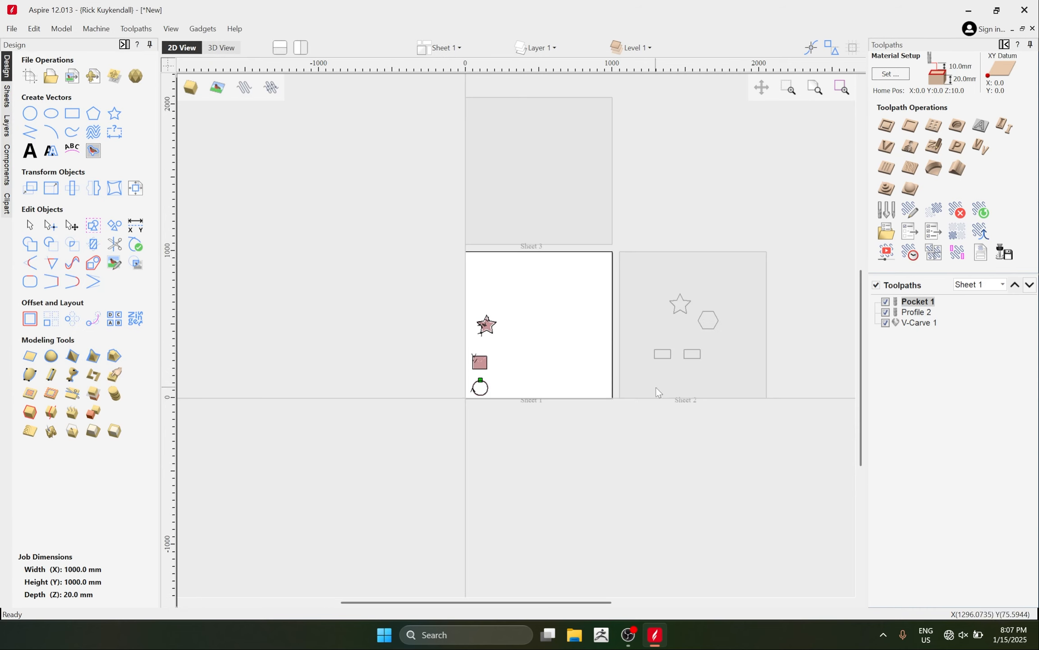
{"action": "double_click", "coordinate": [711, 351]}
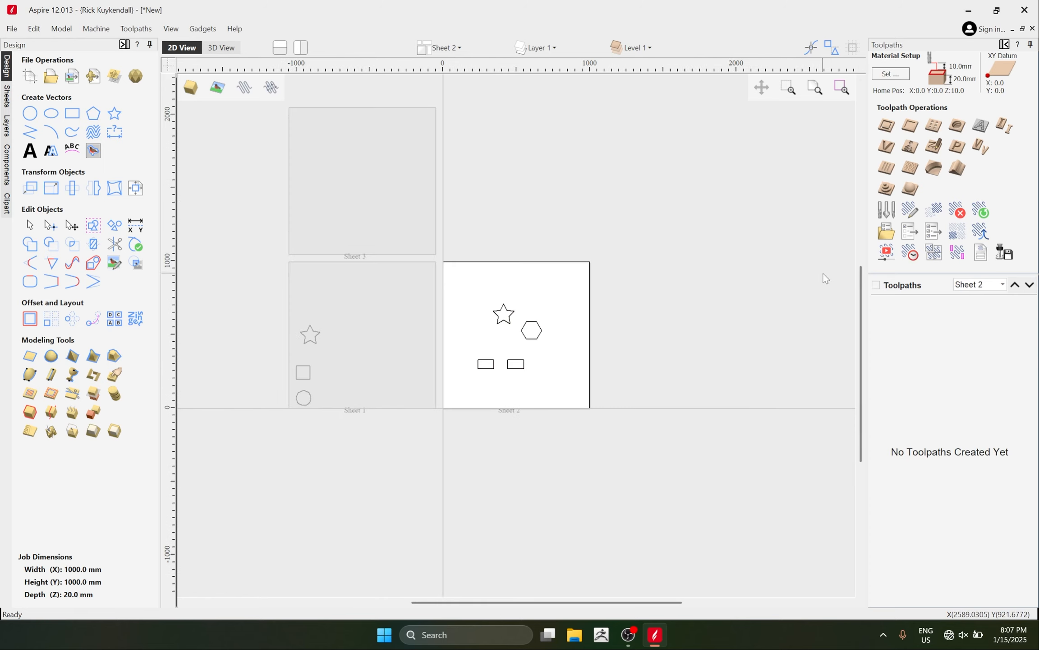
{"action": "left_click", "coordinate": [887, 232]}
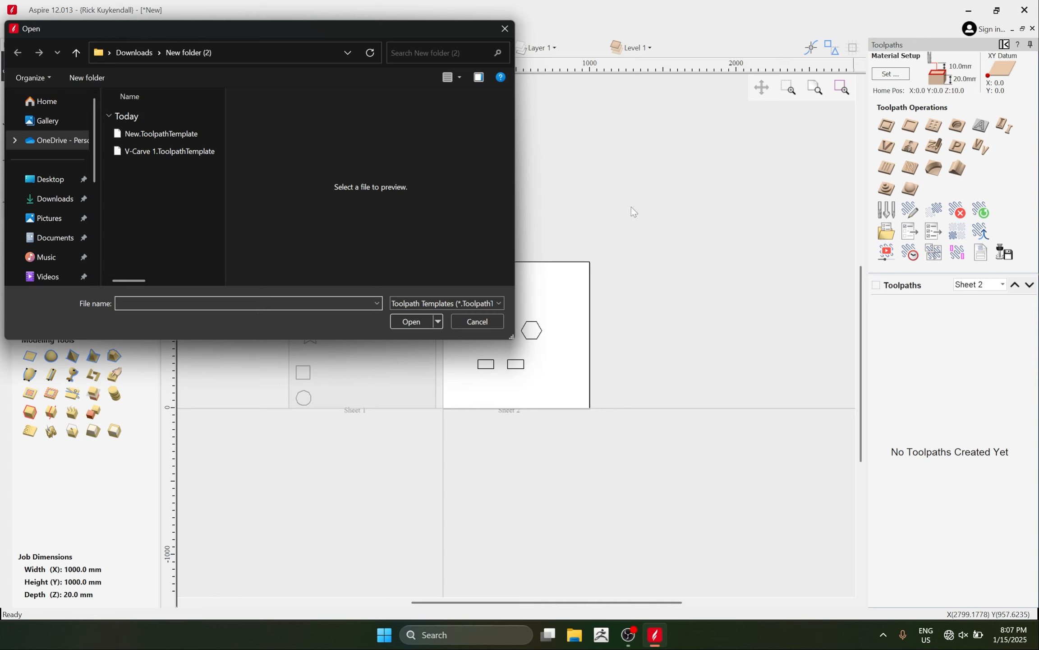
{"action": "left_click", "coordinate": [143, 136]}
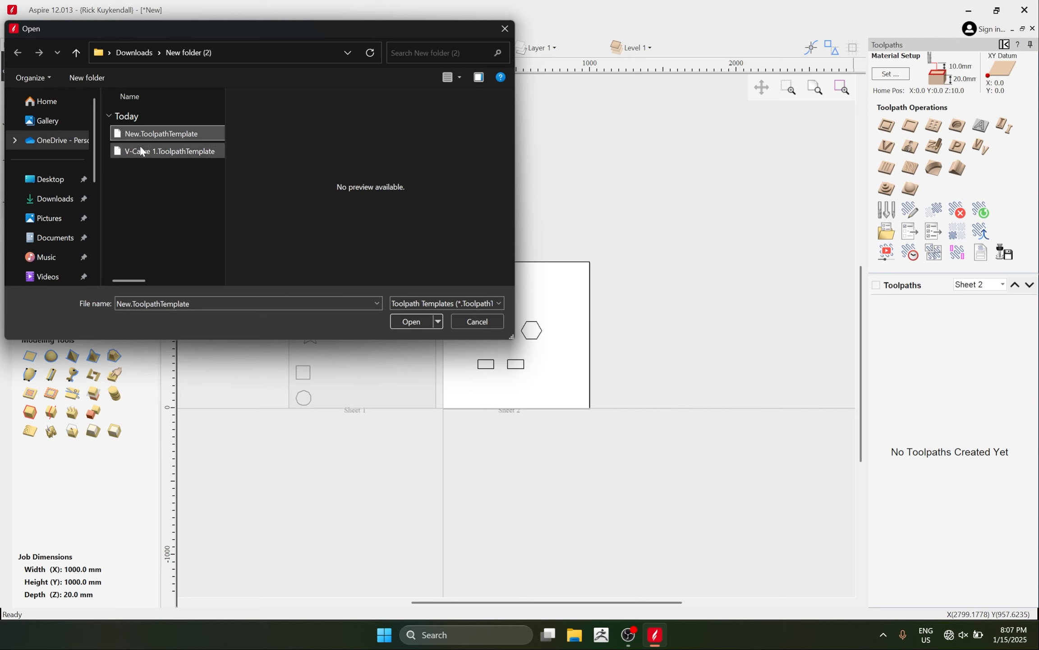
{"action": "left_click", "coordinate": [414, 323]}
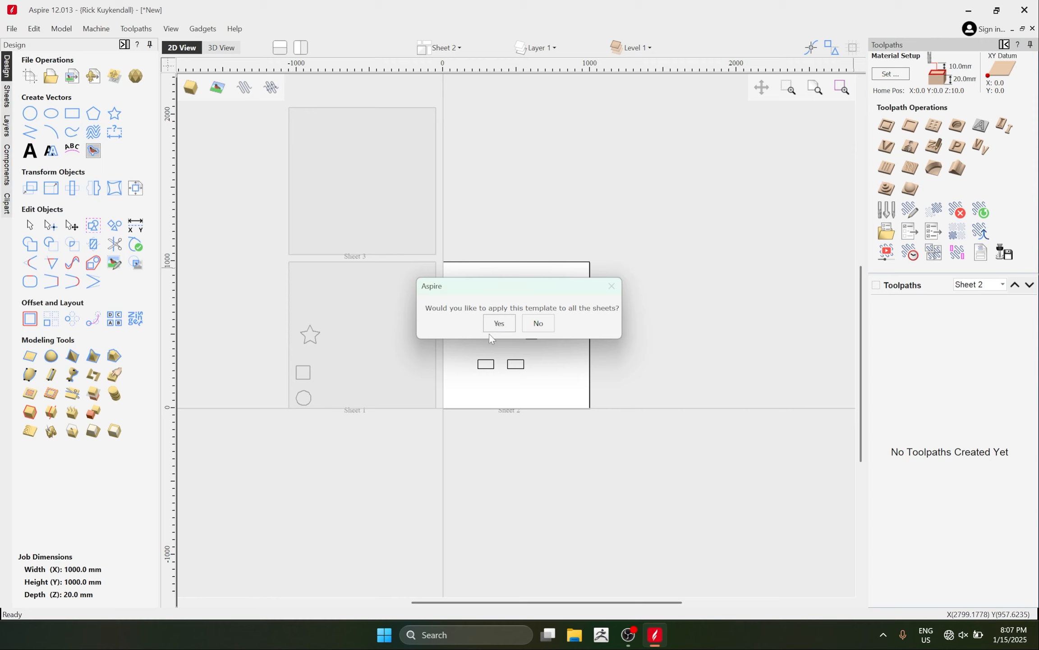
{"action": "left_click", "coordinate": [538, 323]}
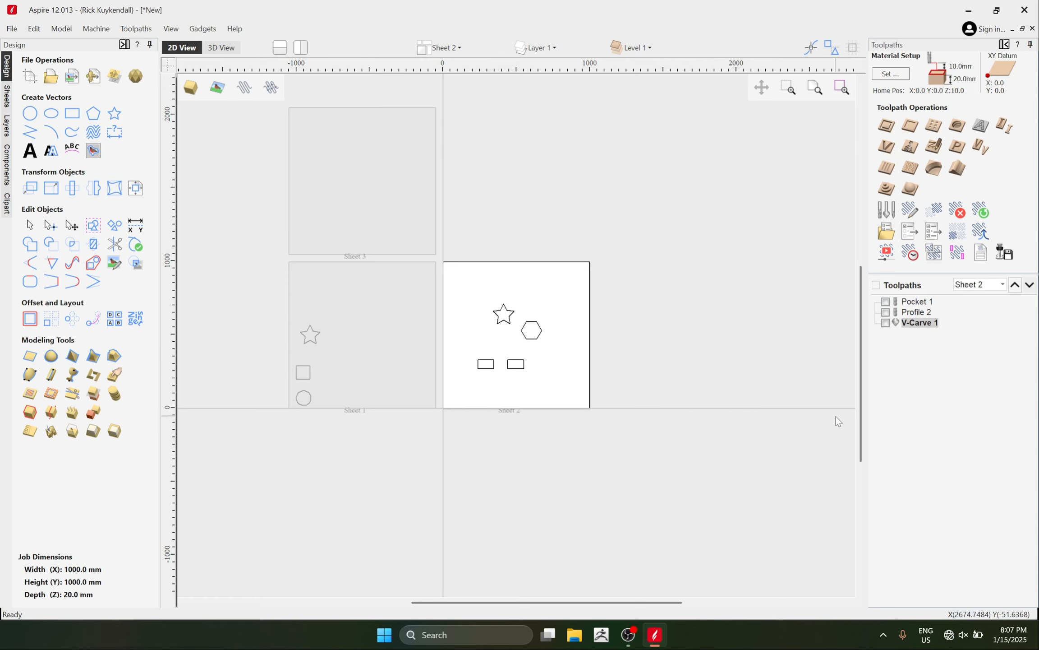
Edit Sheet 2's Pocket 1 toolpath, assign the two small rectangles to it and calculate it.
{"action": "scroll", "coordinate": [589, 343], "scroll_direction": "down", "scroll_amount": 1}
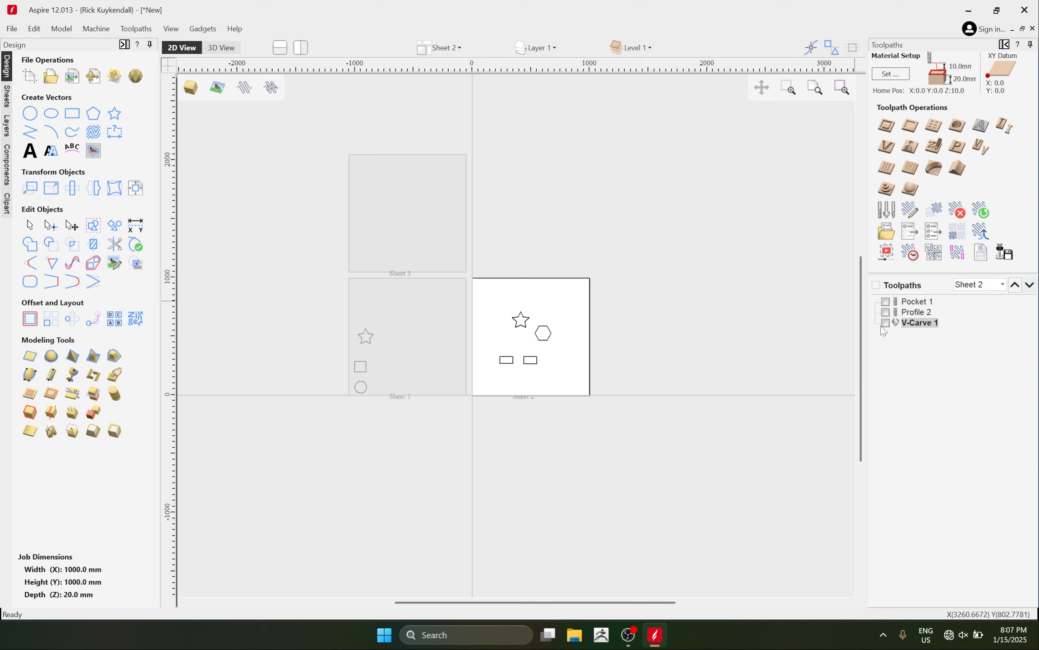
{"action": "double_click", "coordinate": [907, 305]}
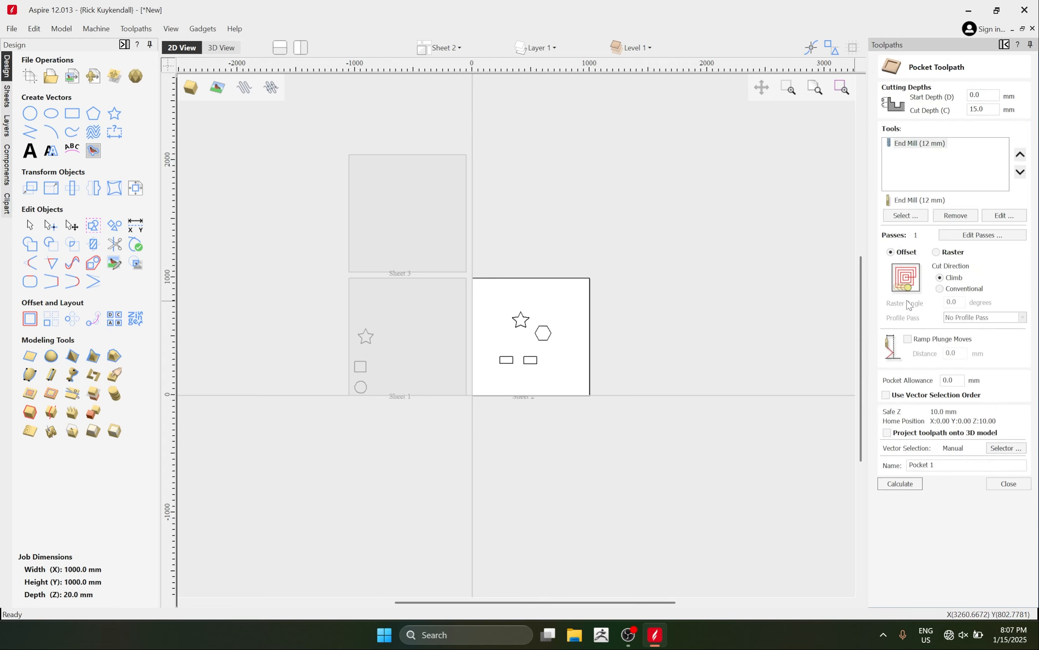
{"action": "left_click", "coordinate": [1008, 483]}
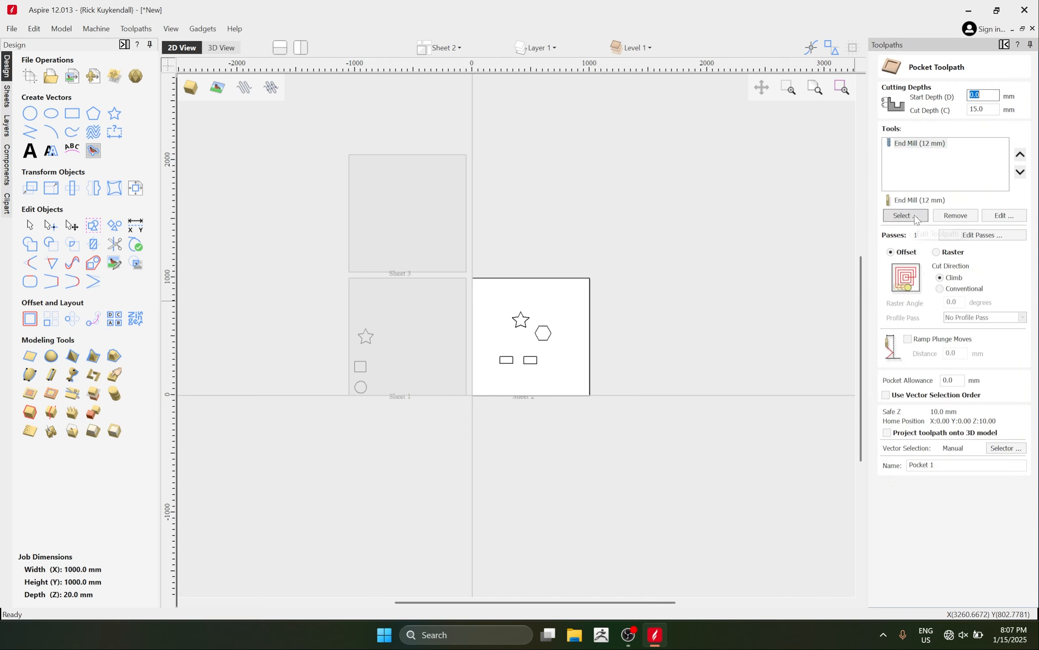
{"action": "left_click", "coordinate": [911, 213]}
{"action": "scroll", "coordinate": [518, 366], "scroll_direction": "up", "scroll_amount": 3}
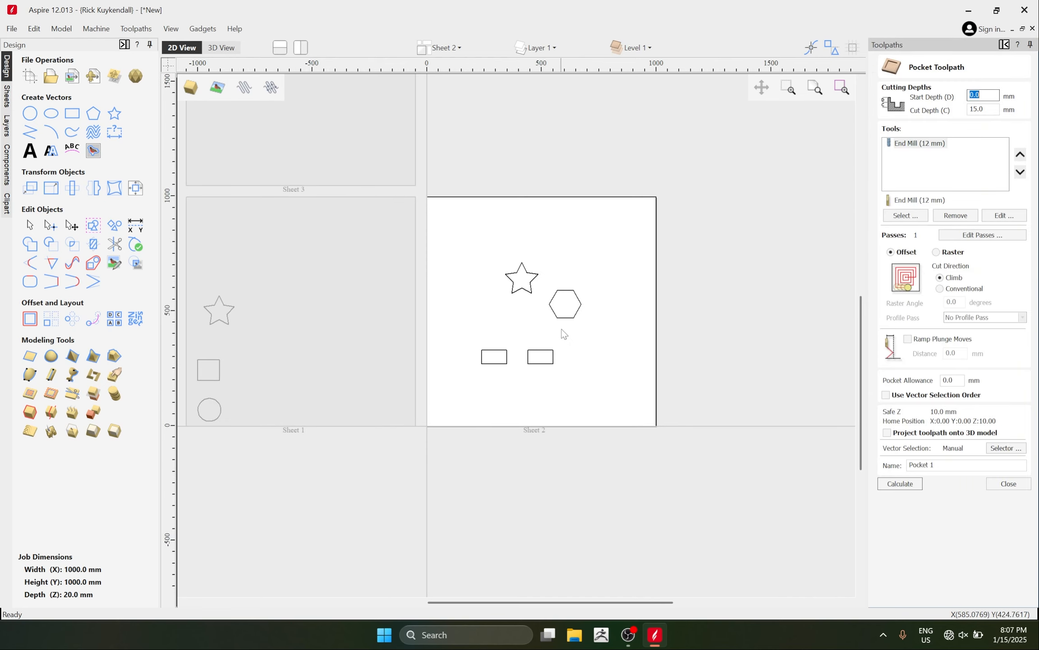
{"action": "left_click_drag", "start_coordinate": [559, 319], "coordinate": [558, 323]}
{"action": "left_click_drag", "start_coordinate": [557, 333], "coordinate": [487, 363]}
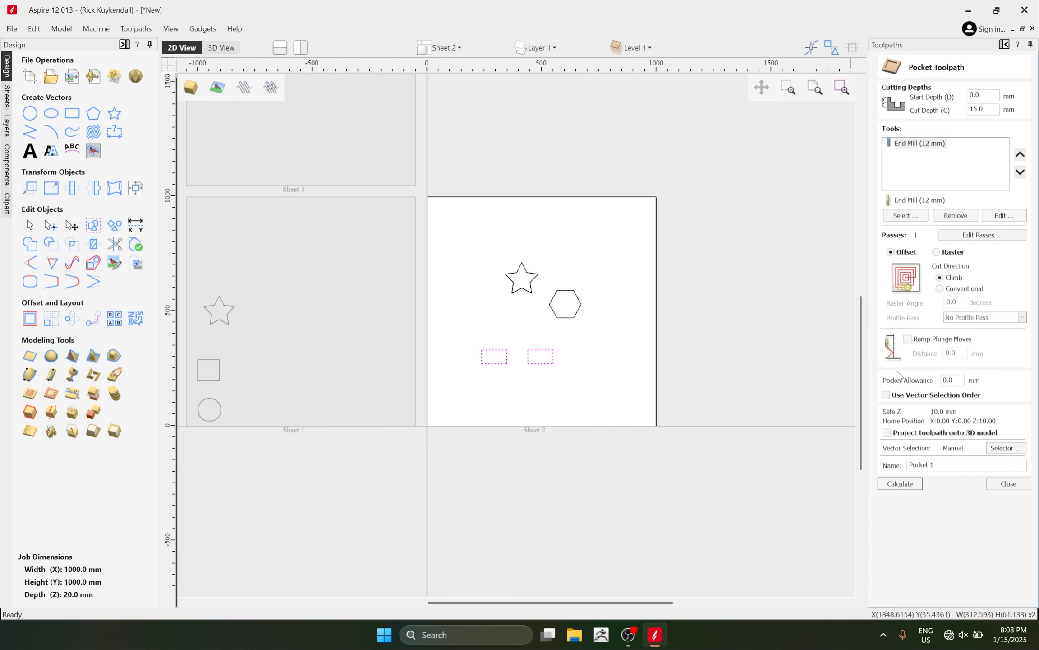
{"action": "left_click", "coordinate": [900, 483]}
Edit Sheet 2's Profile 2 toolpath, assign only the hexagon to it and calculate it.
{"action": "left_click", "coordinate": [918, 410]}
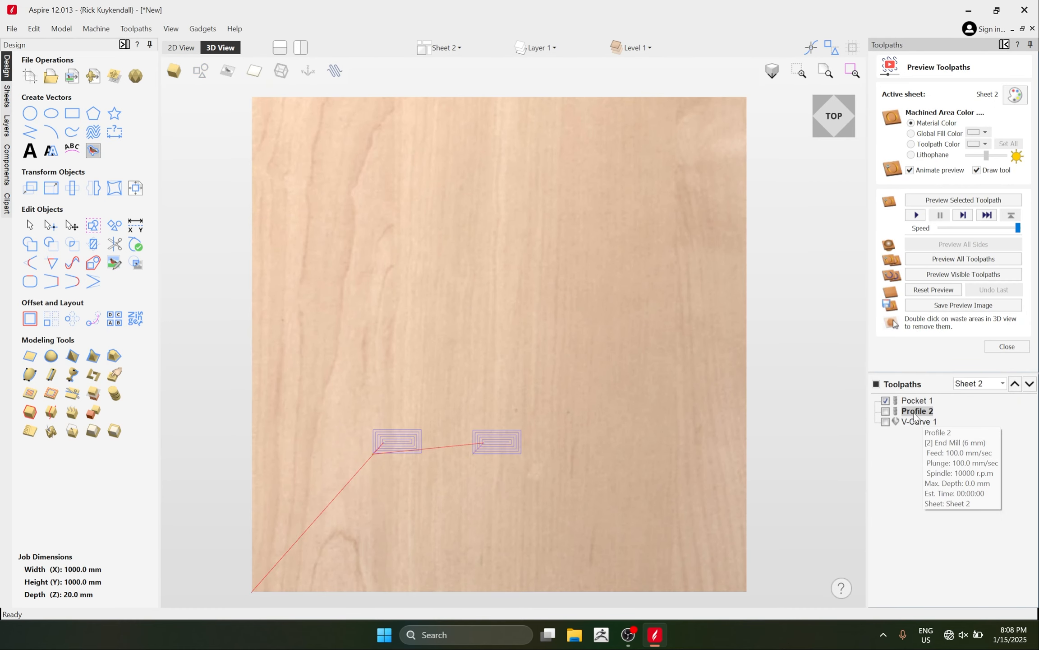
{"action": "double_click", "coordinate": [915, 416]}
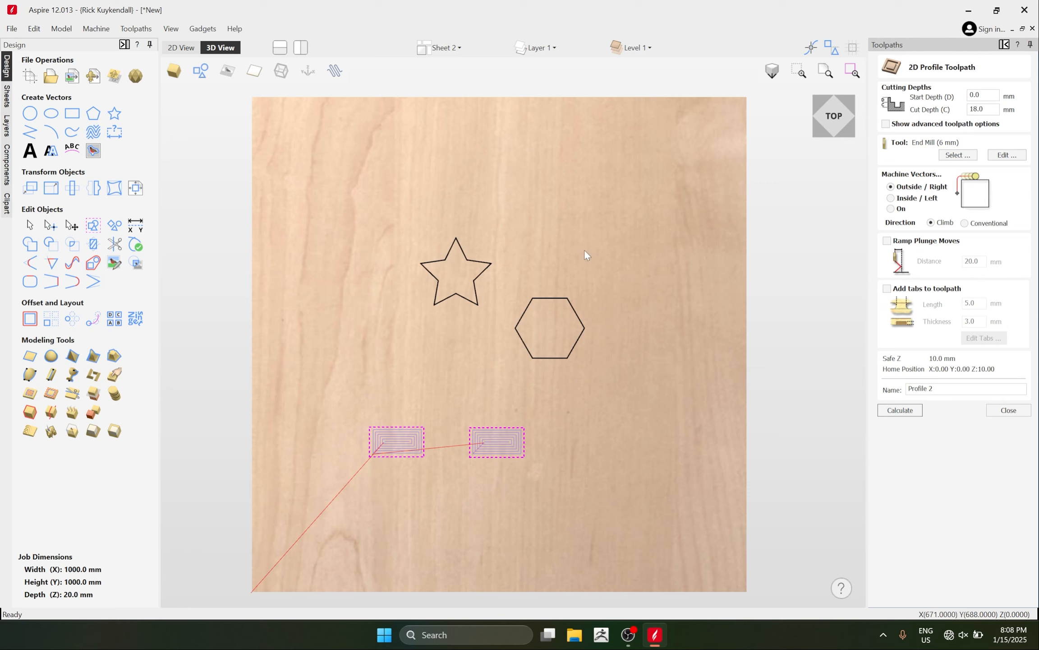
{"action": "left_click", "coordinate": [549, 358]}
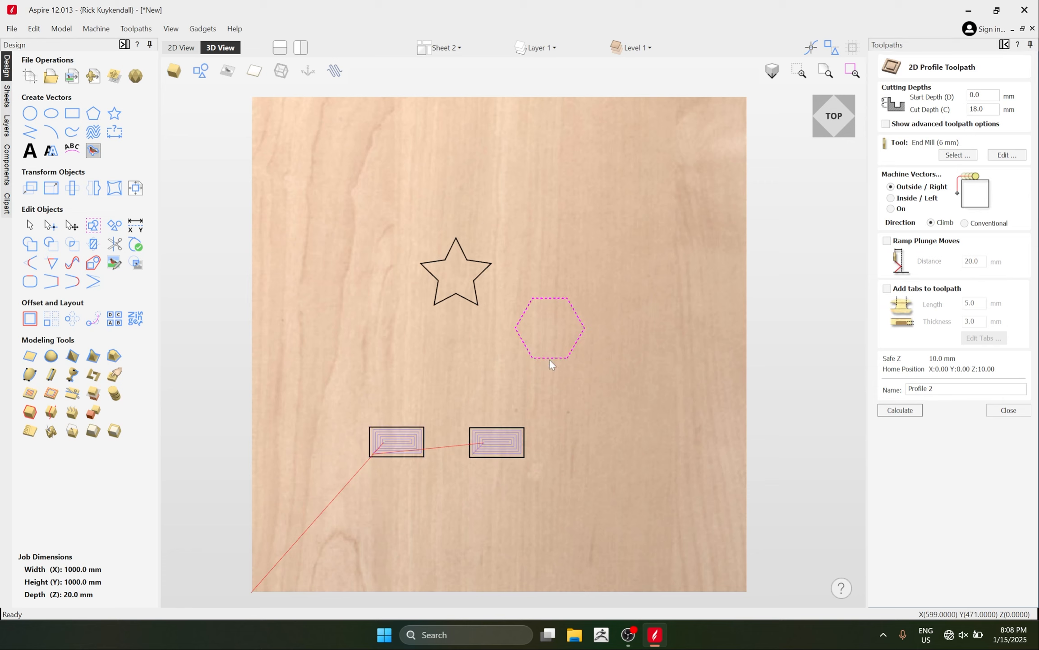
{"action": "left_click", "coordinate": [903, 410]}
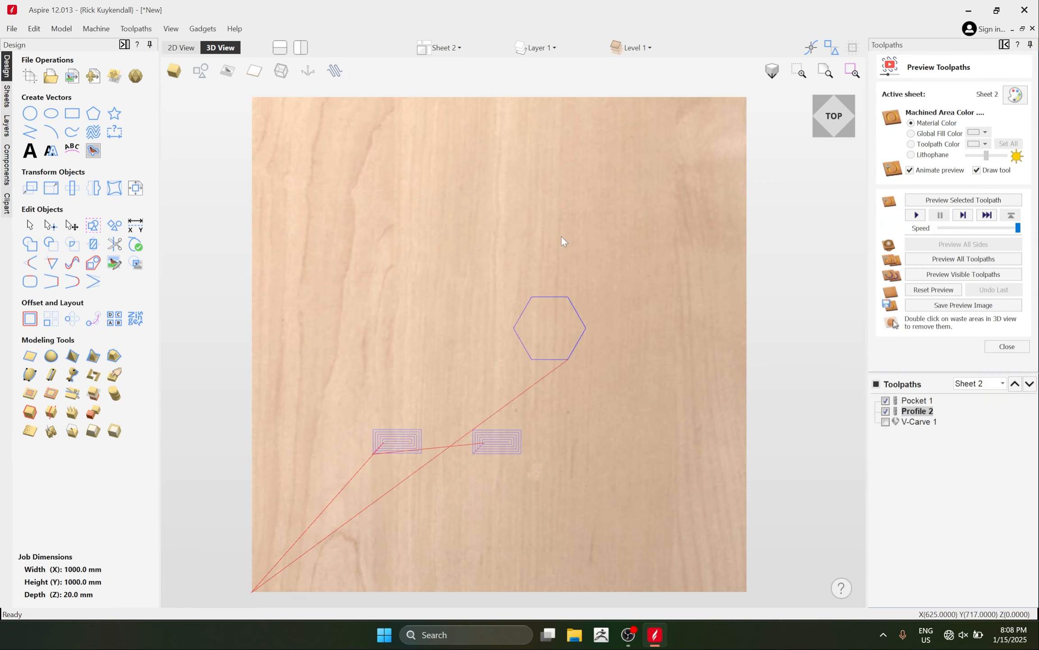
Edit Sheet 2's V-Carve 1 toolpath, assign only the star to it, calculate it and close the toolpath preview.
{"action": "double_click", "coordinate": [919, 421]}
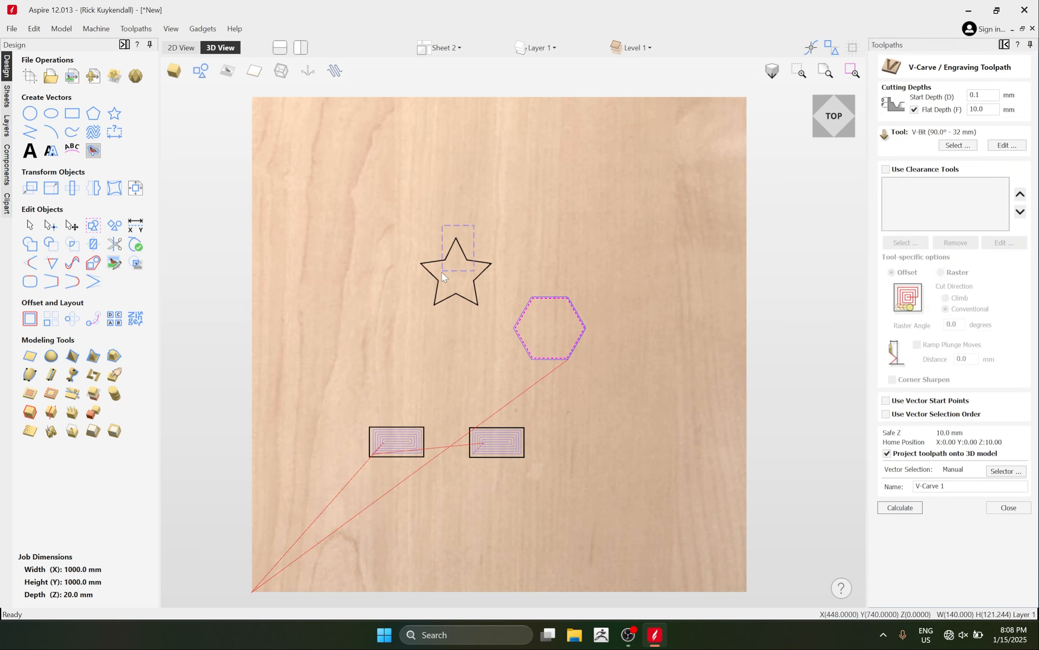
{"action": "left_click", "coordinate": [437, 295]}
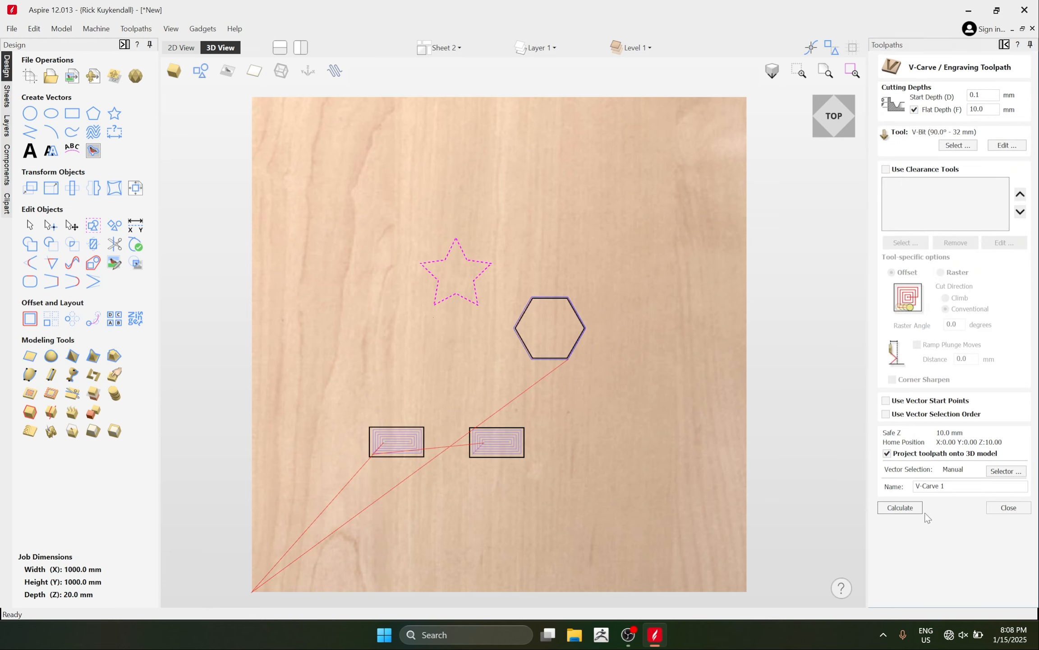
{"action": "left_click", "coordinate": [902, 511]}
{"action": "scroll", "coordinate": [578, 381], "scroll_direction": "down", "scroll_amount": 2}
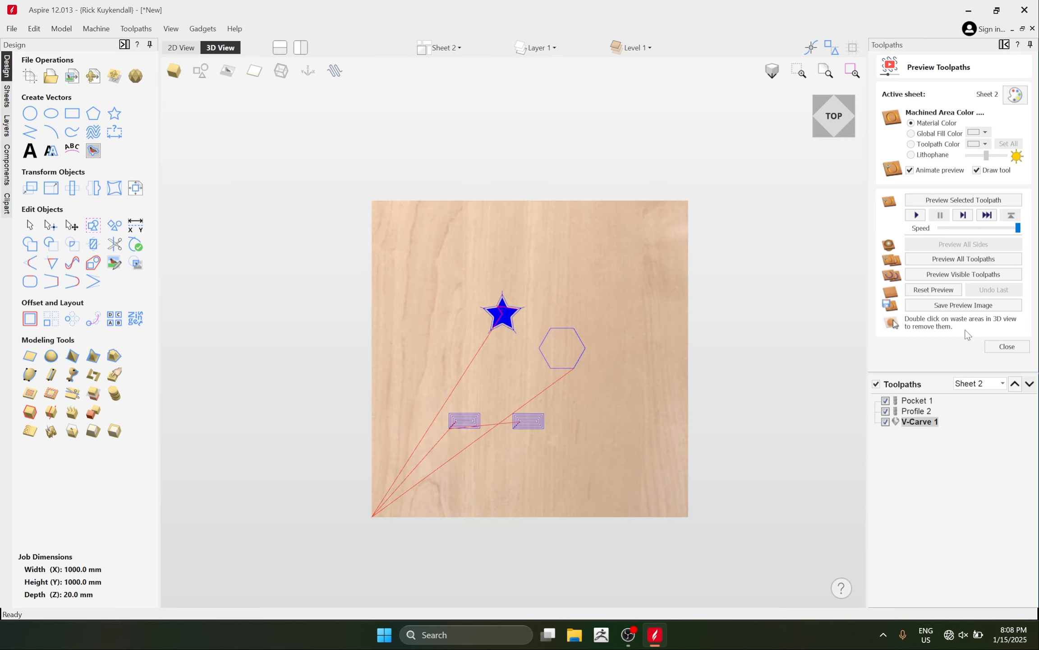
{"action": "left_click", "coordinate": [1007, 346]}
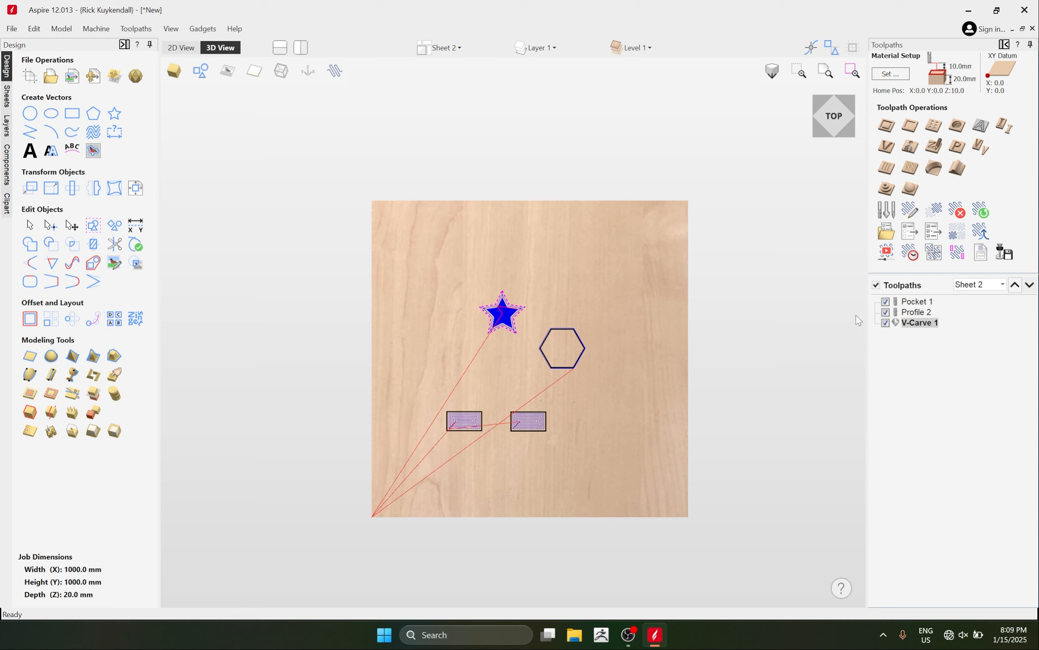
Delete all of Sheet 2's toolpaths at once.
{"action": "right_click", "coordinate": [924, 326]}
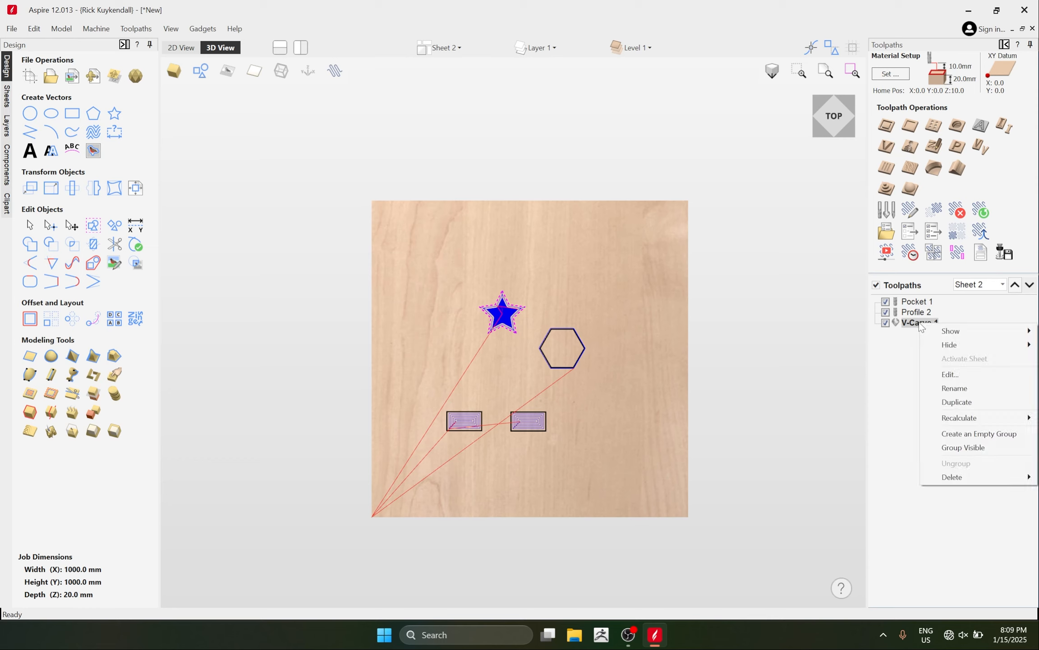
{"action": "mouse_move", "coordinate": [959, 481]}
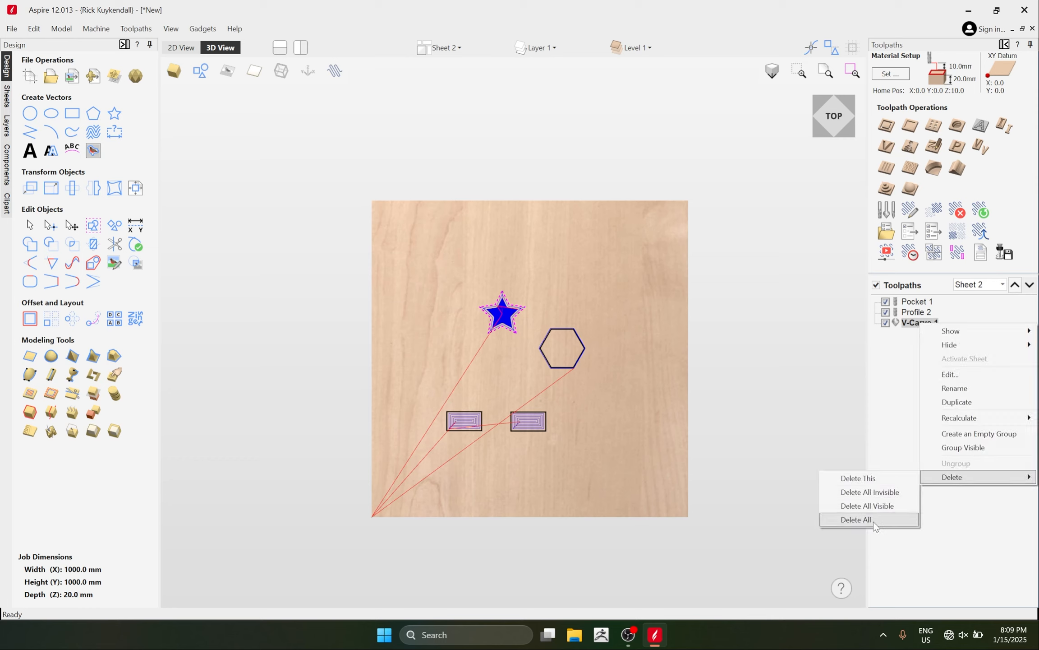
{"action": "left_click", "coordinate": [885, 509]}
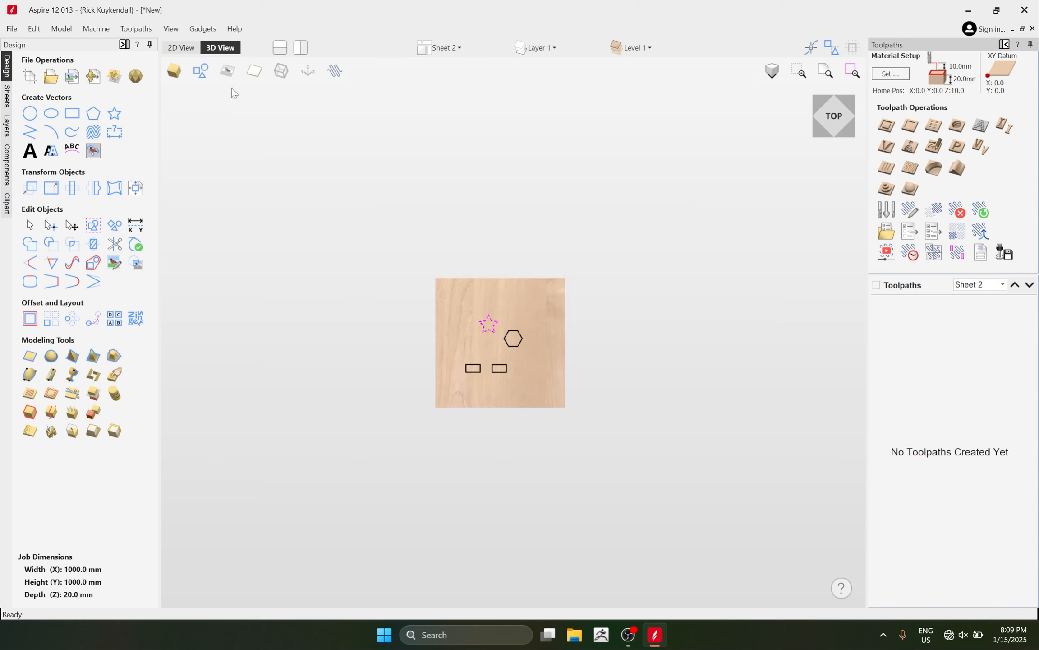
Make Sheet 1 active in the 2D view, hide its V-Carve 1 toolpath and delete all visible toolpaths.
{"action": "left_click", "coordinate": [181, 47]}
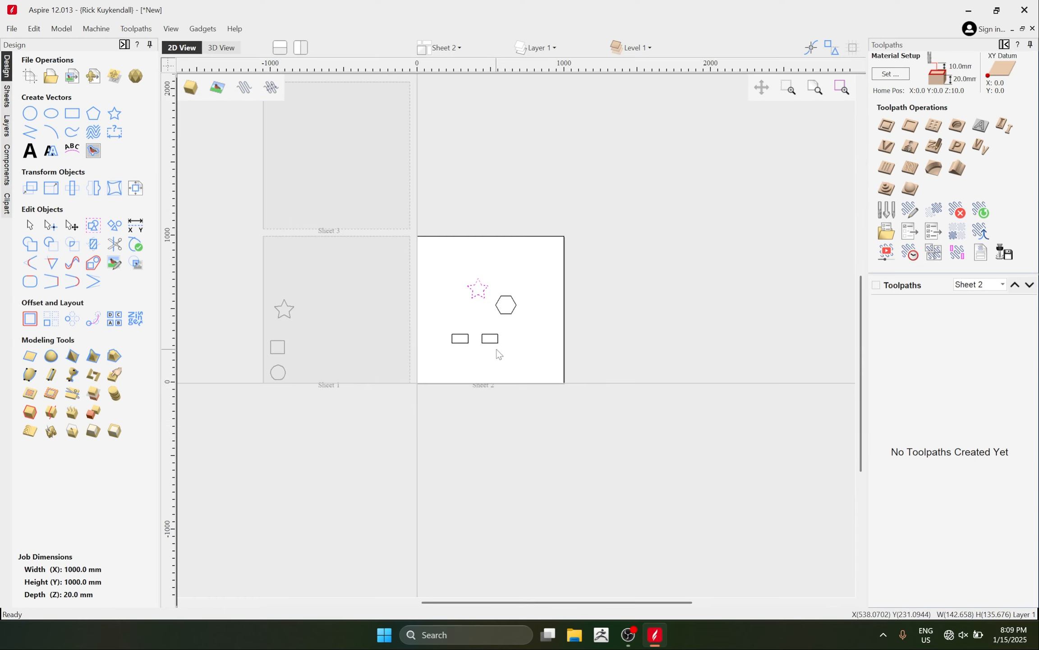
{"action": "double_click", "coordinate": [368, 335]}
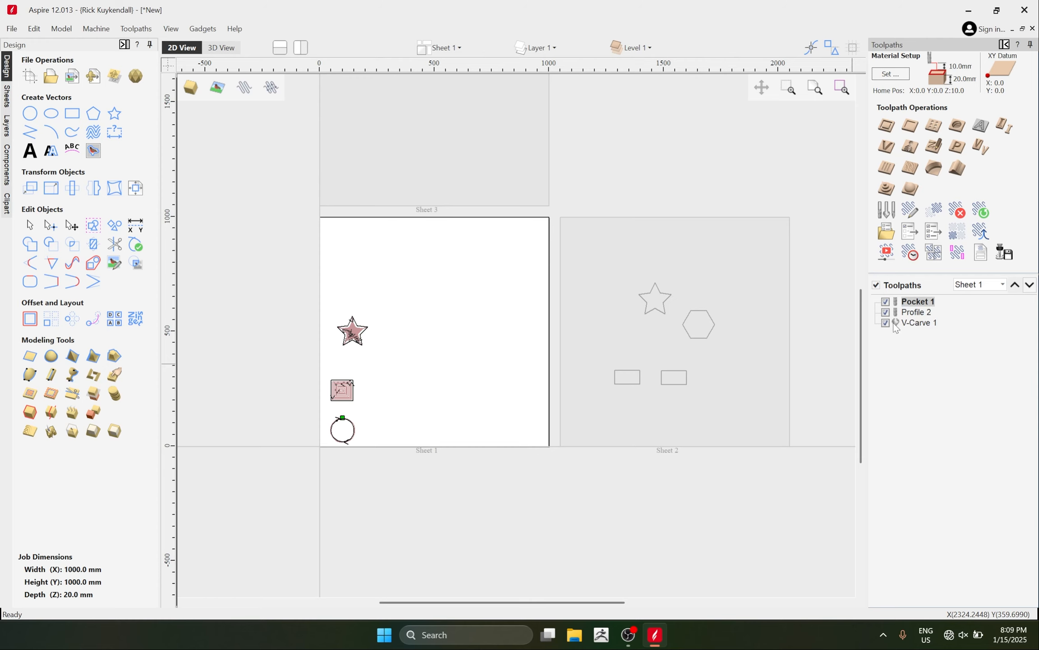
{"action": "left_click", "coordinate": [885, 322]}
{"action": "right_click", "coordinate": [920, 301]}
{"action": "mouse_move", "coordinate": [973, 455]}
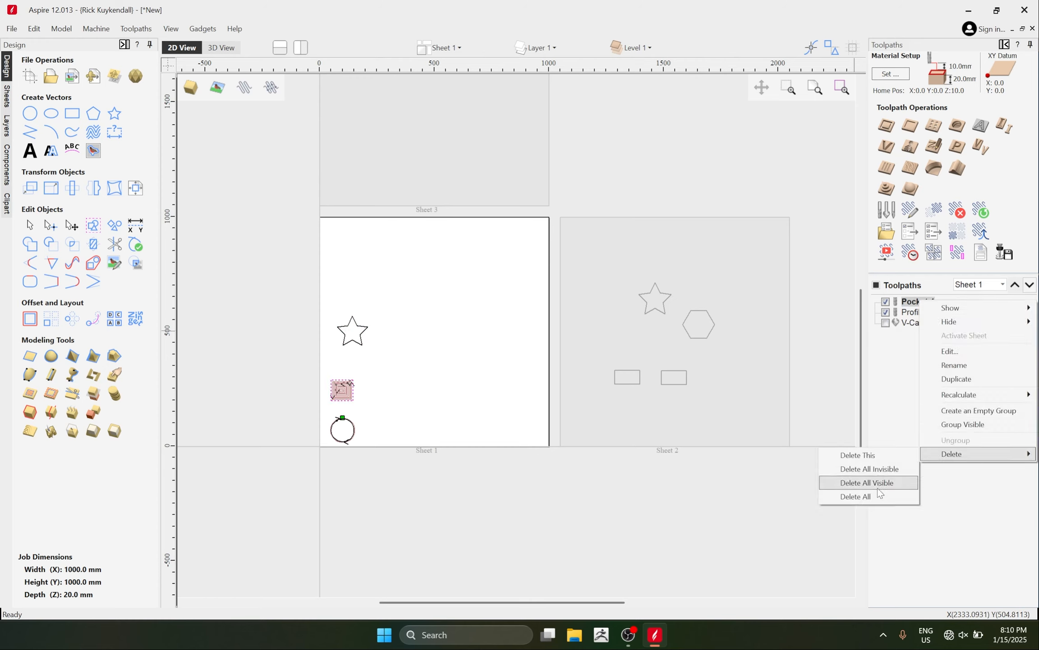
{"action": "left_click", "coordinate": [883, 482]}
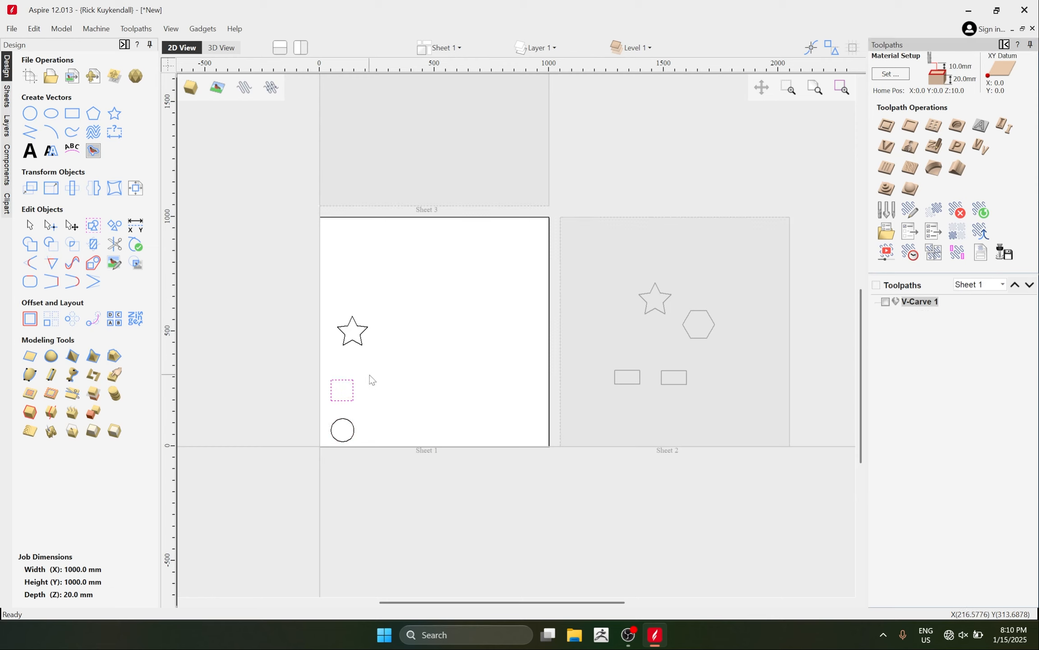
Delete the square and circle from Sheet 1 and move the star into the sheet's lower-left corner.
{"action": "left_click_drag", "start_coordinate": [374, 371], "coordinate": [315, 466]}
{"action": "key", "text": "Delete"}
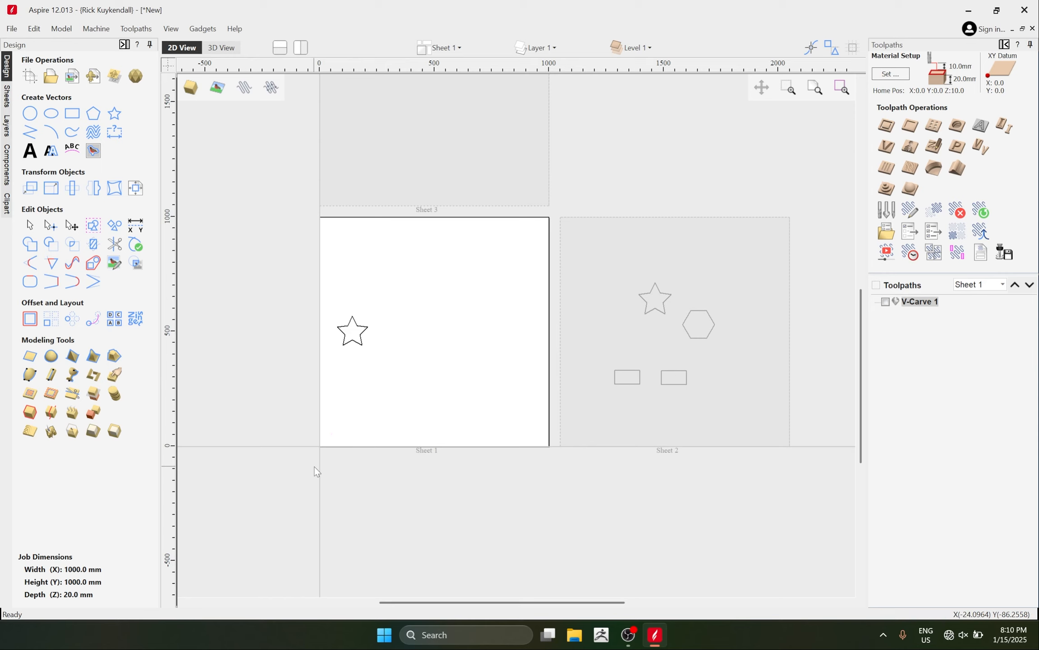
{"action": "left_click_drag", "start_coordinate": [362, 324], "coordinate": [340, 437]}
{"action": "left_click", "coordinate": [555, 386]}
{"action": "middle_click_drag", "start_coordinate": [555, 386], "coordinate": [690, 373]}
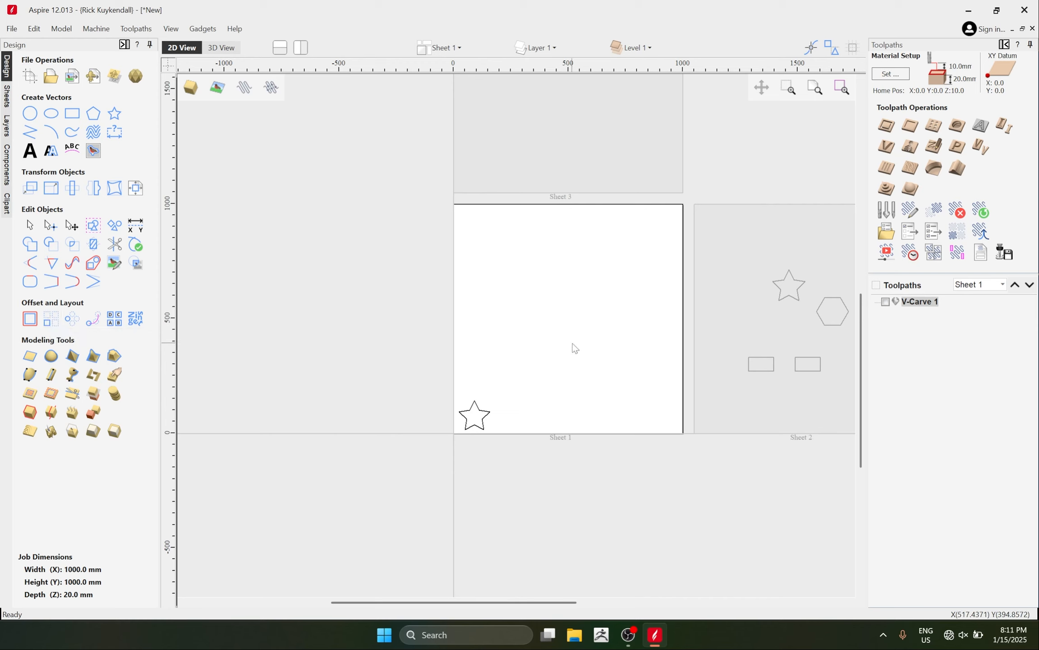
Recalculate Sheet 1's V-Carve 1 toolpath for the moved star and close the toolpath preview.
{"action": "left_click_drag", "start_coordinate": [503, 388], "coordinate": [455, 440]}
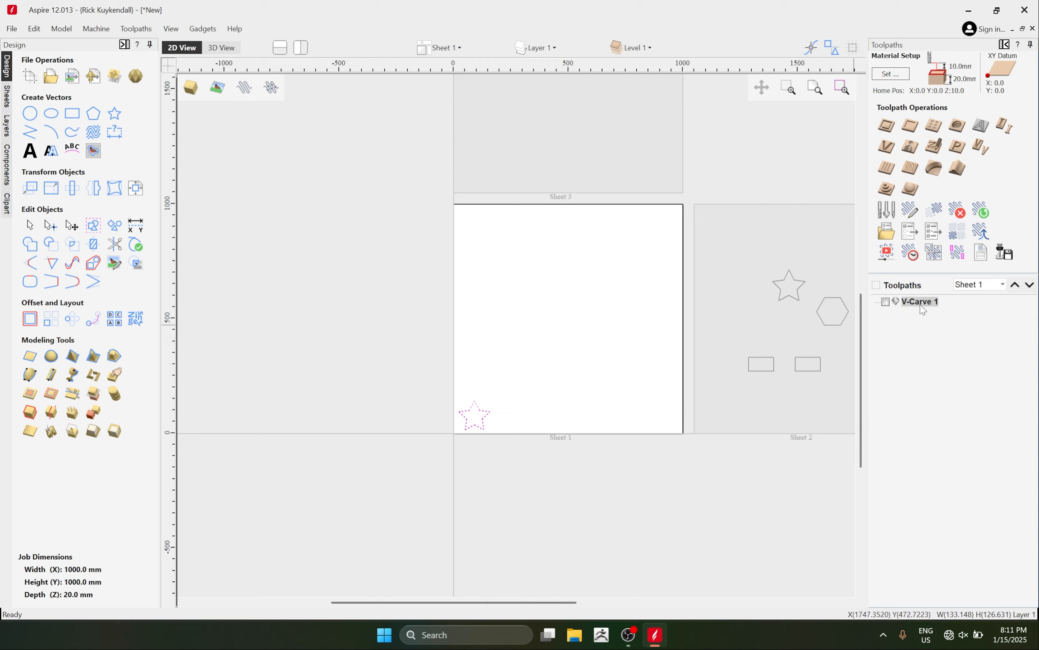
{"action": "double_click", "coordinate": [921, 301]}
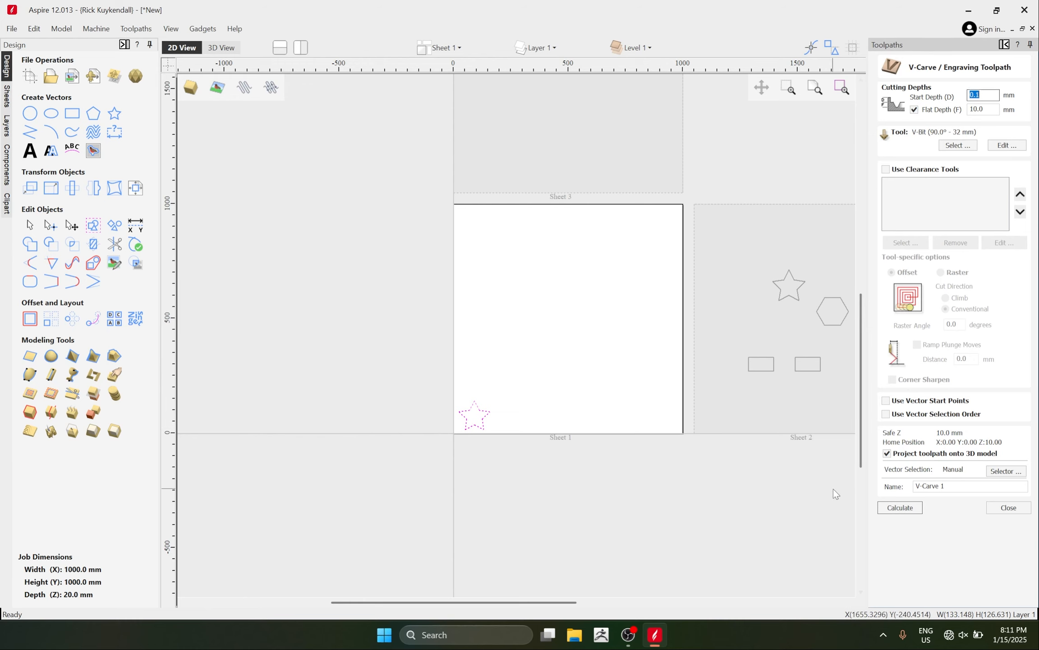
{"action": "left_click", "coordinate": [882, 506]}
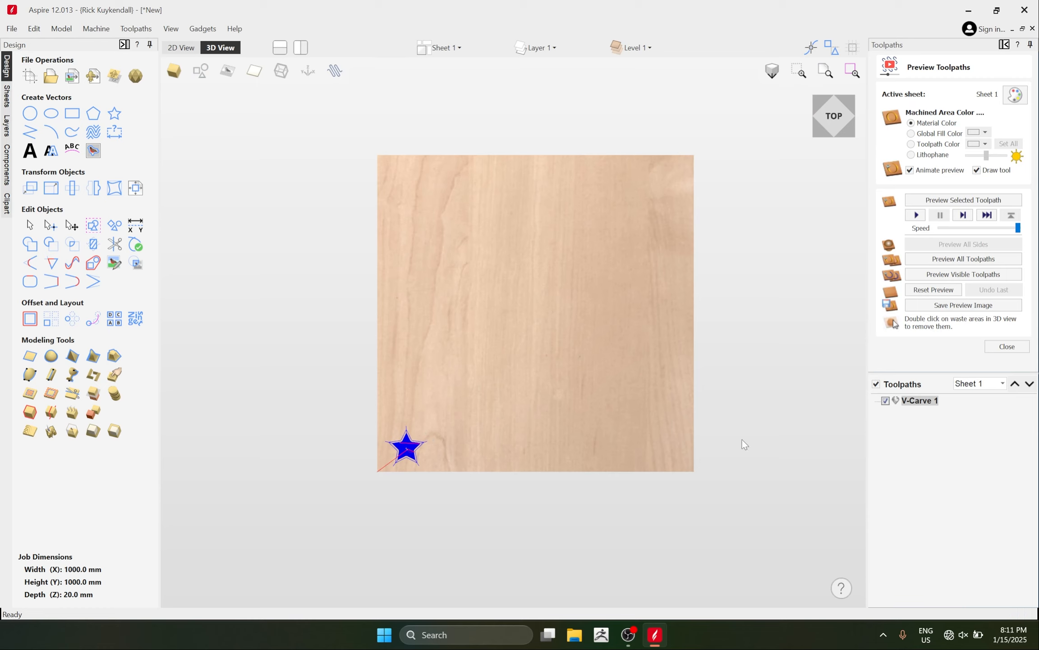
{"action": "left_click", "coordinate": [990, 346]}
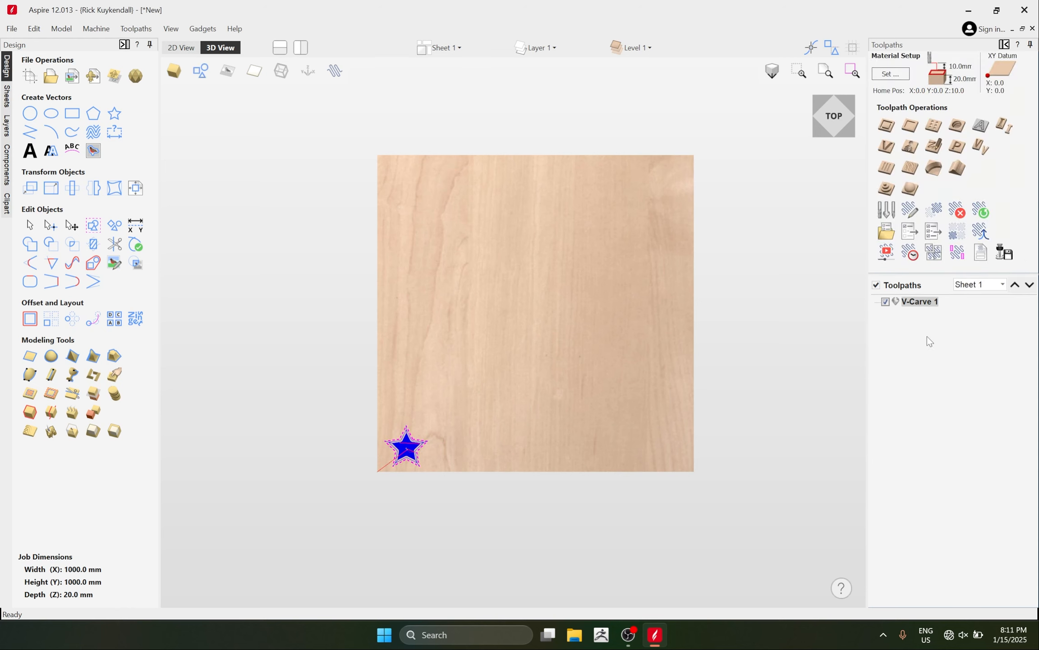
Start an array copy of the V-Carve 1 toolpath with 5 rows and 5 columns.
{"action": "left_click", "coordinate": [955, 234]}
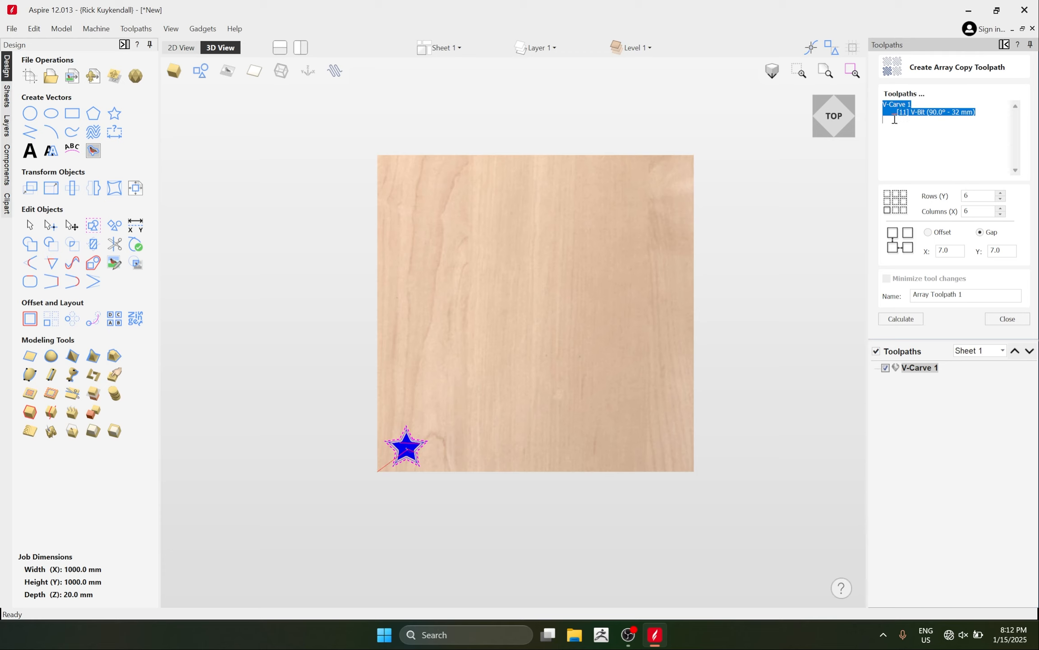
{"action": "left_click", "coordinate": [911, 141]}
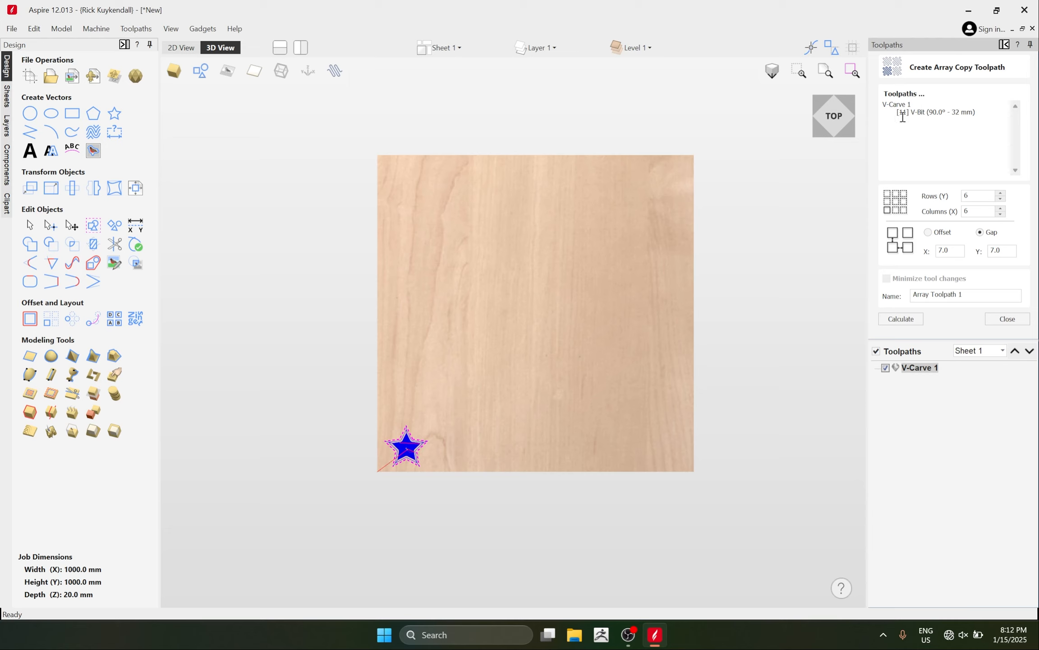
{"action": "left_click_drag", "start_coordinate": [975, 106], "coordinate": [876, 114]}
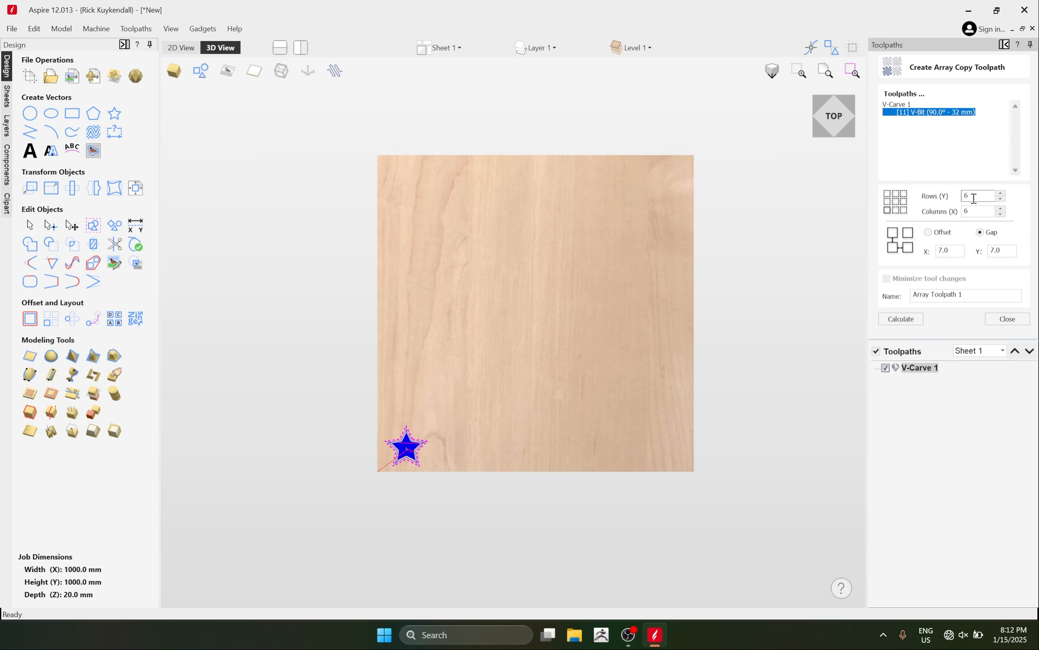
{"action": "left_click_drag", "start_coordinate": [970, 211], "coordinate": [943, 212]}
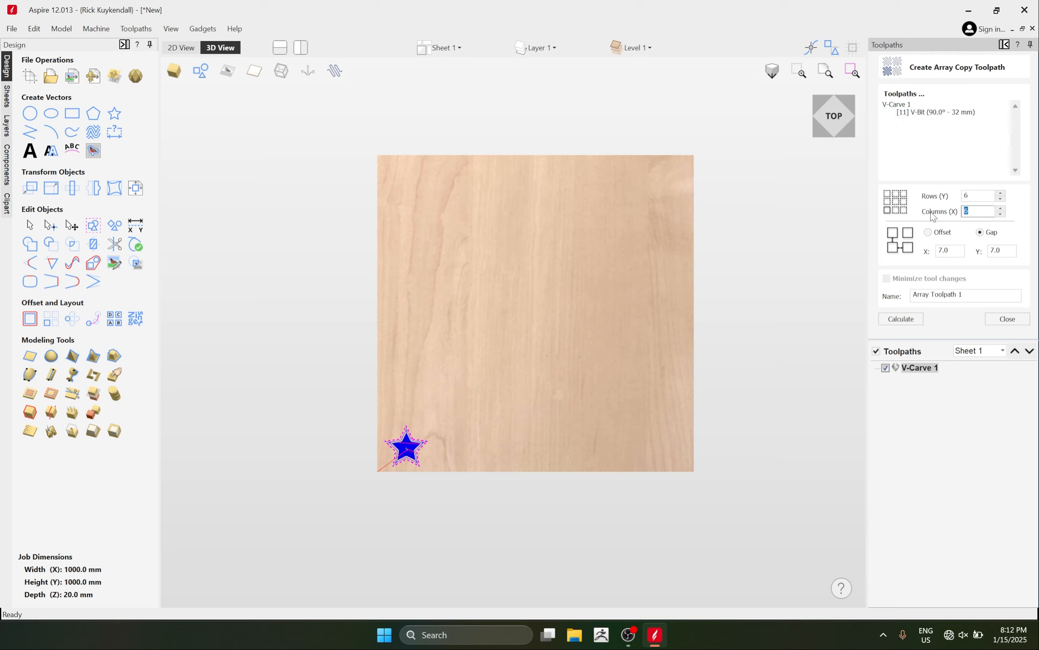
{"action": "double_click", "coordinate": [963, 196]}
{"action": "type", "text": "5"}
{"action": "left_click_drag", "start_coordinate": [970, 211], "coordinate": [926, 214]}
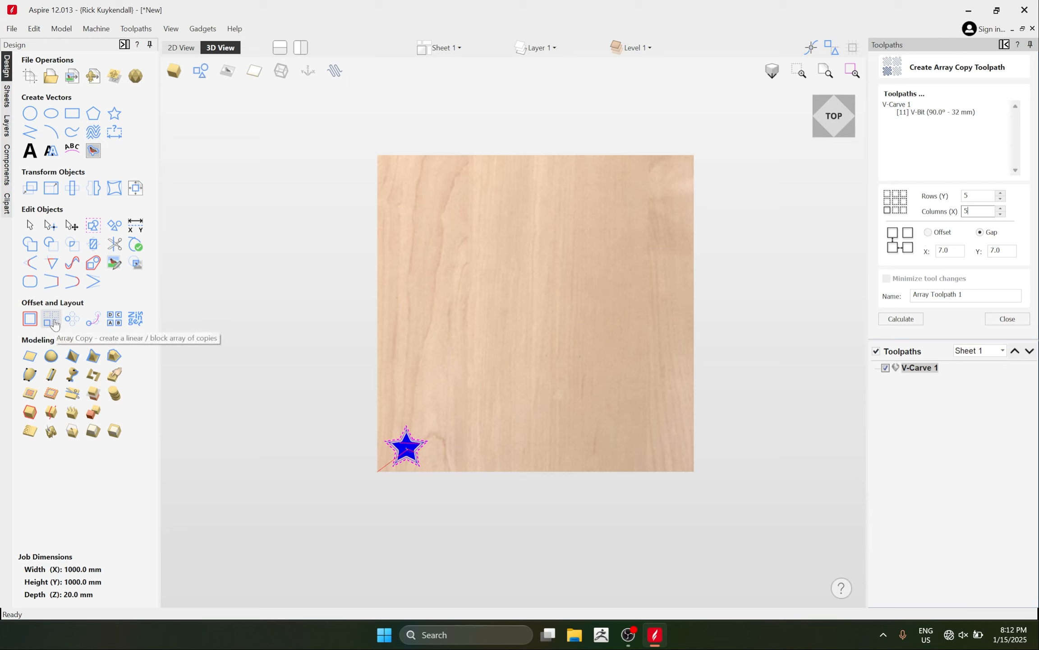
Space the array copies by a gap of 20 in both X and Y and calculate the array toolpath.
{"action": "left_click", "coordinate": [939, 235]}
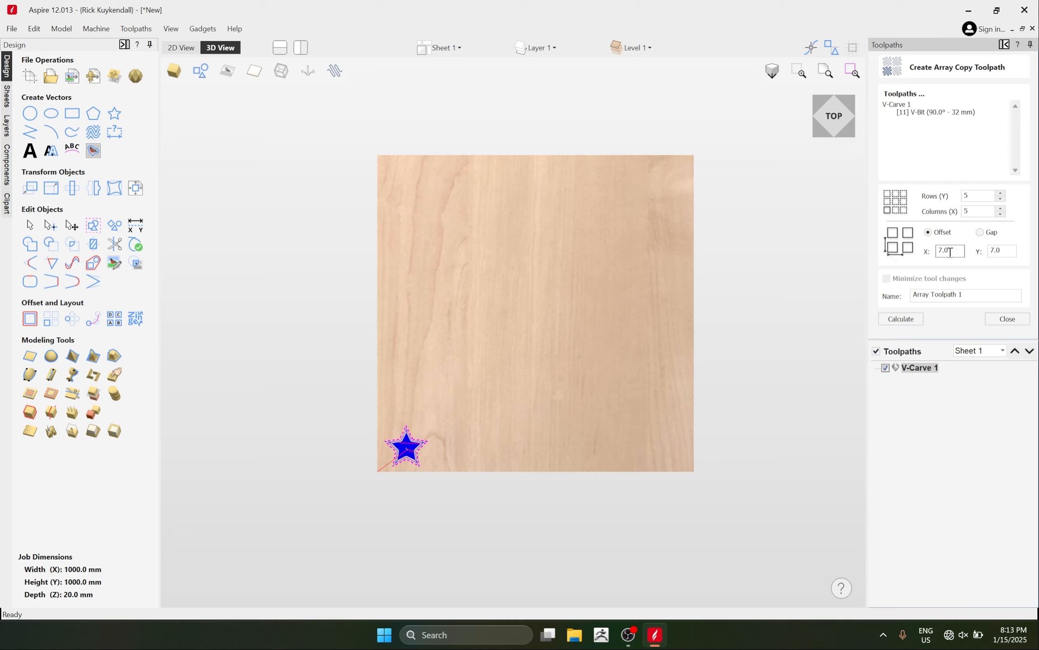
{"action": "left_click", "coordinate": [980, 232]}
{"action": "left_click_drag", "start_coordinate": [960, 252], "coordinate": [916, 258]}
{"action": "type", "text": "20"}
{"action": "left_click_drag", "start_coordinate": [1009, 252], "coordinate": [975, 259]}
{"action": "type", "text": "2"}
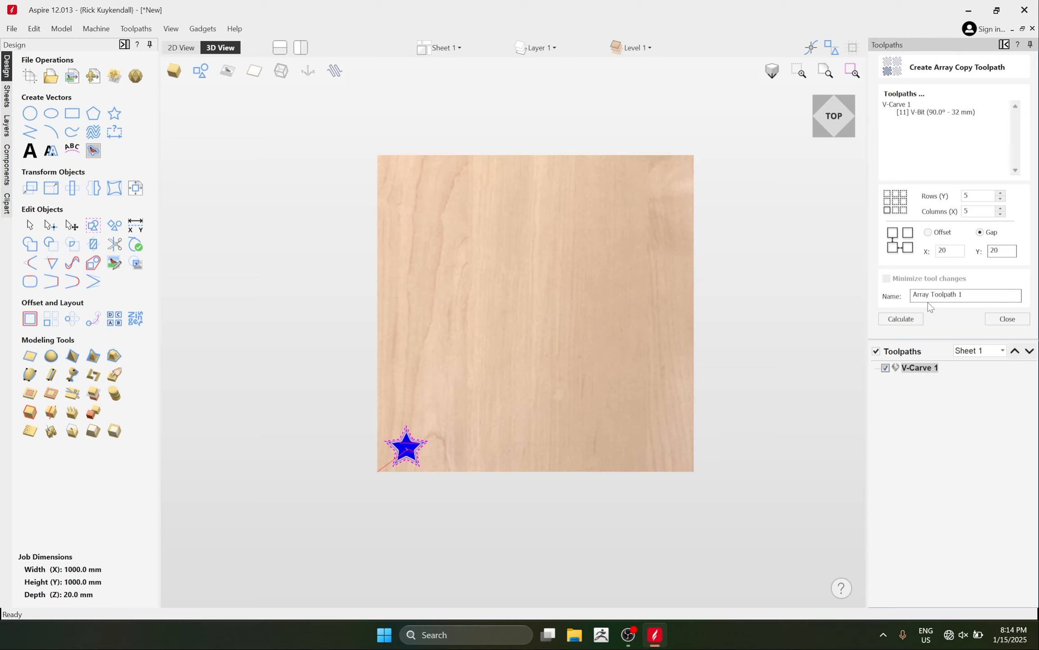
{"action": "left_click_drag", "start_coordinate": [971, 294], "coordinate": [879, 294]}
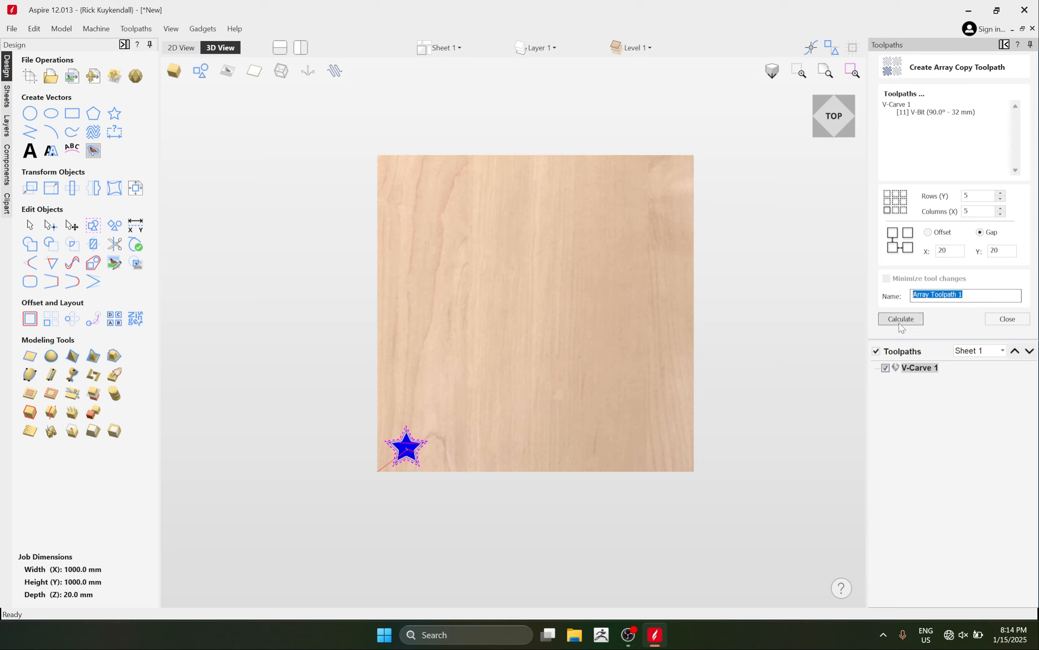
{"action": "left_click", "coordinate": [899, 323]}
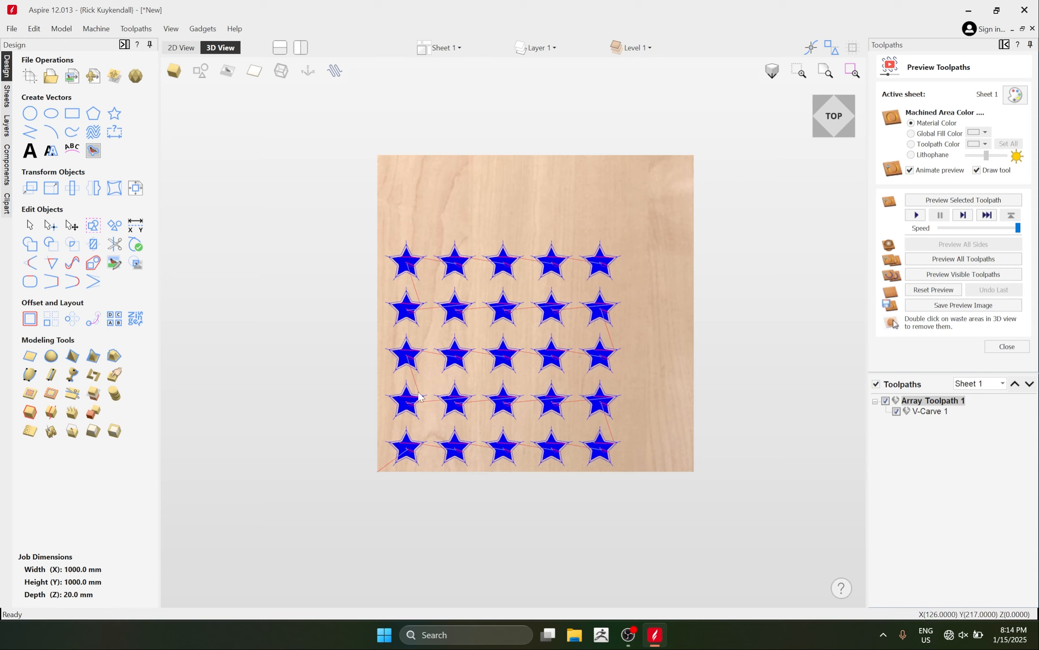
Preview all toolpaths to inspect the carved star array, close the preview and return to the star in the 2D view.
{"action": "left_click", "coordinate": [924, 412]}
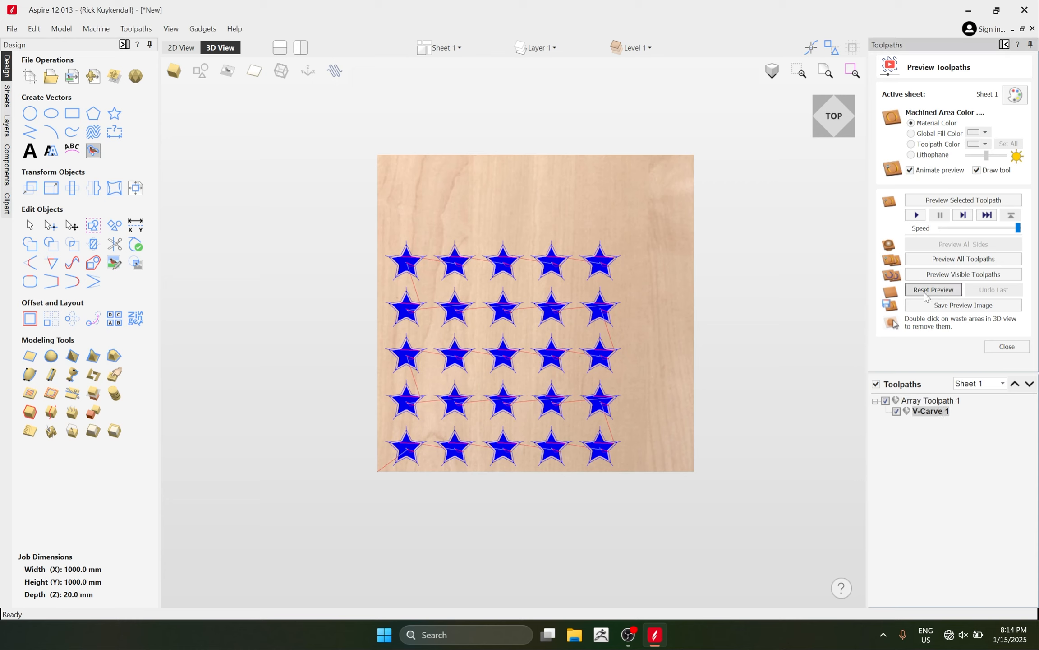
{"action": "left_click", "coordinate": [945, 259]}
{"action": "scroll", "coordinate": [509, 435], "scroll_direction": "up", "scroll_amount": 4}
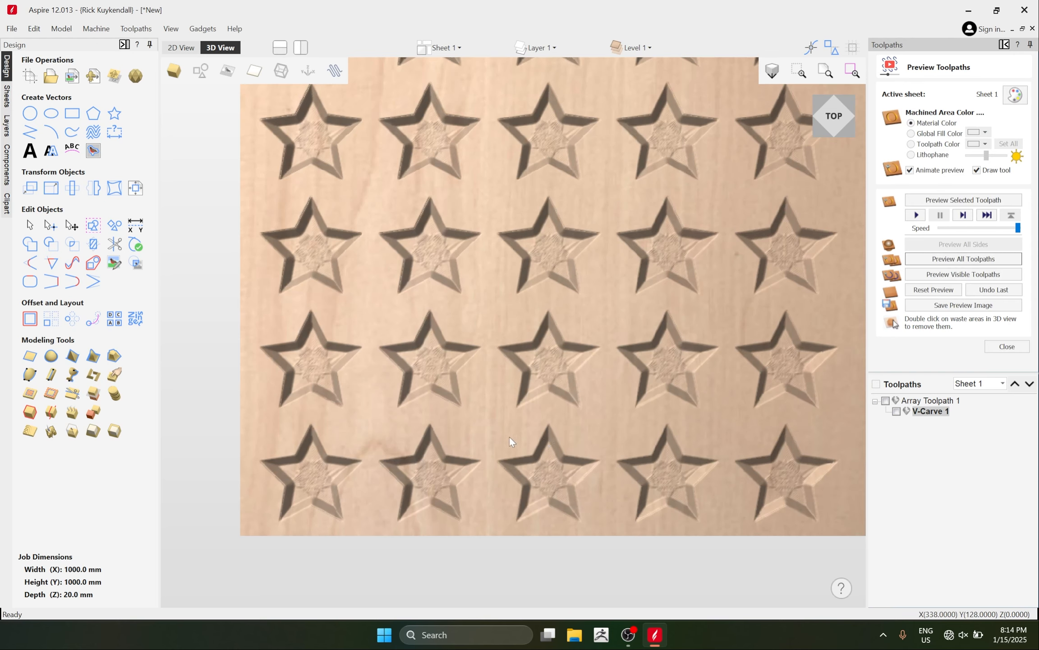
{"action": "scroll", "coordinate": [490, 463], "scroll_direction": "down", "scroll_amount": 4}
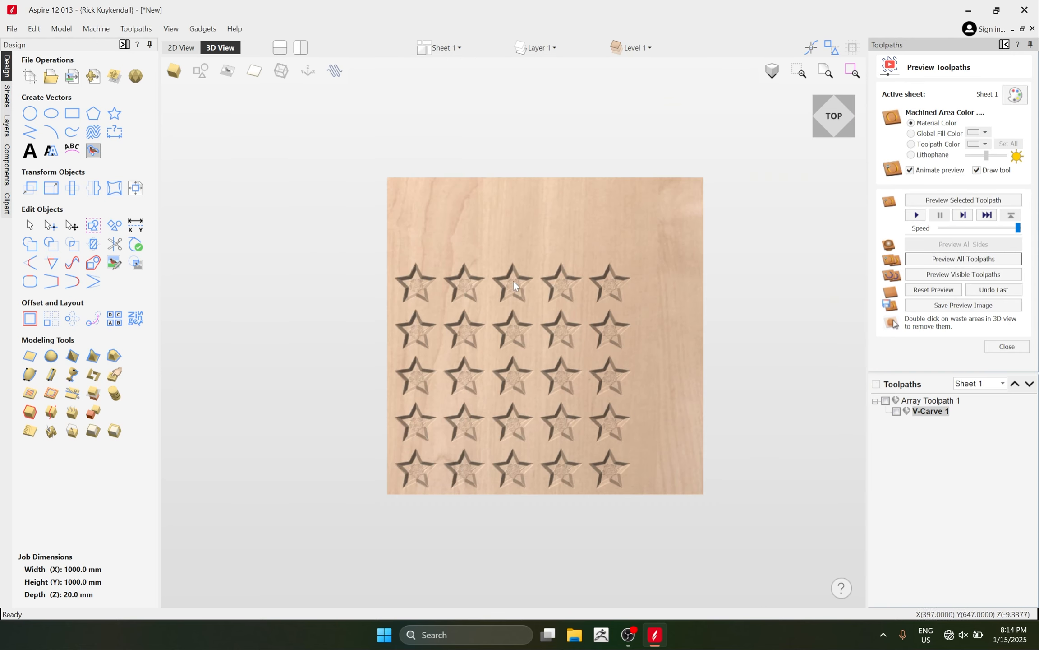
{"action": "scroll", "coordinate": [623, 355], "scroll_direction": "up", "scroll_amount": 2}
{"action": "left_click_drag", "start_coordinate": [611, 457], "coordinate": [736, 271]}
{"action": "key", "text": "Escape"}
{"action": "left_click", "coordinate": [181, 47]}
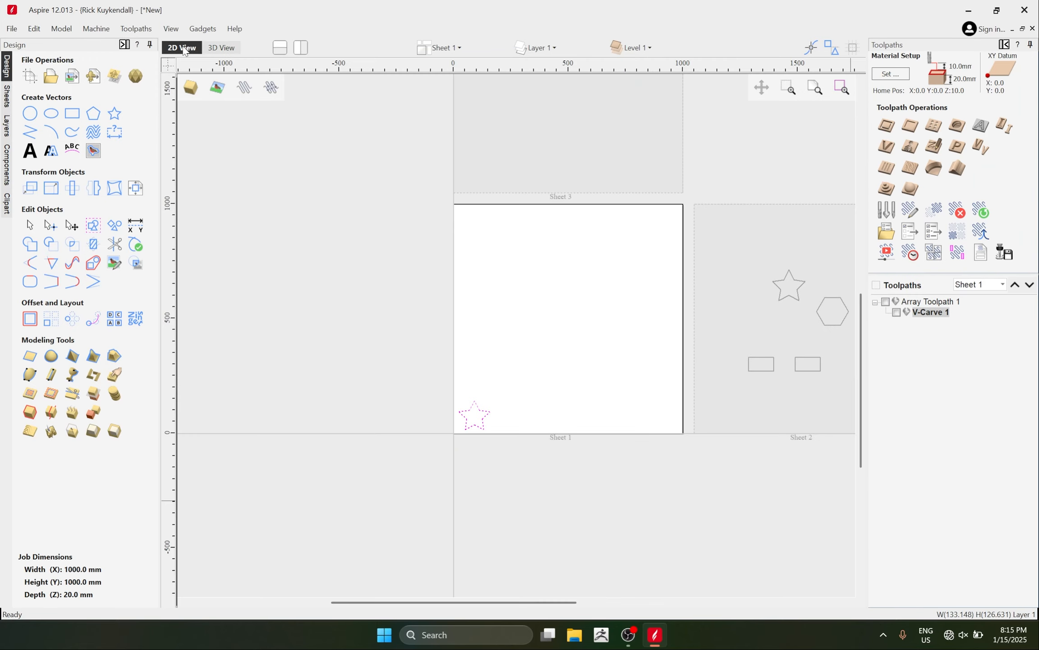
{"action": "scroll", "coordinate": [472, 404], "scroll_direction": "up", "scroll_amount": 3}
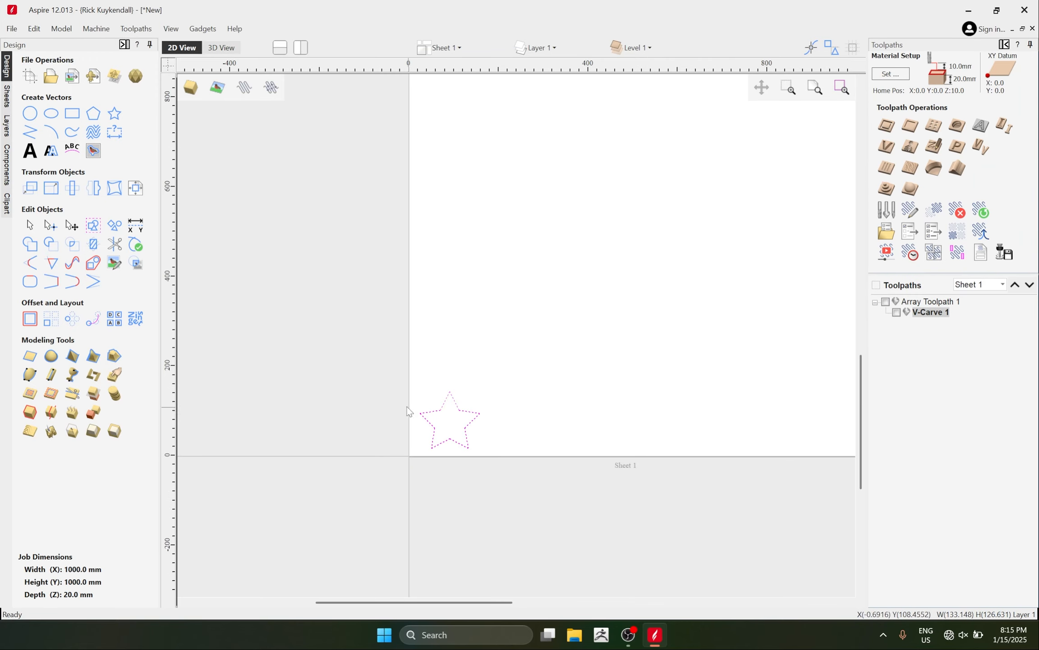
Delete all of Sheet 1's toolpaths and reset the toolpath preview.
{"action": "scroll", "coordinate": [411, 407], "scroll_direction": "down", "scroll_amount": 3}
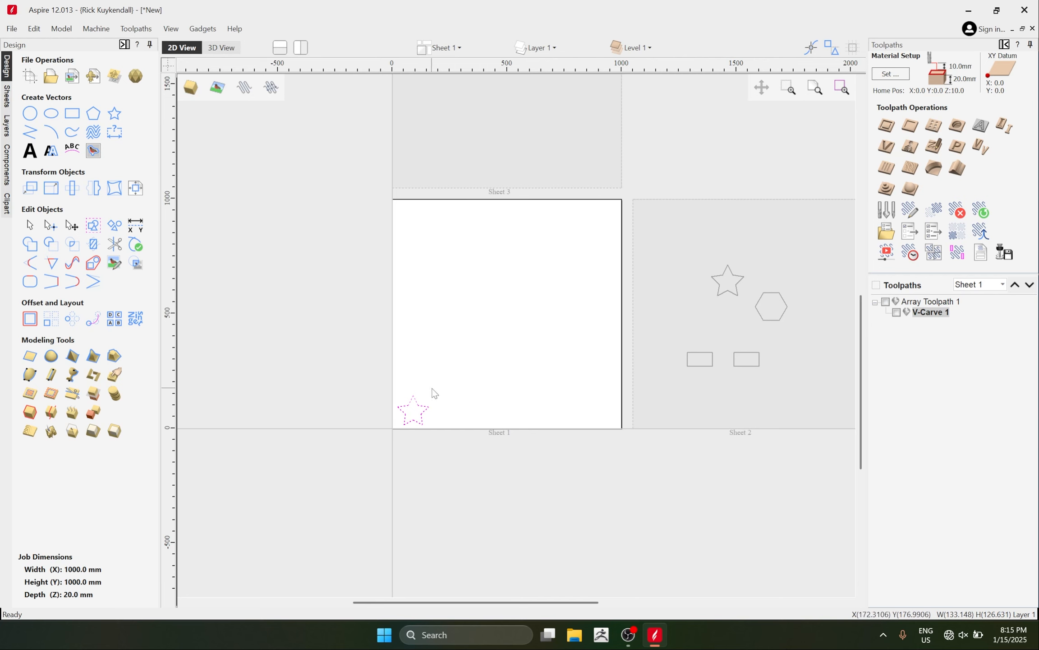
{"action": "left_click", "coordinate": [221, 48]}
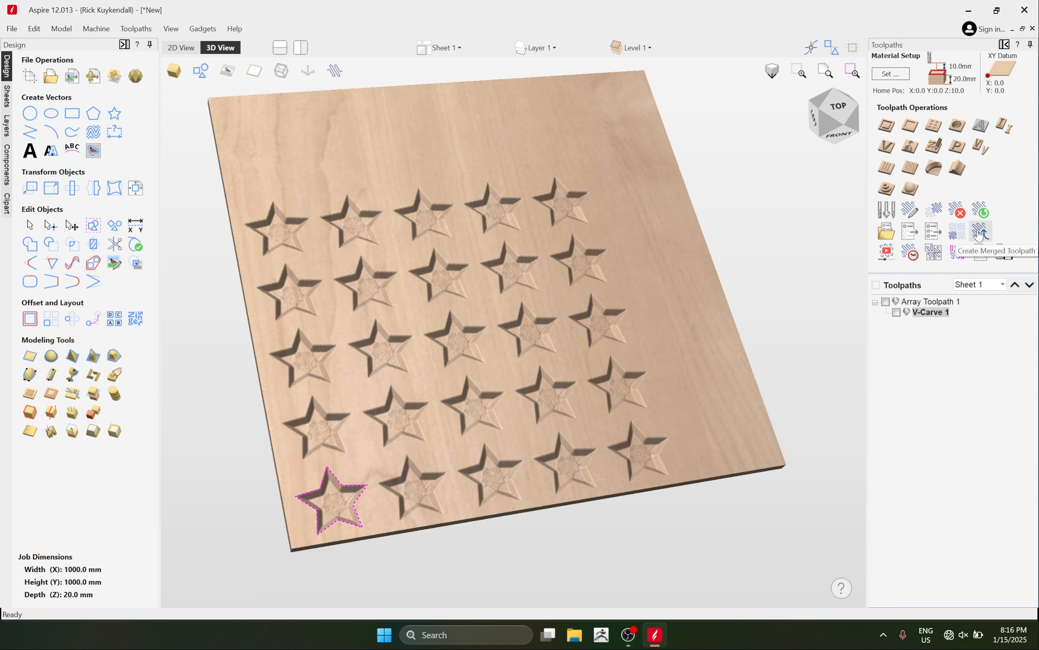
{"action": "left_click", "coordinate": [876, 285]}
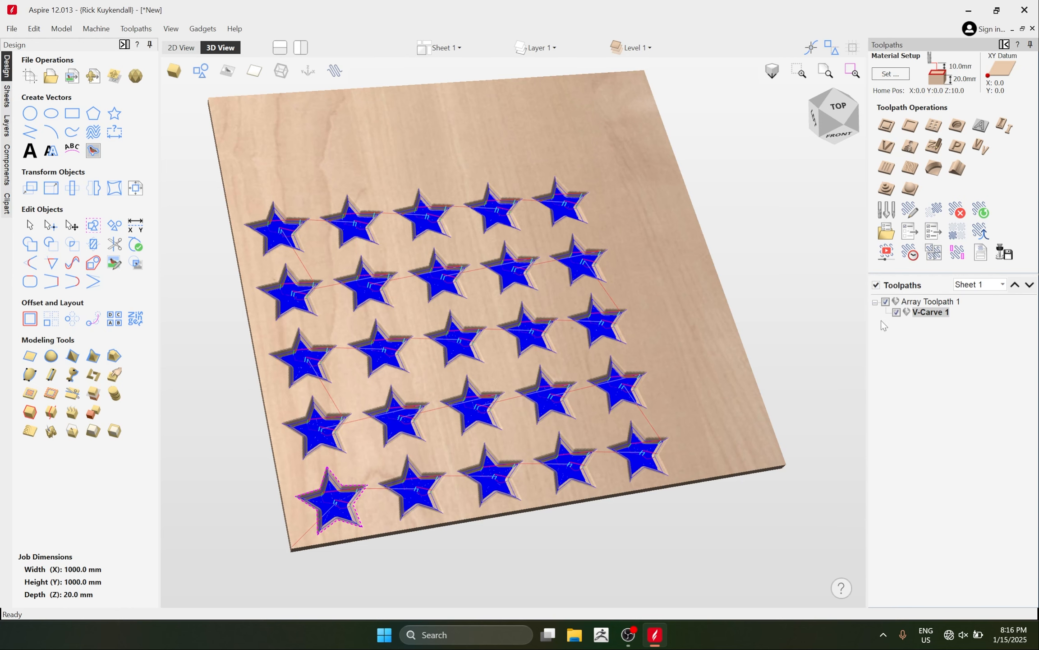
{"action": "left_click", "coordinate": [957, 210]}
{"action": "key", "text": "Return"}
{"action": "left_click", "coordinate": [887, 251]}
{"action": "left_click", "coordinate": [934, 289]}
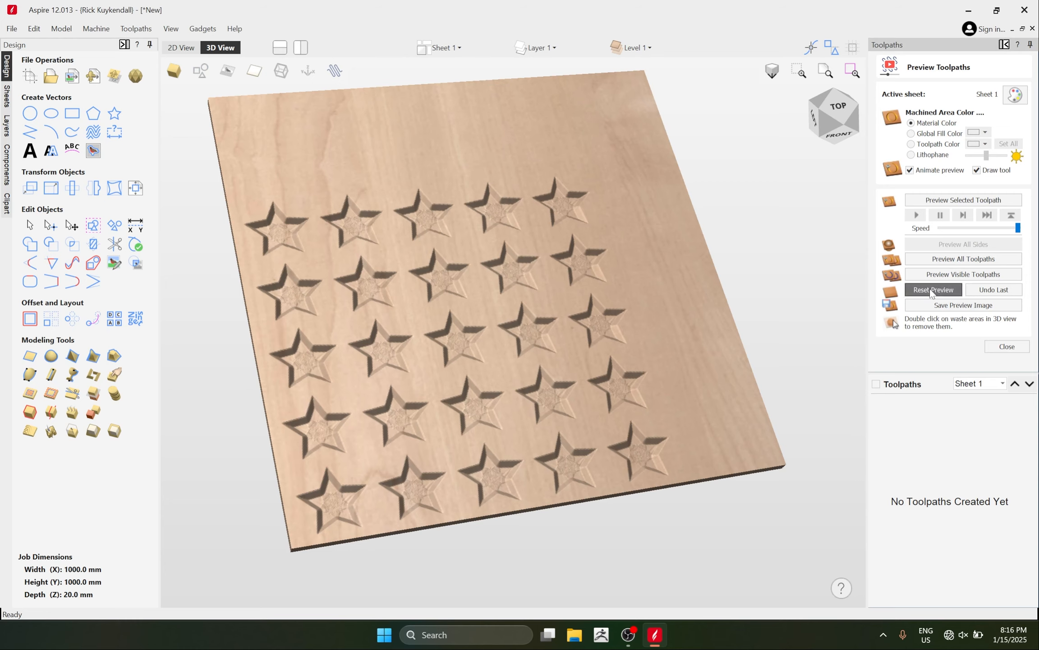
Resize the rectangle on Sheet 2 to about 227 by 200 mm and offset it inwards into nested rectangles.
{"action": "left_click", "coordinate": [180, 51]}
{"action": "left_click", "coordinate": [548, 339]}
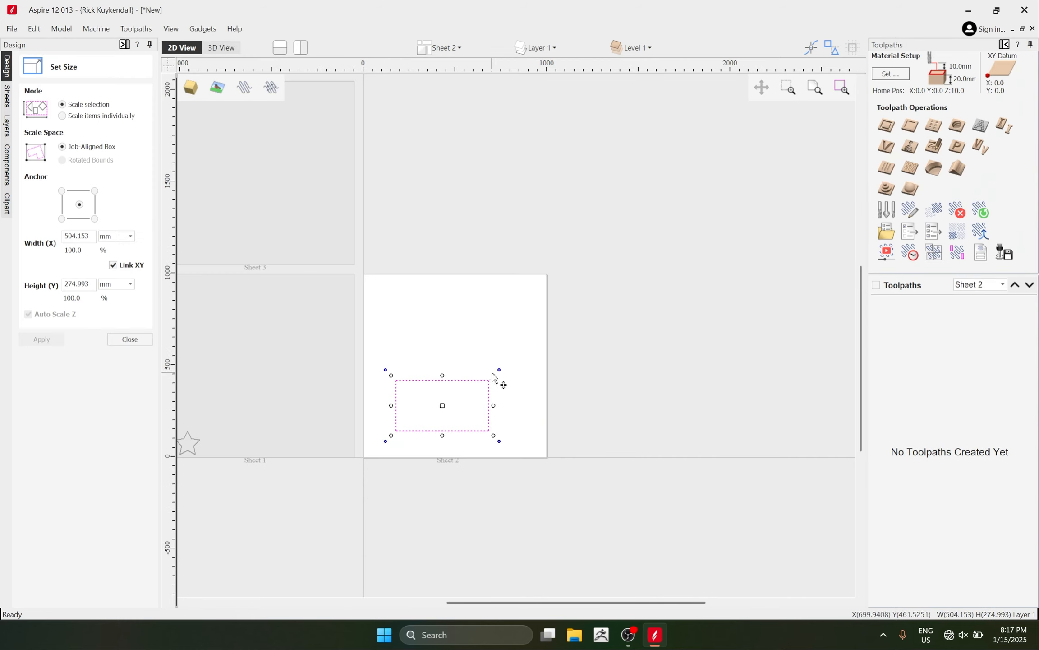
{"action": "left_click_drag", "start_coordinate": [494, 375], "coordinate": [410, 409]}
{"action": "scroll", "coordinate": [446, 433], "scroll_direction": "up", "scroll_amount": 2}
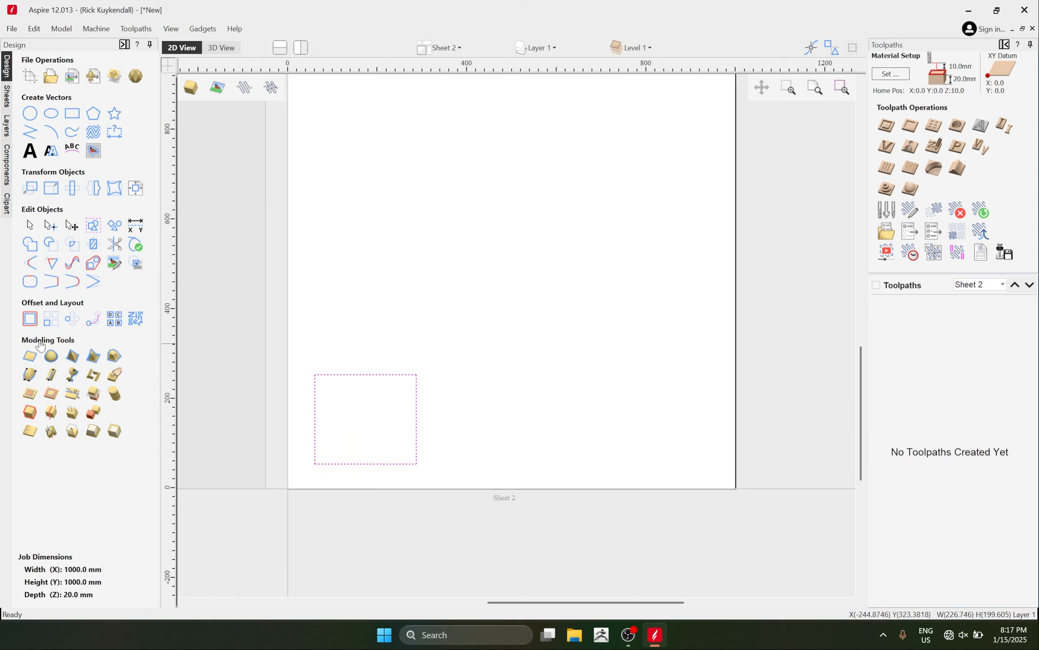
{"action": "left_click", "coordinate": [31, 320]}
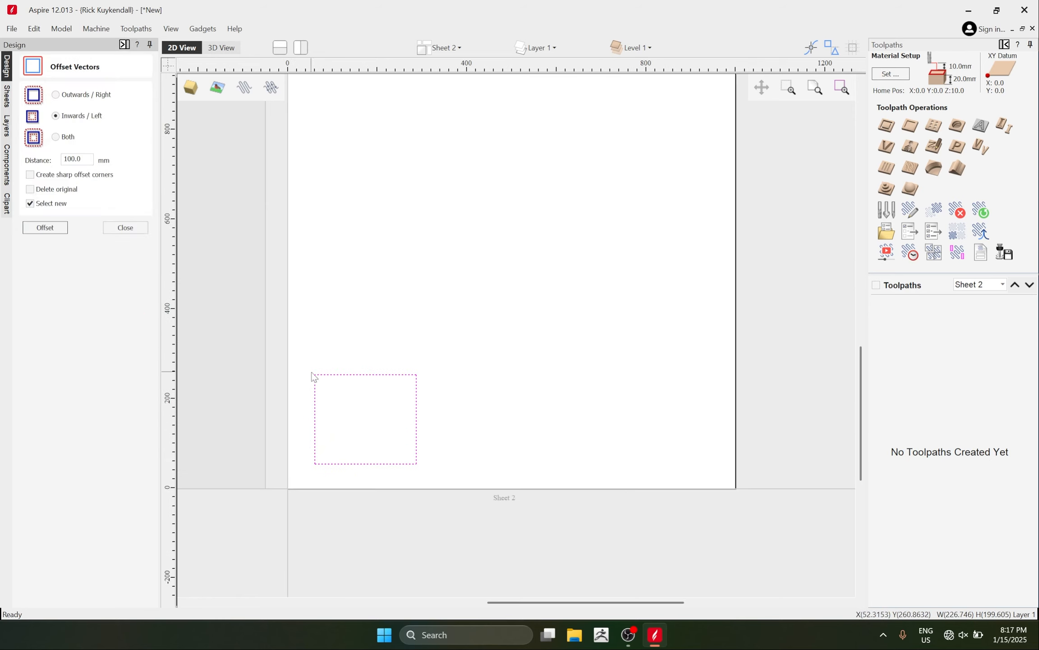
{"action": "left_click", "coordinate": [342, 383]}
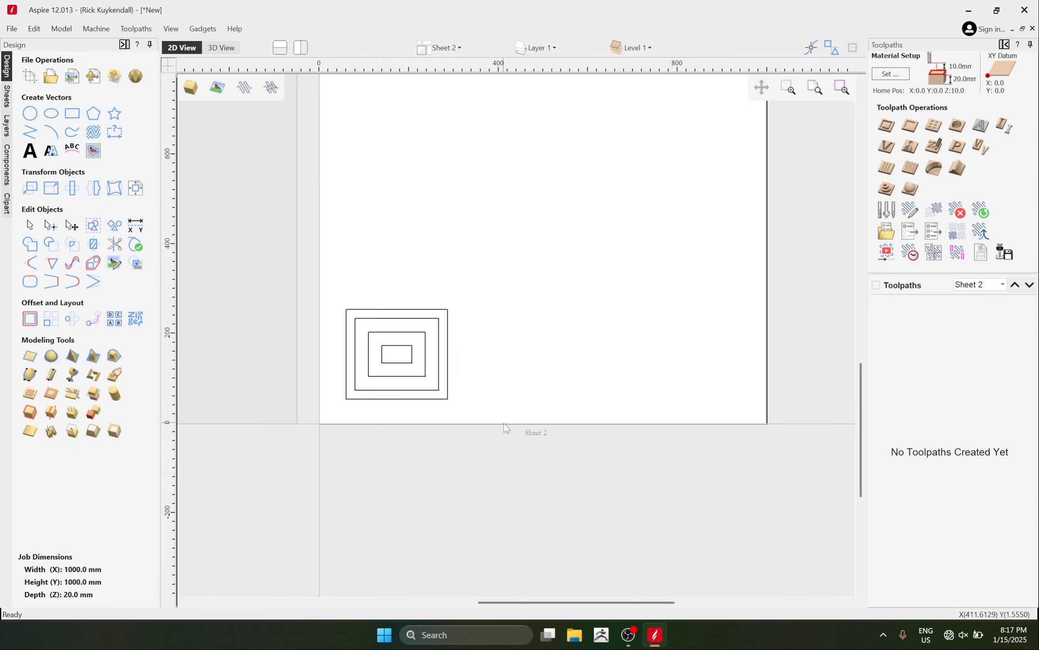
Select all the nested rectangles on Sheet 2 and set up an array copy with 5 rows and 5 columns.
{"action": "left_click_drag", "start_coordinate": [309, 274], "coordinate": [563, 461]}
{"action": "scroll", "coordinate": [350, 521], "scroll_direction": "down", "scroll_amount": 1}
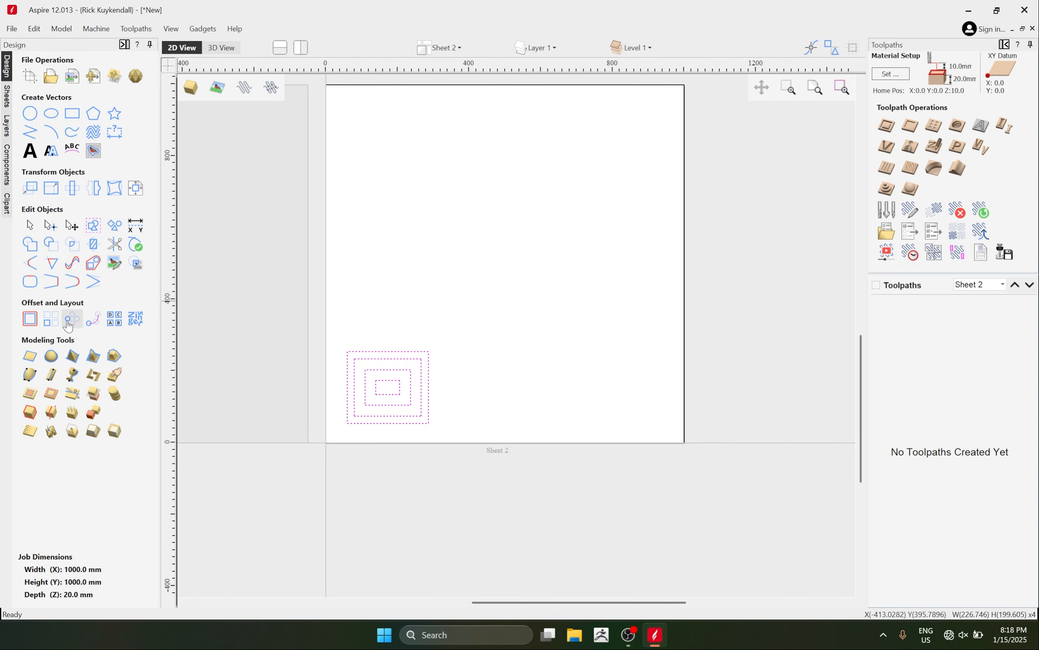
{"action": "left_click", "coordinate": [51, 318]}
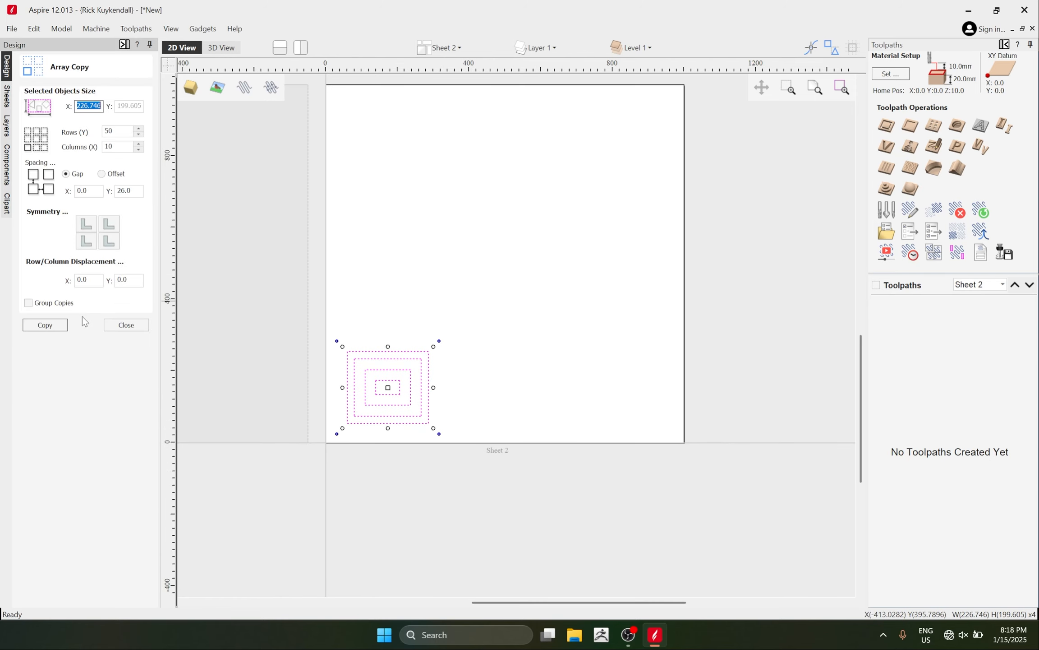
{"action": "double_click", "coordinate": [113, 132]}
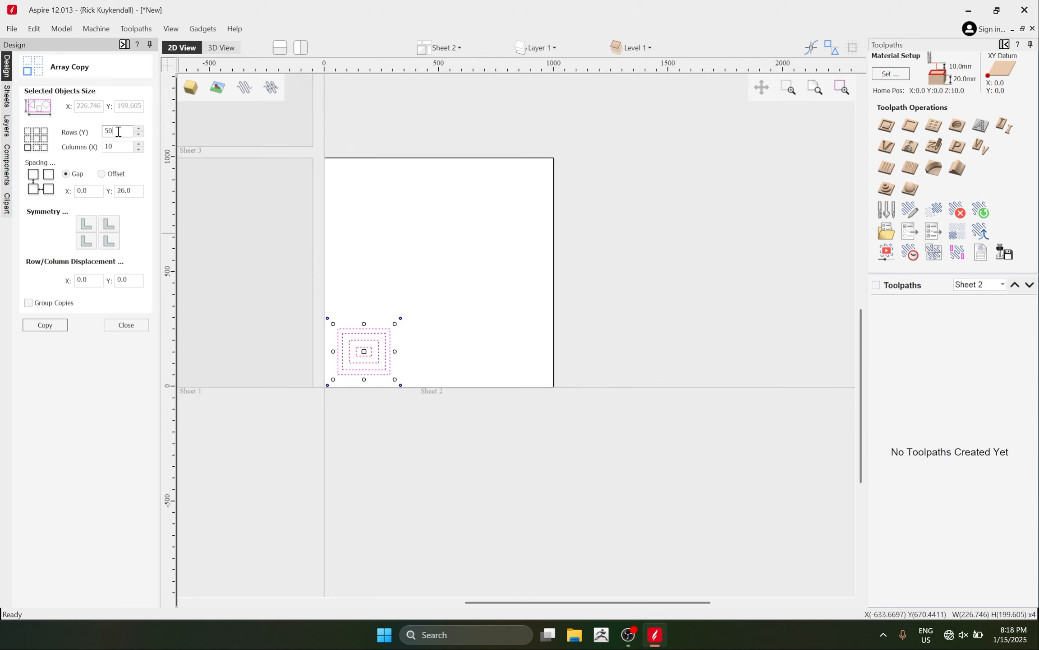
{"action": "left_click_drag", "start_coordinate": [118, 131], "coordinate": [89, 136]}
{"action": "type", "text": "5"}
{"action": "left_click_drag", "start_coordinate": [119, 147], "coordinate": [80, 147]}
{"action": "type", "text": "6"}
{"action": "key", "text": "BackSpace"}
Set the array copy spacing to a gap of 20 in both X and Y.
{"action": "left_click_drag", "start_coordinate": [99, 190], "coordinate": [42, 194]}
{"action": "type", "text": "20"}
{"action": "double_click", "coordinate": [137, 191]}
{"action": "type", "text": "2"}
Try the 5 by 5 array of nested rectangles, check it against the sheet and undo it.
{"action": "left_click", "coordinate": [45, 324]}
{"action": "scroll", "coordinate": [331, 399], "scroll_direction": "down", "scroll_amount": 3}
{"action": "scroll", "coordinate": [496, 348], "scroll_direction": "down", "scroll_amount": 1}
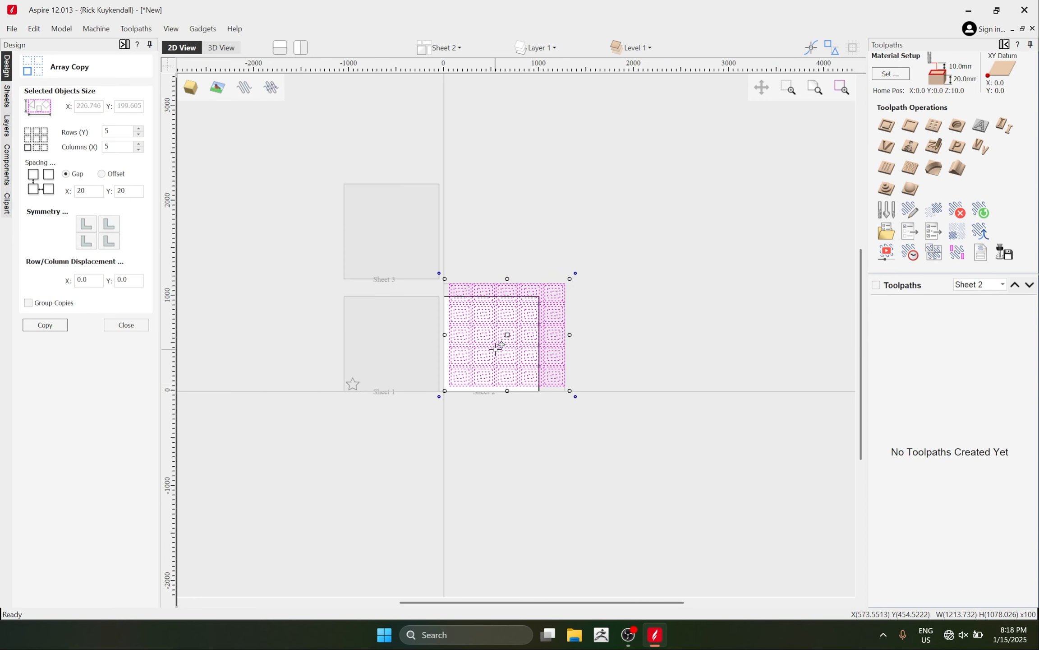
{"action": "scroll", "coordinate": [496, 347], "scroll_direction": "up", "scroll_amount": 4}
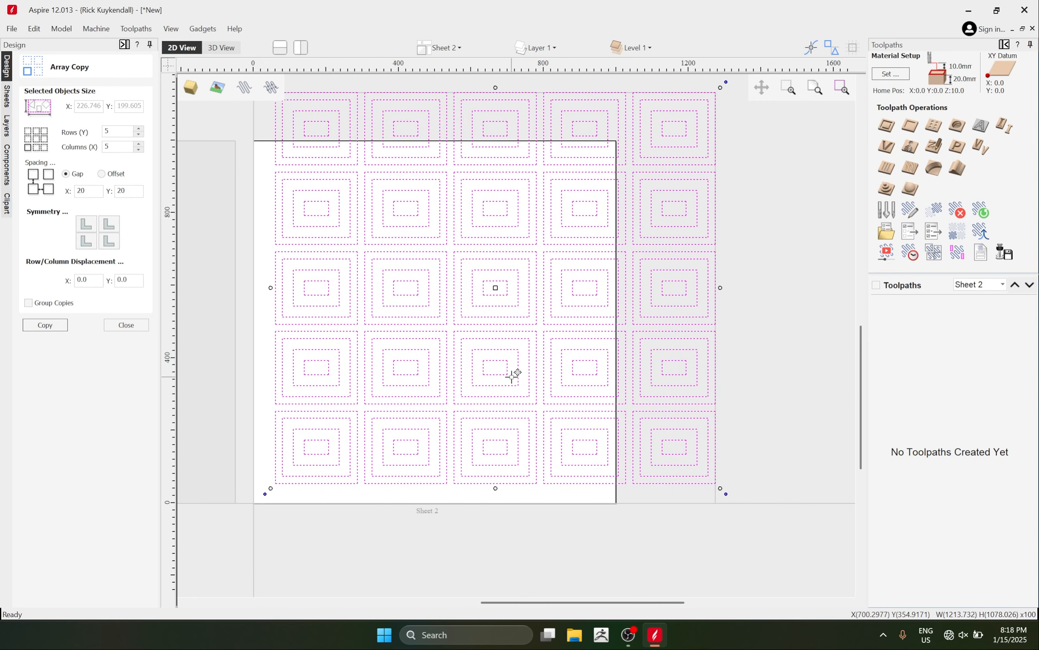
{"action": "key", "text": "ctrl+z"}
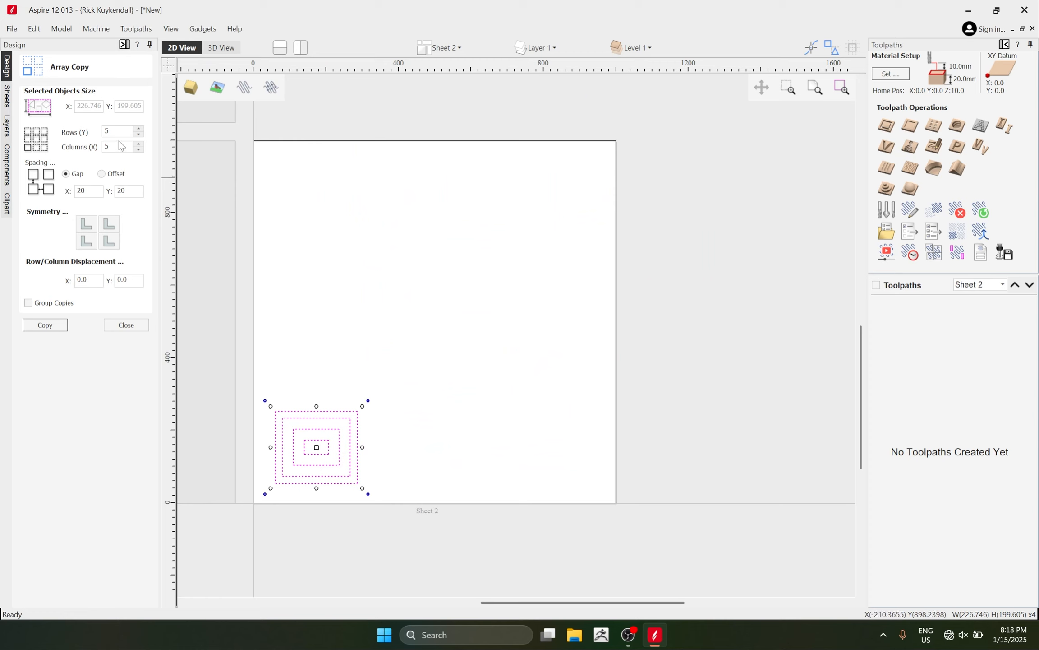
Array-copy the nested rectangles in 3 rows and 3 columns and deselect the copies.
{"action": "left_click_drag", "start_coordinate": [123, 131], "coordinate": [68, 146]}
{"action": "type", "text": "33"}
{"action": "key", "text": "Return"}
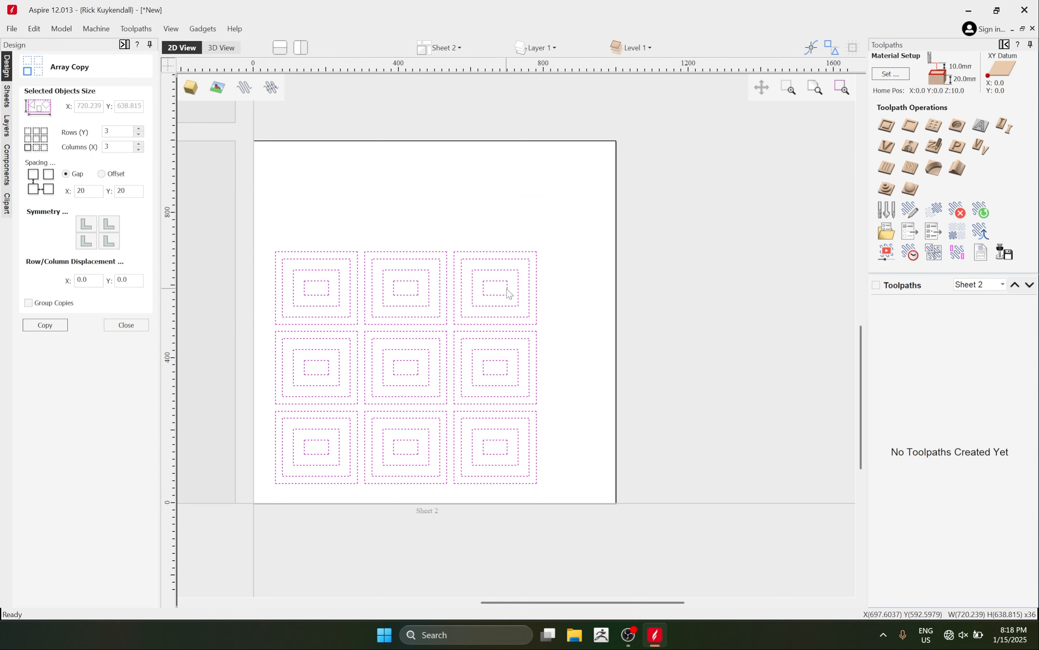
{"action": "key", "text": "Escape"}
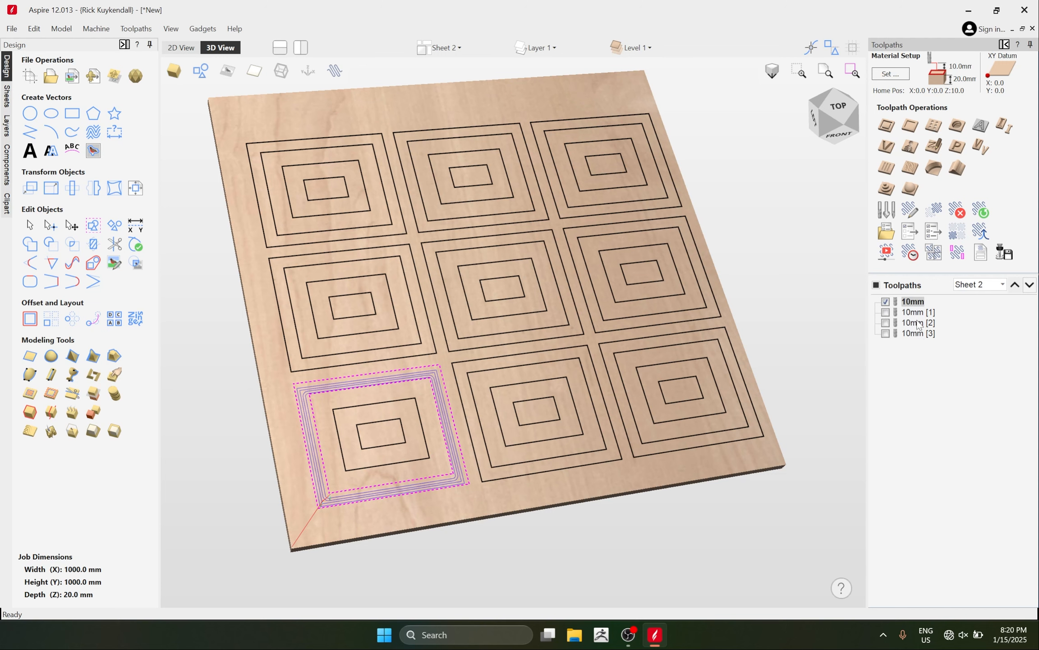
Select the second and third rectangles from the outside in the sheet's lower-left set and open the 10mm [1] toolpath for editing.
{"action": "left_click", "coordinate": [918, 311]}
{"action": "scroll", "coordinate": [432, 494], "scroll_direction": "up", "scroll_amount": 3}
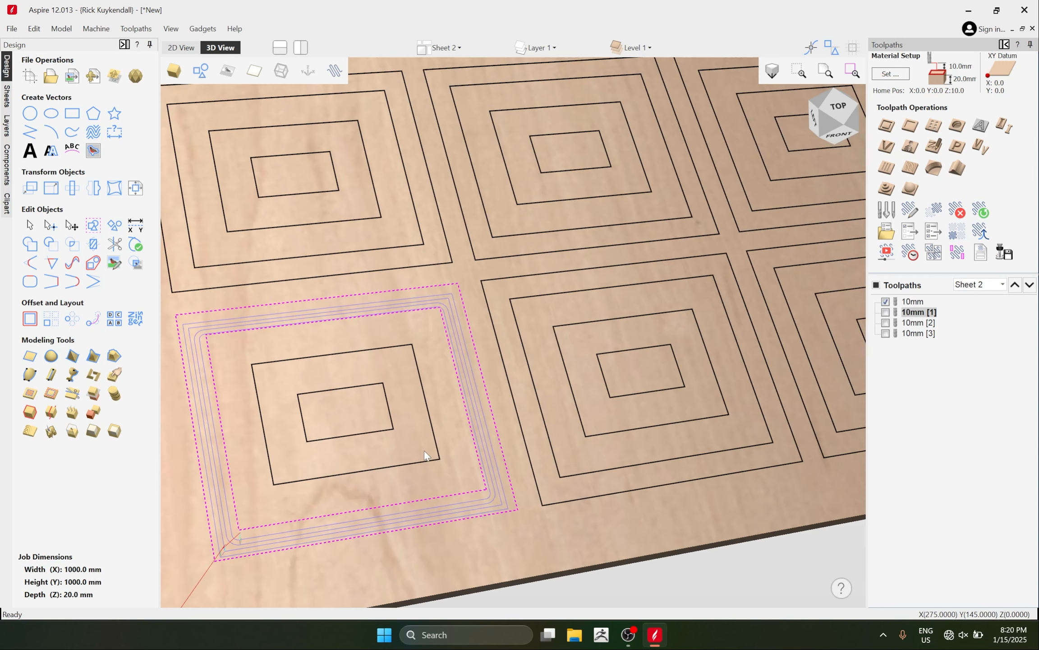
{"action": "scroll", "coordinate": [426, 453], "scroll_direction": "down", "scroll_amount": 2}
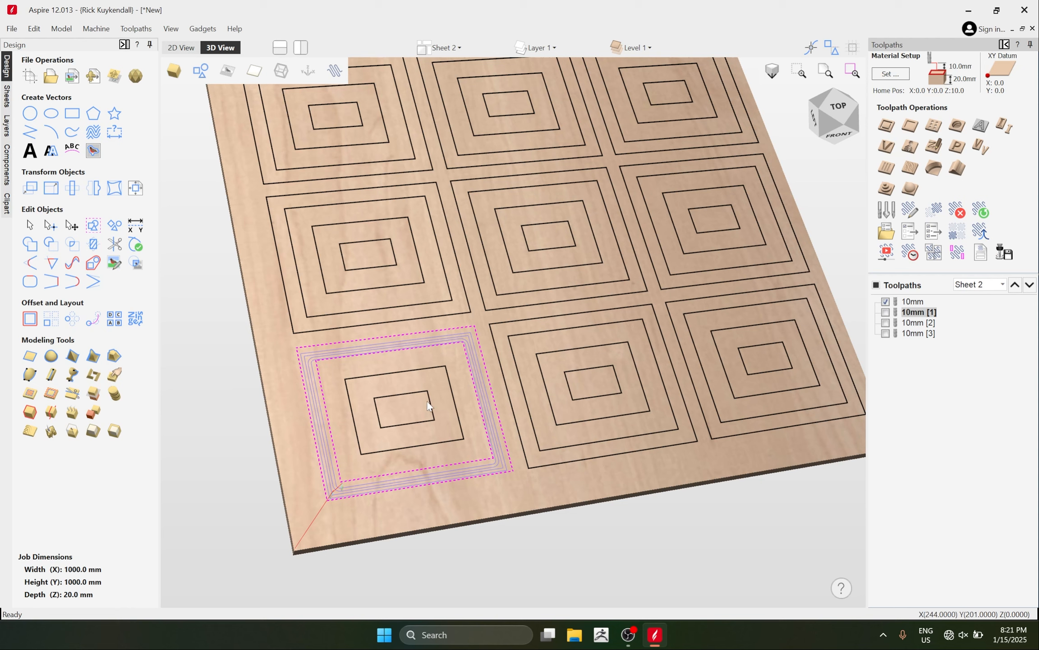
{"action": "left_click", "coordinate": [479, 387]}
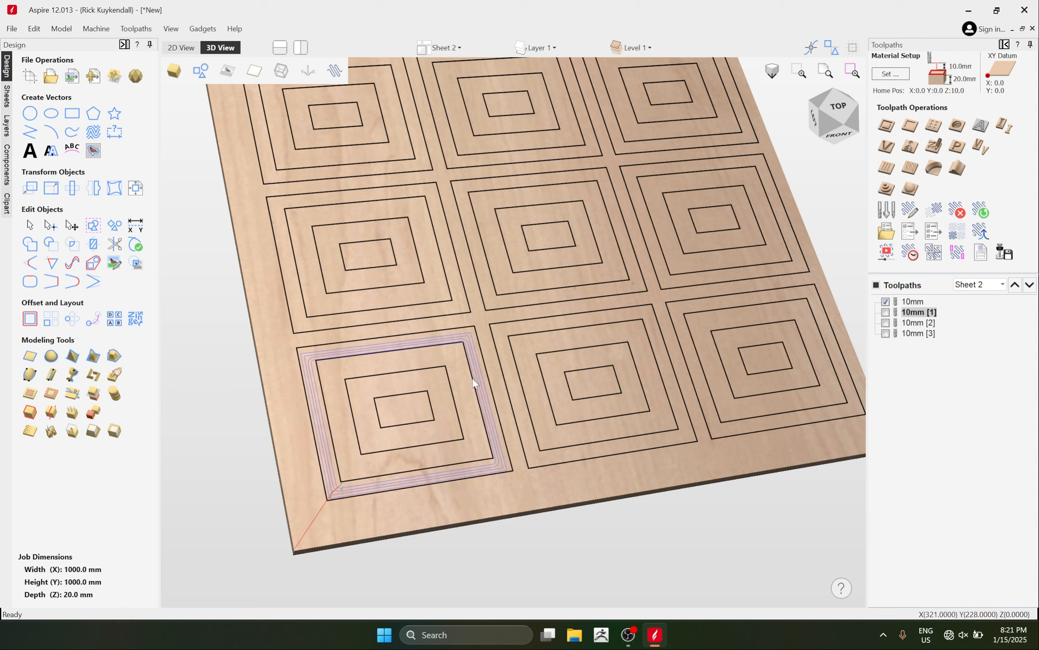
{"action": "left_click", "coordinate": [473, 376]}
{"action": "left_click", "coordinate": [455, 400], "text": "shift"}
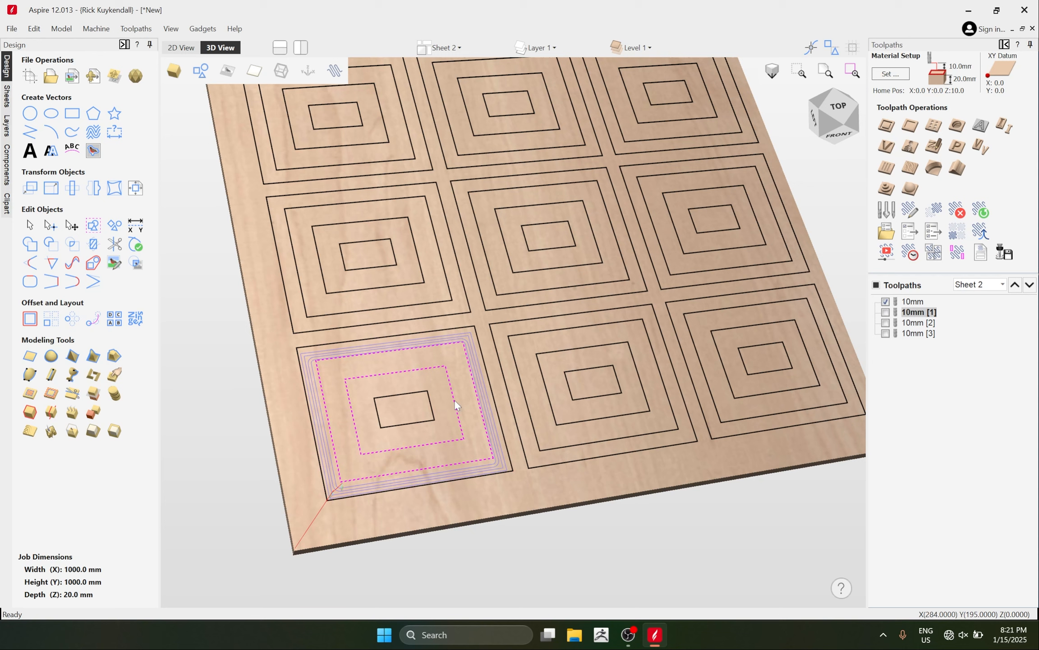
{"action": "double_click", "coordinate": [917, 312]}
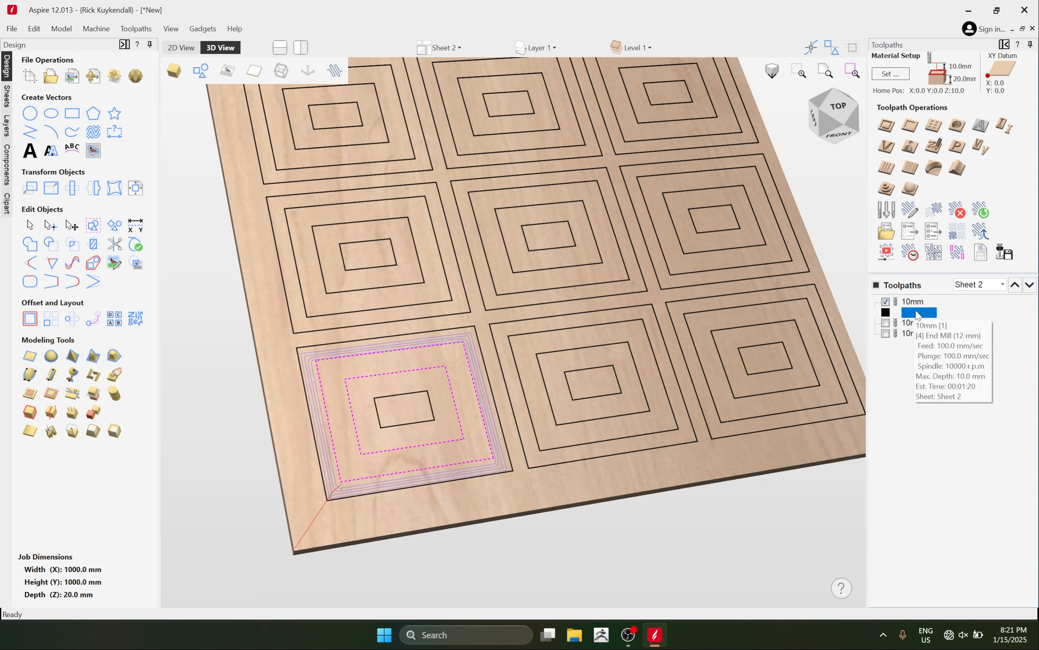
Set the pocket's cut depth to 15 mm, name the toolpath 15mm and calculate it for the second ring.
{"action": "double_click", "coordinate": [981, 109]}
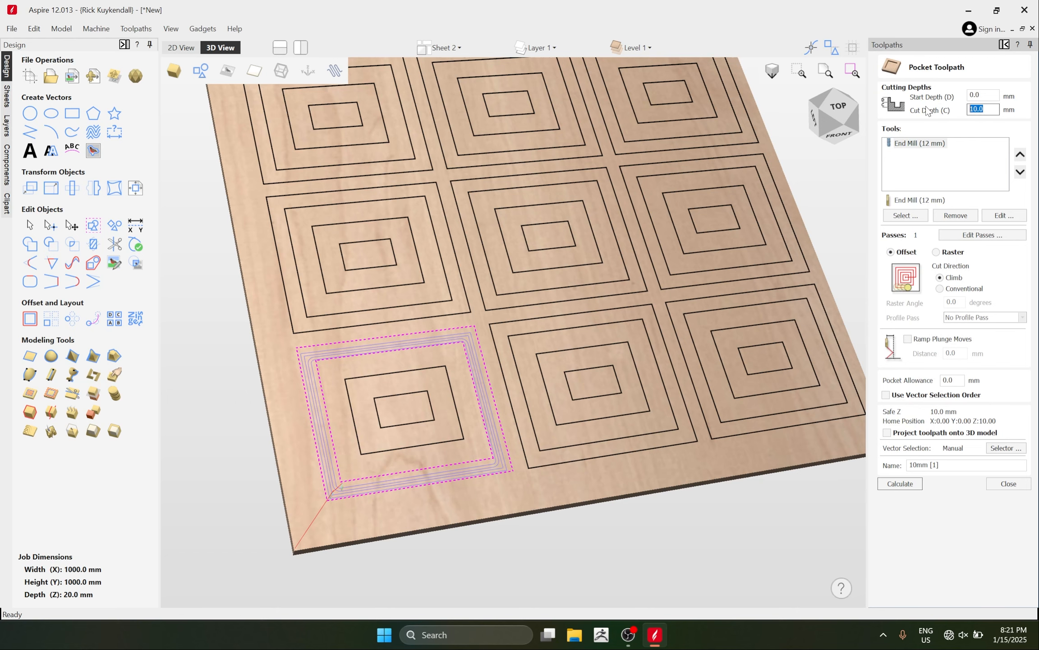
{"action": "type", "text": "15"}
{"action": "key", "text": "Tab"}
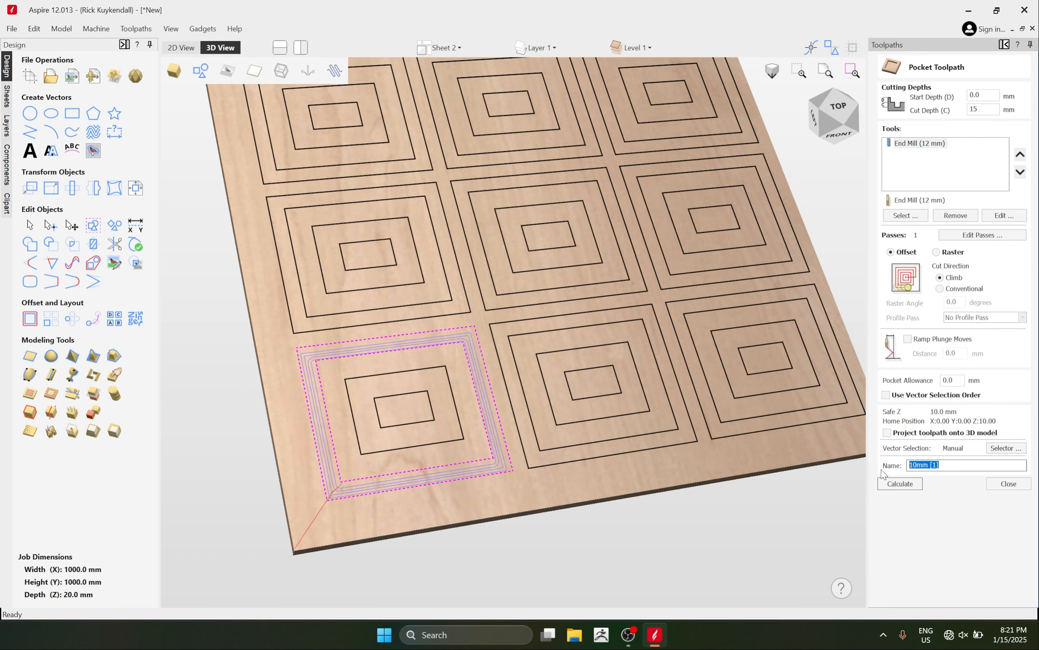
{"action": "type", "text": "15mm"}
{"action": "key", "text": "Return"}
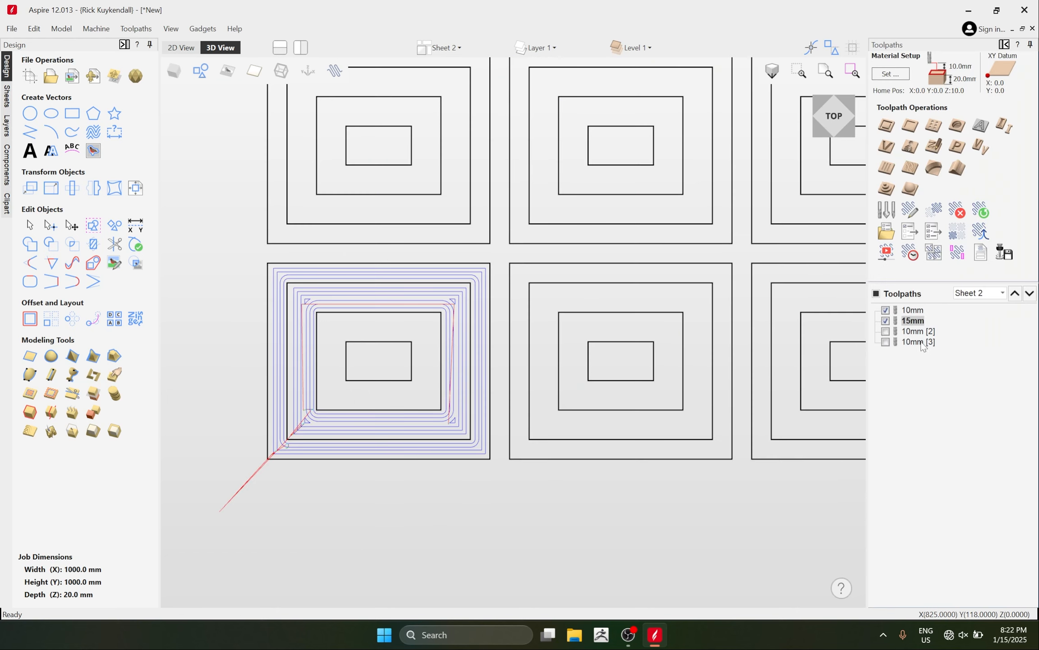
Edit the 10mm [2] toolpath for the ring between the two innermost rectangles, name it 20mm and calculate it.
{"action": "double_click", "coordinate": [918, 332]}
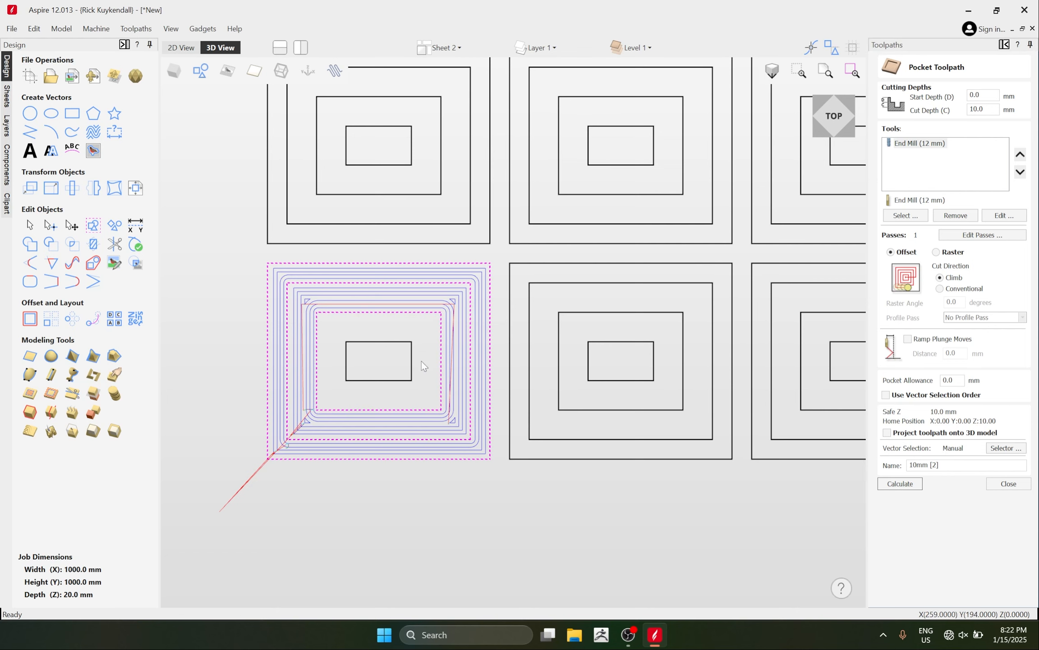
{"action": "key", "text": "Return"}
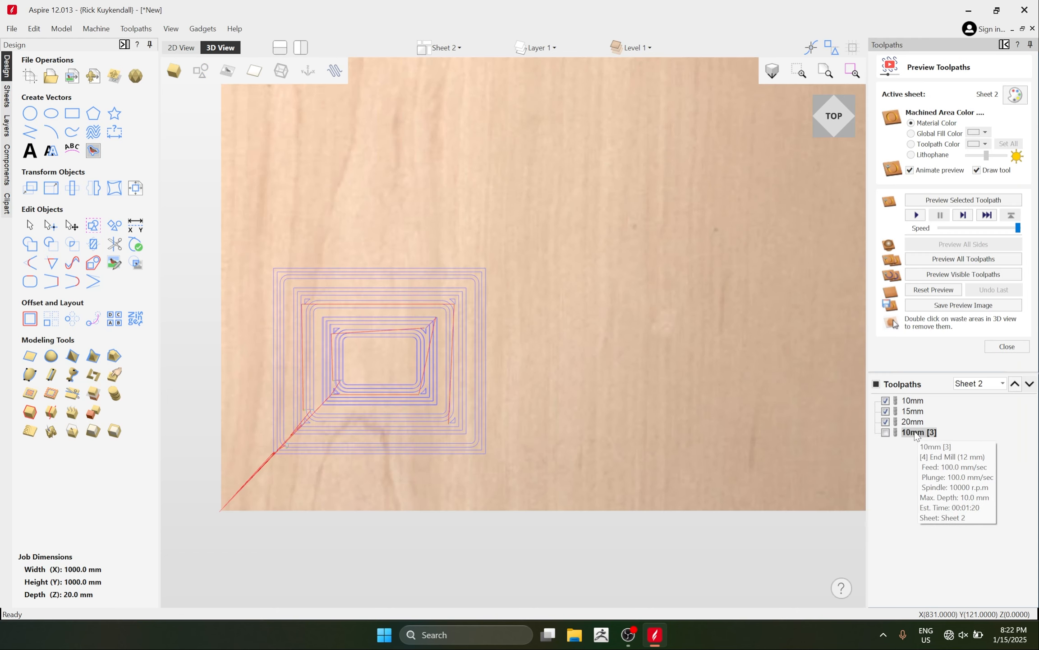
Recalculate the 10mm [3] toolpath for the innermost rectangle with a 25 mm cut depth and the name 25, accepting the cut through the material.
{"action": "double_click", "coordinate": [916, 433]}
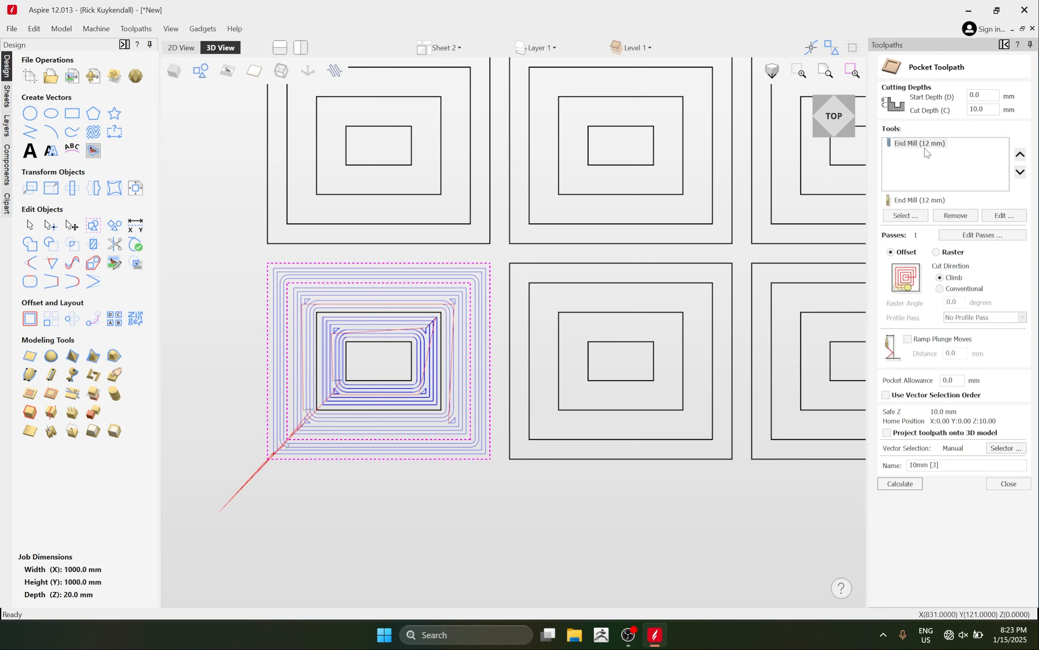
{"action": "double_click", "coordinate": [986, 110]}
{"action": "type", "text": "25"}
{"action": "left_click_drag", "start_coordinate": [960, 463], "coordinate": [873, 460]}
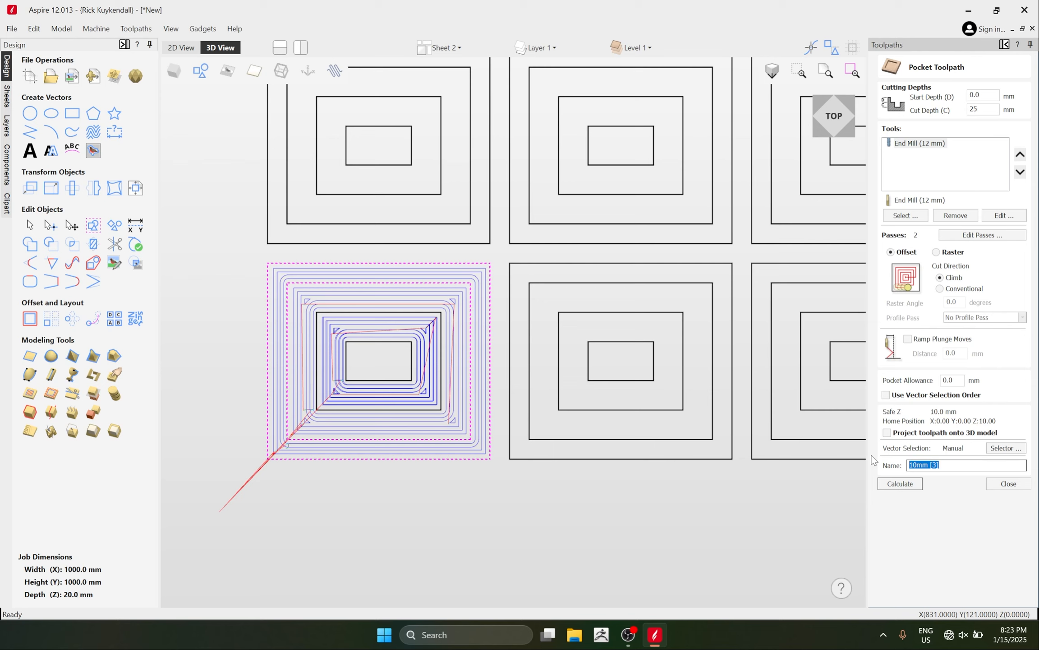
{"action": "type", "text": "25"}
{"action": "left_click", "coordinate": [900, 484]}
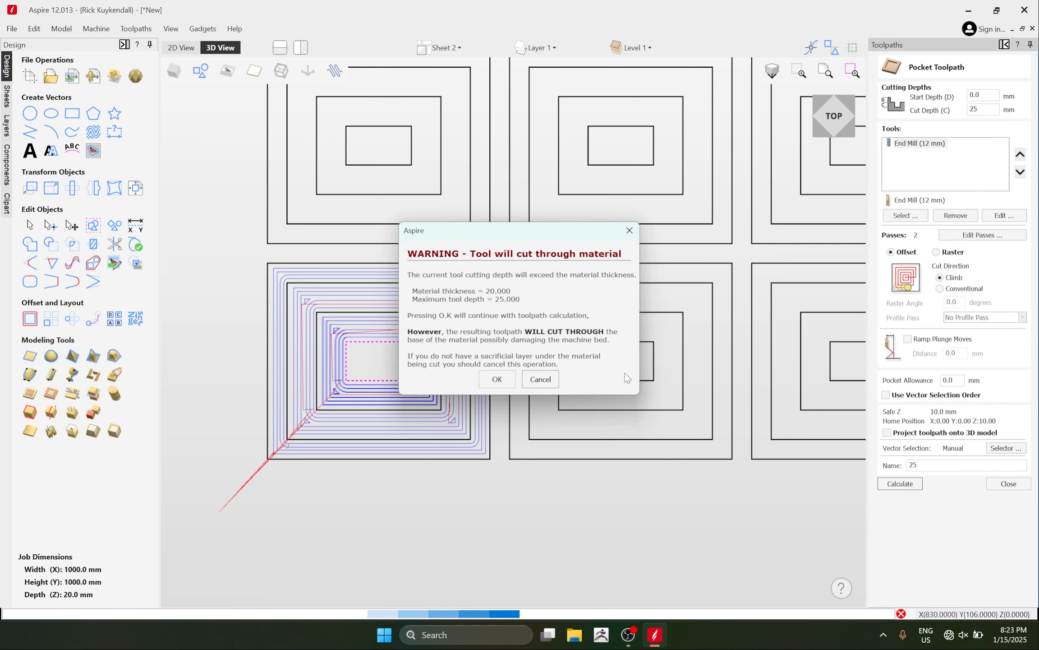
{"action": "left_click", "coordinate": [491, 381]}
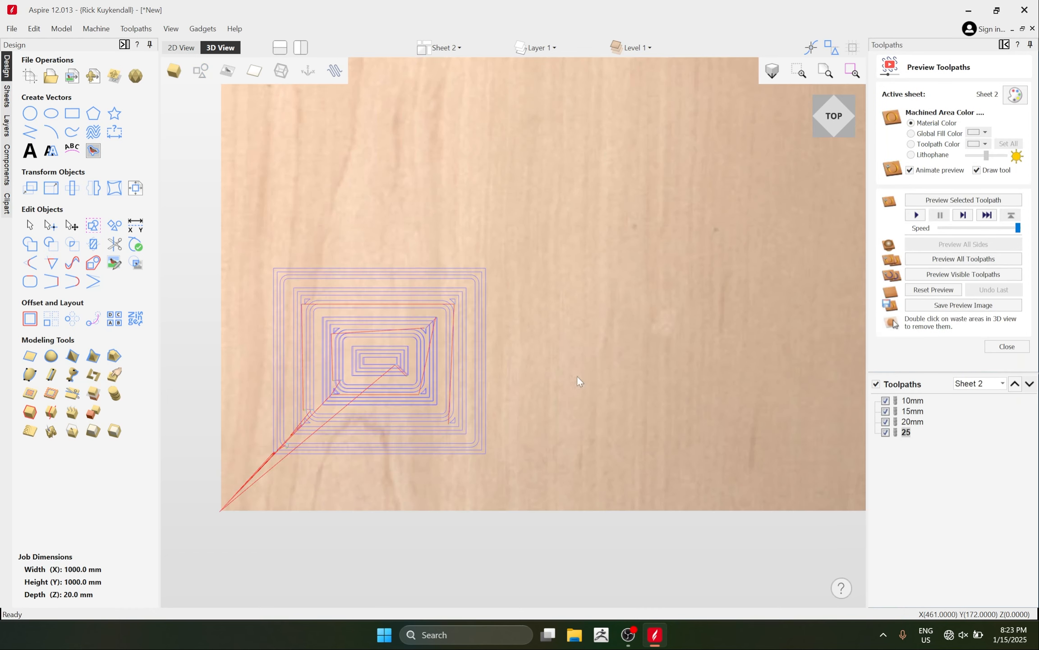
{"action": "left_click", "coordinate": [1008, 349]}
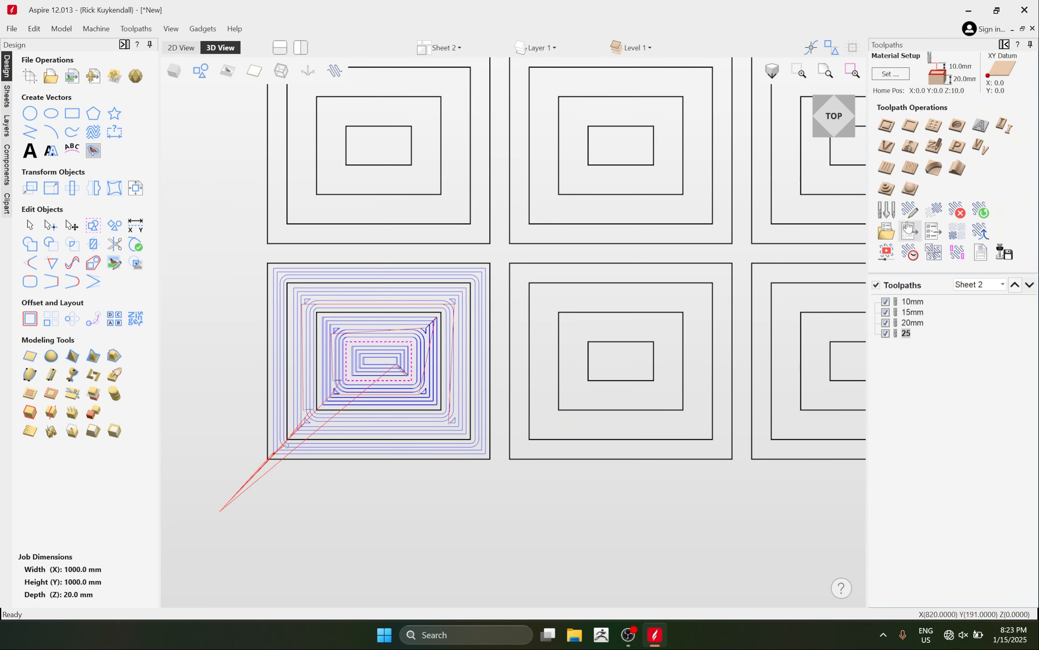
Set Sheet 2's material thickness to 30 mm and recalculate all its toolpaths.
{"action": "left_click", "coordinate": [896, 75]}
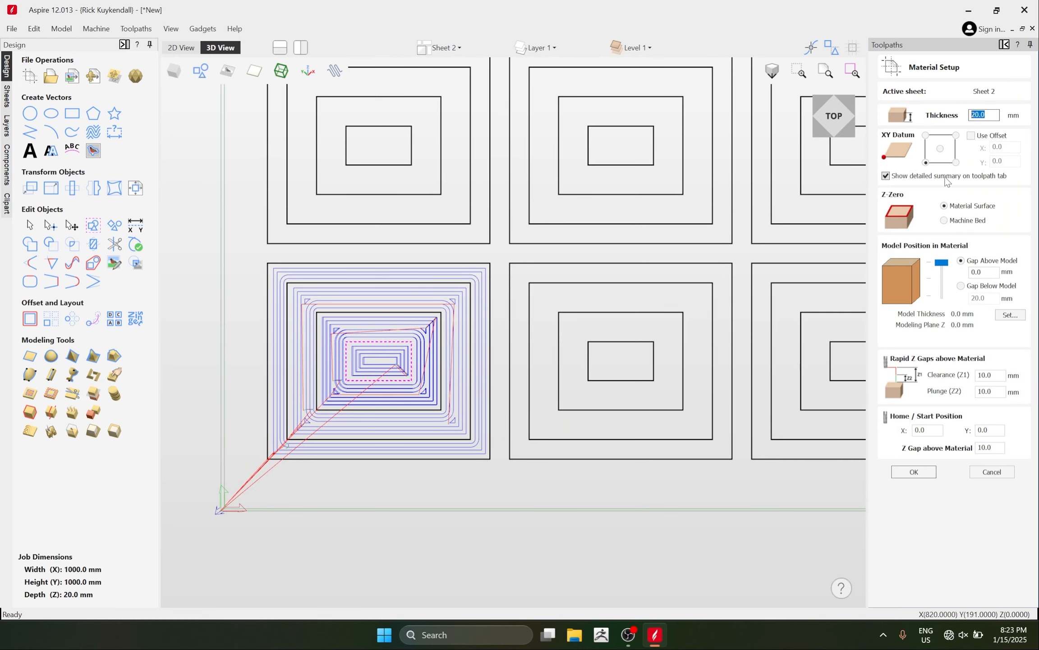
{"action": "type", "text": "30"}
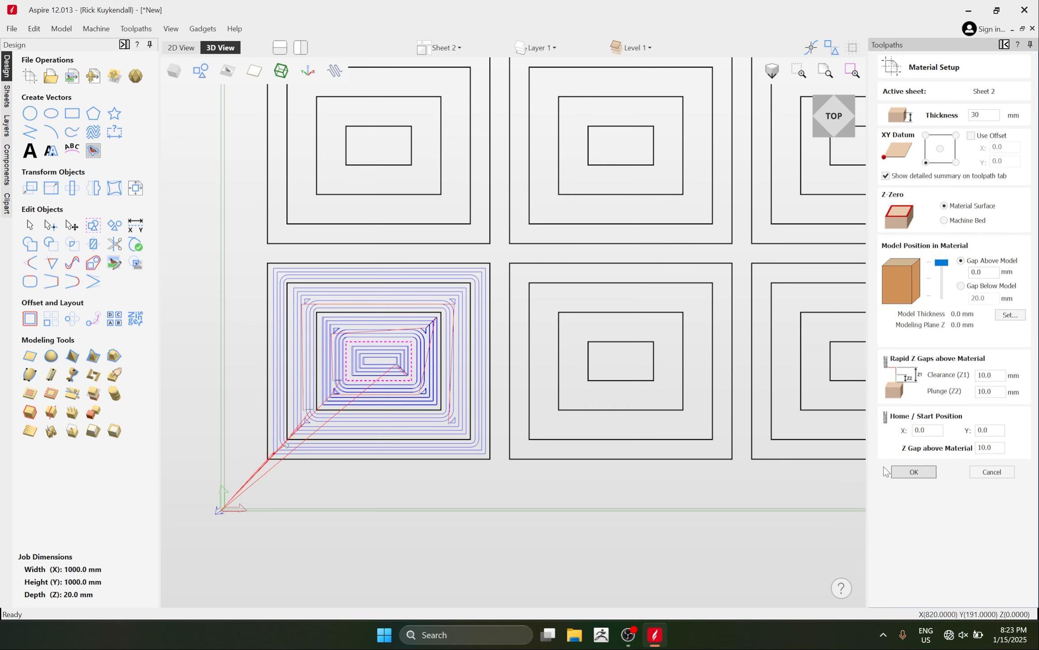
{"action": "left_click", "coordinate": [914, 471]}
{"action": "left_click", "coordinate": [497, 351]}
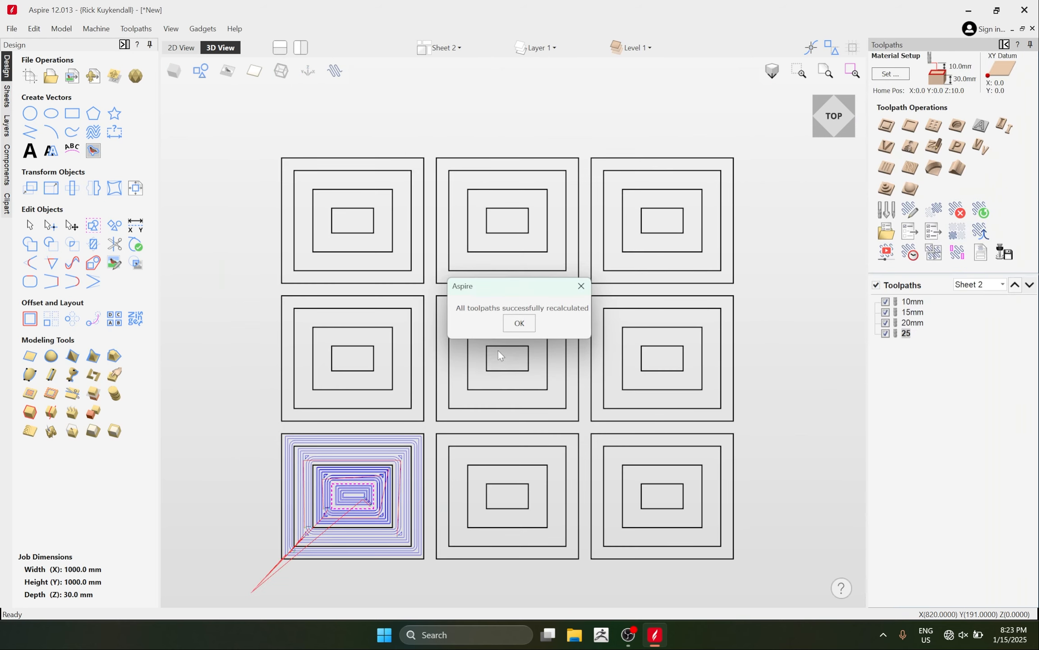
{"action": "left_click", "coordinate": [518, 323]}
{"action": "scroll", "coordinate": [489, 399], "scroll_direction": "down", "scroll_amount": 2}
{"action": "scroll", "coordinate": [453, 476], "scroll_direction": "up", "scroll_amount": 2}
{"action": "left_click", "coordinate": [719, 379]}
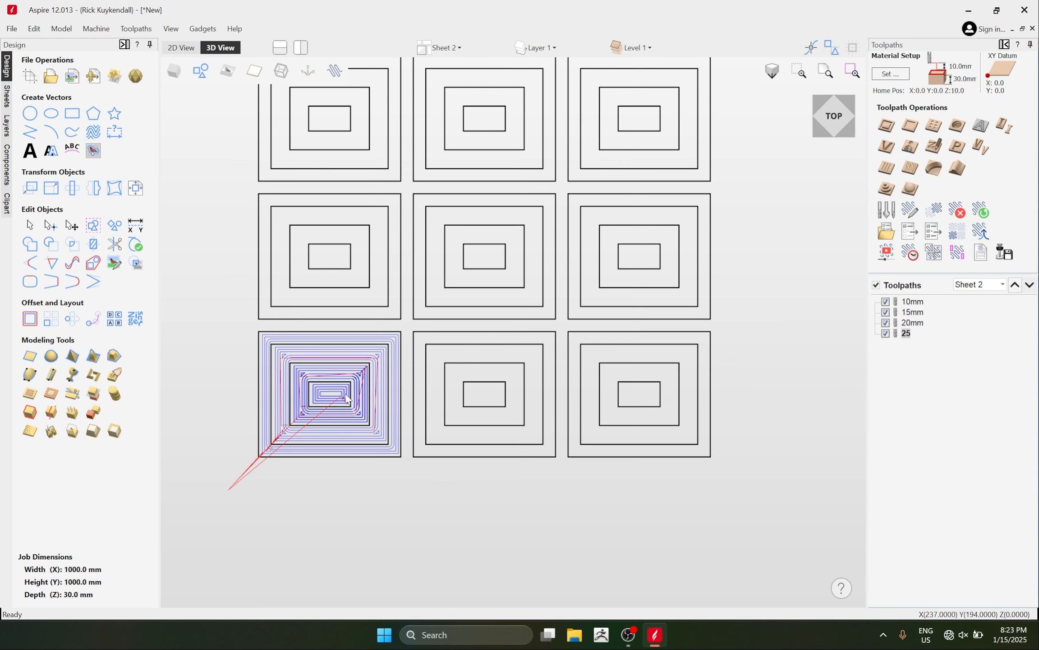
Preview all Sheet 2 toolpaths and inspect the depths of the simulated nested pockets from an angle.
{"action": "scroll", "coordinate": [340, 404], "scroll_direction": "up", "scroll_amount": 2}
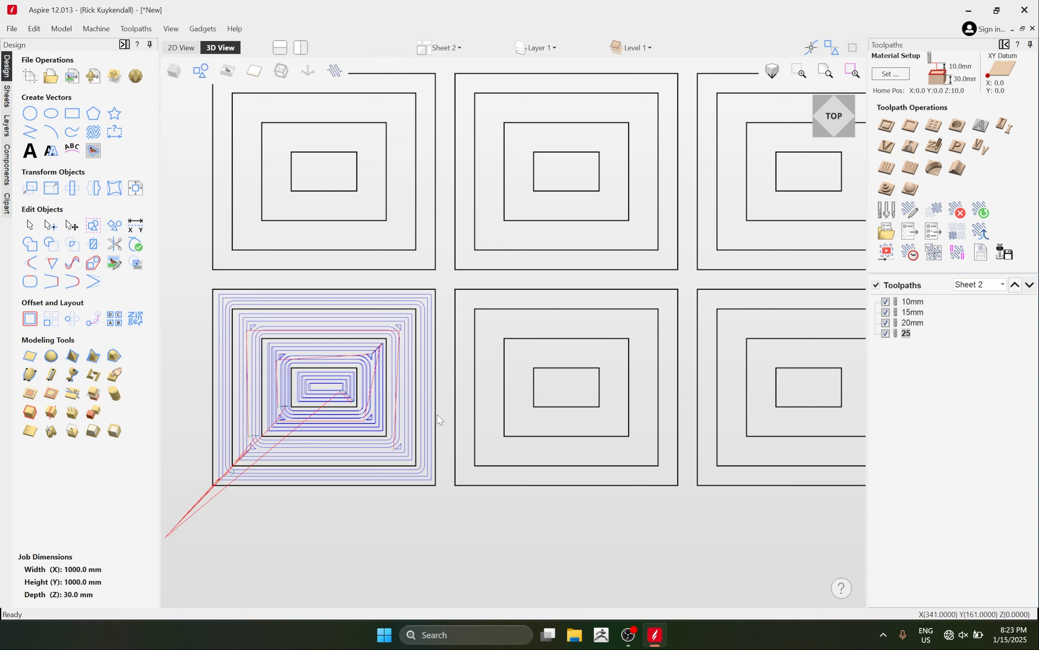
{"action": "left_click", "coordinate": [888, 251]}
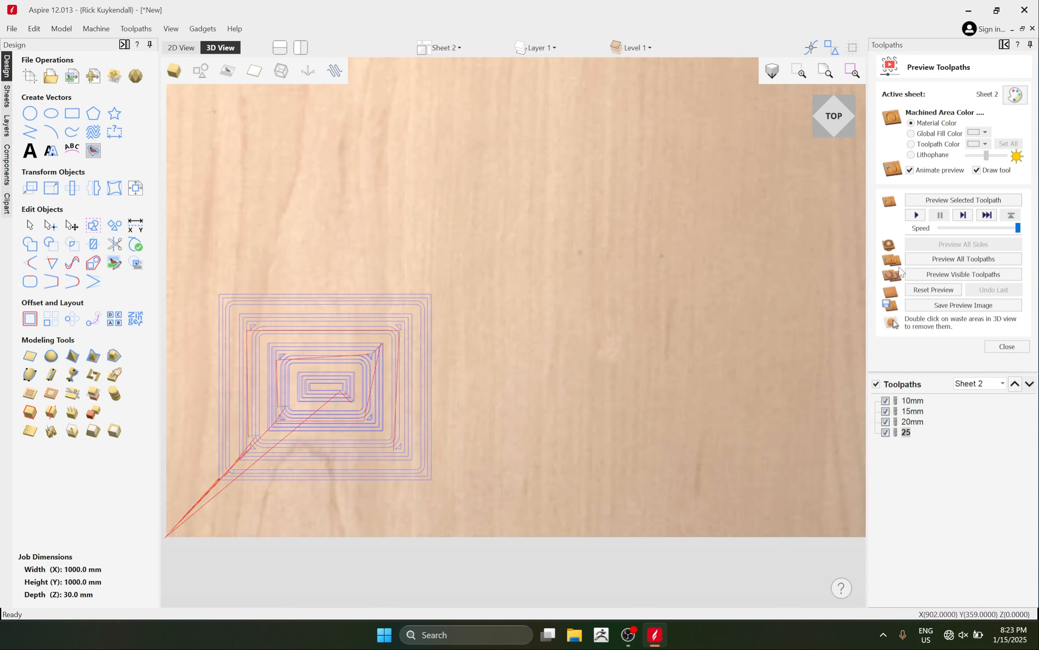
{"action": "left_click", "coordinate": [953, 262]}
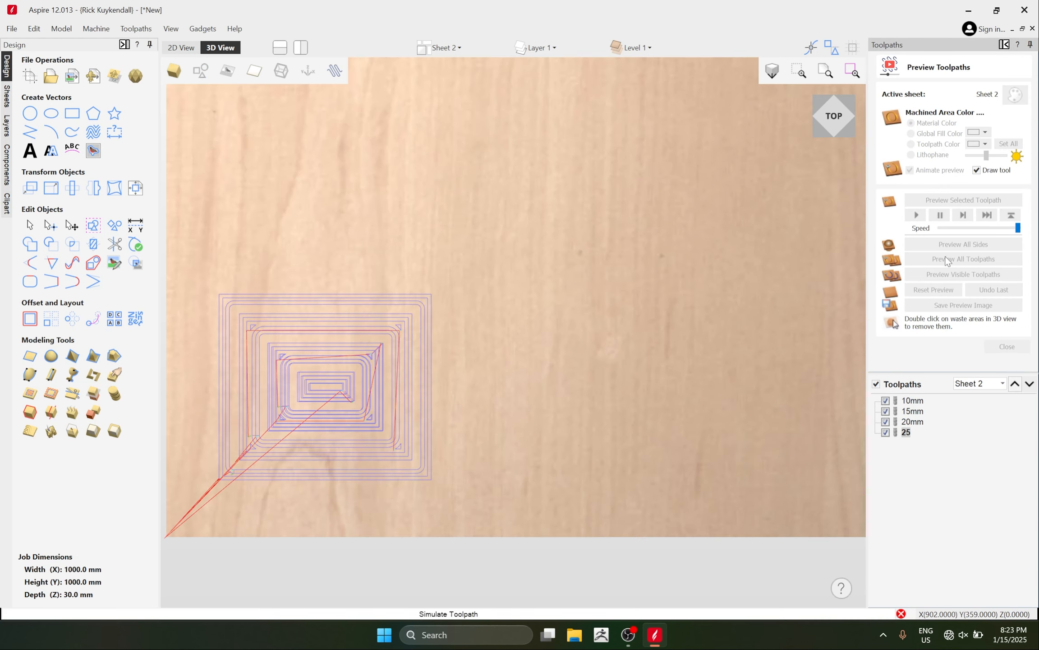
{"action": "middle_click_drag", "start_coordinate": [592, 420], "coordinate": [713, 288]}
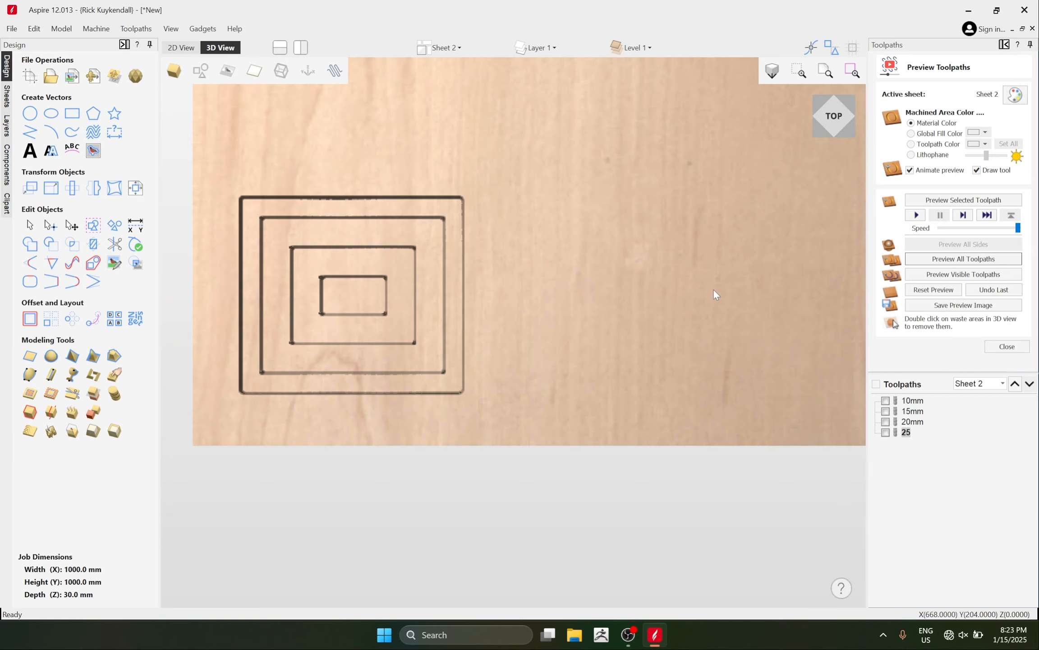
{"action": "left_click_drag", "start_coordinate": [636, 423], "coordinate": [691, 227]}
{"action": "scroll", "coordinate": [502, 359], "scroll_direction": "up", "scroll_amount": 5}
{"action": "left_click_drag", "start_coordinate": [502, 360], "coordinate": [496, 333]}
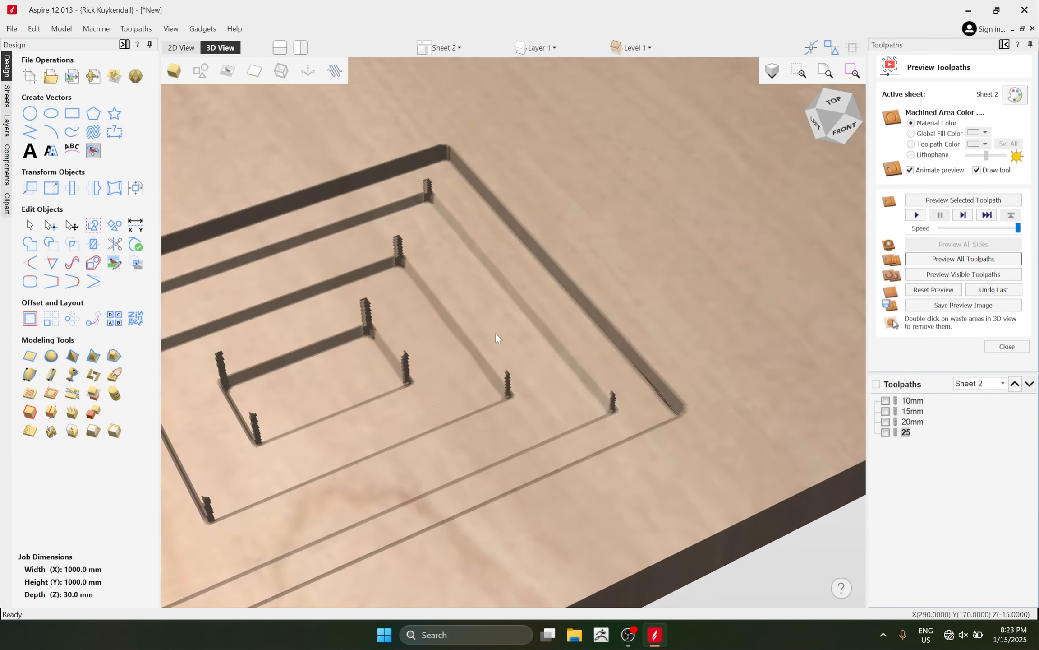
{"action": "scroll", "coordinate": [523, 335], "scroll_direction": "down", "scroll_amount": 6}
{"action": "mouse_move", "coordinate": [564, 338]}
{"action": "left_mouse_down"}
{"action": "mouse_move", "coordinate": [573, 294]}
{"action": "mouse_move", "coordinate": [555, 339]}
{"action": "left_mouse_up"}
Show all Sheet 2 toolpaths over the vectors in 2D, then hide them and close the preview.
{"action": "left_click", "coordinate": [876, 384]}
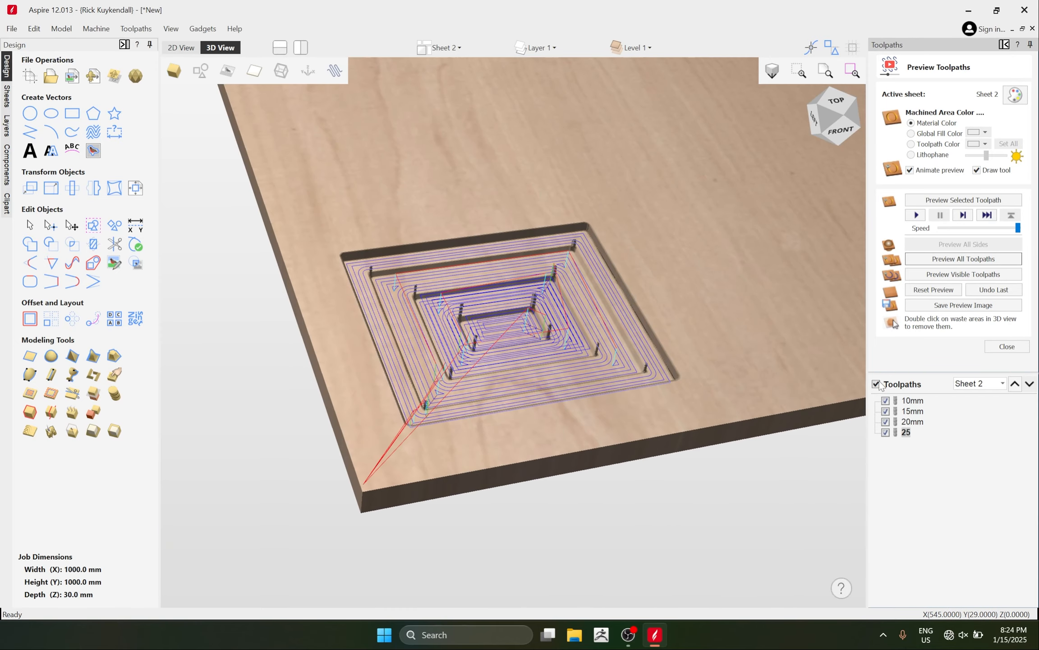
{"action": "left_click", "coordinate": [181, 47]}
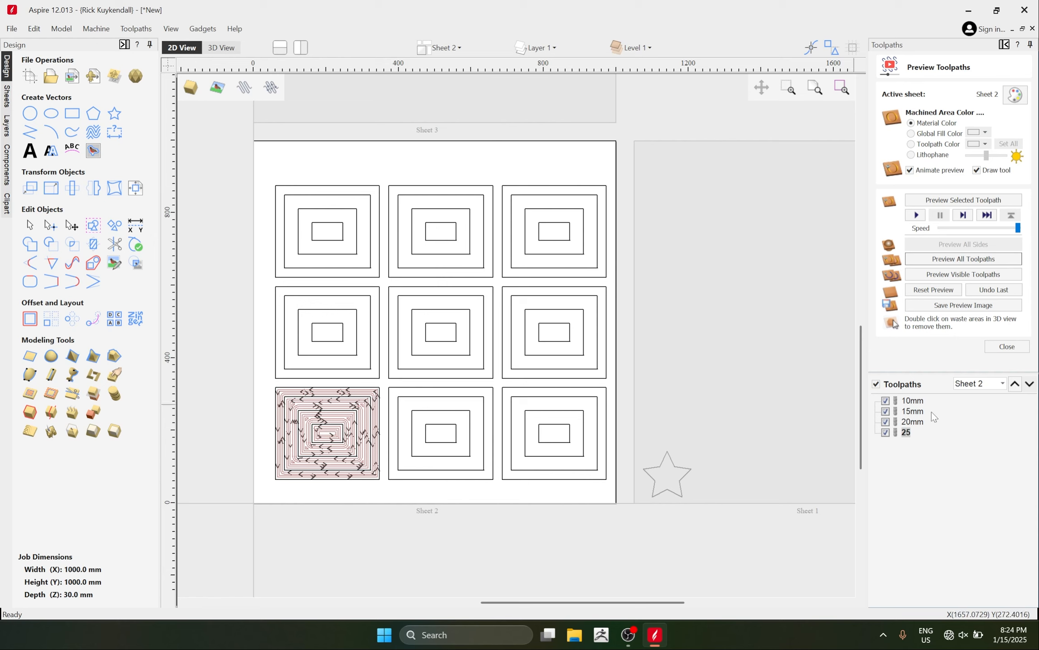
{"action": "left_click", "coordinate": [876, 385]}
{"action": "left_click", "coordinate": [1007, 346]}
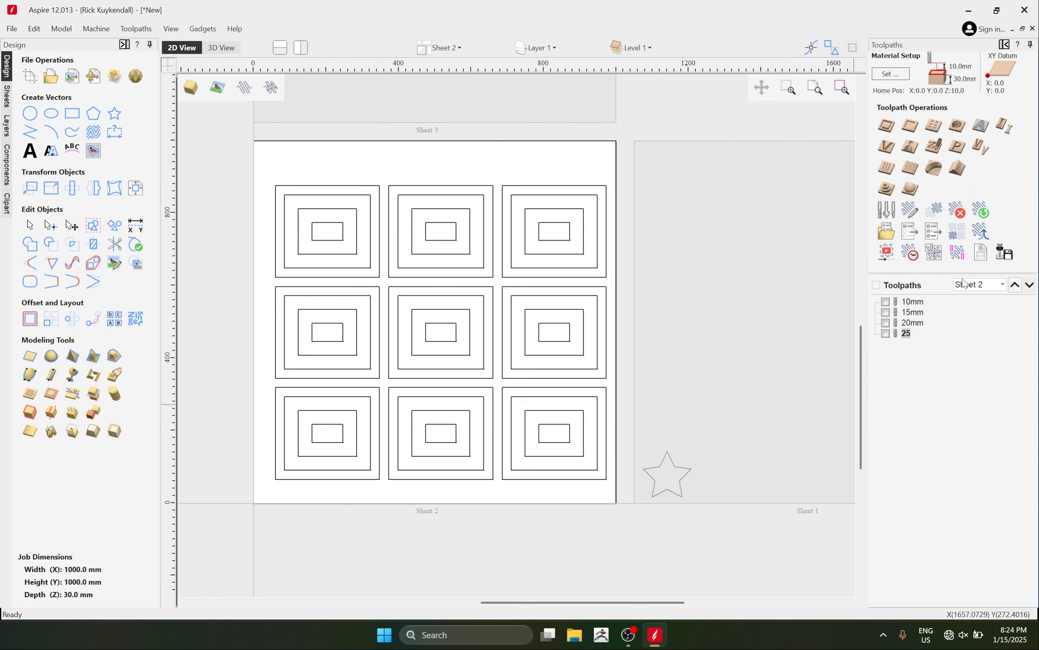
Start an array copy of all four Sheet 2 toolpaths with 3 rows and 3 columns.
{"action": "left_click", "coordinate": [958, 232]}
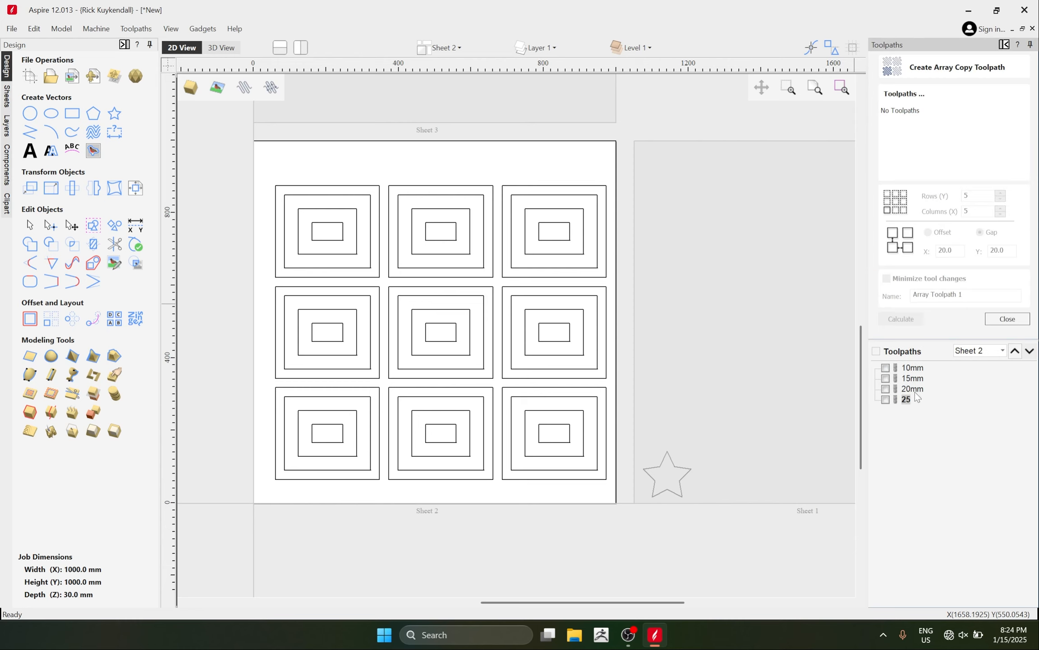
{"action": "left_click", "coordinate": [876, 354]}
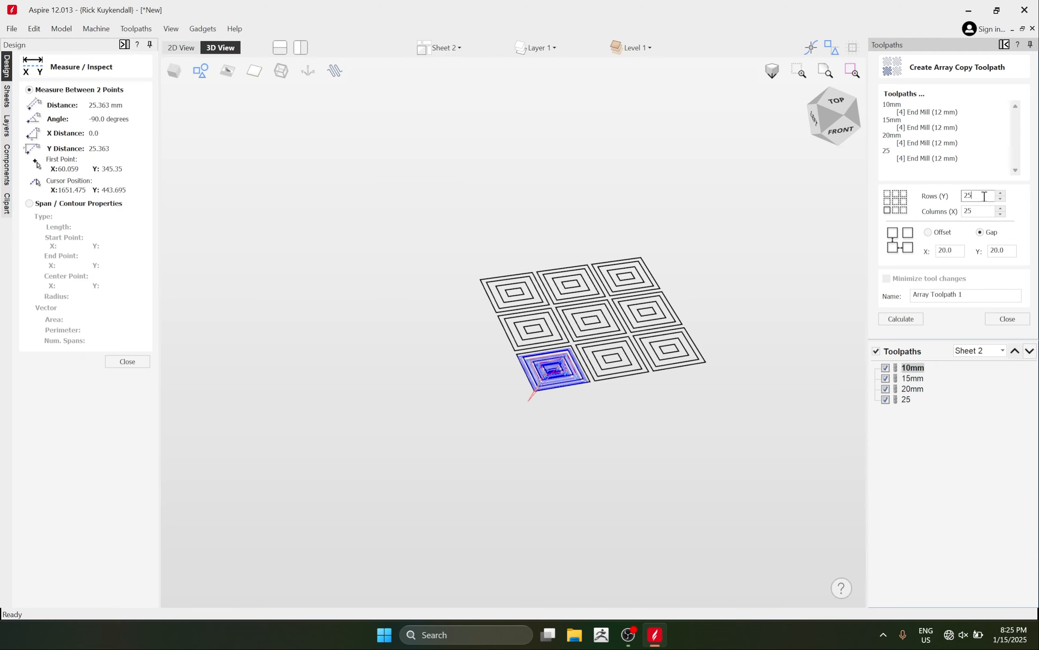
{"action": "scroll", "coordinate": [712, 316], "scroll_direction": "up", "scroll_amount": 3}
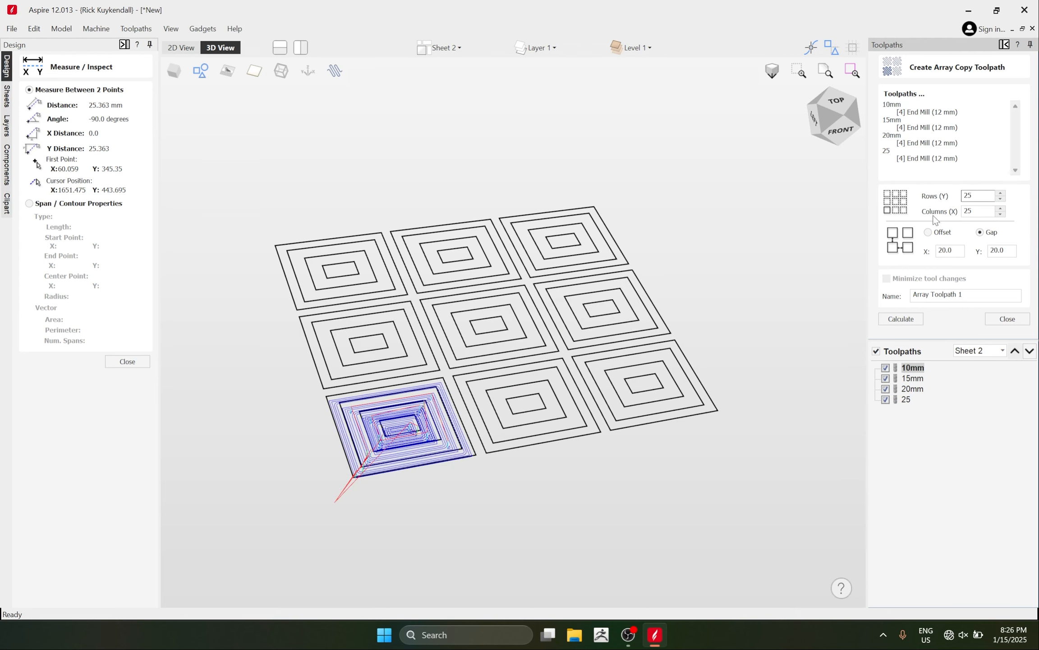
{"action": "double_click", "coordinate": [976, 195]}
{"action": "type", "text": "3"}
{"action": "key", "text": "Tab"}
{"action": "left_click", "coordinate": [951, 251]}
Measure the vertical gap between the outer rectangles of the upper and middle rows in the first column.
{"action": "left_click", "coordinate": [135, 362]}
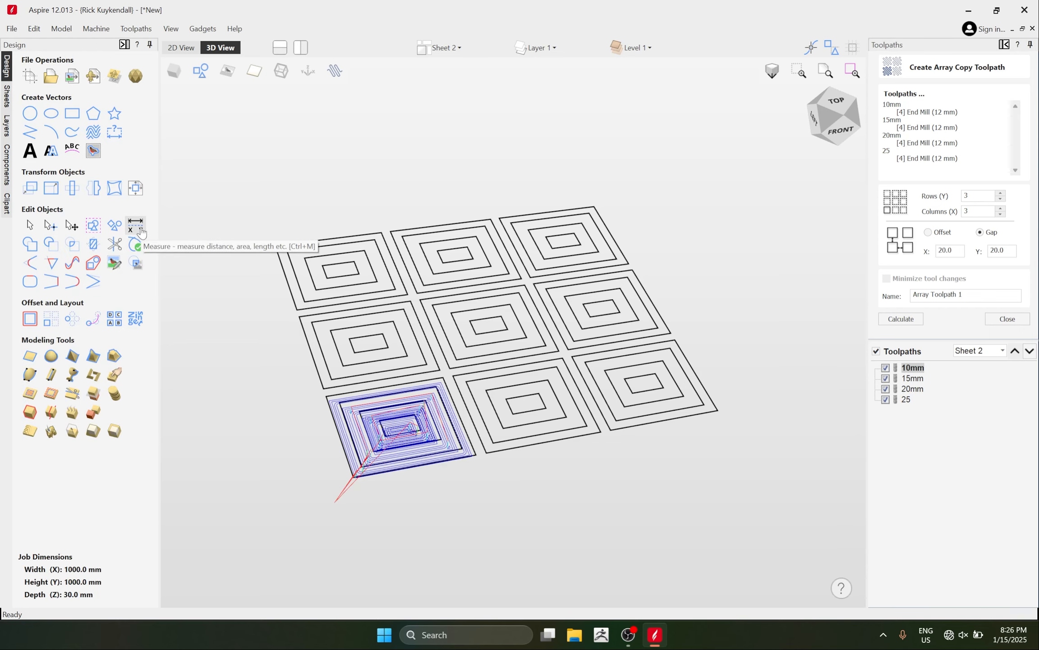
{"action": "left_click", "coordinate": [135, 239]}
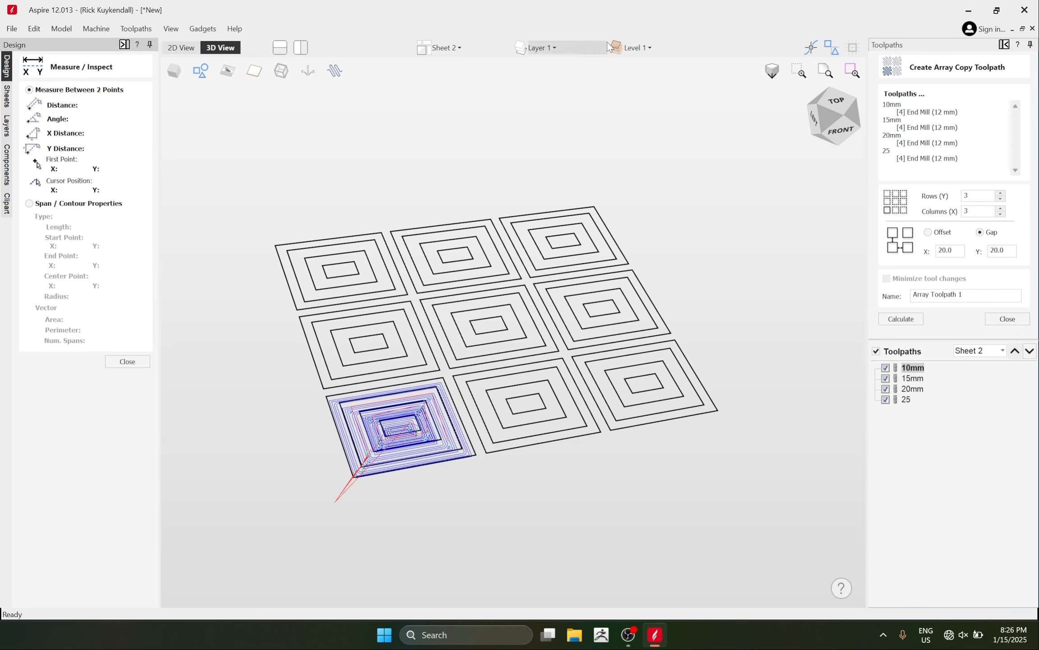
{"action": "left_click", "coordinate": [836, 72]}
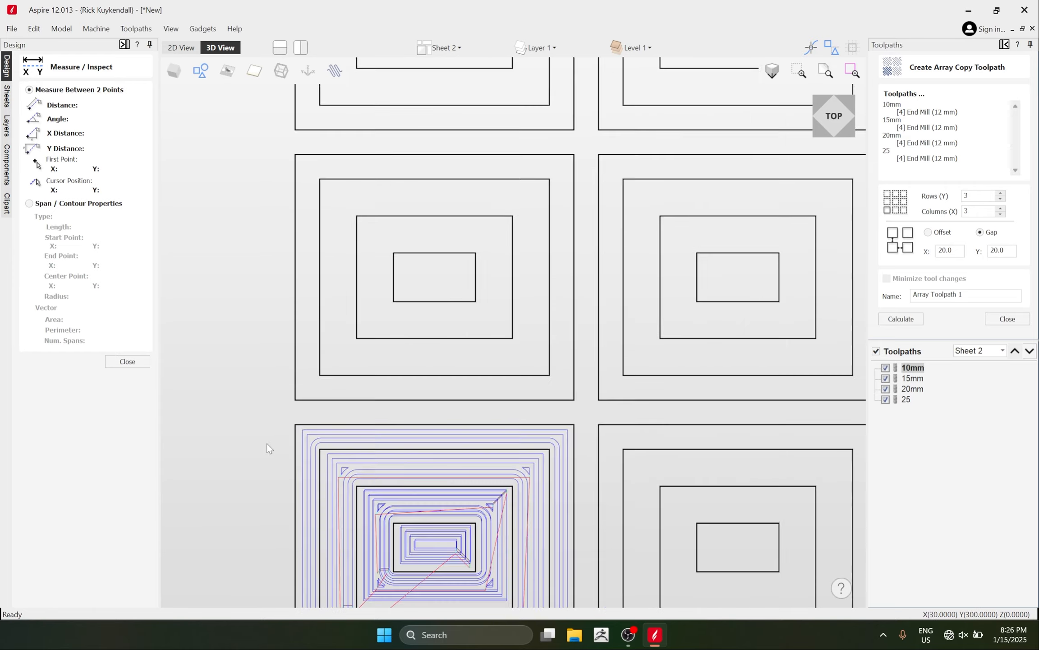
{"action": "left_click", "coordinate": [181, 48]}
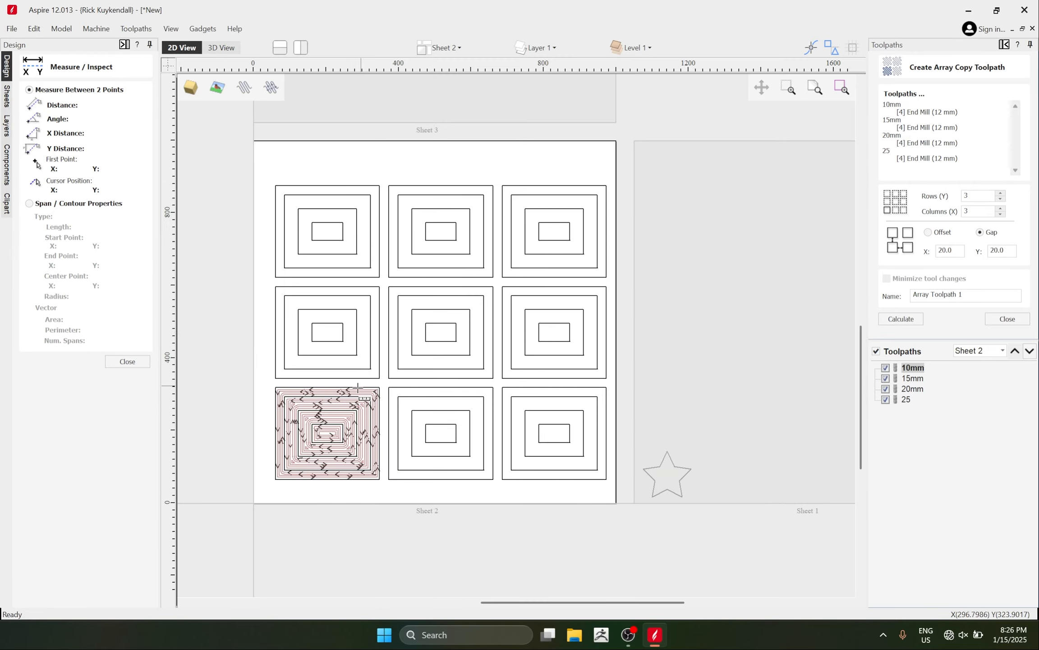
{"action": "scroll", "coordinate": [271, 385], "scroll_direction": "up", "scroll_amount": 4}
{"action": "scroll", "coordinate": [300, 216], "scroll_direction": "down", "scroll_amount": 4}
{"action": "scroll", "coordinate": [300, 216], "scroll_direction": "up", "scroll_amount": 3}
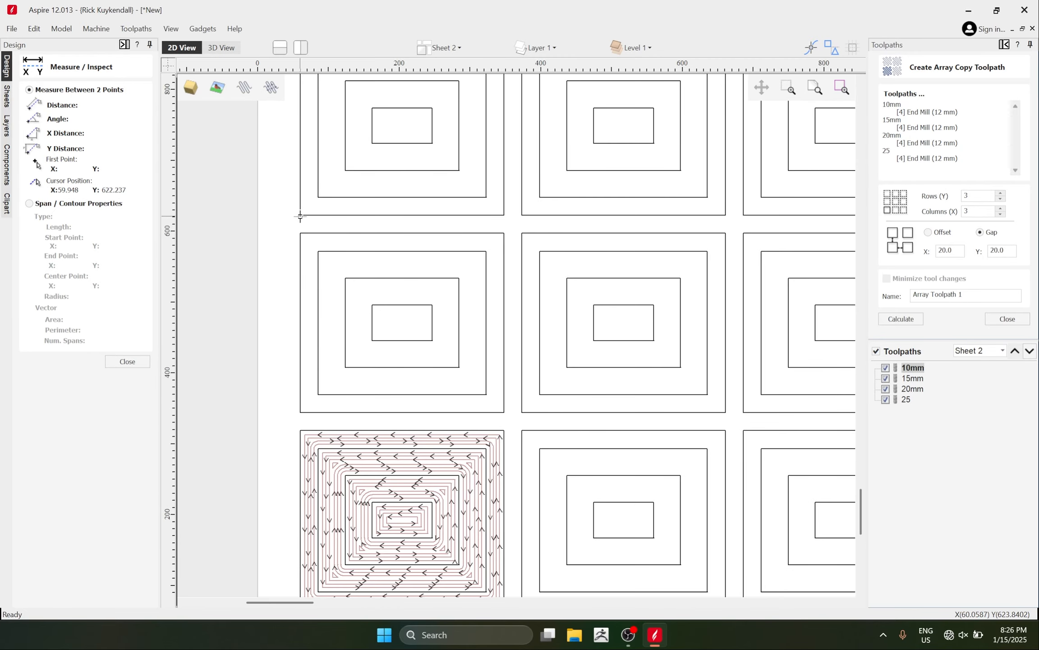
{"action": "left_click_drag", "start_coordinate": [300, 216], "coordinate": [302, 233]}
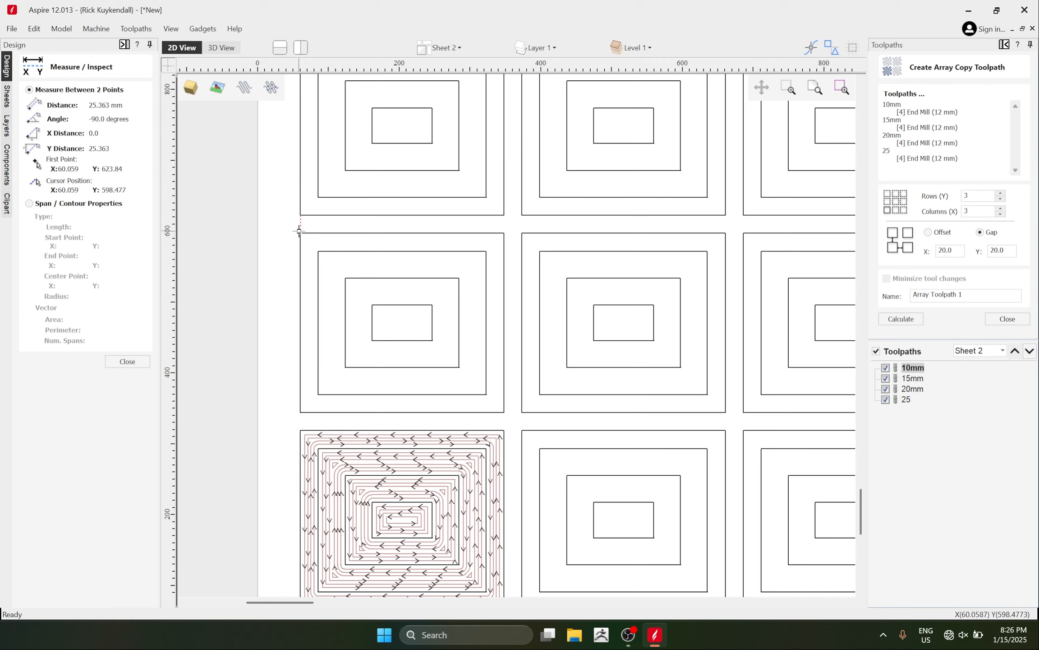
{"action": "left_click", "coordinate": [299, 231]}
Set both the X and Y gaps of the array to 25.363 mm and calculate the array toolpath.
{"action": "double_click", "coordinate": [999, 250]}
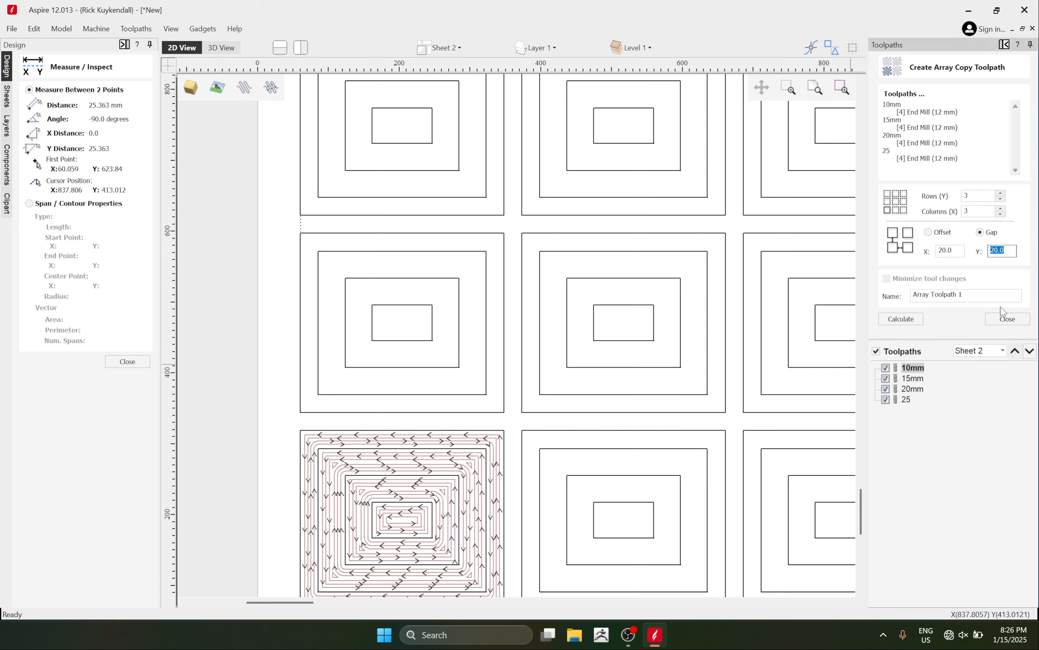
{"action": "type", "text": "25"}
{"action": "left_click_drag", "start_coordinate": [1013, 248], "coordinate": [993, 247]}
{"action": "key", "text": "ctrl+c"}
{"action": "left_click_drag", "start_coordinate": [962, 250], "coordinate": [936, 250]}
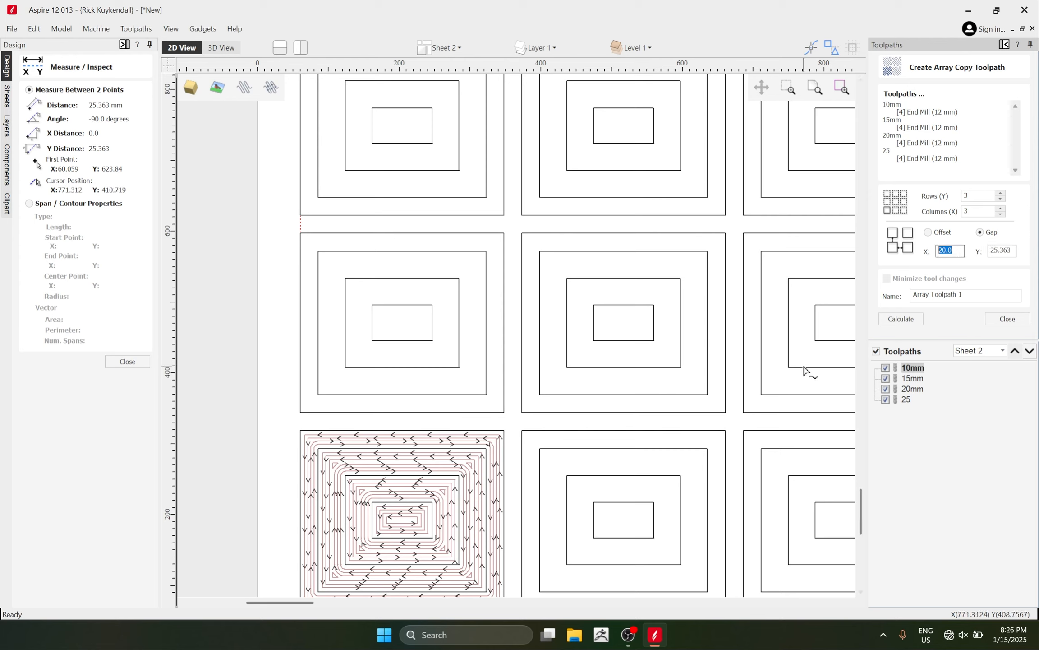
{"action": "key", "text": "ctrl+v"}
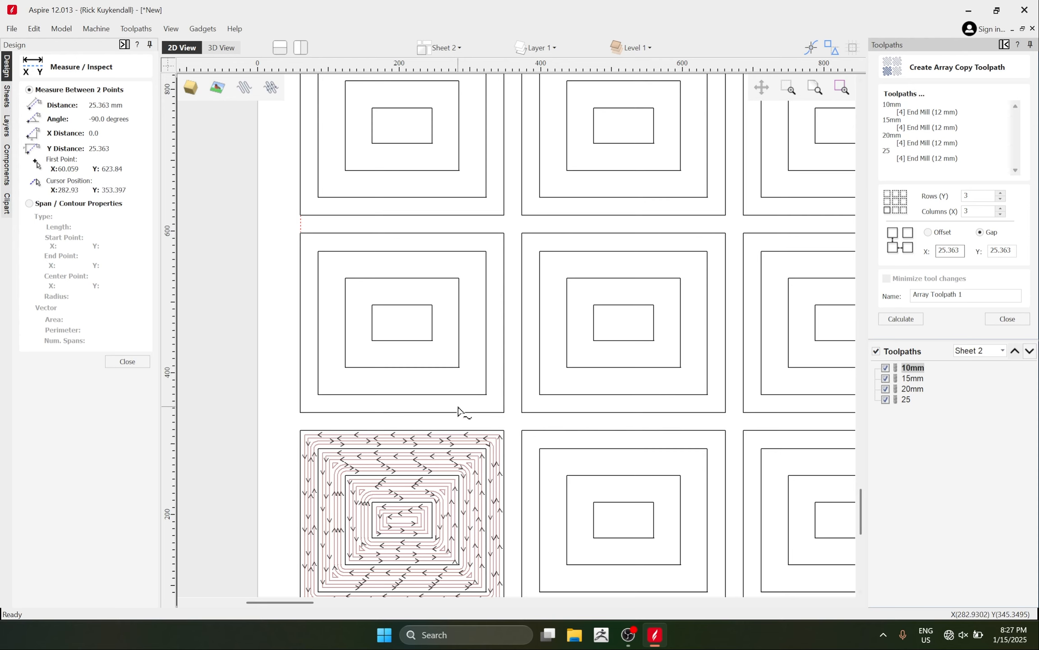
{"action": "scroll", "coordinate": [494, 438], "scroll_direction": "down", "scroll_amount": 3}
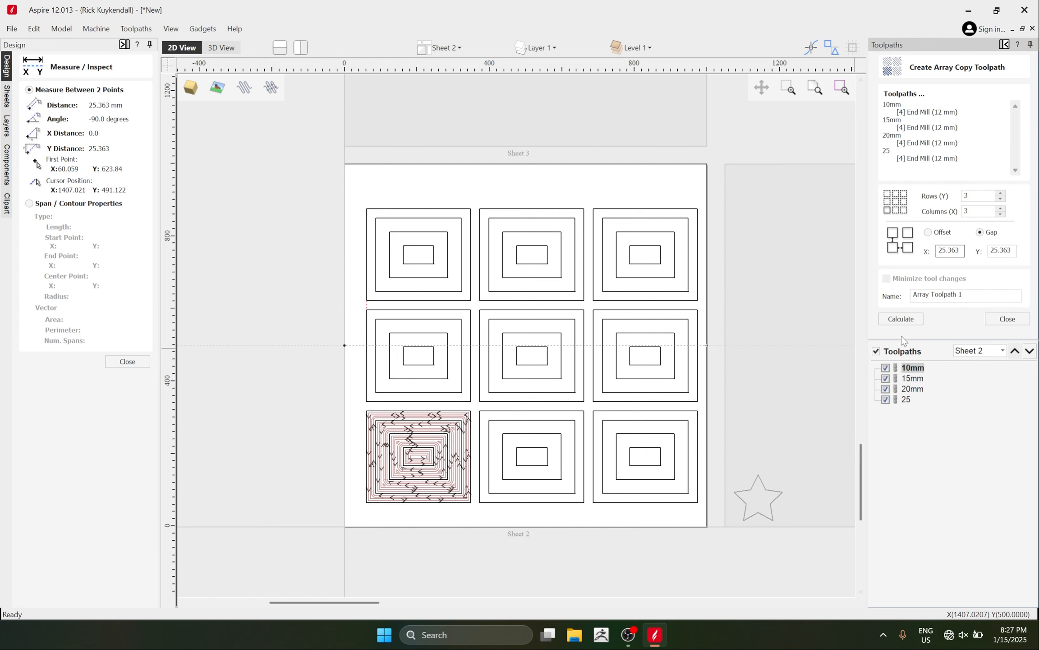
{"action": "left_click", "coordinate": [901, 318]}
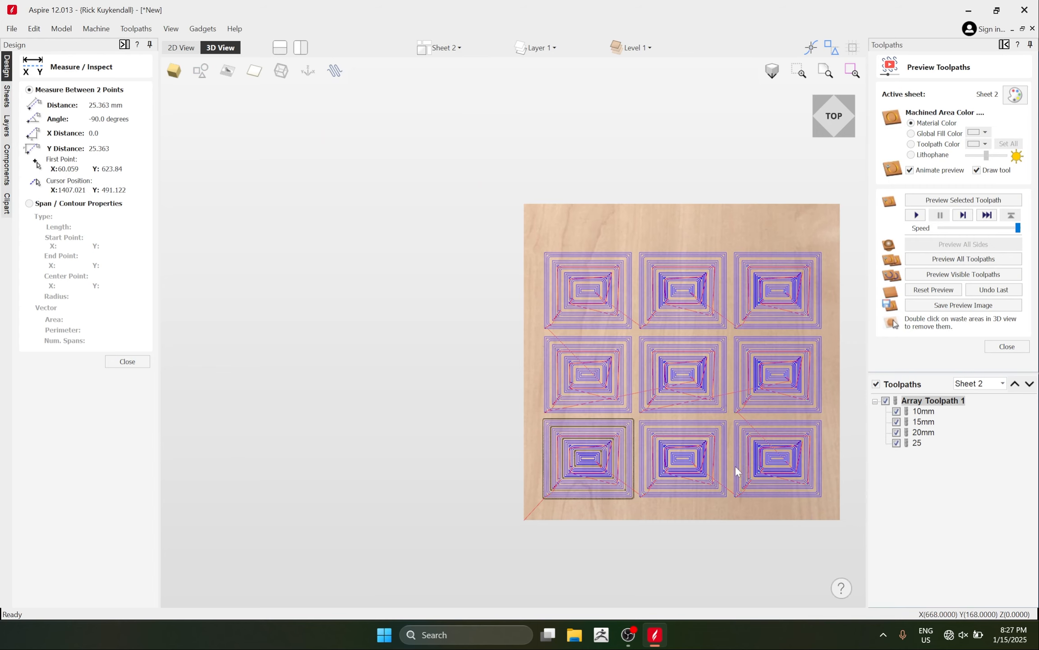
Reset the preview, simulate the complete array toolpath and inspect the nine cut pockets from an angle.
{"action": "left_click", "coordinate": [927, 291]}
{"action": "left_click", "coordinate": [946, 259]}
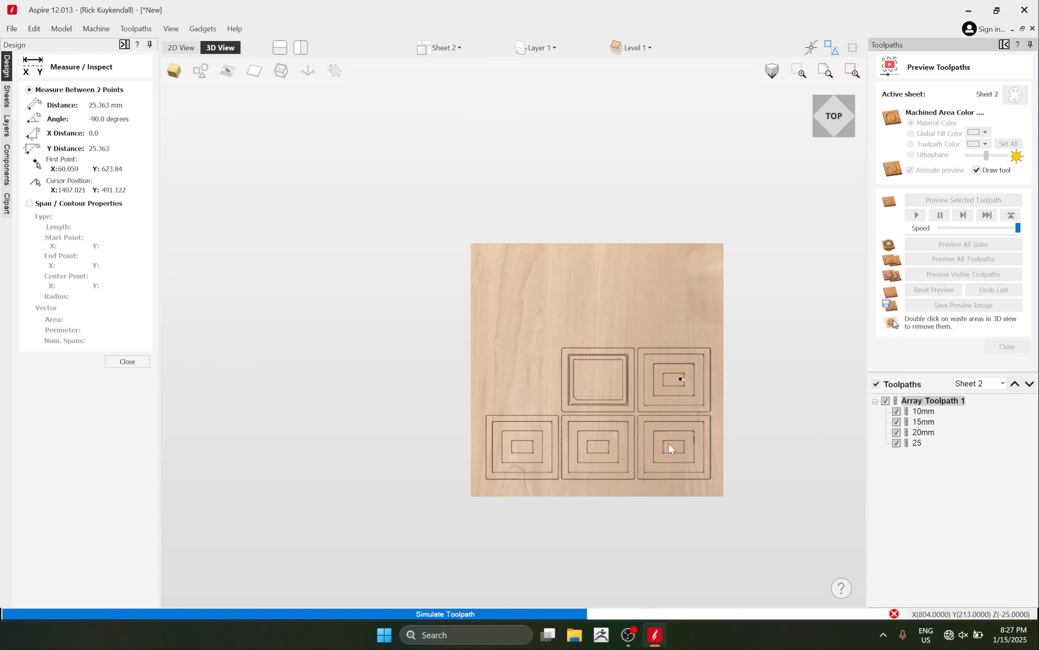
{"action": "scroll", "coordinate": [585, 411], "scroll_direction": "up", "scroll_amount": 4}
{"action": "scroll", "coordinate": [586, 411], "scroll_direction": "up", "scroll_amount": 2}
{"action": "left_click_drag", "start_coordinate": [582, 479], "coordinate": [641, 281]}
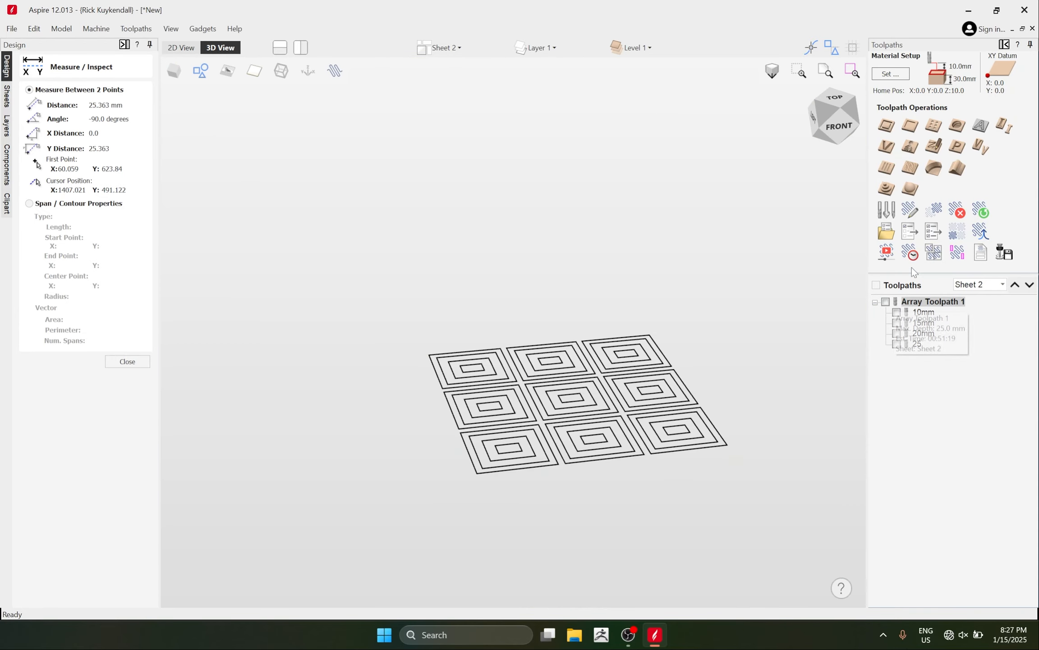
{"action": "left_click", "coordinate": [886, 252]}
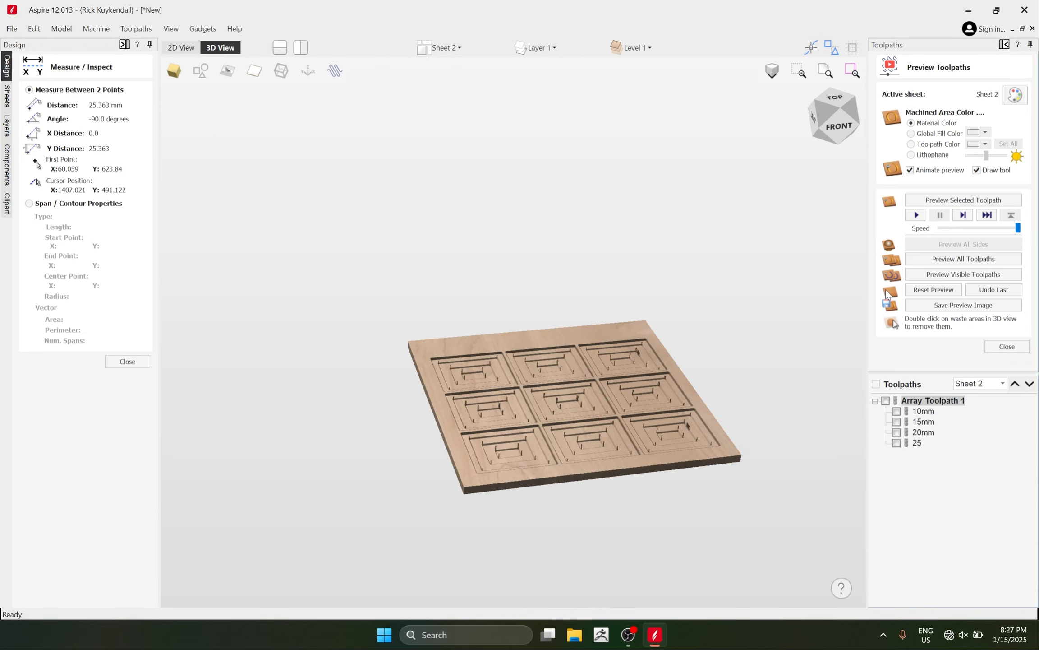
Reset the preview and replay the array toolpath at a slow speed to follow the cutting order, then raise it to maximum.
{"action": "left_click", "coordinate": [955, 231]}
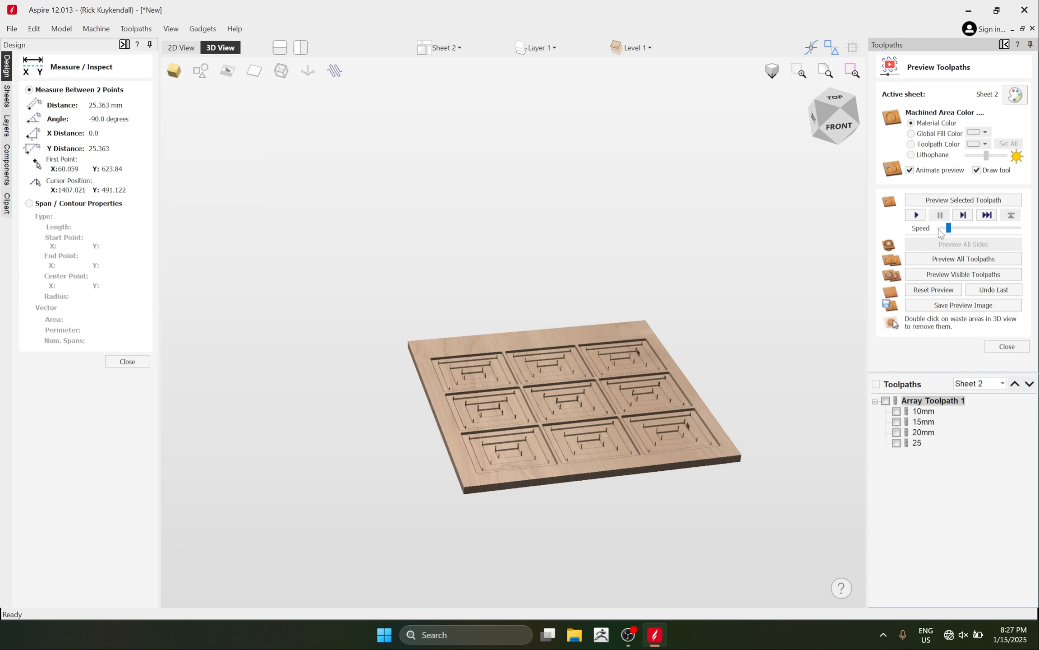
{"action": "left_click", "coordinate": [918, 215]}
{"action": "left_click", "coordinate": [922, 291]}
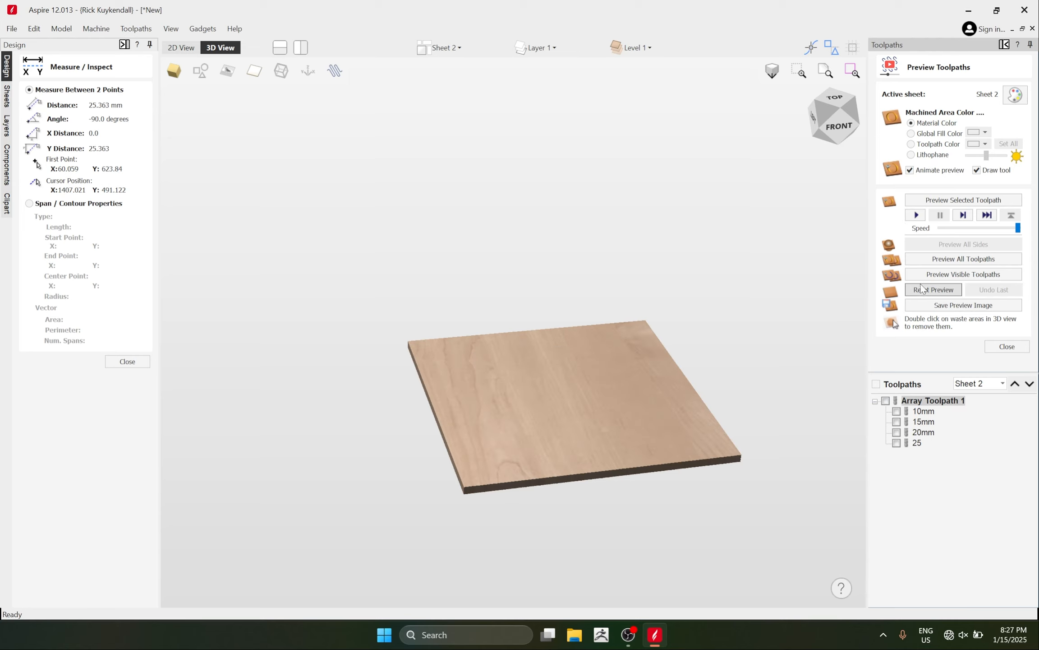
{"action": "left_click", "coordinate": [949, 228]}
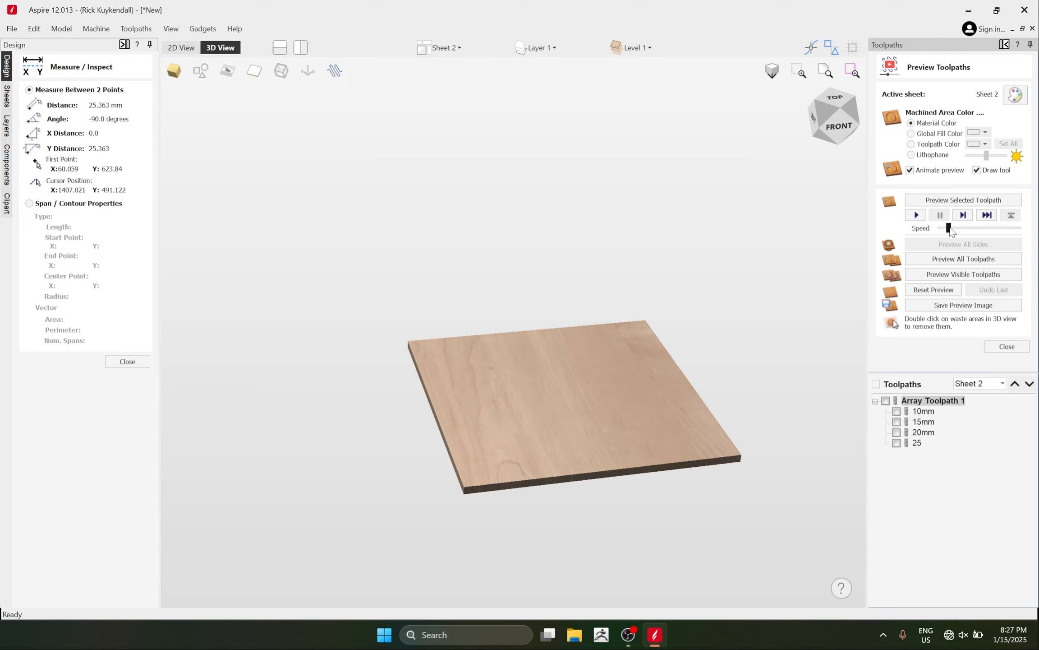
{"action": "left_click_drag", "start_coordinate": [949, 228], "coordinate": [958, 229]}
{"action": "left_click", "coordinate": [916, 215]}
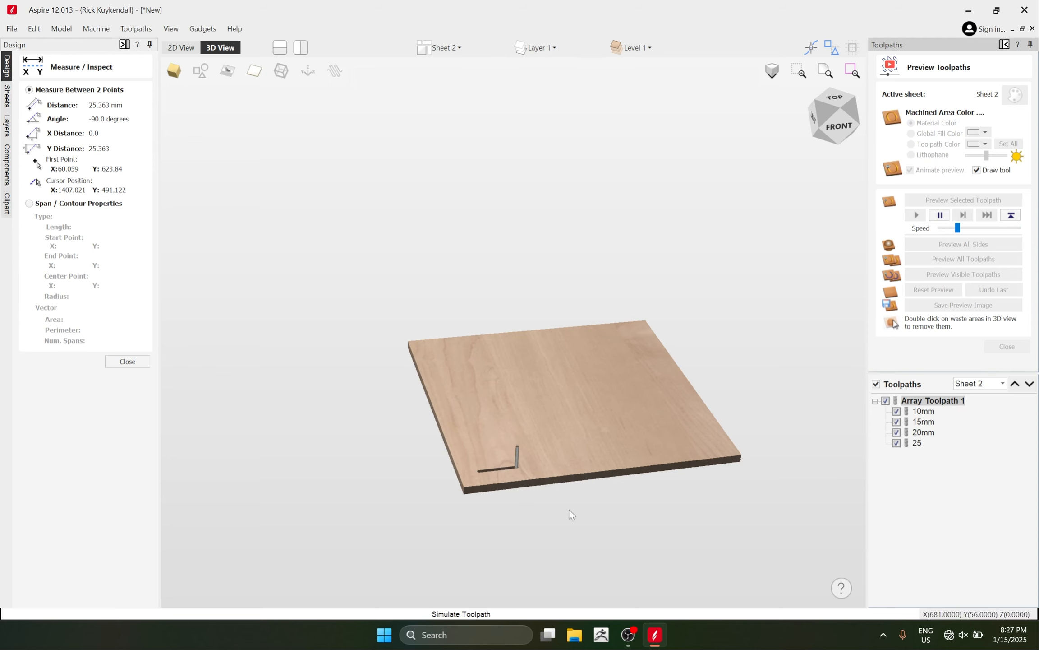
{"action": "scroll", "coordinate": [467, 482], "scroll_direction": "up", "scroll_amount": 3}
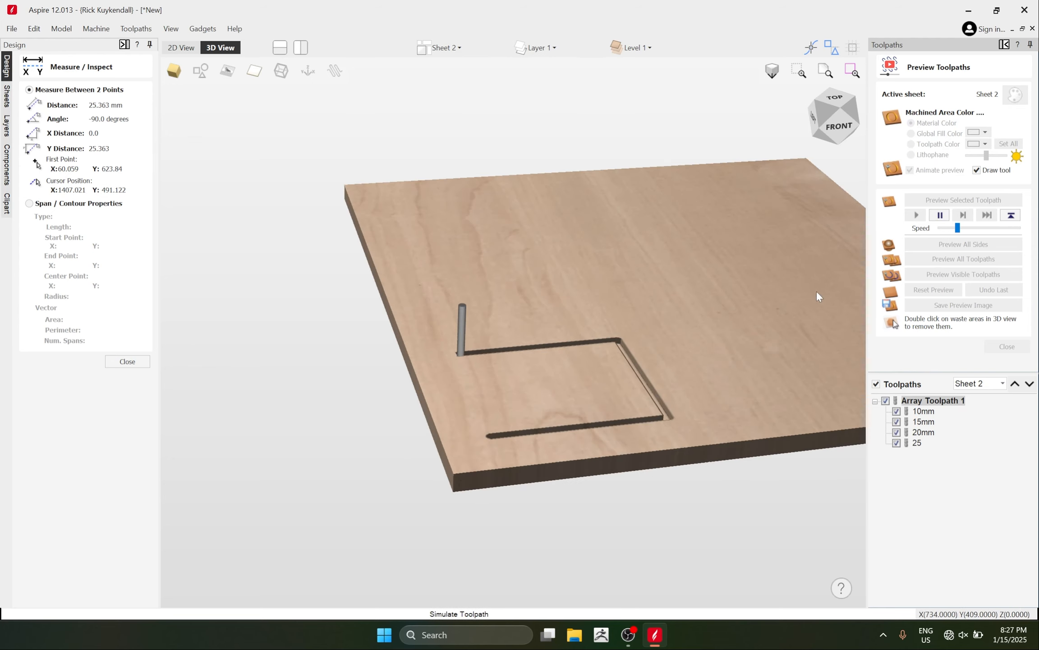
{"action": "left_click_drag", "start_coordinate": [961, 230], "coordinate": [1037, 229]}
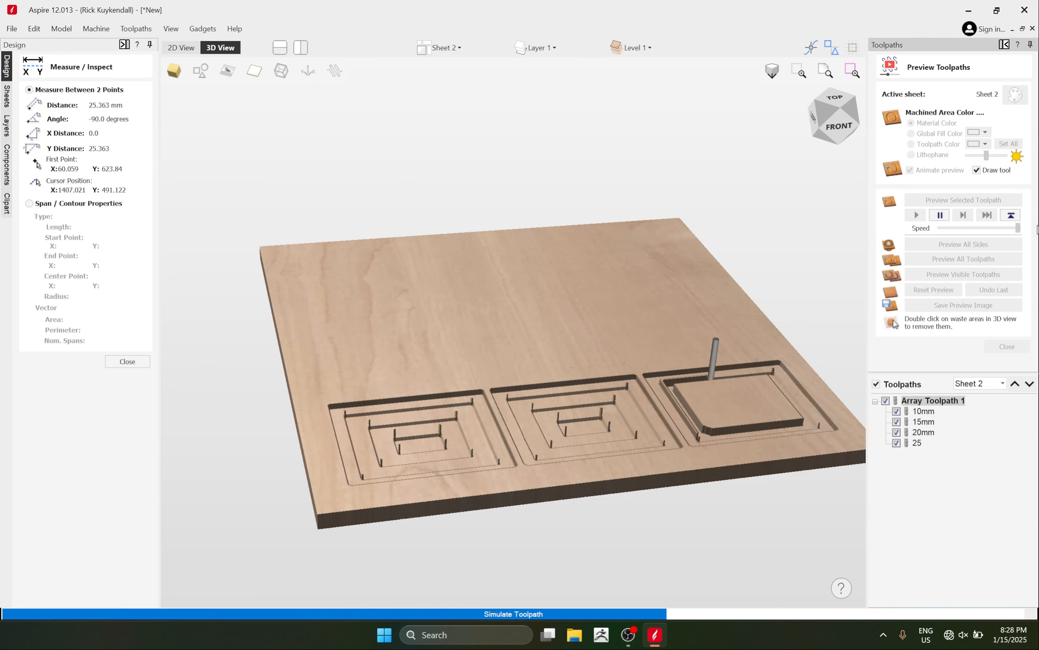
Return to the 2D view of Sheet 2, close the toolpath preview and review the nested rectangles.
{"action": "left_click", "coordinate": [185, 48]}
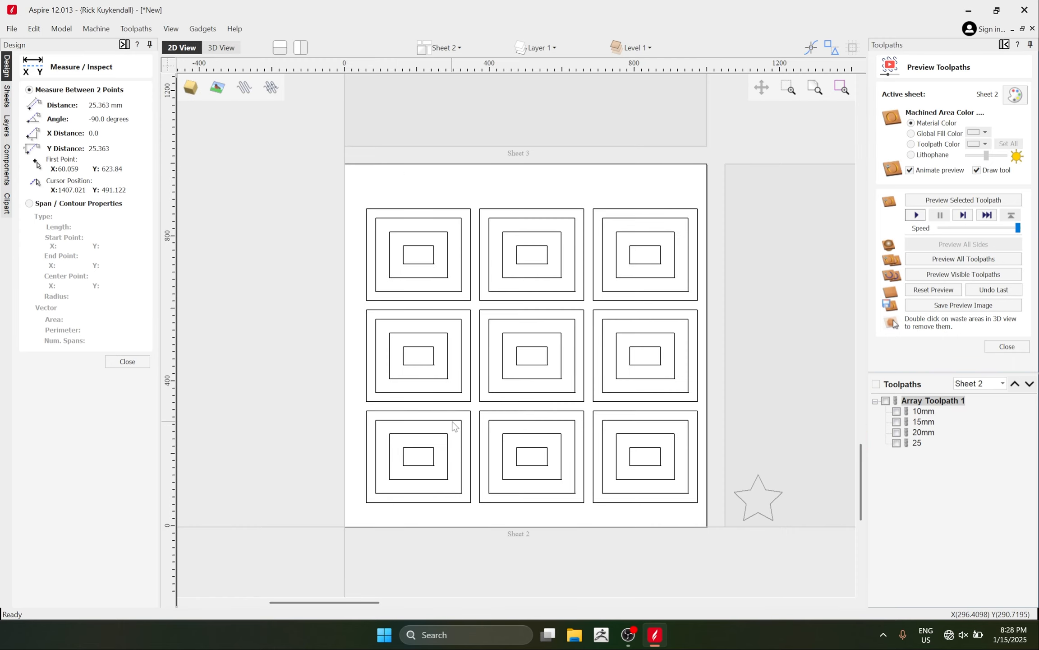
{"action": "left_click", "coordinate": [999, 347]}
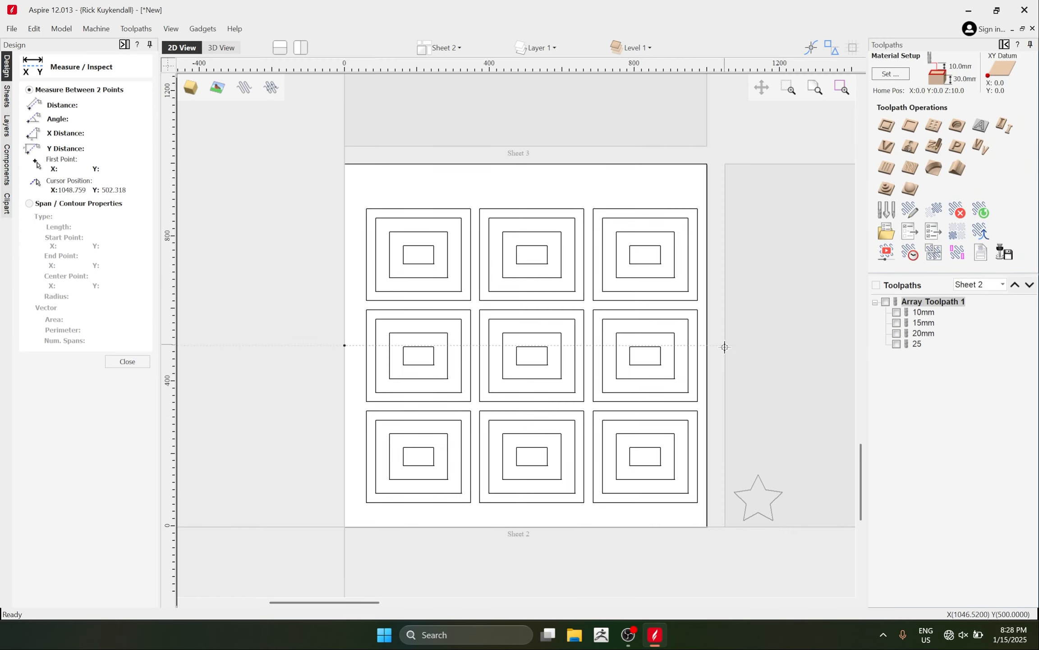
{"action": "scroll", "coordinate": [387, 488], "scroll_direction": "up", "scroll_amount": 2}
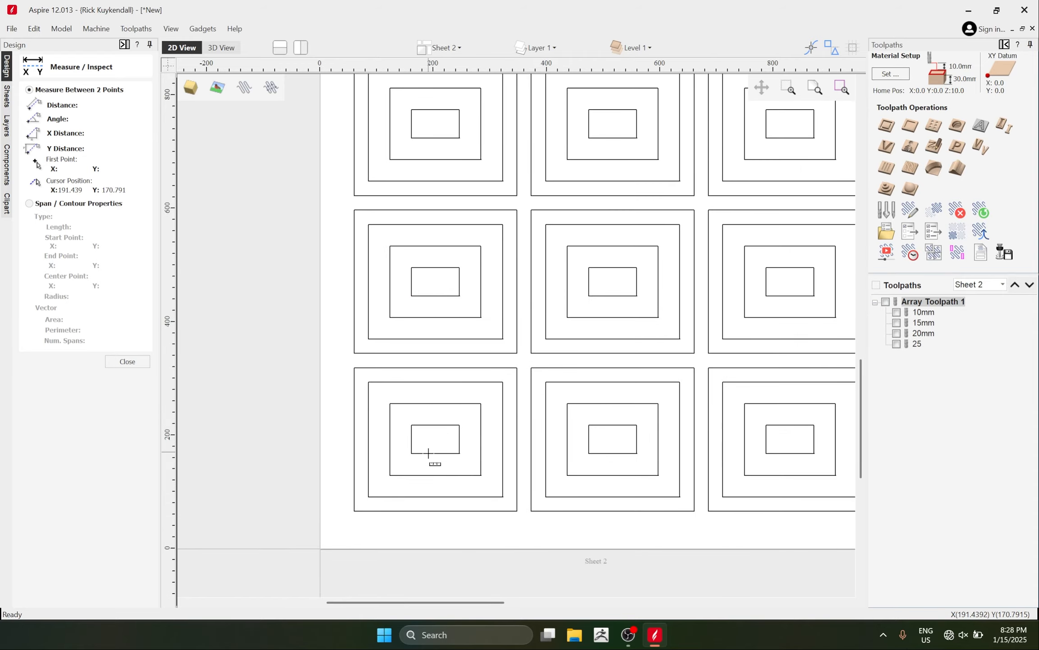
{"action": "scroll", "coordinate": [428, 453], "scroll_direction": "down", "scroll_amount": 2}
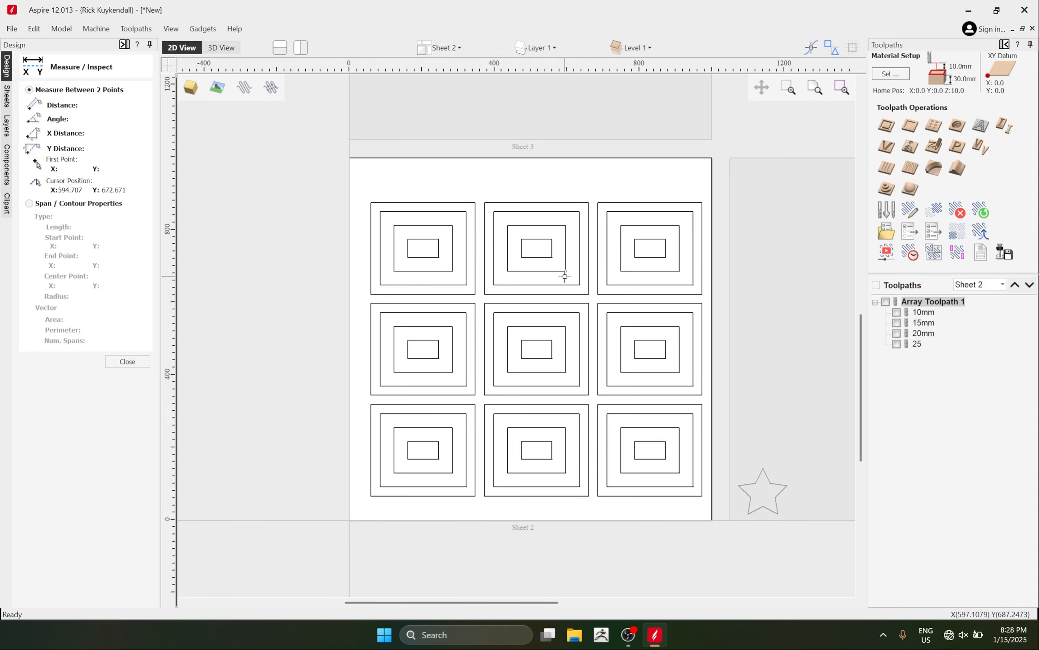
Close the measuring tool and examine the outer rectangle pairs across the grid and the 10mm toolpath's details, leaving nothing selected.
{"action": "scroll", "coordinate": [410, 489], "scroll_direction": "up", "scroll_amount": 1}
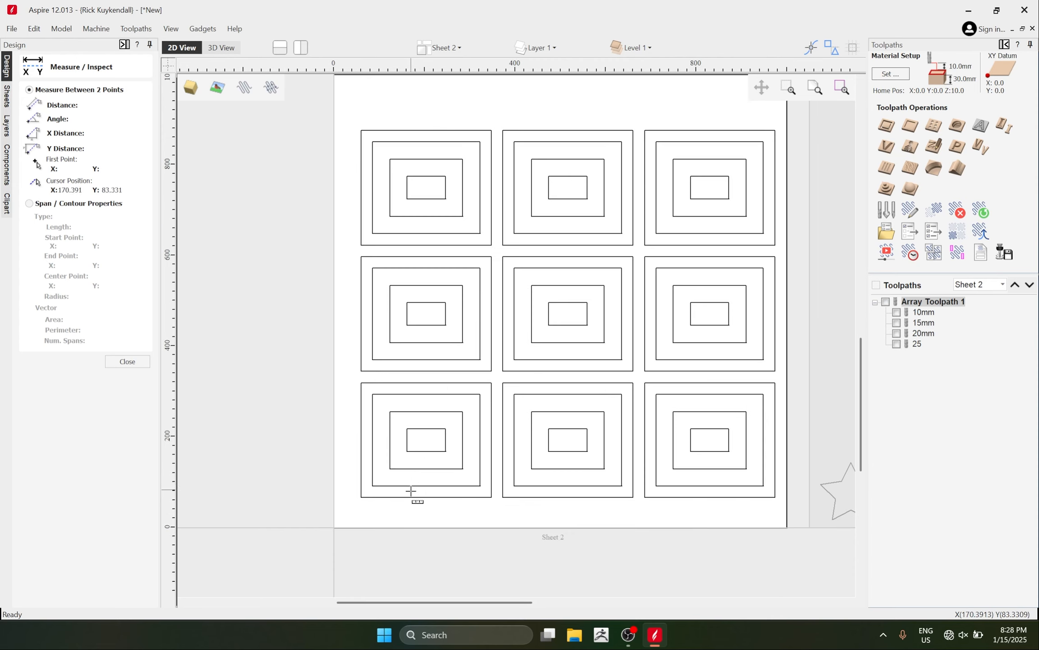
{"action": "key", "text": "Escape"}
{"action": "left_click", "coordinate": [426, 496]}
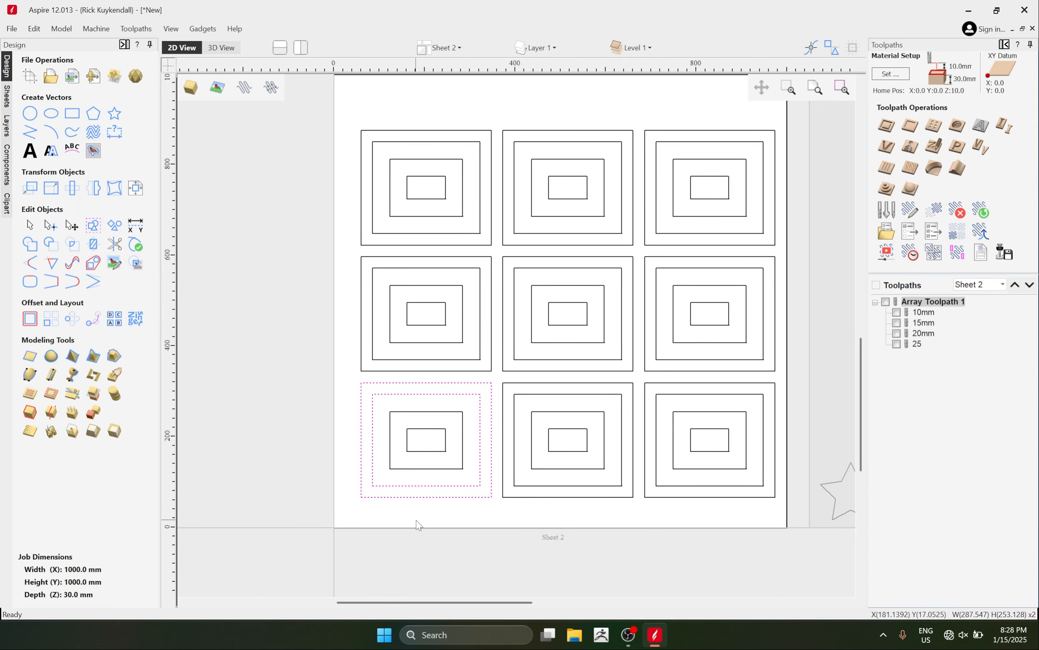
{"action": "left_click", "coordinate": [544, 497]}
{"action": "left_click", "coordinate": [684, 497]}
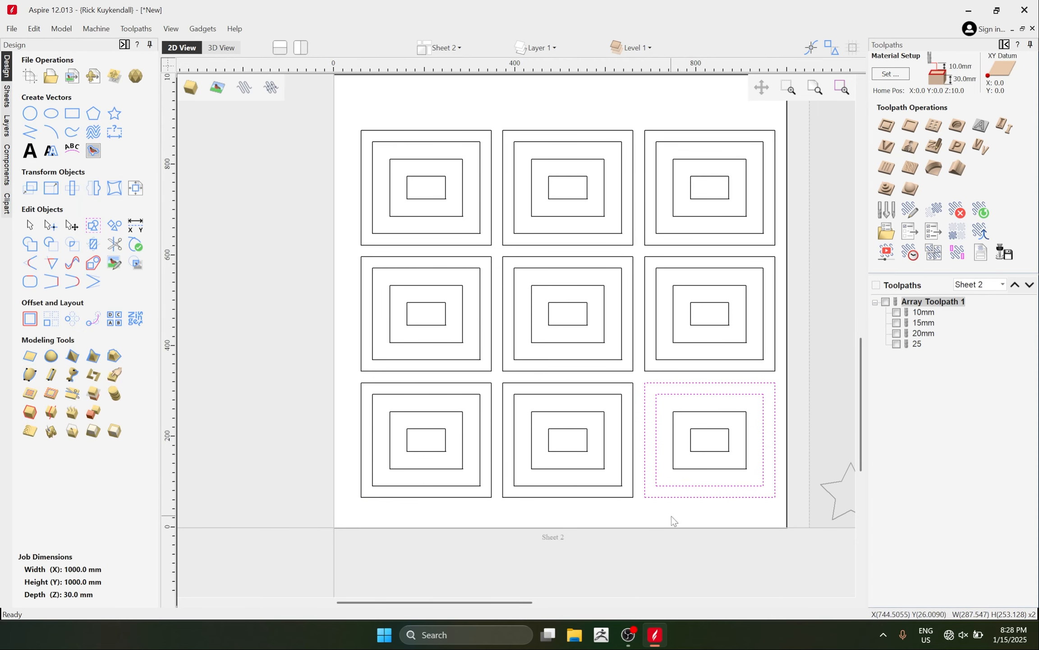
{"action": "left_click", "coordinate": [685, 370]}
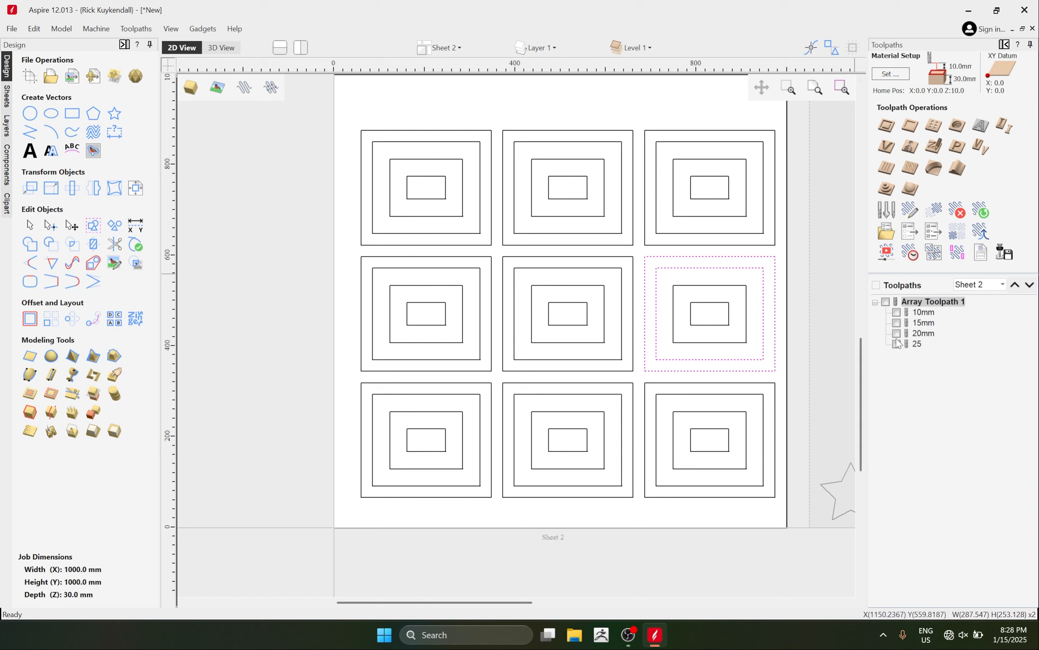
{"action": "mouse_move", "coordinate": [925, 315]}
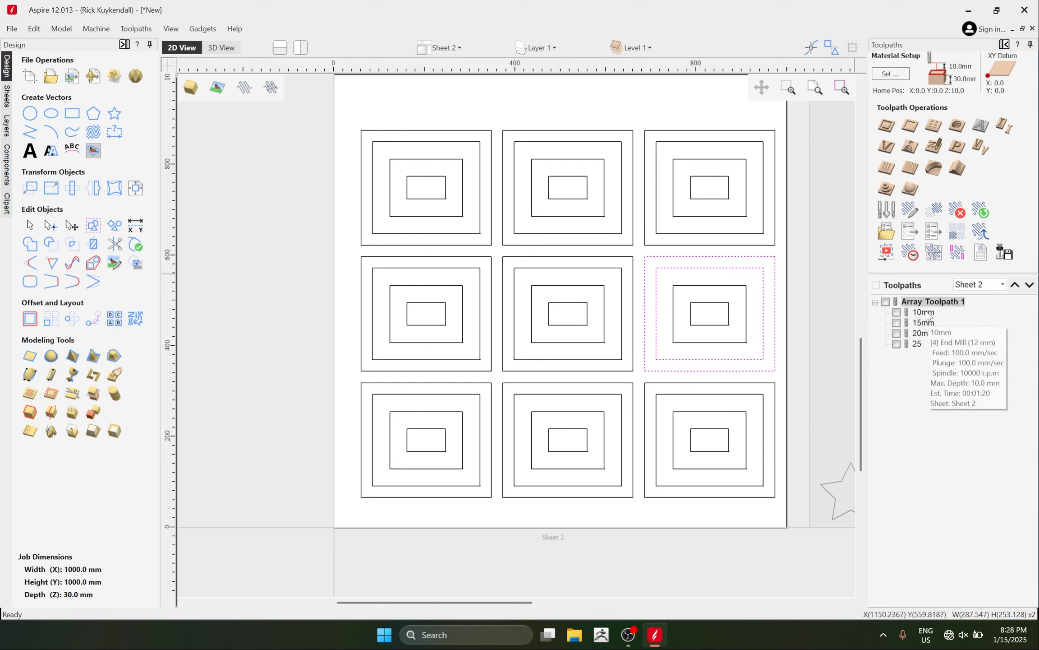
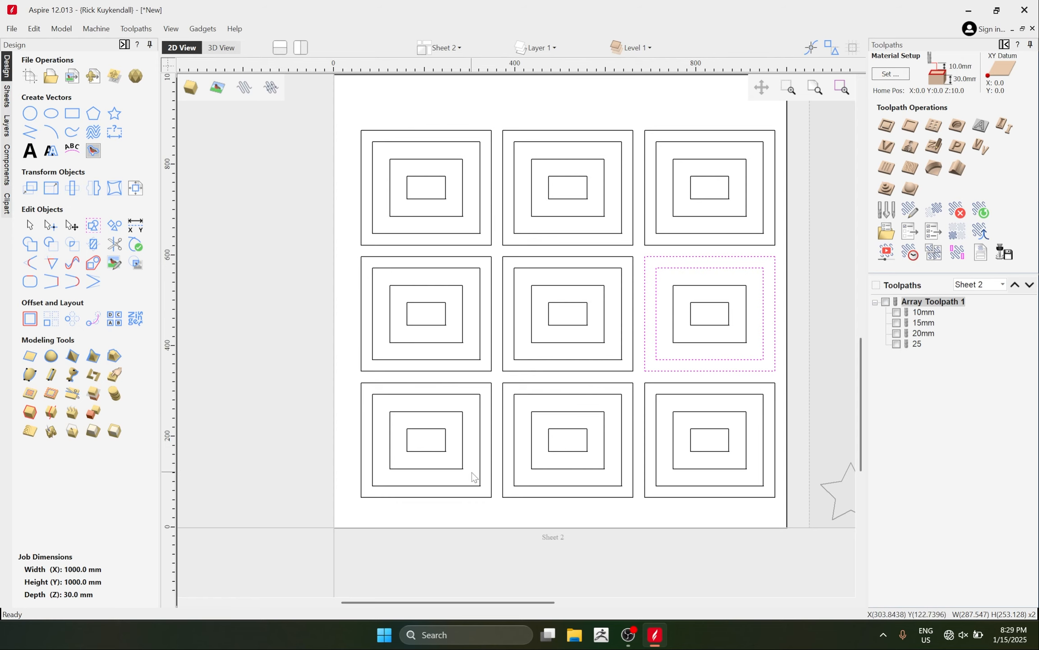
{"action": "scroll", "coordinate": [478, 479], "scroll_direction": "down", "scroll_amount": 2}
{"action": "scroll", "coordinate": [680, 414], "scroll_direction": "up", "scroll_amount": 1}
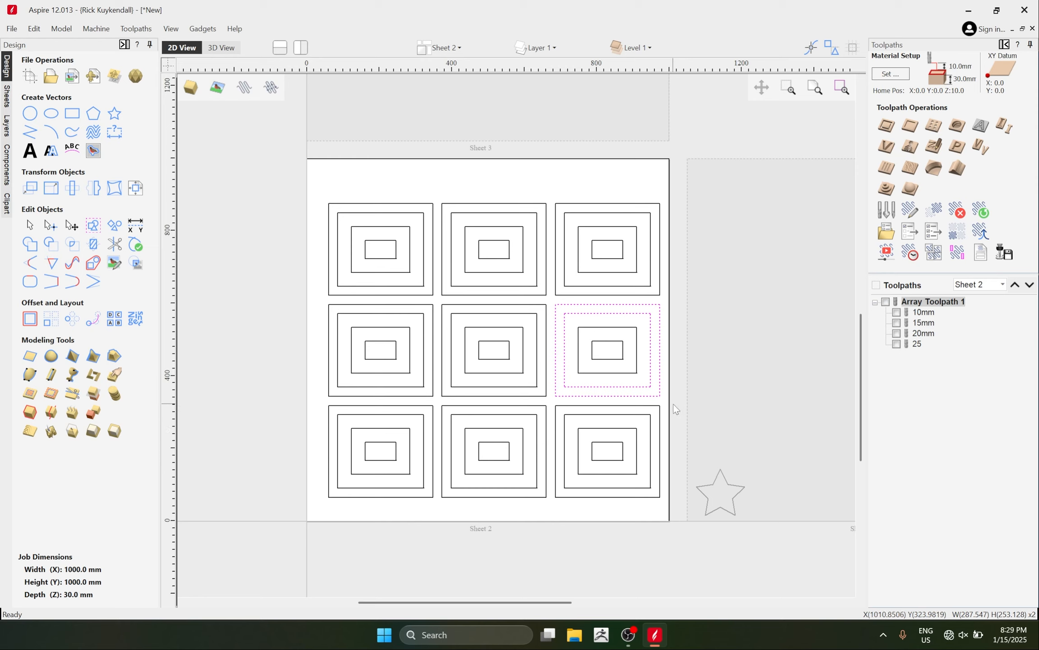
{"action": "left_click", "coordinate": [723, 380]}
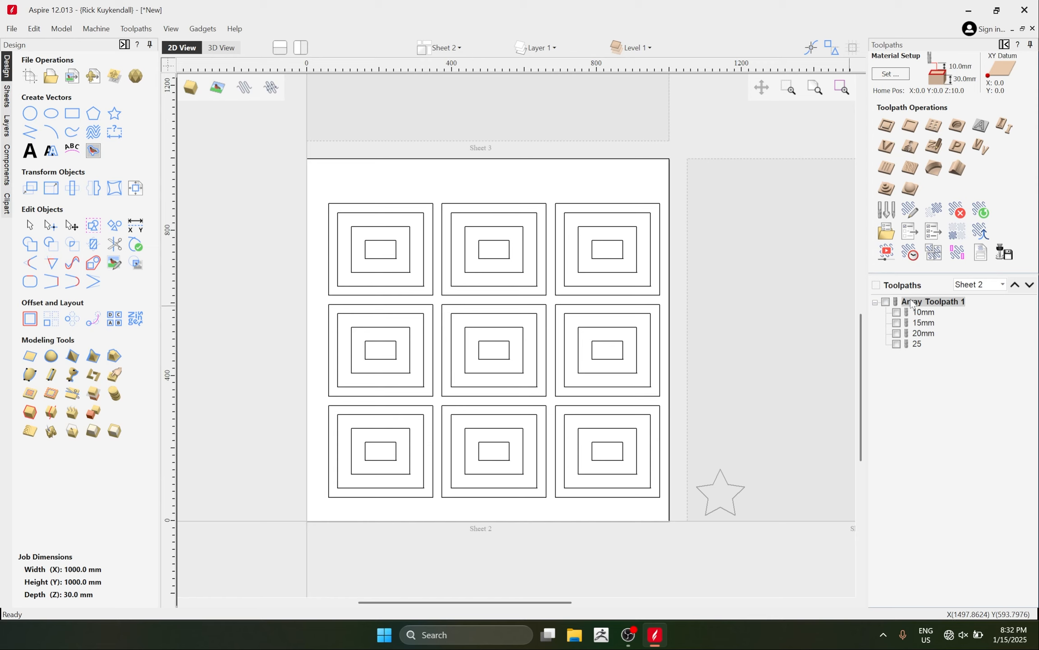
Edit the 10mm pocket toolpath to include the outer rectangle pairs of all nine grid cells, calculate it and clear the selection.
{"action": "left_click", "coordinate": [926, 313]}
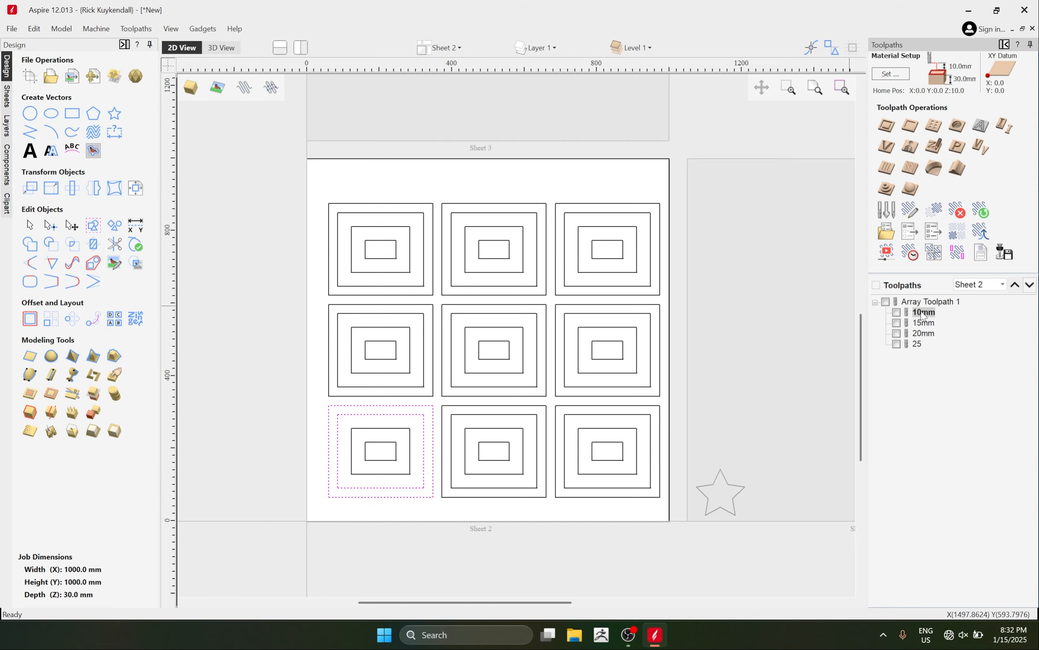
{"action": "double_click", "coordinate": [925, 313]}
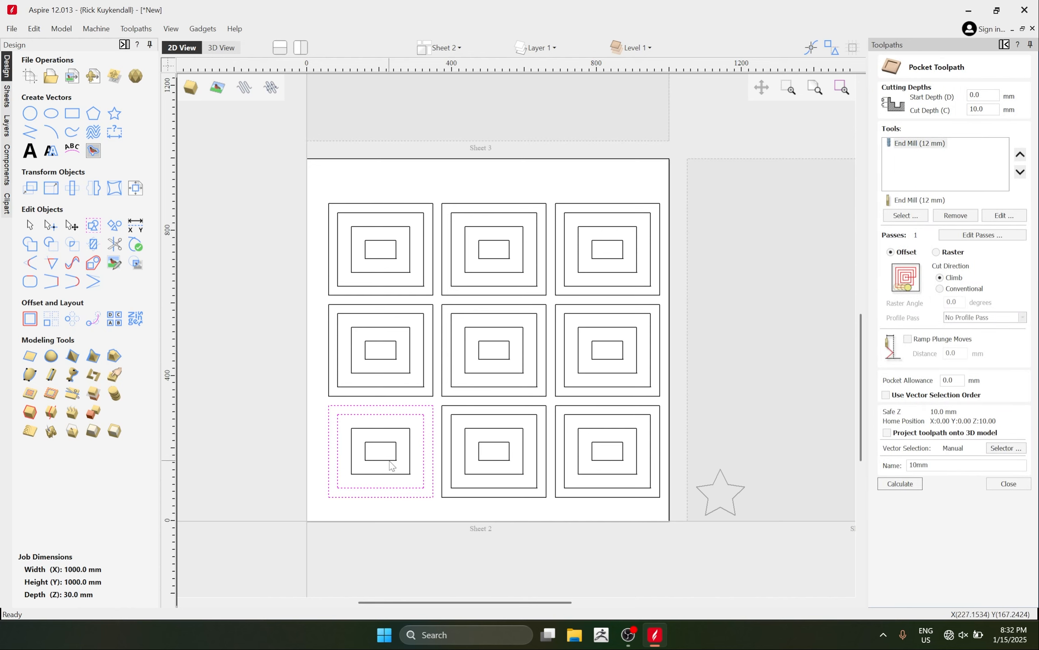
{"action": "scroll", "coordinate": [464, 386], "scroll_direction": "up", "scroll_amount": 1}
{"action": "left_click_drag", "start_coordinate": [459, 381], "coordinate": [438, 401]}
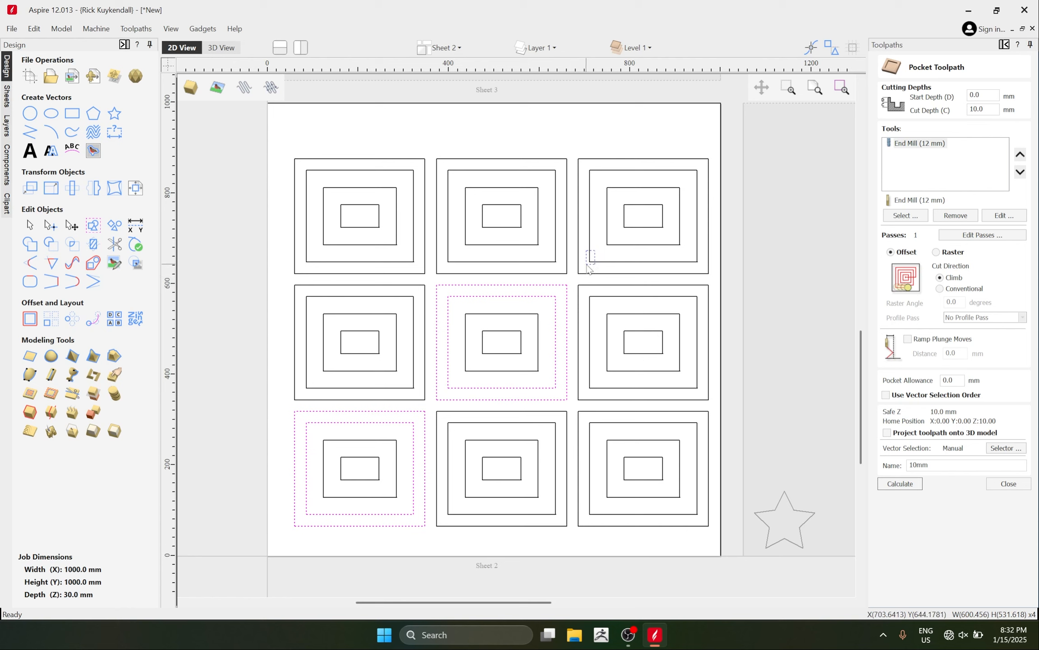
{"action": "left_click_drag", "start_coordinate": [594, 260], "coordinate": [579, 285]}
{"action": "left_click_drag", "start_coordinate": [519, 182], "coordinate": [496, 152], "text": "shift"}
{"action": "left_click_drag", "start_coordinate": [380, 148], "coordinate": [361, 181], "text": "shift"}
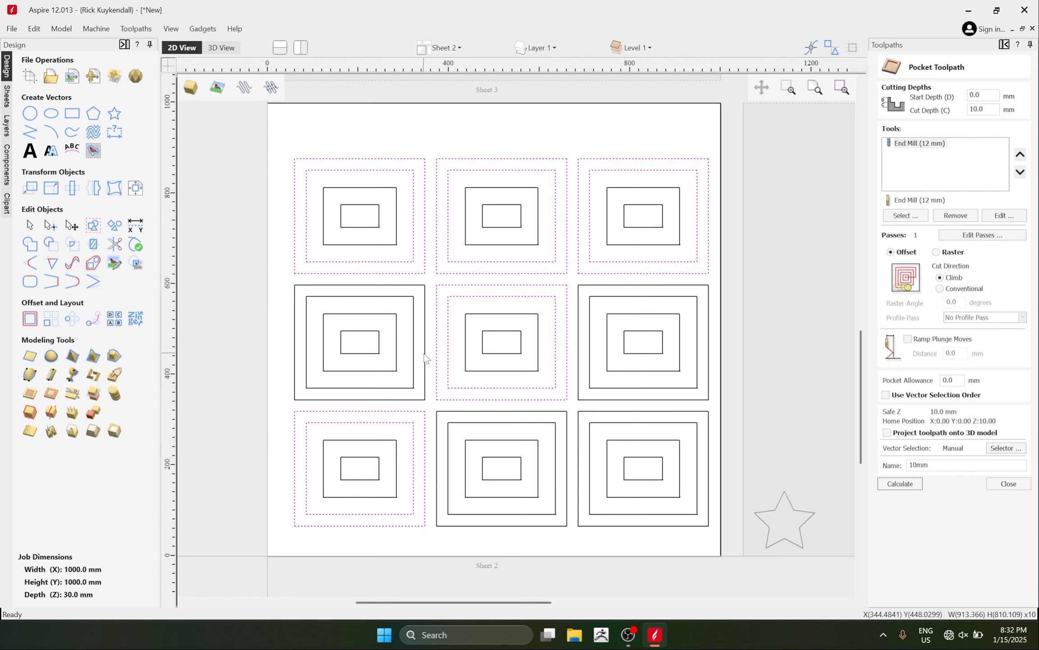
{"action": "left_click_drag", "start_coordinate": [424, 353], "coordinate": [411, 356], "text": "shift"}
{"action": "left_click_drag", "start_coordinate": [600, 366], "coordinate": [576, 375], "text": "shift"}
{"action": "left_click_drag", "start_coordinate": [596, 426], "coordinate": [553, 435], "text": "shift"}
{"action": "left_click", "coordinate": [900, 483]}
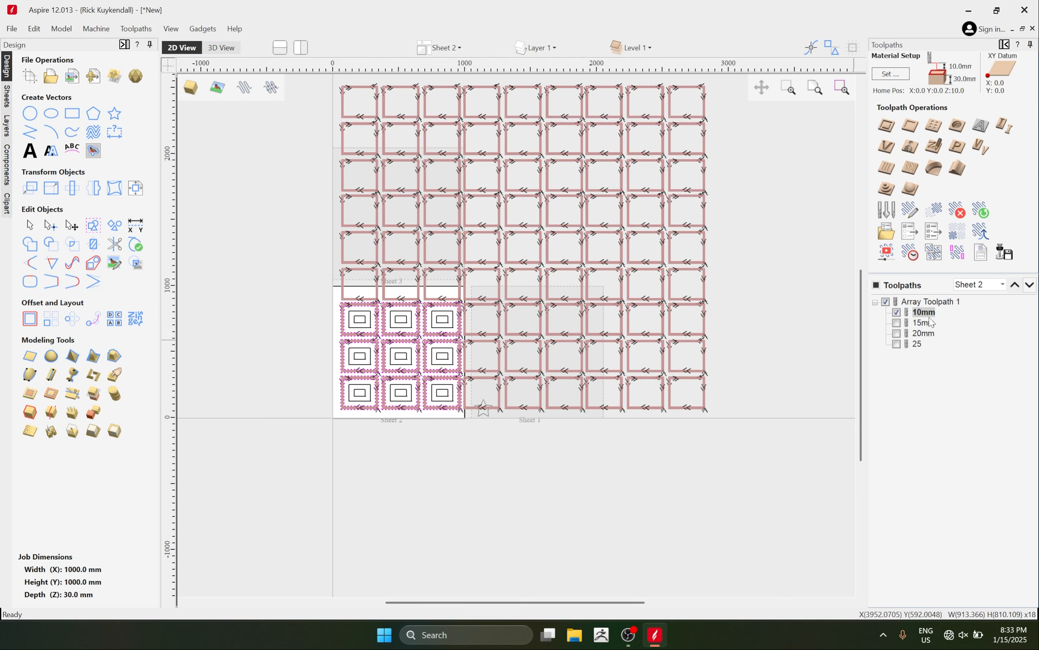
{"action": "left_click", "coordinate": [802, 348]}
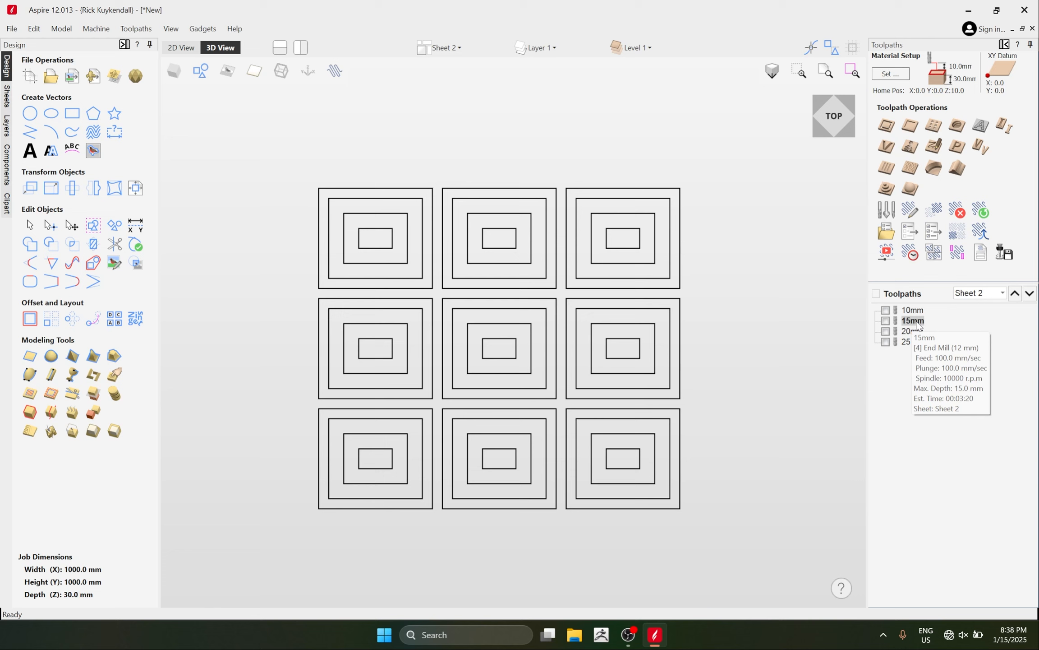
Edit the 15mm pocket toolpath to include the second and third nested rectangles of all nine grid cells and calculate it.
{"action": "double_click", "coordinate": [913, 321]}
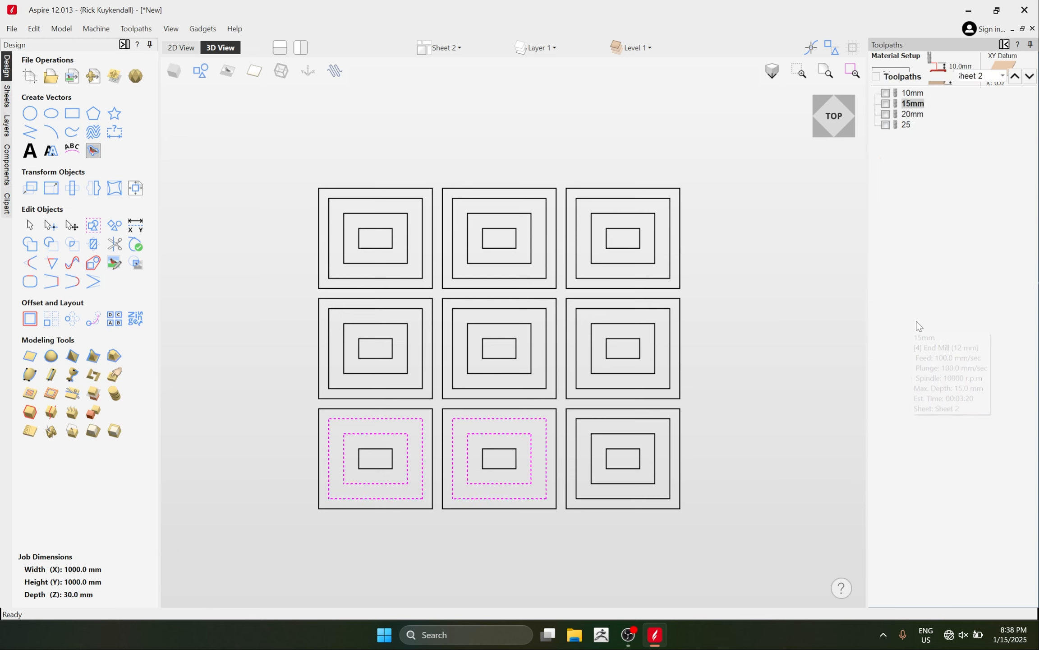
{"action": "left_click", "coordinate": [505, 461]}
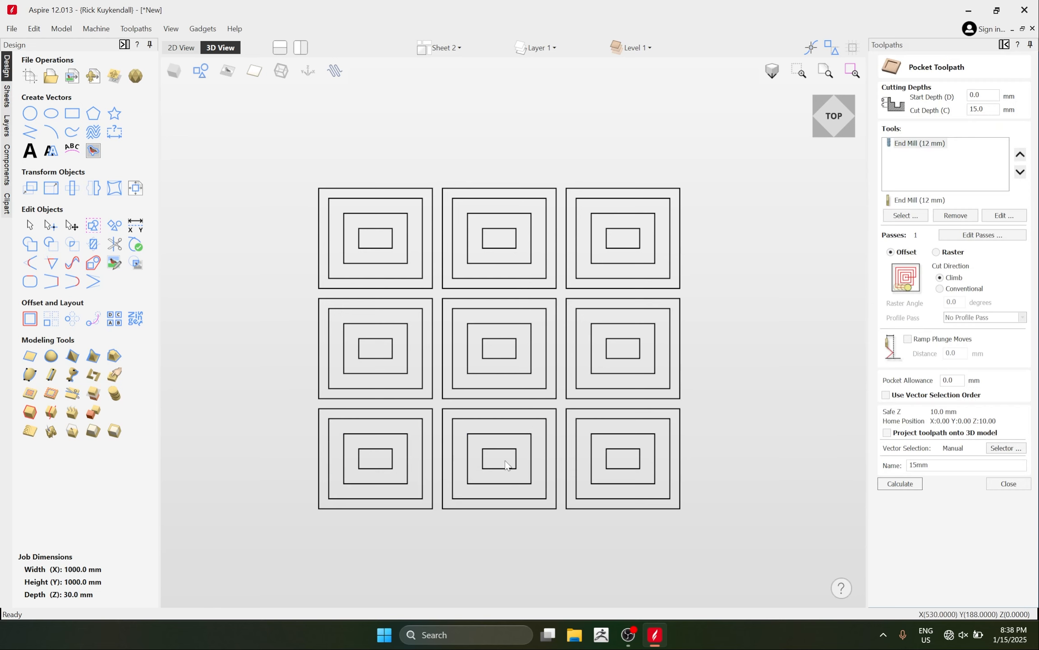
{"action": "left_click", "coordinate": [408, 451]}
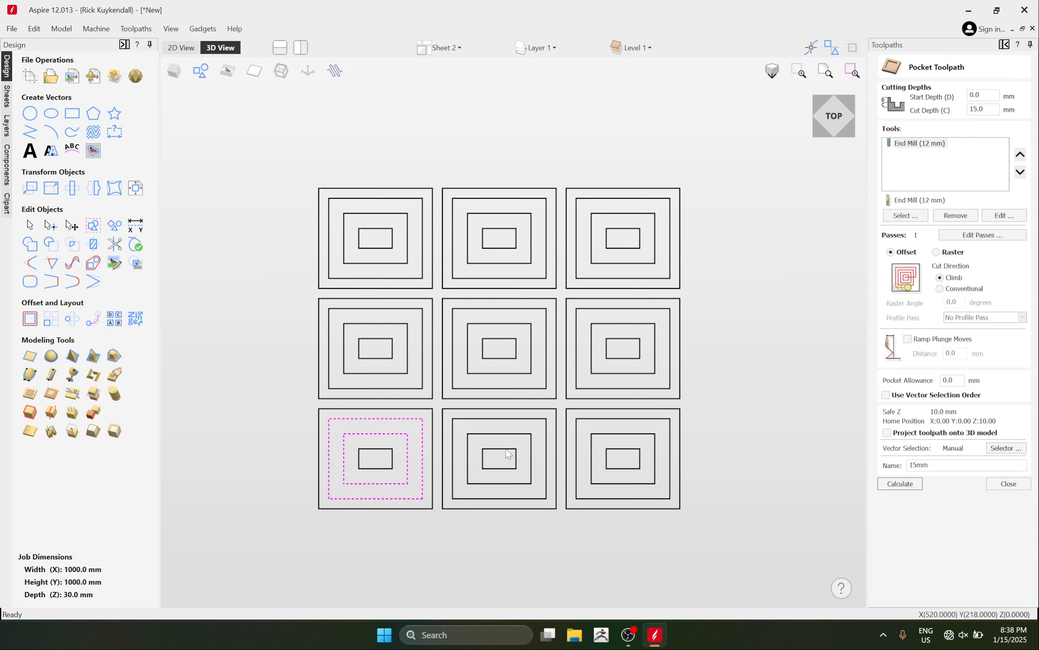
{"action": "left_click", "coordinate": [491, 499], "text": "shift"}
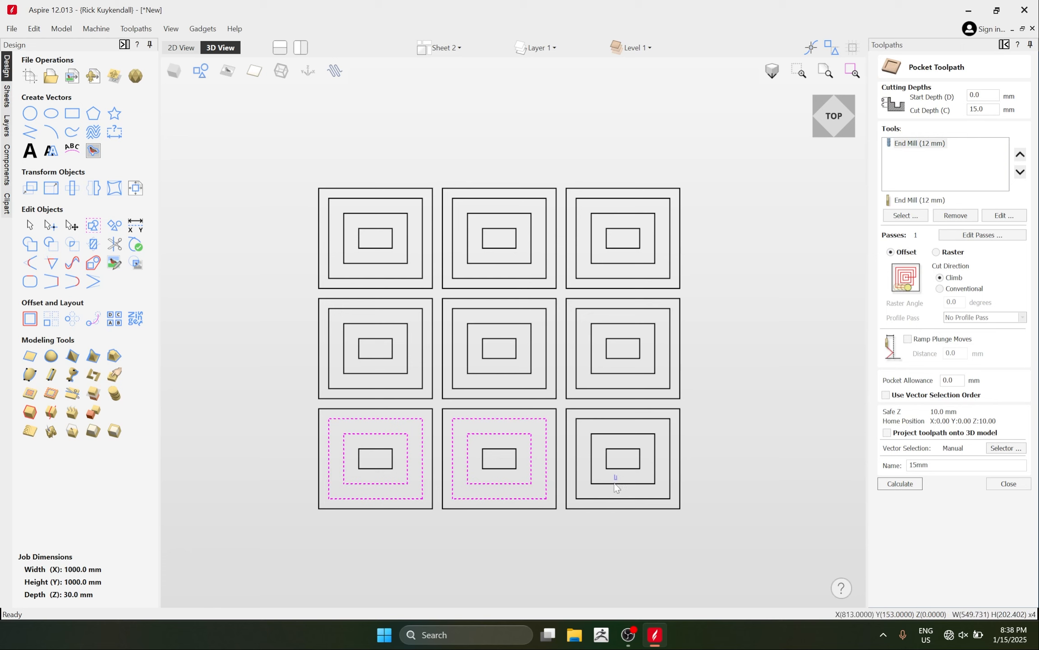
{"action": "left_click", "coordinate": [612, 499], "text": "shift"}
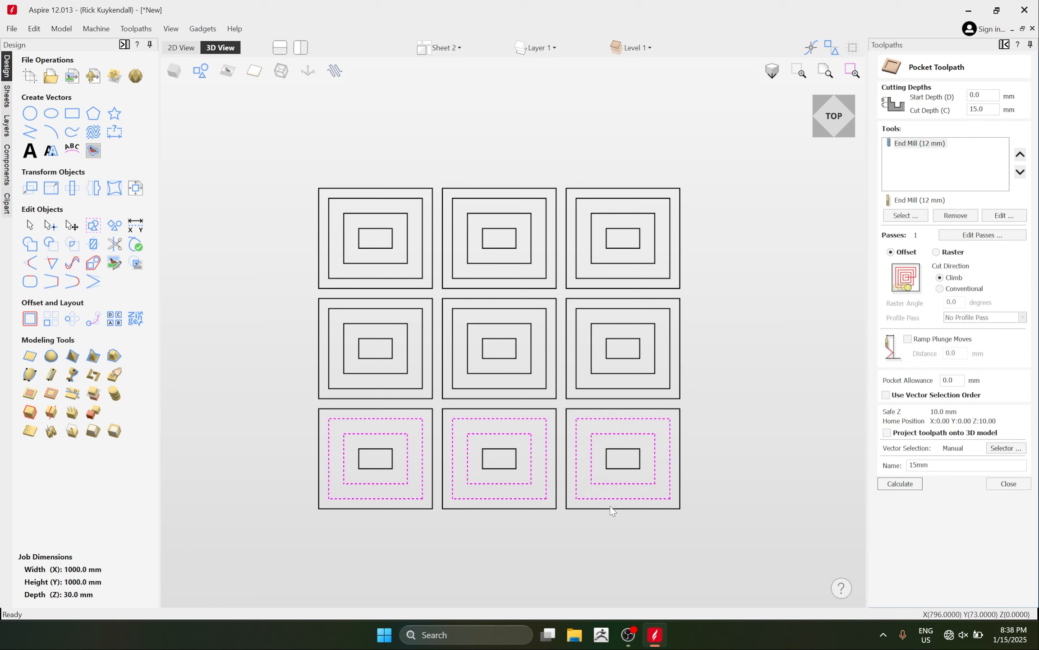
{"action": "left_click", "coordinate": [621, 389], "text": "shift"}
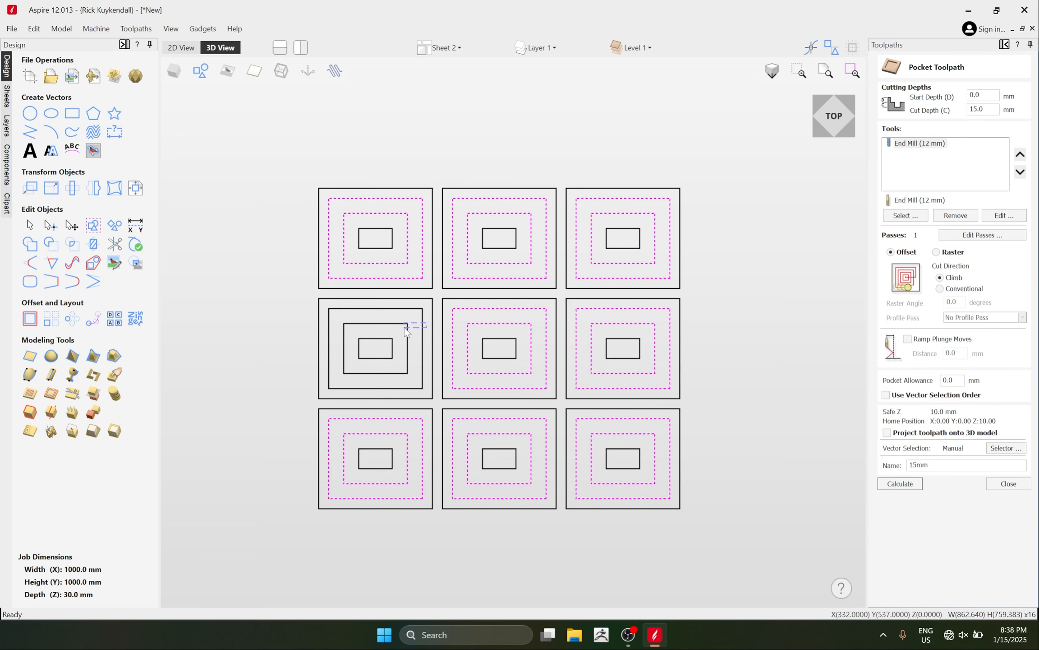
{"action": "left_click", "coordinate": [407, 327], "text": "shift"}
{"action": "left_click", "coordinate": [915, 484]}
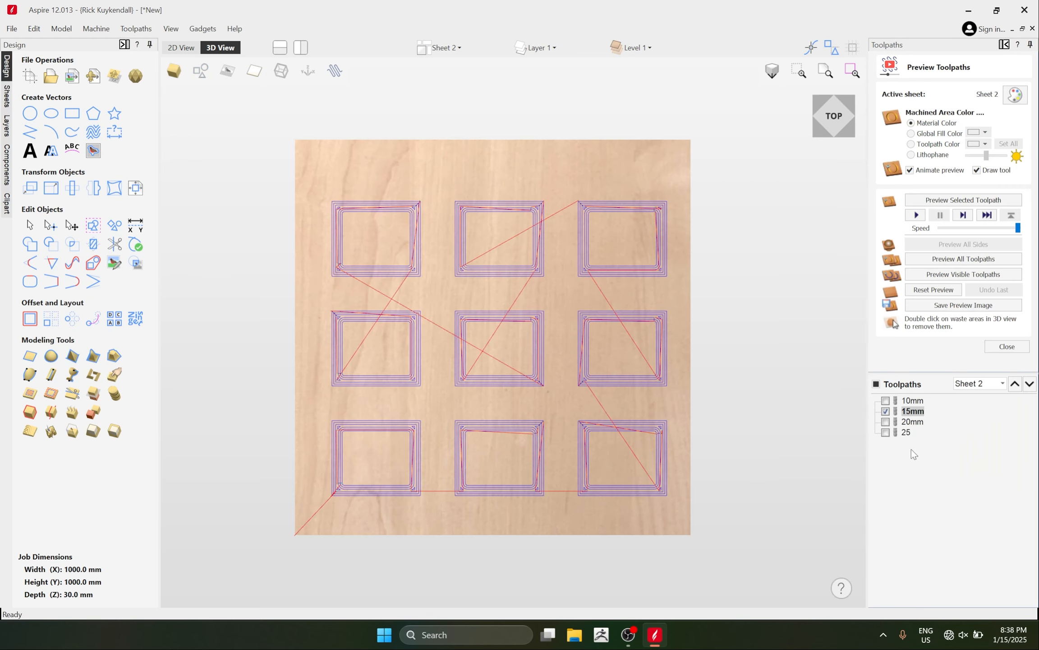
Leave the toolpath preview and hide the 15mm toolpath so only the rectangles are displayed.
{"action": "double_click", "coordinate": [912, 422]}
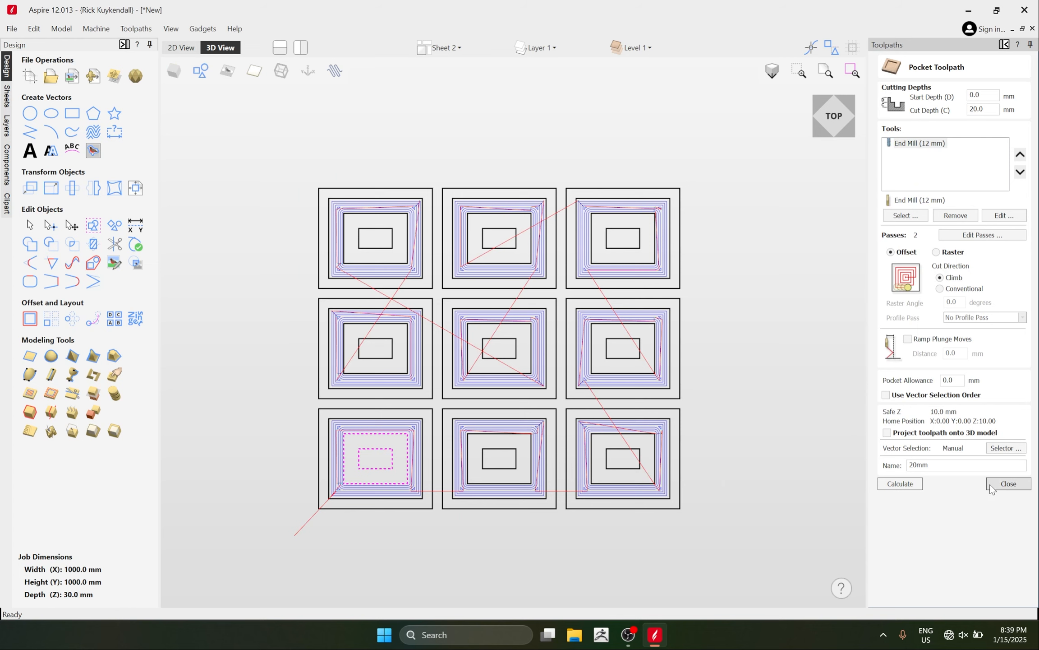
{"action": "left_click", "coordinate": [990, 484]}
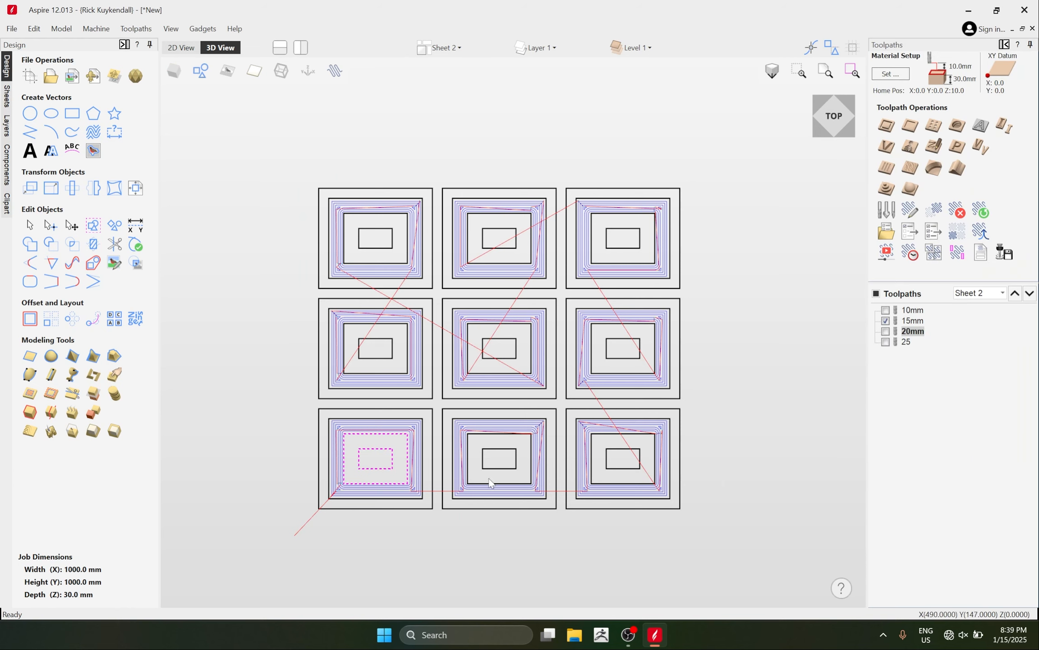
{"action": "scroll", "coordinate": [546, 412], "scroll_direction": "up", "scroll_amount": 2}
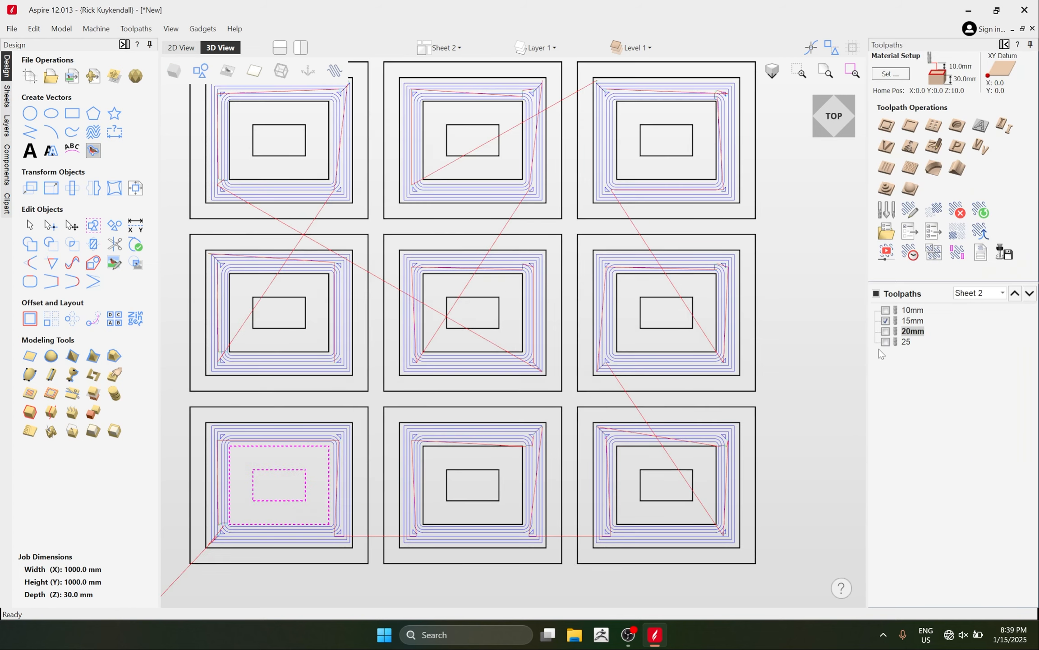
{"action": "left_click", "coordinate": [886, 321]}
{"action": "mouse_move", "coordinate": [912, 338]}
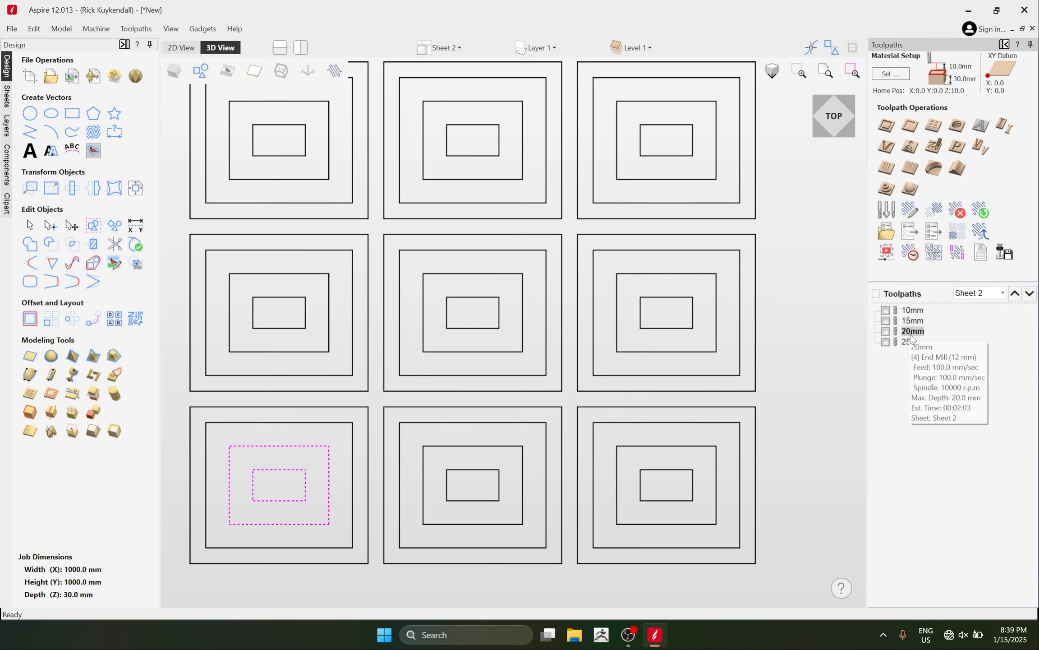
Open the 20mm pocket toolpath for editing and select the two innermost rectangles of the grid cells in the lower and middle rows.
{"action": "double_click", "coordinate": [910, 332]}
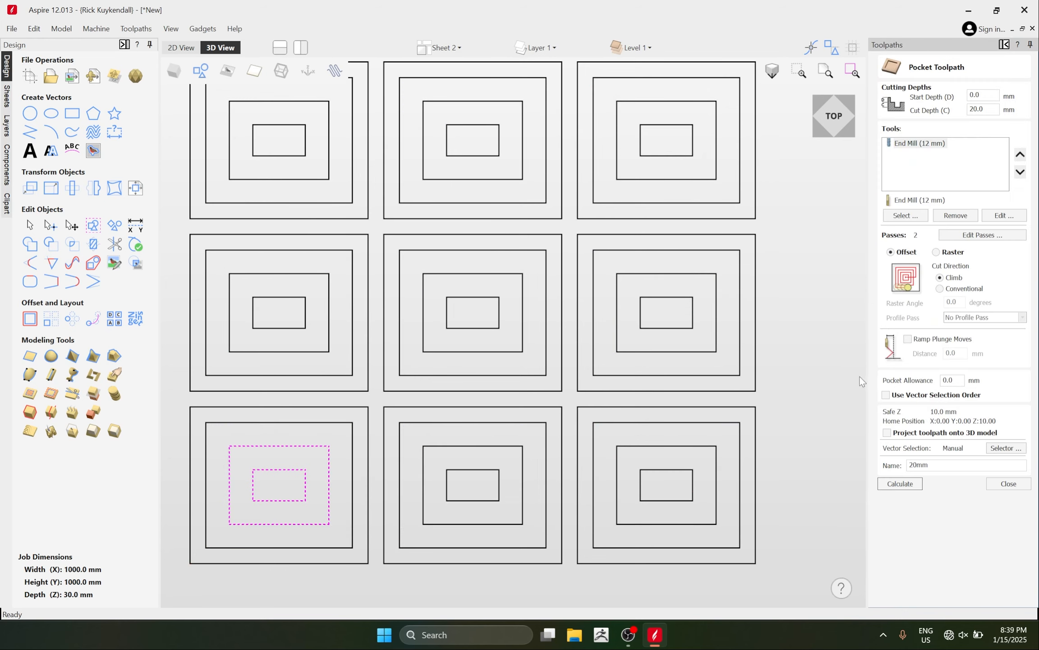
{"action": "left_click", "coordinate": [291, 522], "text": "ctrl"}
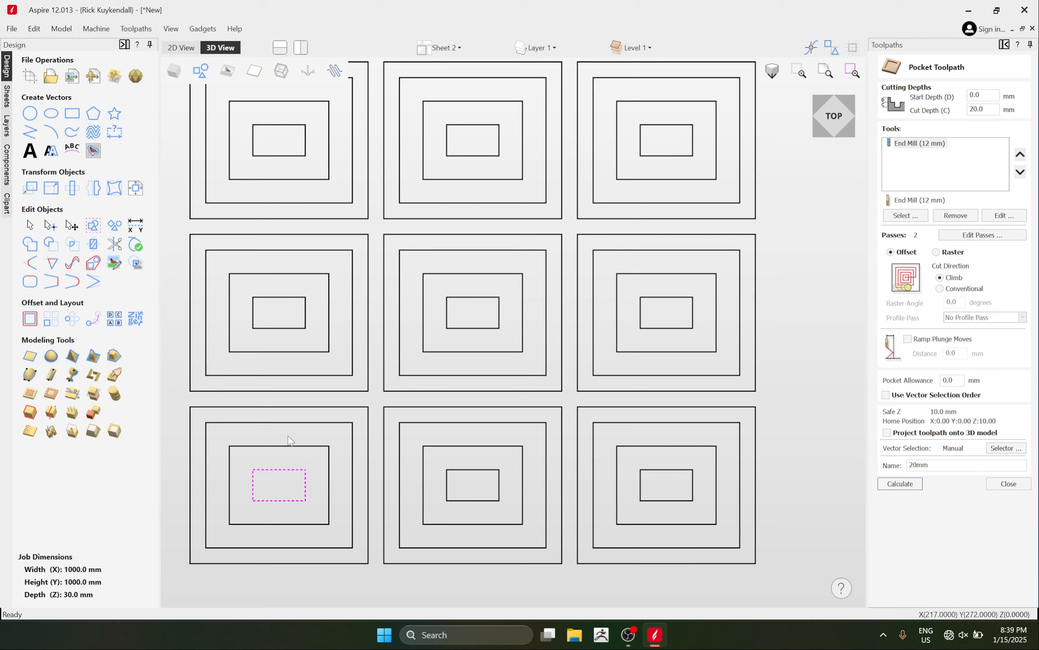
{"action": "left_click_drag", "start_coordinate": [290, 420], "coordinate": [281, 479]}
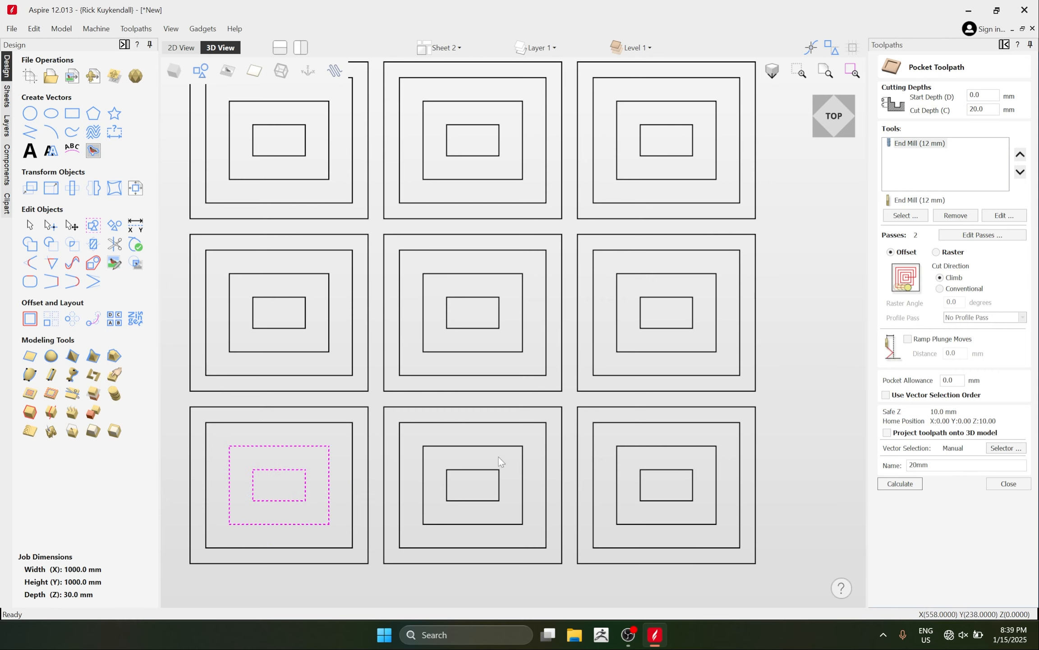
{"action": "left_click_drag", "start_coordinate": [494, 435], "coordinate": [481, 478], "text": "shift"}
{"action": "left_click_drag", "start_coordinate": [681, 435], "coordinate": [669, 478], "text": "shift"}
{"action": "left_click_drag", "start_coordinate": [673, 264], "coordinate": [658, 305], "text": "shift"}
{"action": "left_click_drag", "start_coordinate": [478, 265], "coordinate": [453, 300], "text": "shift"}
{"action": "left_click", "coordinate": [297, 274], "text": "shift"}
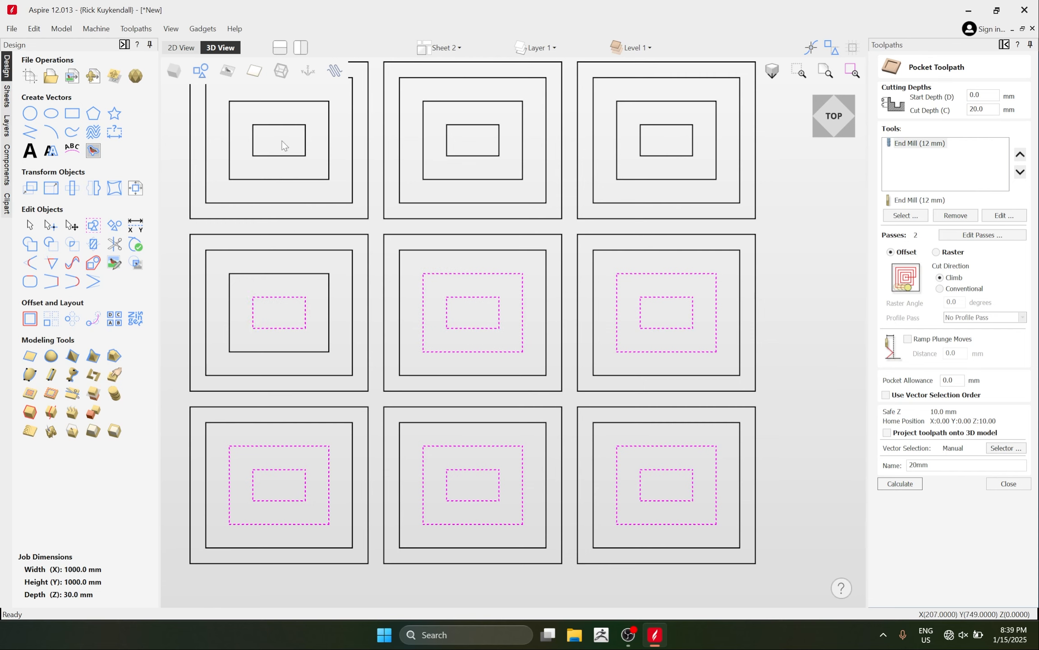
Add the two innermost rectangles of the three upper-row cells to the selection and calculate the 20mm pocket toolpath.
{"action": "left_click_drag", "start_coordinate": [282, 140], "coordinate": [271, 199], "text": "shift"}
{"action": "left_click_drag", "start_coordinate": [491, 140], "coordinate": [478, 191], "text": "shift"}
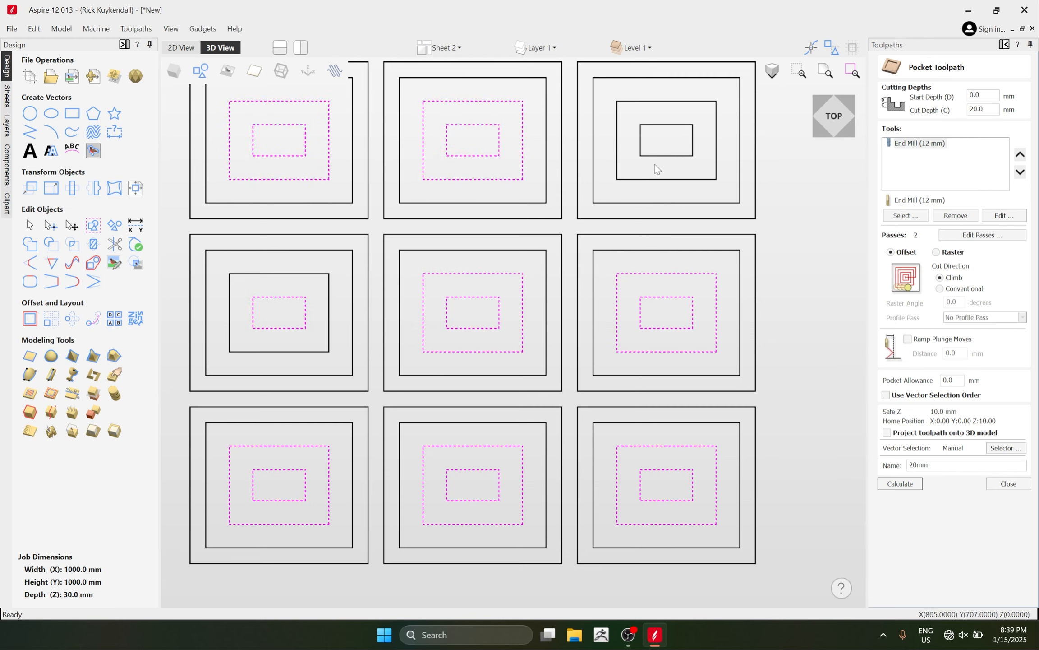
{"action": "left_click_drag", "start_coordinate": [682, 137], "coordinate": [666, 180], "text": "shift"}
{"action": "scroll", "coordinate": [701, 254], "scroll_direction": "down", "scroll_amount": 2}
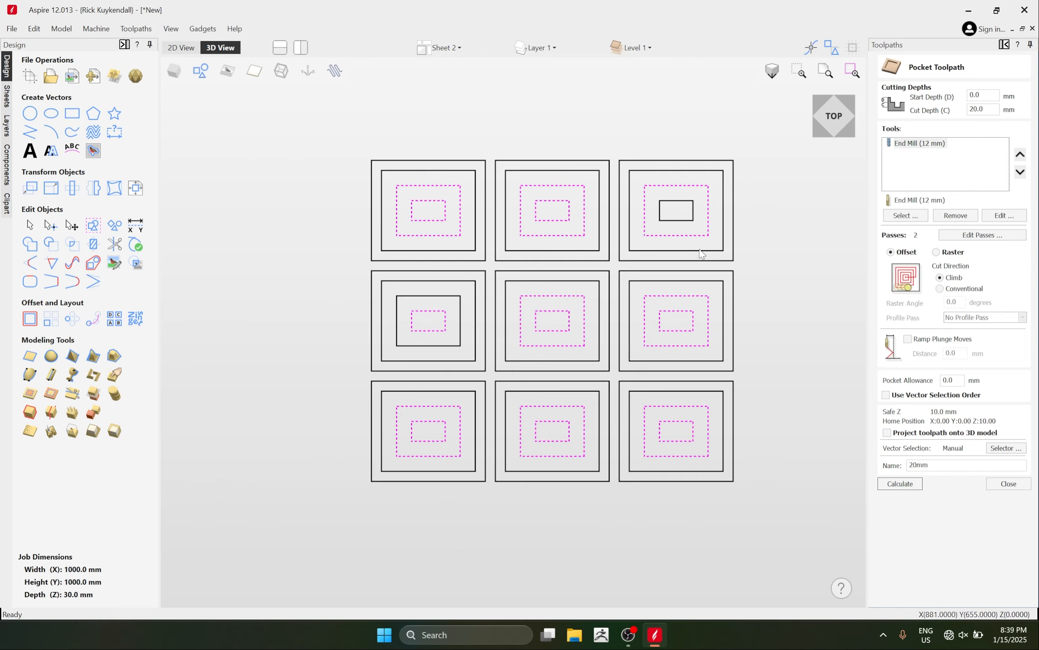
{"action": "scroll", "coordinate": [681, 221], "scroll_direction": "up", "scroll_amount": 2}
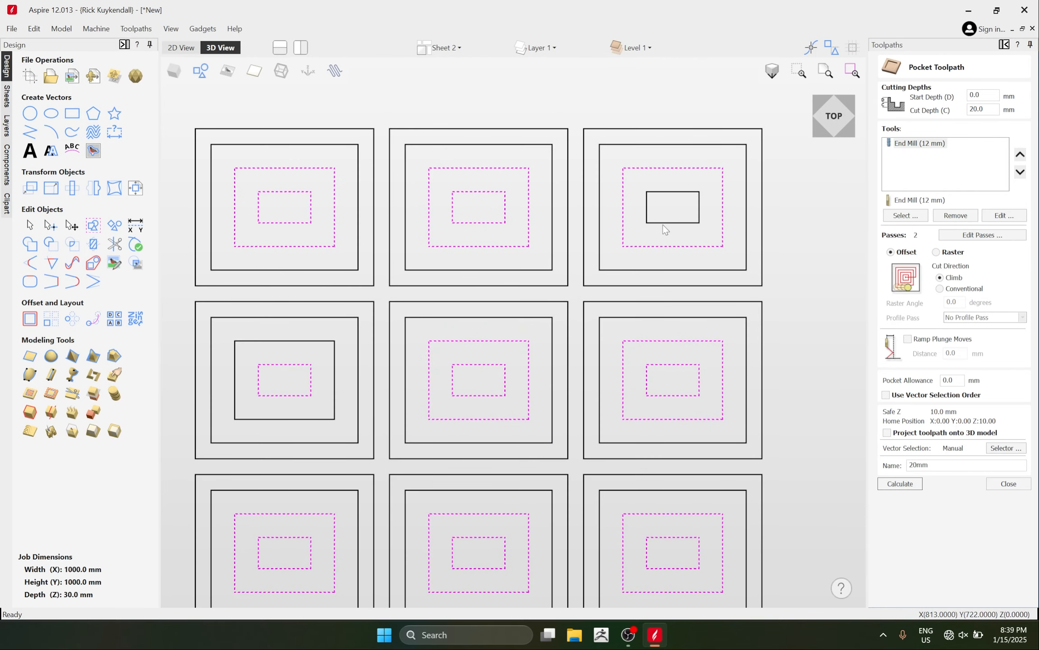
{"action": "left_click", "coordinate": [663, 223], "text": "shift"}
{"action": "scroll", "coordinate": [600, 333], "scroll_direction": "down", "scroll_amount": 5}
{"action": "left_click", "coordinate": [899, 483]}
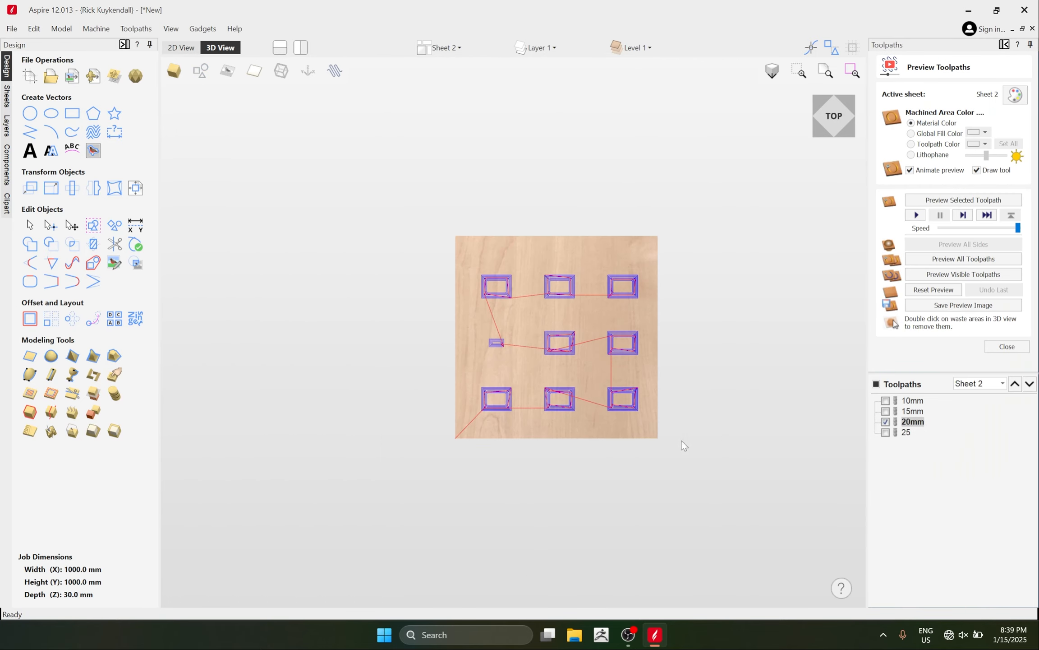
Add the missing third rectangle of the first cell in the middle row to the 20mm pocket toolpath, recalculate it and hide it.
{"action": "scroll", "coordinate": [480, 368], "scroll_direction": "up", "scroll_amount": 3}
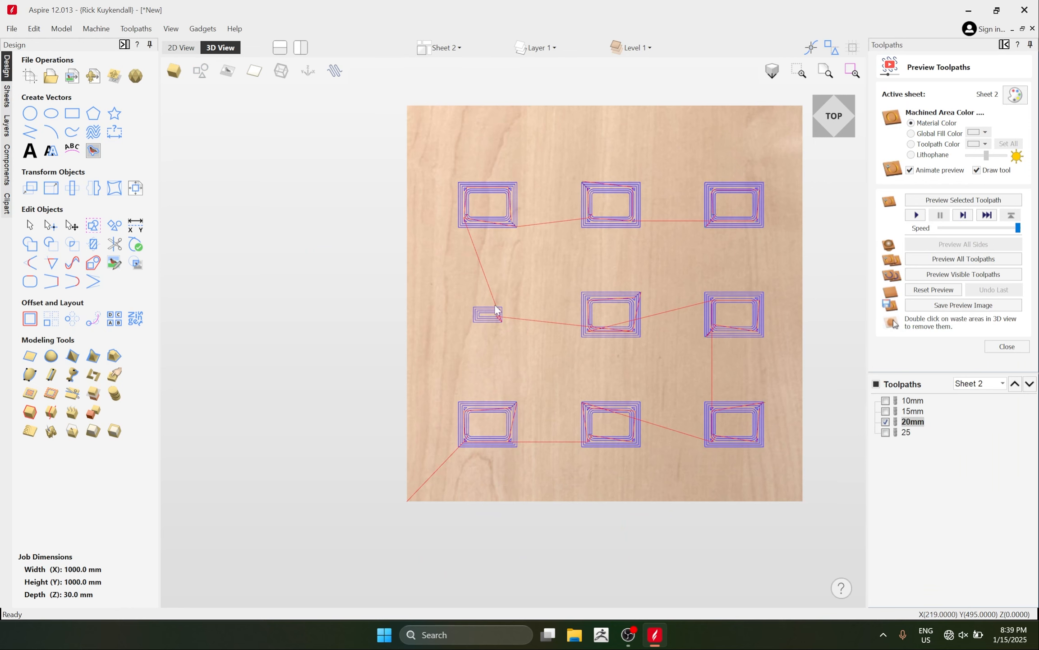
{"action": "double_click", "coordinate": [913, 421]}
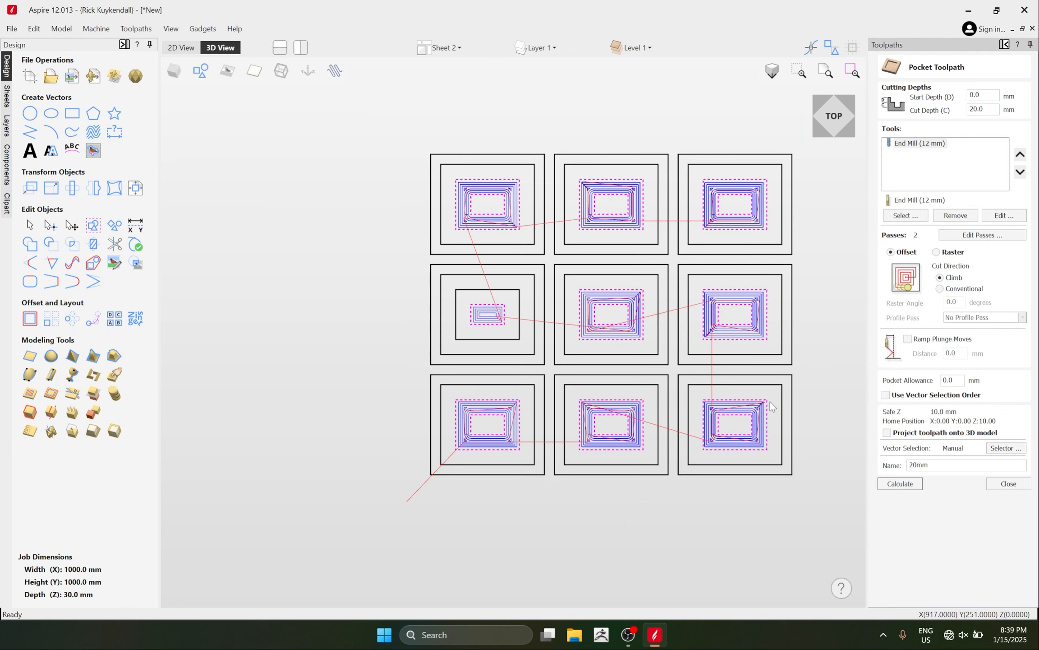
{"action": "left_click", "coordinate": [500, 290], "text": "shift"}
{"action": "left_click", "coordinate": [900, 483]}
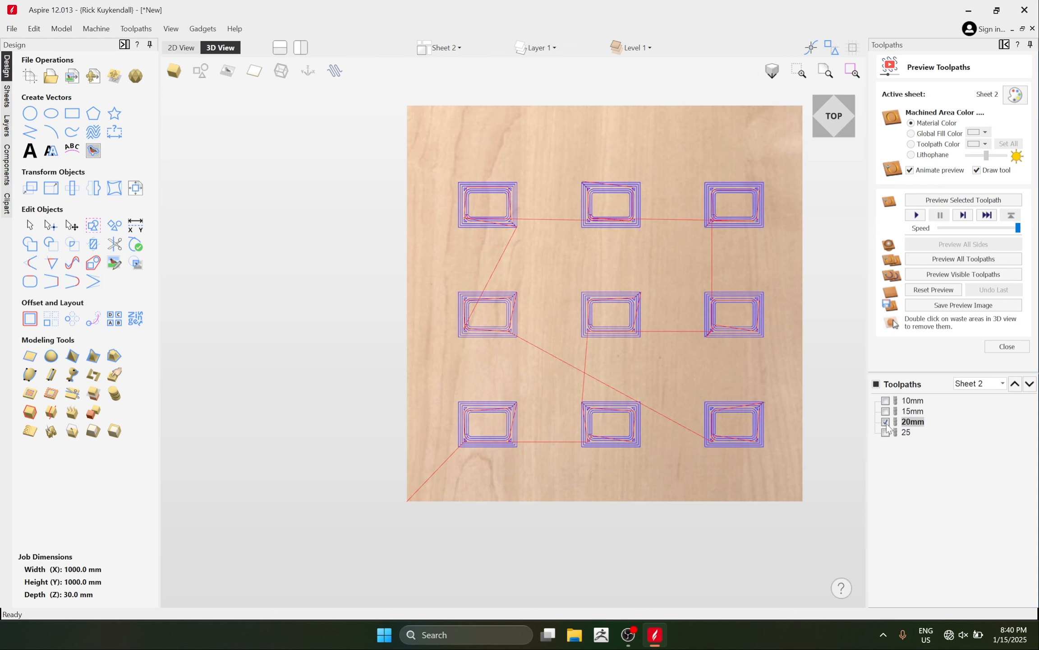
{"action": "left_click", "coordinate": [886, 422]}
Review the vectors assigned to the 10mm and 20mm pocket toolpaths without recalculating them.
{"action": "left_click", "coordinate": [918, 400]}
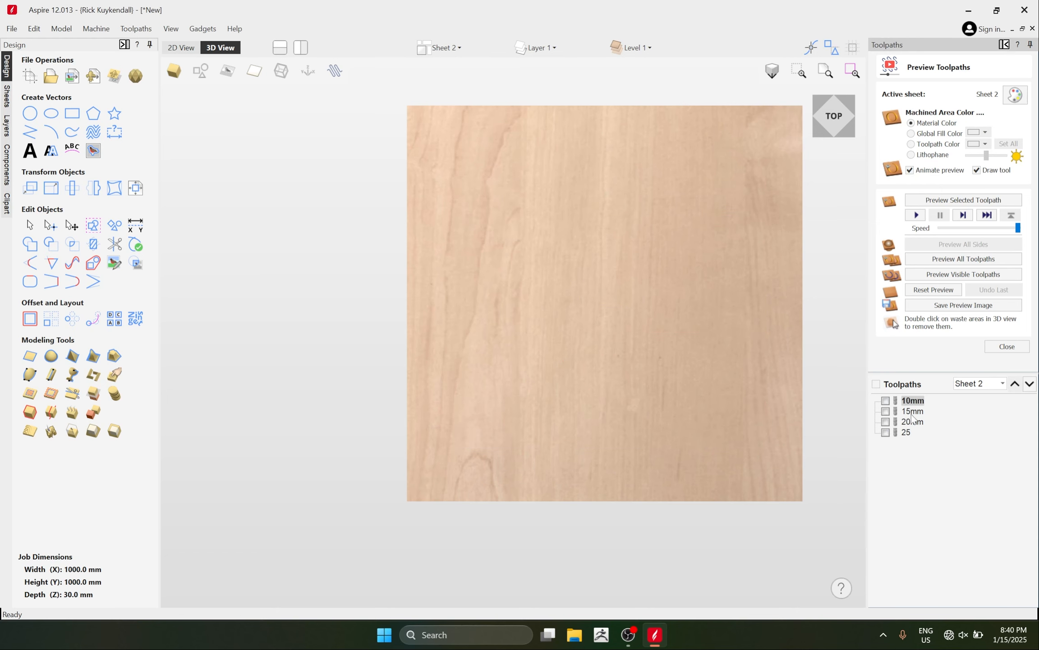
{"action": "double_click", "coordinate": [914, 401]}
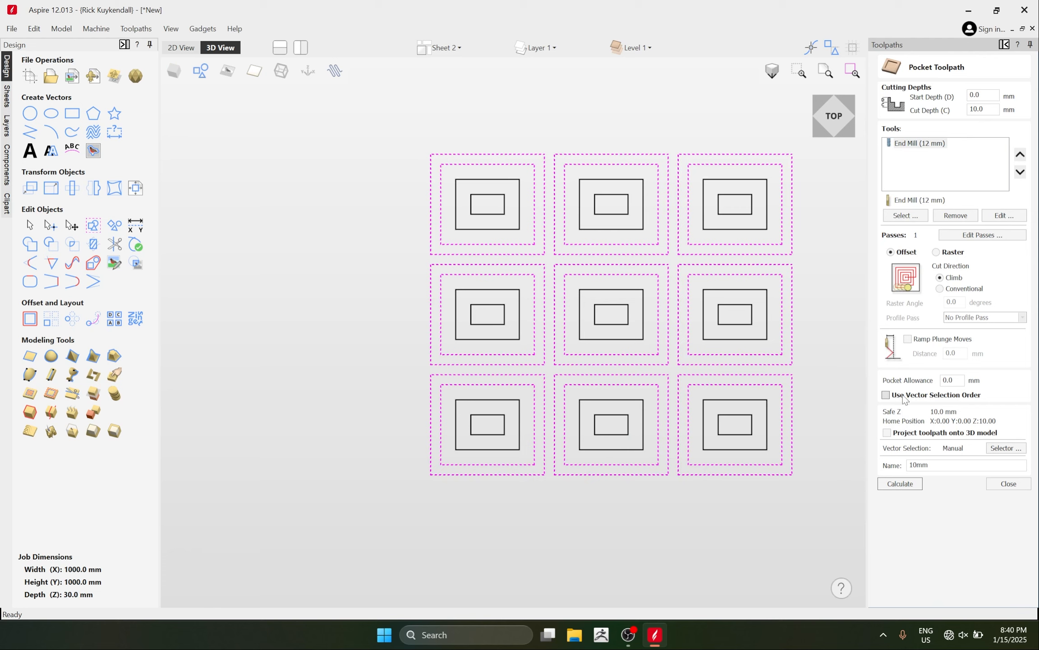
{"action": "left_click", "coordinate": [1010, 484]}
{"action": "left_click", "coordinate": [911, 332]}
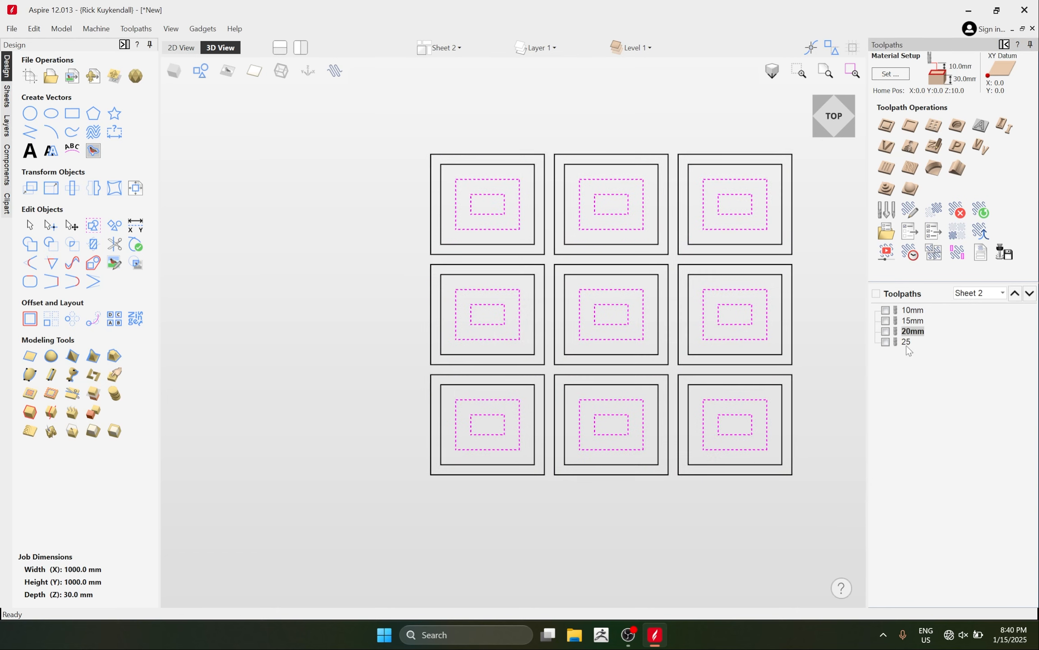
Edit the 25 pocket toolpath to include the innermost rectangle of all nine grid cells, calculate it and hide it.
{"action": "double_click", "coordinate": [906, 346]}
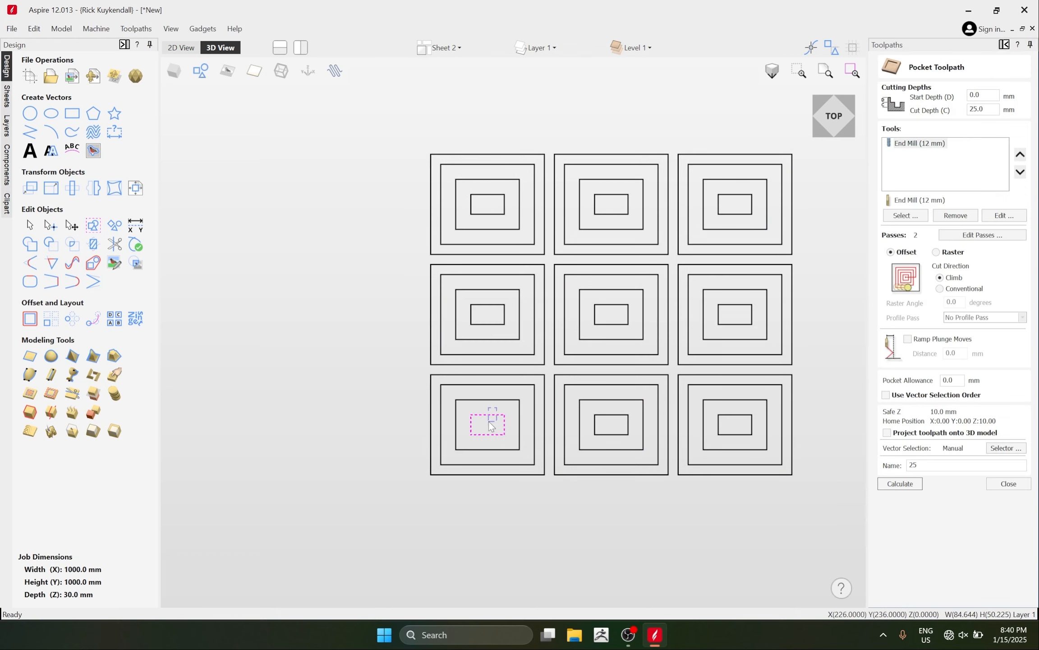
{"action": "left_click", "coordinate": [627, 414], "text": "shift"}
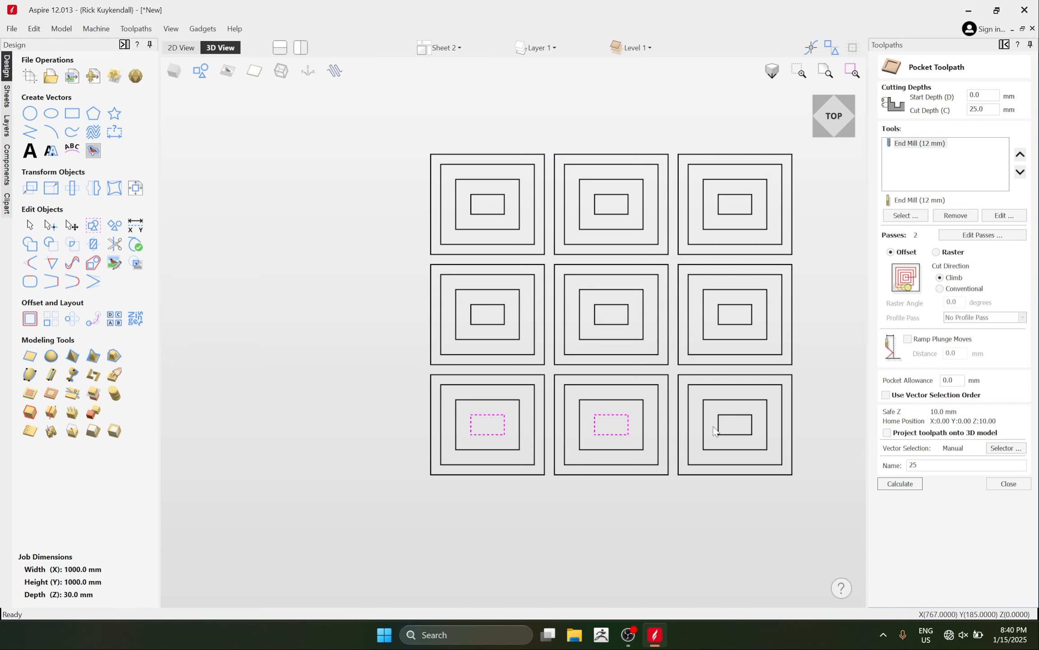
{"action": "left_click", "coordinate": [739, 414], "text": "shift"}
{"action": "left_click", "coordinate": [746, 324], "text": "shift"}
{"action": "left_click", "coordinate": [628, 313], "text": "shift"}
{"action": "left_click", "coordinate": [501, 305], "text": "shift"}
{"action": "left_click", "coordinate": [494, 214], "text": "shift"}
{"action": "left_click", "coordinate": [607, 195], "text": "shift"}
{"action": "left_click", "coordinate": [742, 214], "text": "shift"}
{"action": "left_click", "coordinate": [901, 483]}
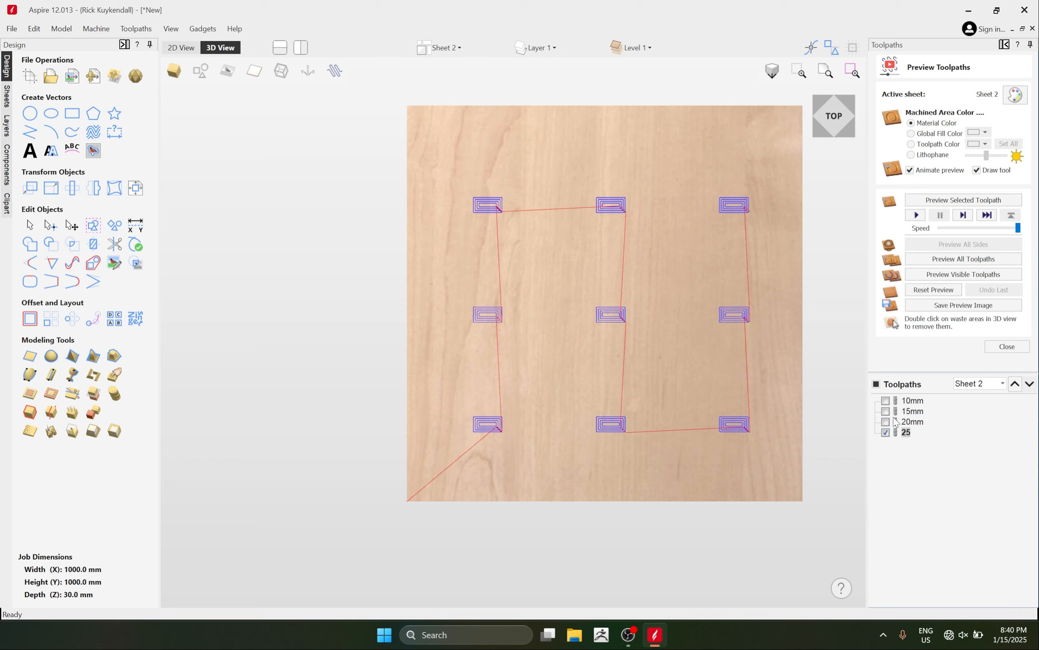
{"action": "left_click", "coordinate": [886, 432]}
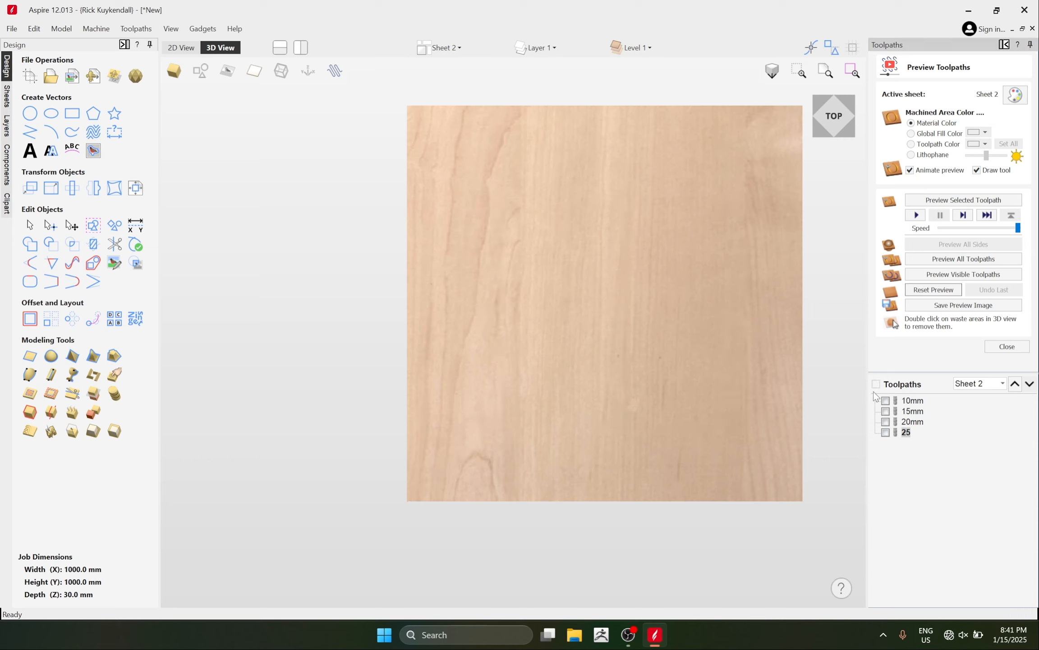
Show all four Sheet 2 toolpaths and simulate the 25 toolpath at reduced speed, raising the speed while it runs.
{"action": "left_click", "coordinate": [876, 385]}
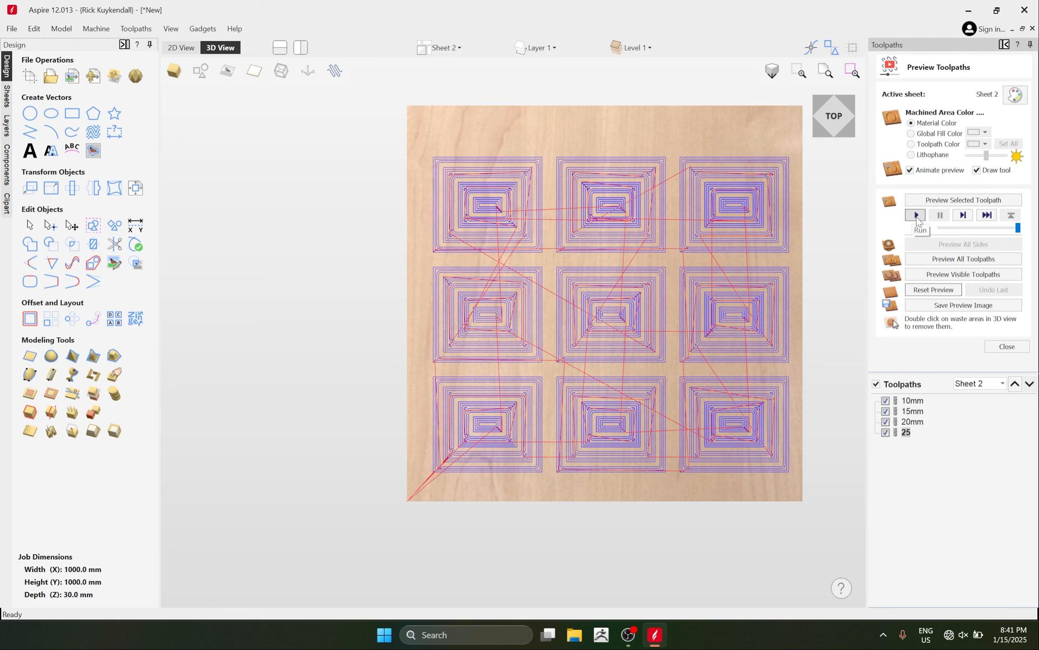
{"action": "left_click", "coordinate": [957, 231]}
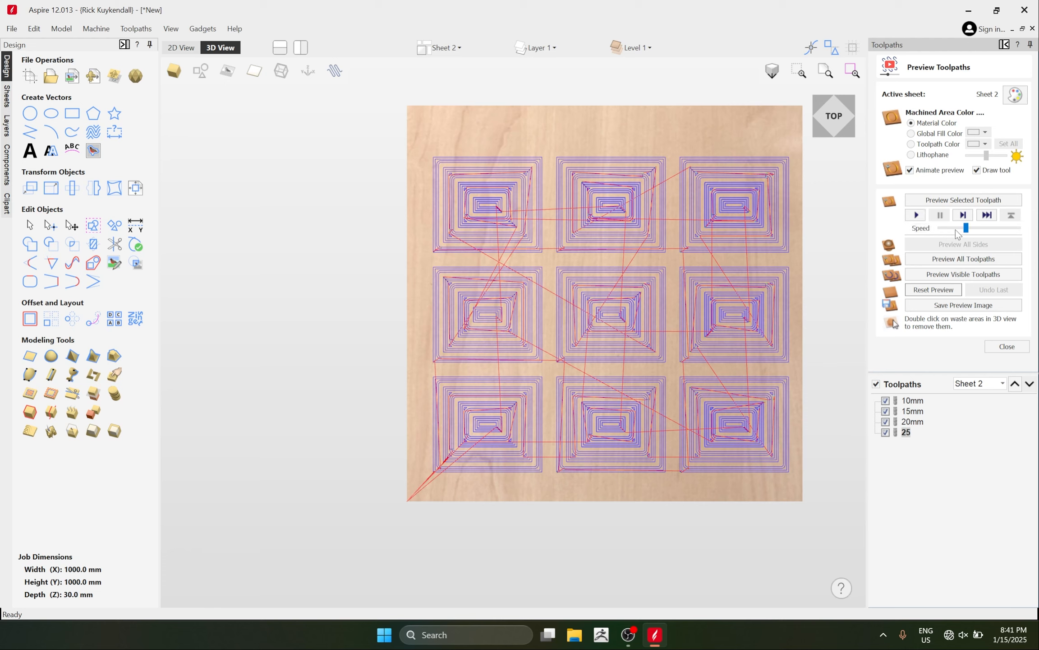
{"action": "left_click_drag", "start_coordinate": [957, 231], "coordinate": [949, 230]}
{"action": "left_click", "coordinate": [917, 215]}
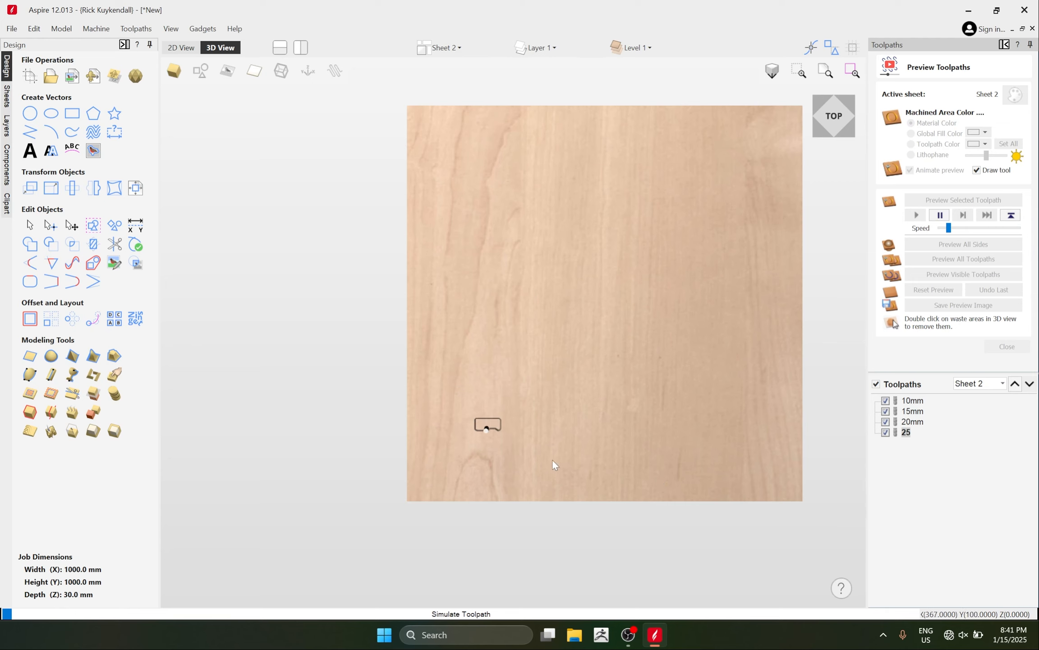
{"action": "scroll", "coordinate": [537, 449], "scroll_direction": "up", "scroll_amount": 1}
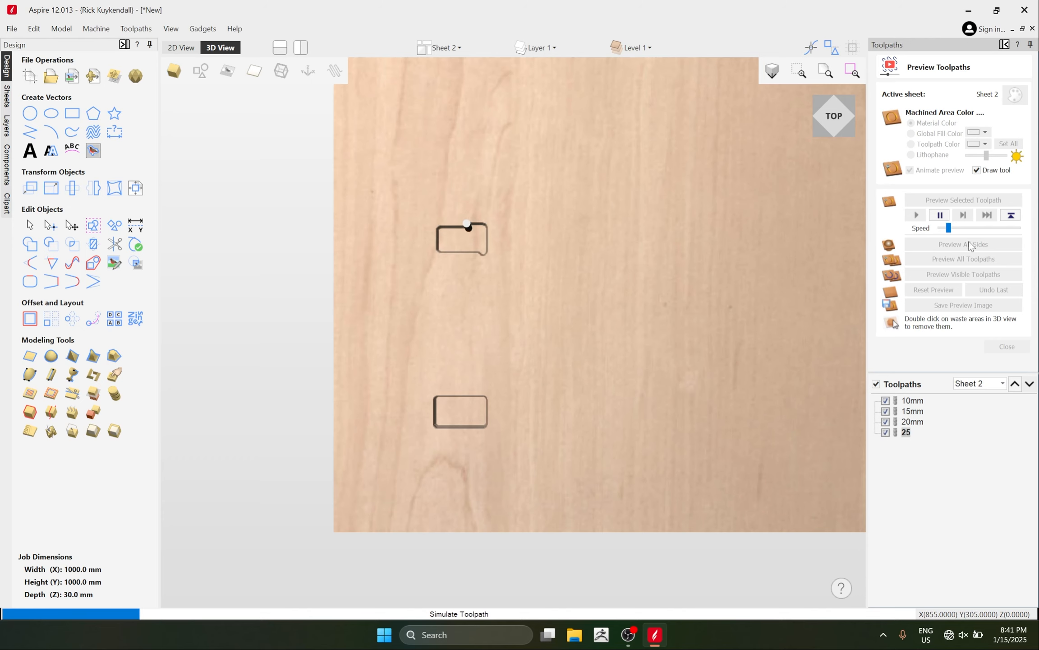
{"action": "left_click", "coordinate": [967, 229]}
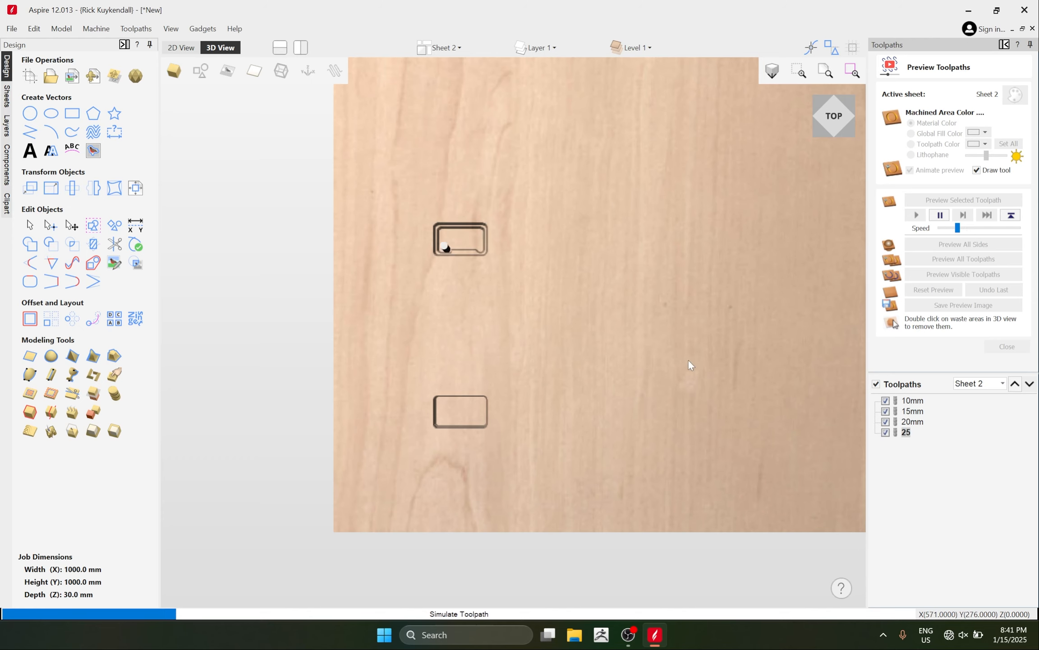
{"action": "scroll", "coordinate": [509, 405], "scroll_direction": "down", "scroll_amount": 5}
{"action": "scroll", "coordinate": [509, 417], "scroll_direction": "up", "scroll_amount": 2}
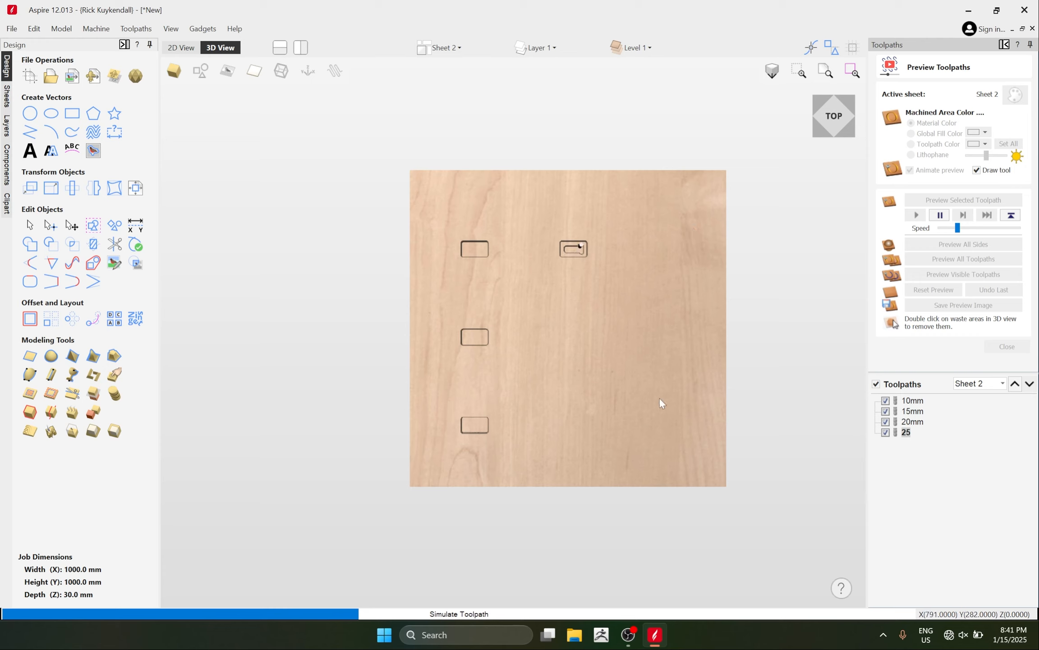
{"action": "left_click", "coordinate": [982, 229]}
{"action": "left_click", "coordinate": [995, 230]}
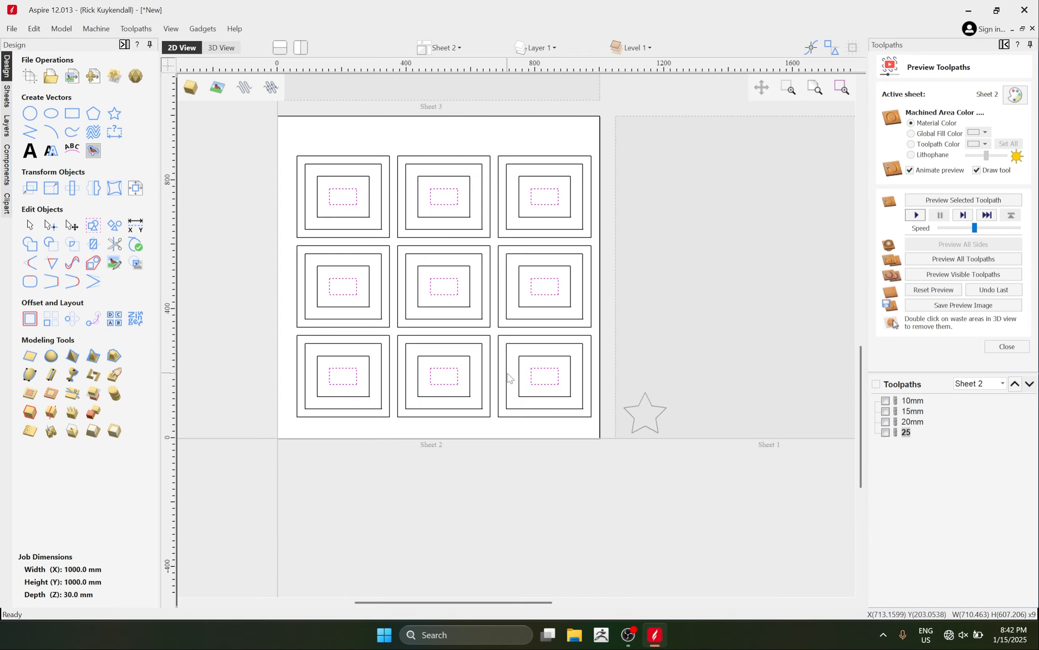
Replace the vector selection in the 2D view with the two outermost rectangles of the first cell in the lower row.
{"action": "left_click", "coordinate": [286, 347]}
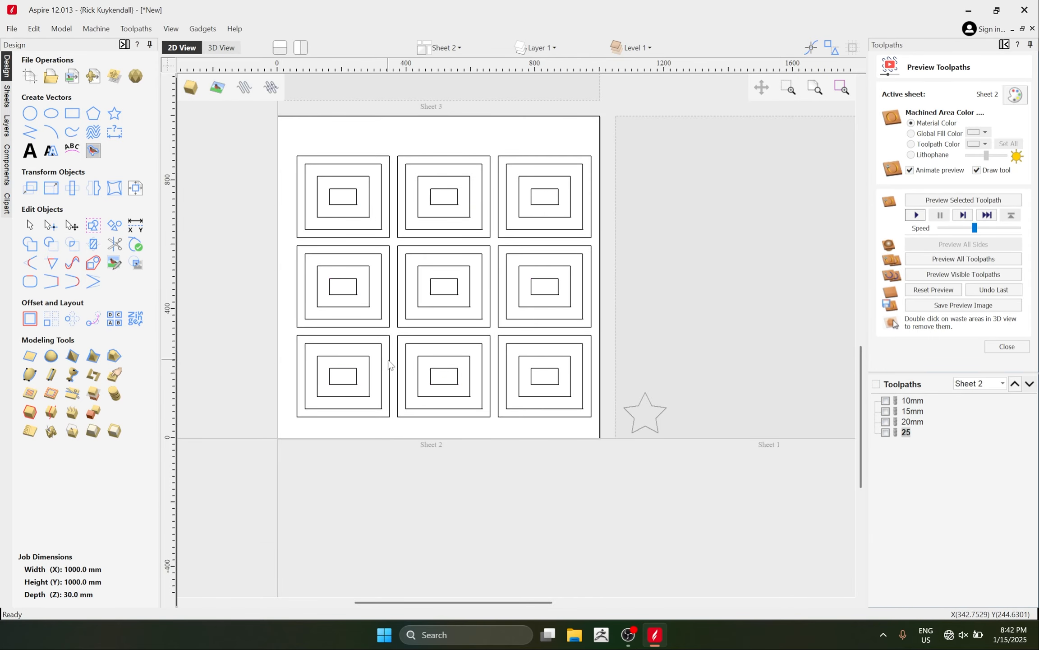
{"action": "scroll", "coordinate": [310, 378], "scroll_direction": "up", "scroll_amount": 1}
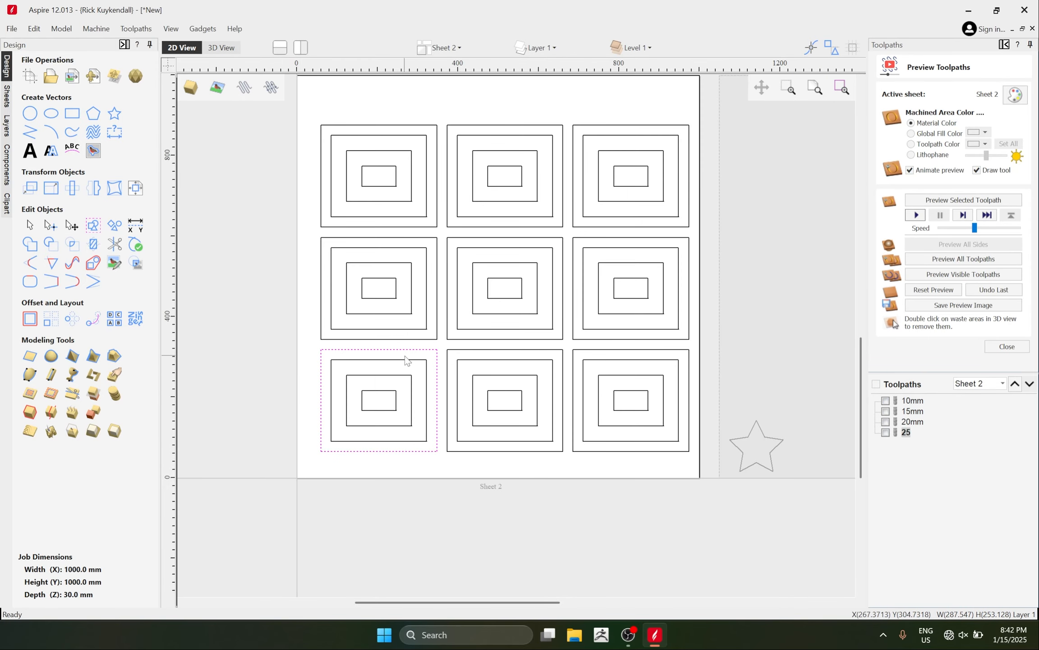
{"action": "left_click", "coordinate": [365, 353]}
{"action": "left_click", "coordinate": [378, 359], "text": "shift"}
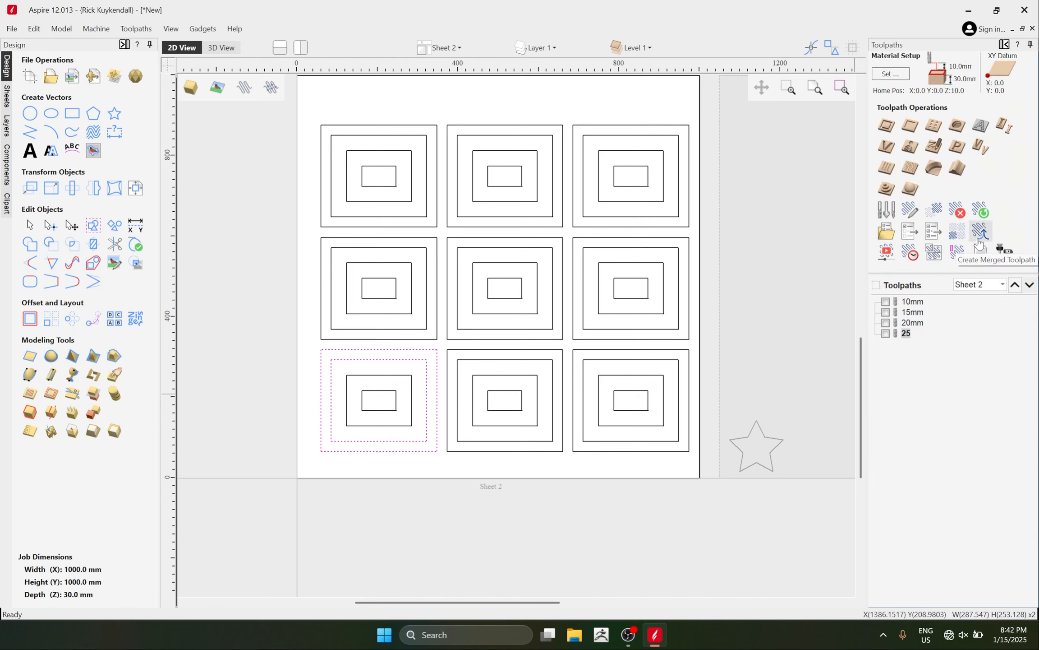
Merge all four Sheet 2 toolpaths by part with Grid ordering under the name Merged Toolpath 1.
{"action": "left_click", "coordinate": [978, 240]}
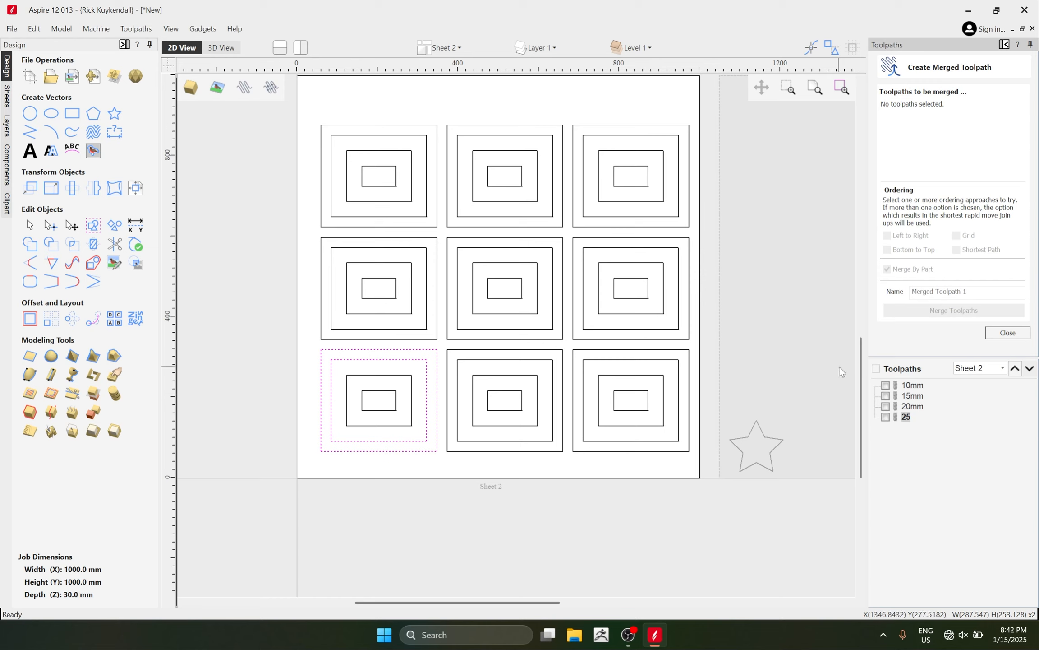
{"action": "left_click", "coordinate": [877, 369]}
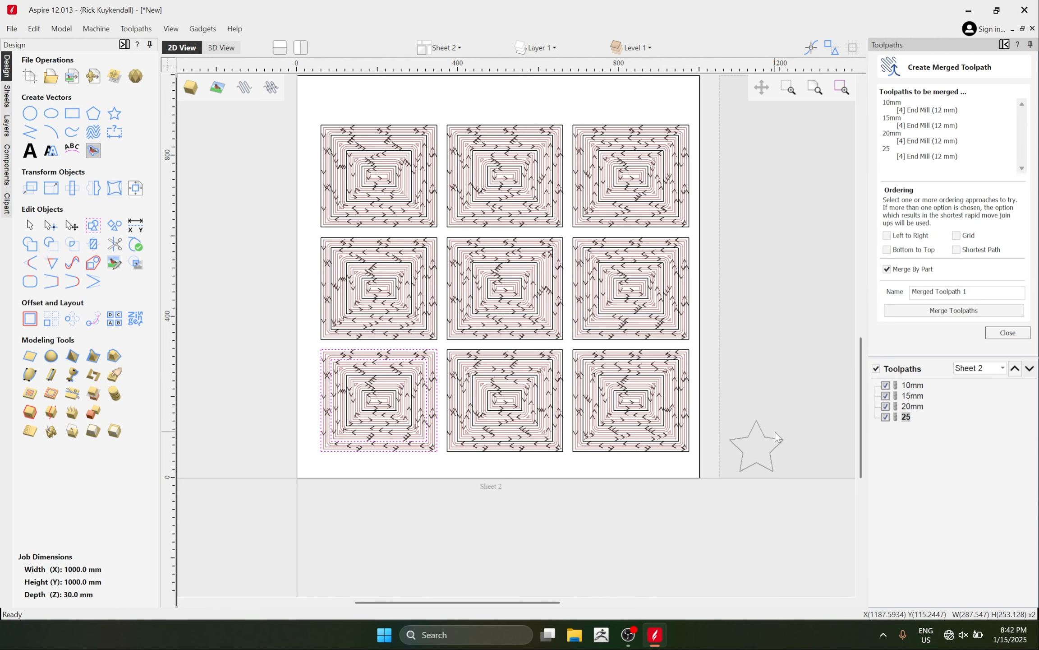
{"action": "scroll", "coordinate": [519, 418], "scroll_direction": "down", "scroll_amount": 1}
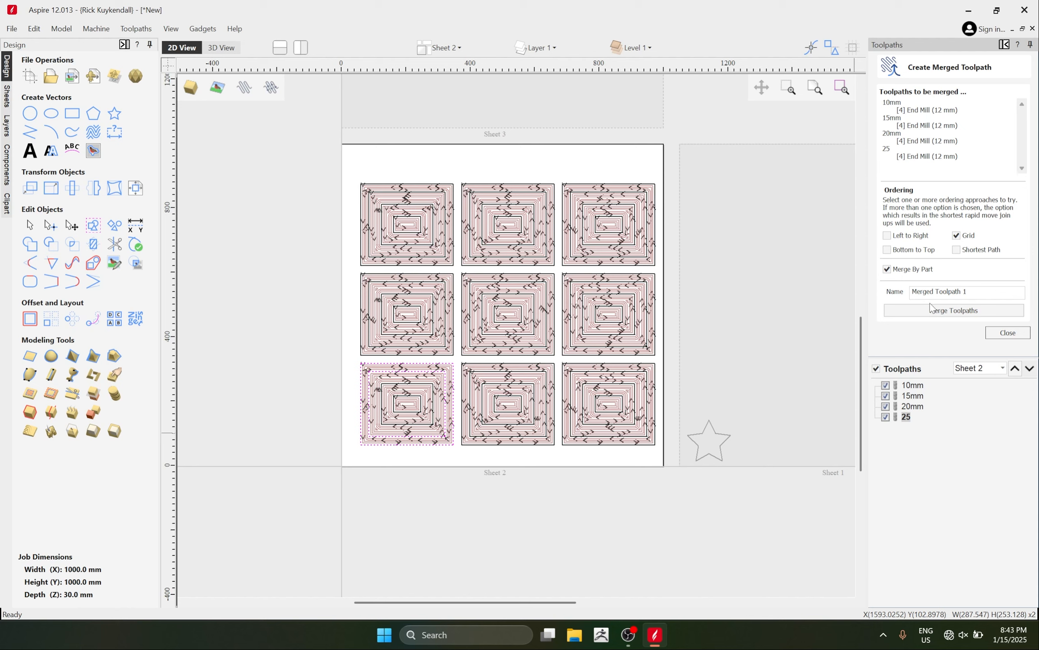
{"action": "left_click_drag", "start_coordinate": [970, 291], "coordinate": [903, 302]}
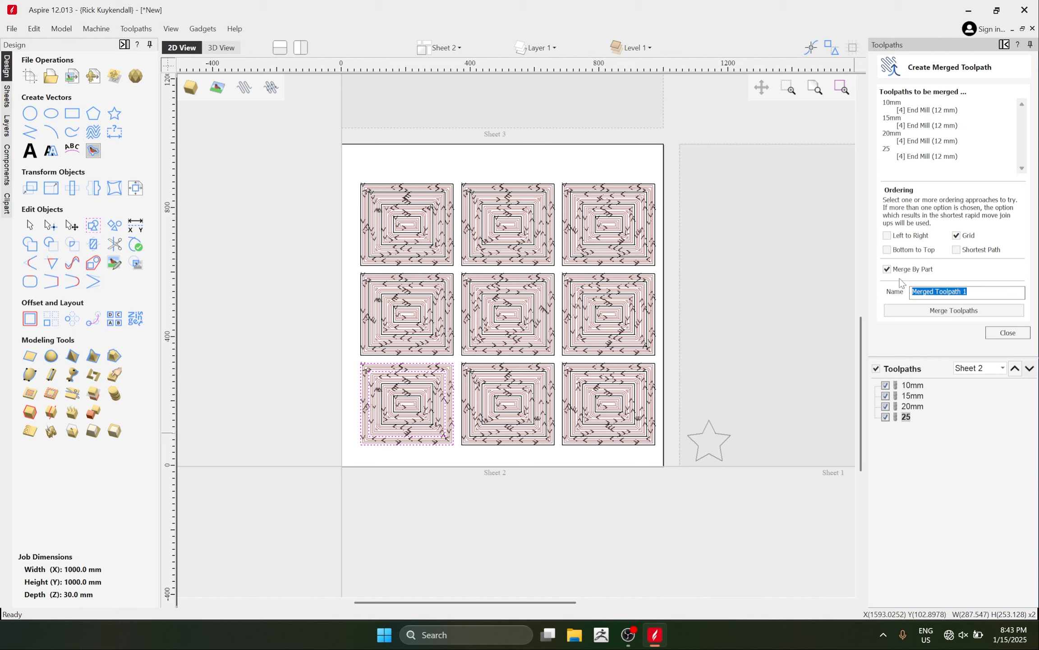
{"action": "left_click", "coordinate": [942, 316]}
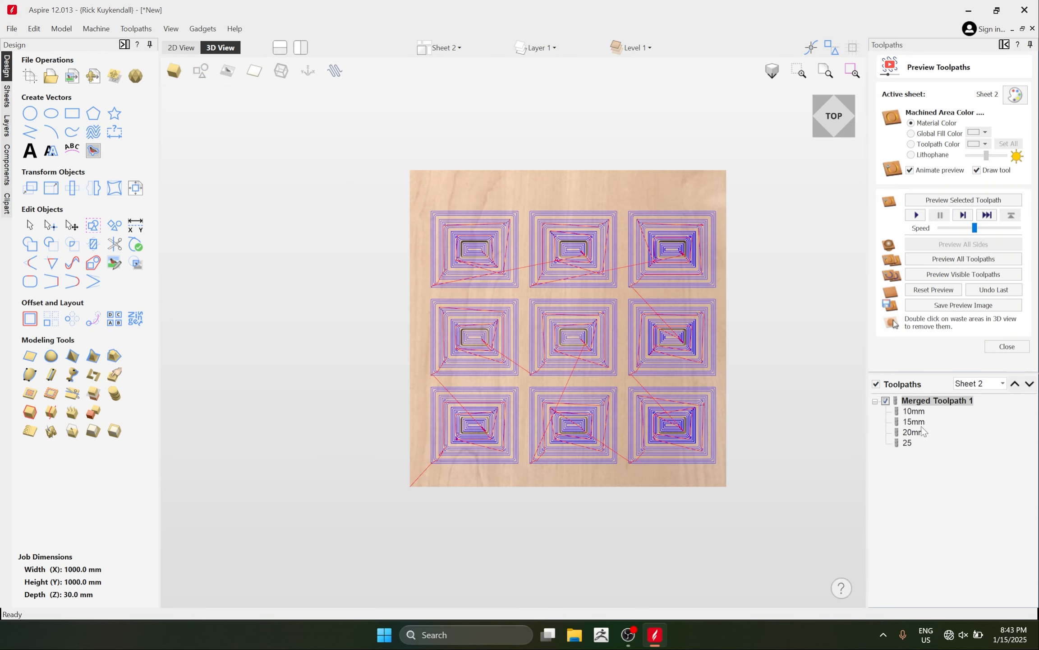
Simulate Merged Toolpath 1 on the already cut material, then reset the preview.
{"action": "left_click", "coordinate": [916, 215]}
{"action": "scroll", "coordinate": [461, 429], "scroll_direction": "up", "scroll_amount": 1}
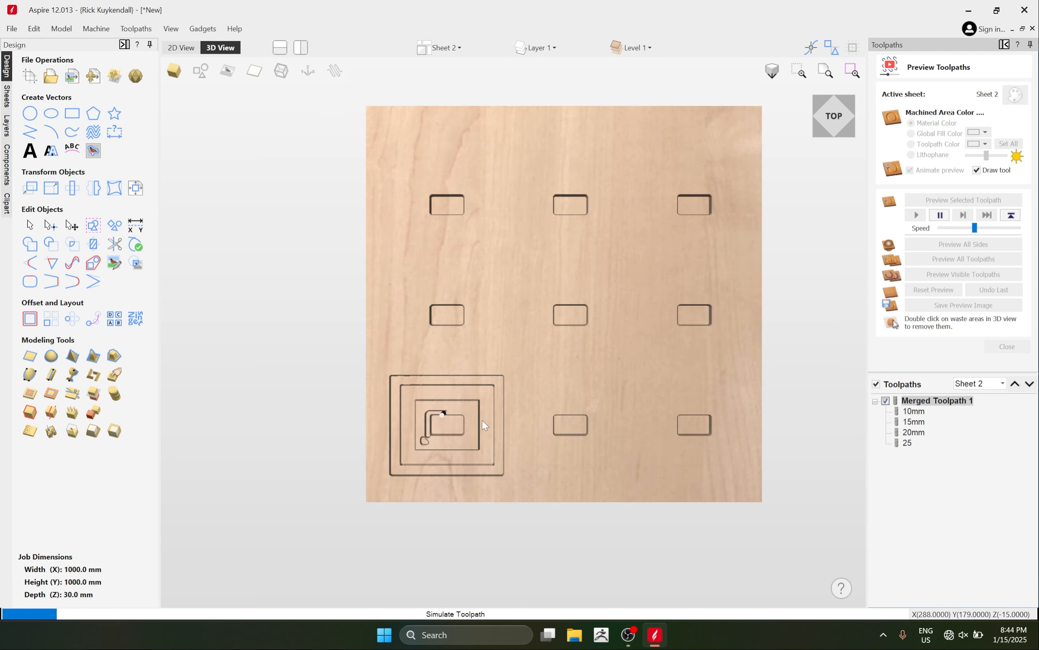
{"action": "left_click", "coordinate": [921, 291]}
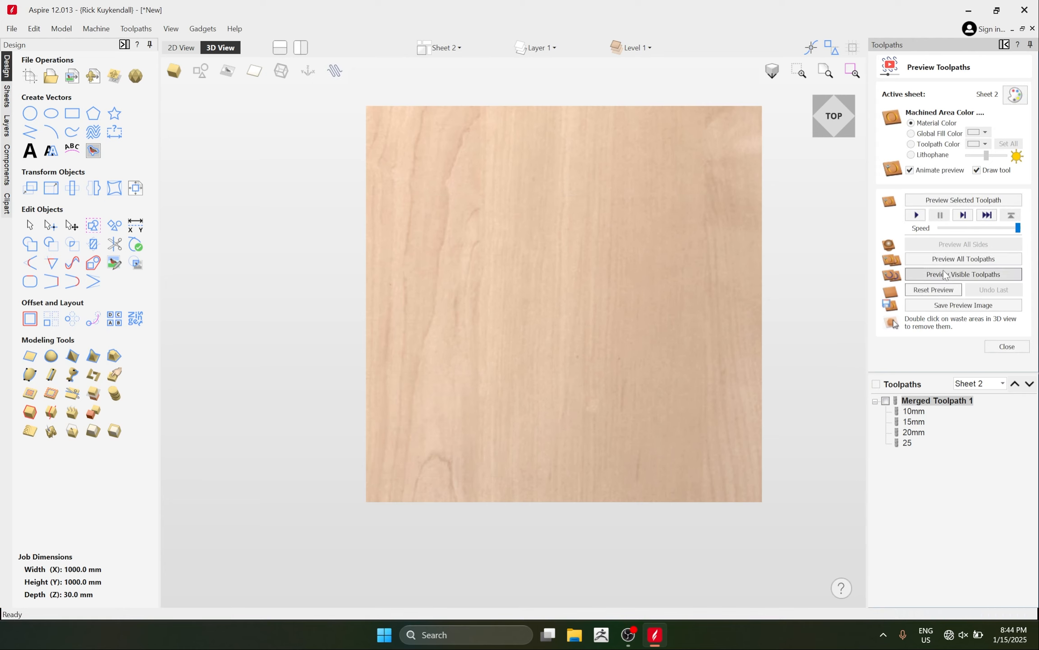
Simulate Merged Toolpath 1 on the uncut material at reduced speed, raising the speed after inspecting the first cell's cutting order.
{"action": "left_click", "coordinate": [957, 229]}
{"action": "left_click", "coordinate": [916, 215]}
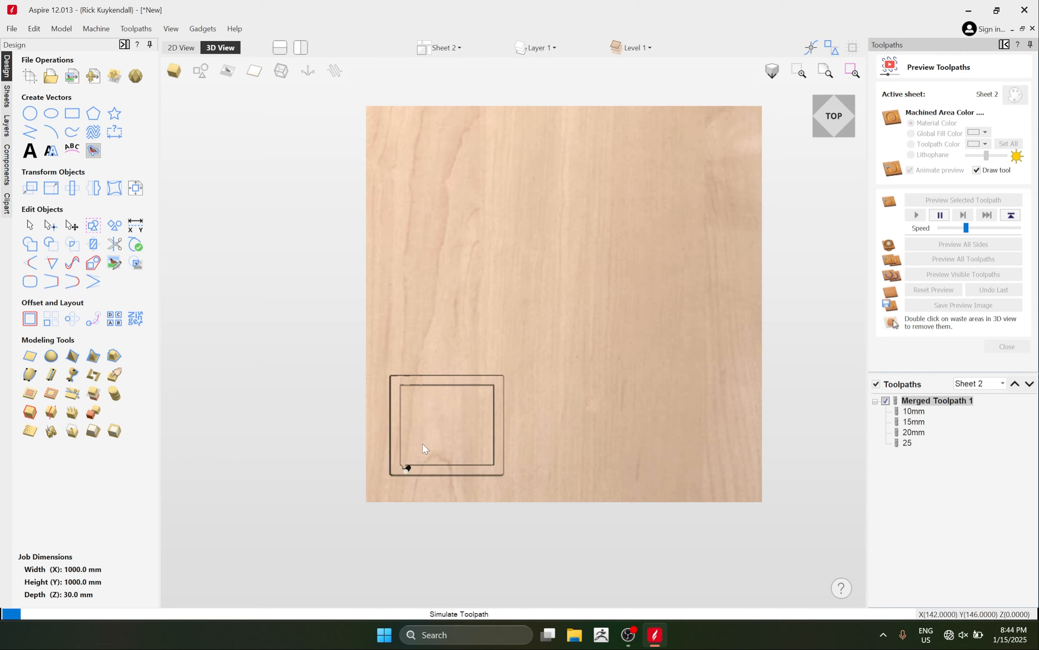
{"action": "scroll", "coordinate": [428, 440], "scroll_direction": "up", "scroll_amount": 2}
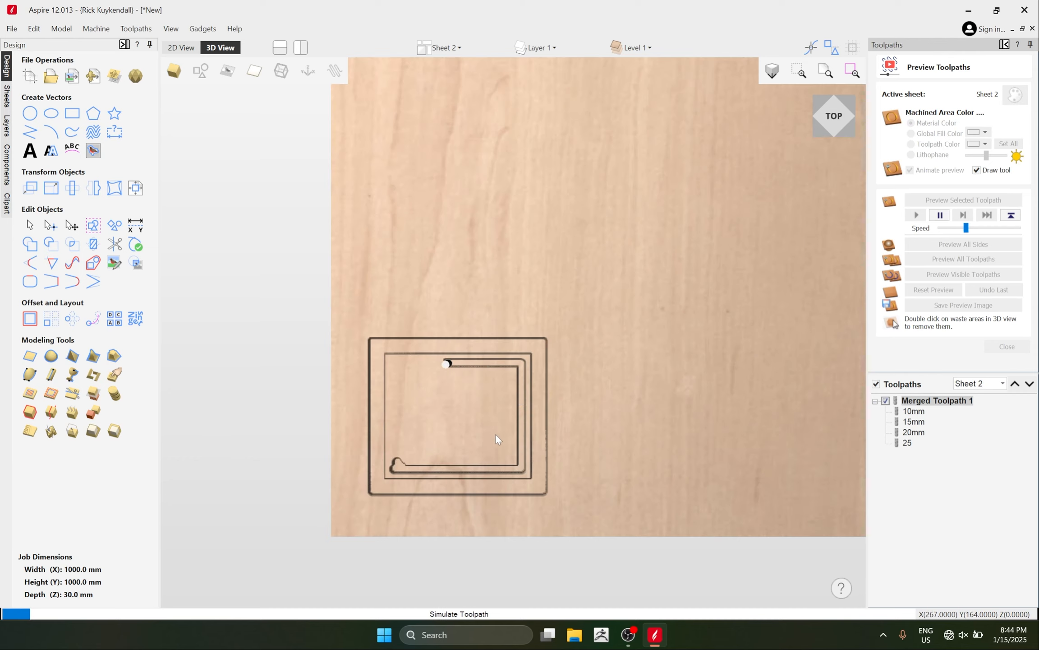
{"action": "scroll", "coordinate": [495, 437], "scroll_direction": "down", "scroll_amount": 2}
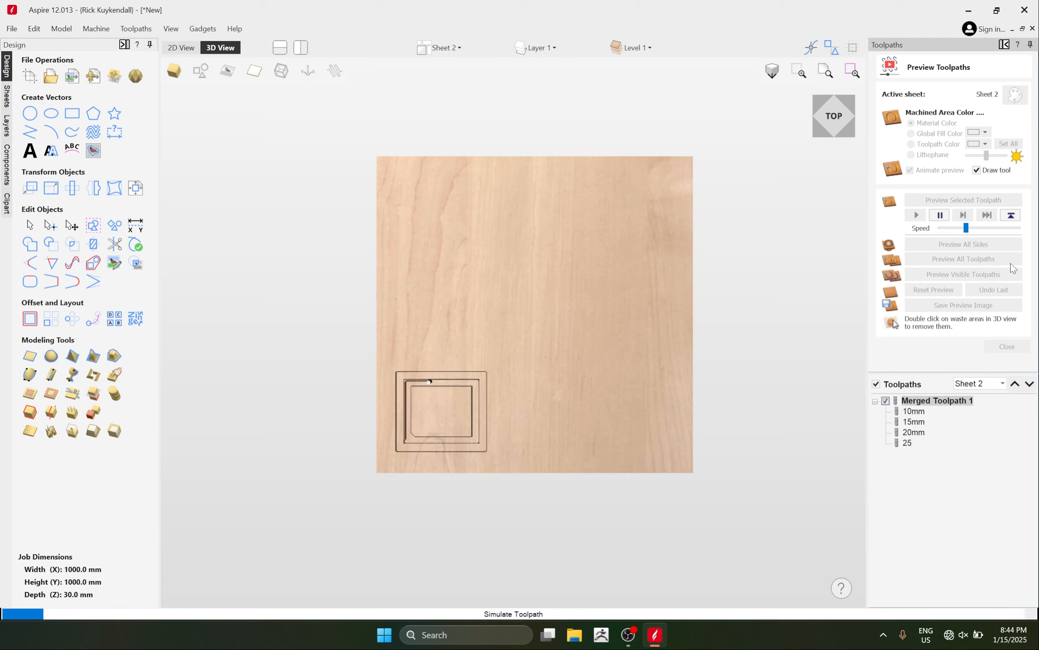
{"action": "left_click_drag", "start_coordinate": [966, 228], "coordinate": [982, 229]}
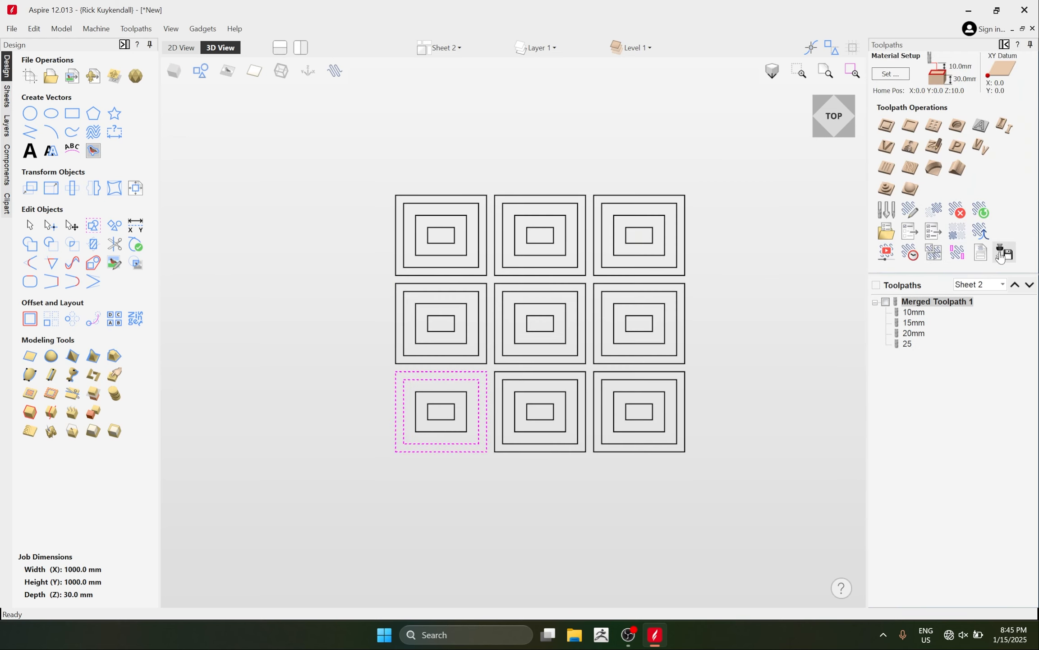
Set up toolpath saving to output visible toolpaths to one file and make Merged Toolpath 1 visible.
{"action": "left_click", "coordinate": [1001, 255]}
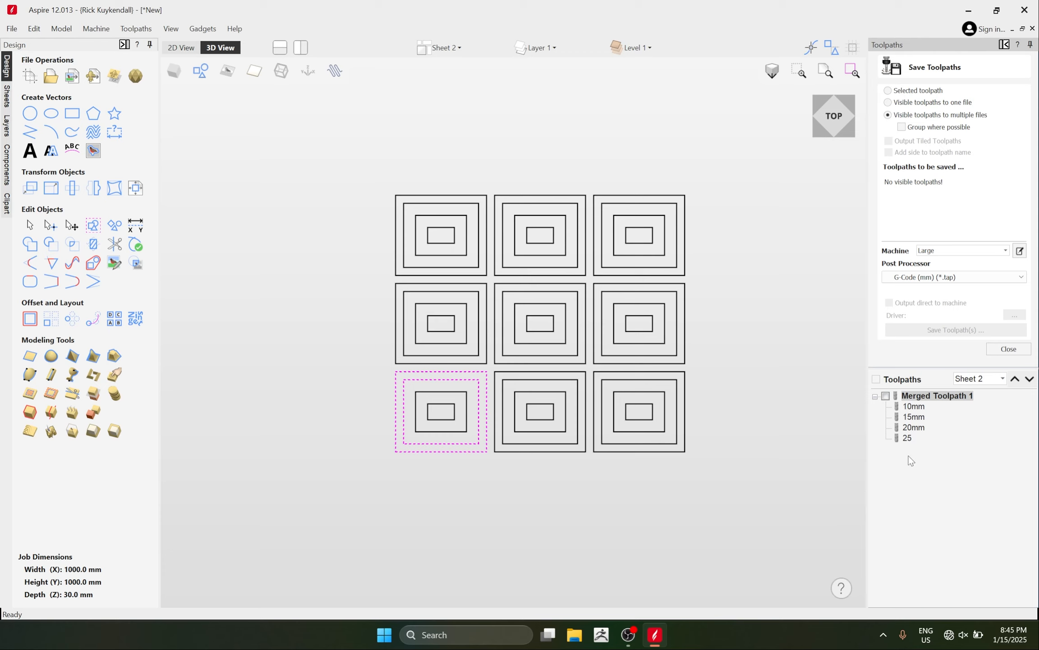
{"action": "left_click", "coordinate": [887, 102]}
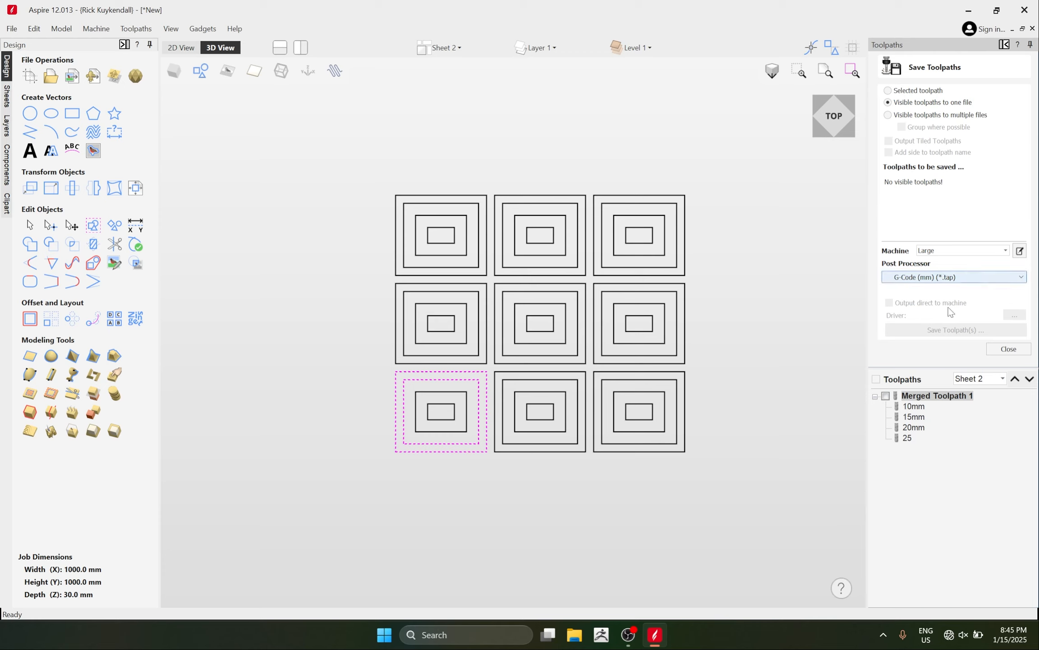
{"action": "left_click", "coordinate": [876, 381]}
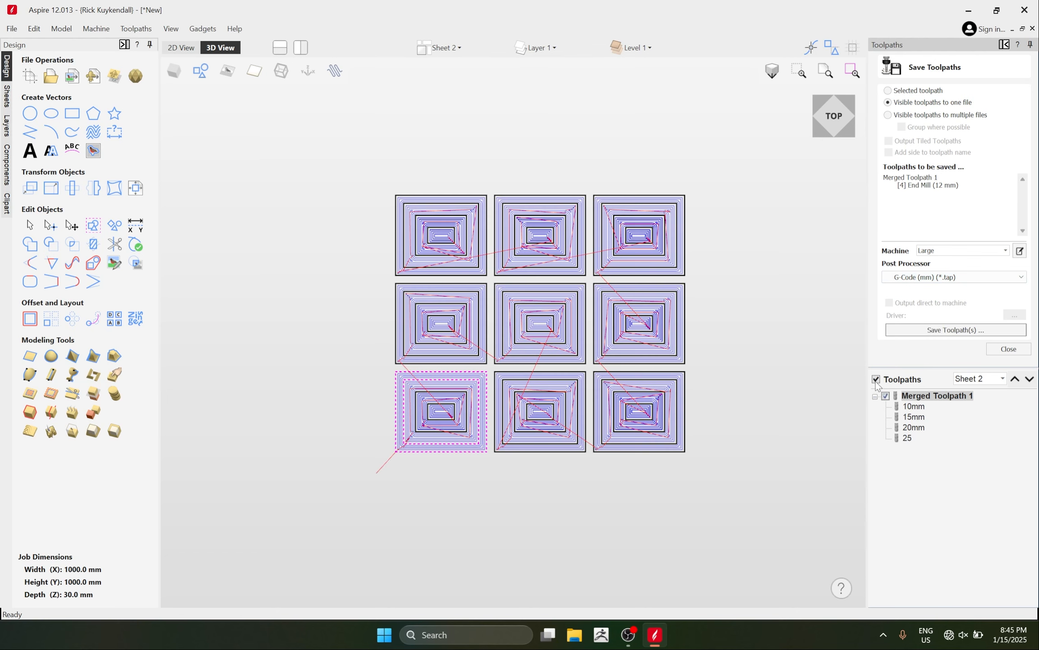
Save the merged toolpath to the Downloads folder as Sheet 2_Merged Toolpath 1.tap and leave the save settings.
{"action": "left_click", "coordinate": [939, 331]}
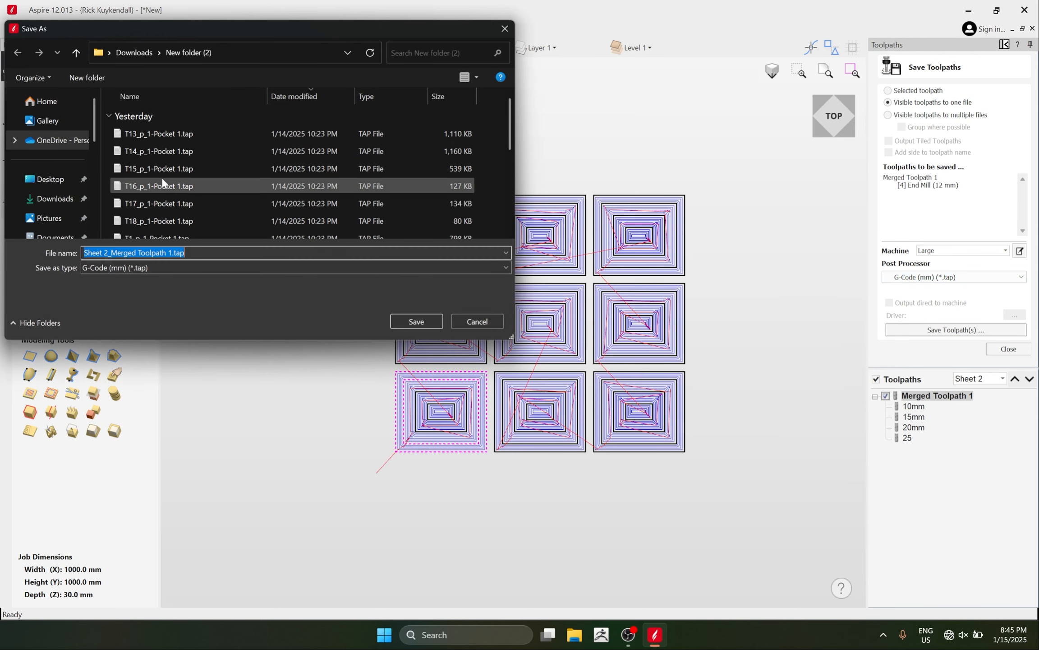
{"action": "left_click", "coordinate": [54, 198]}
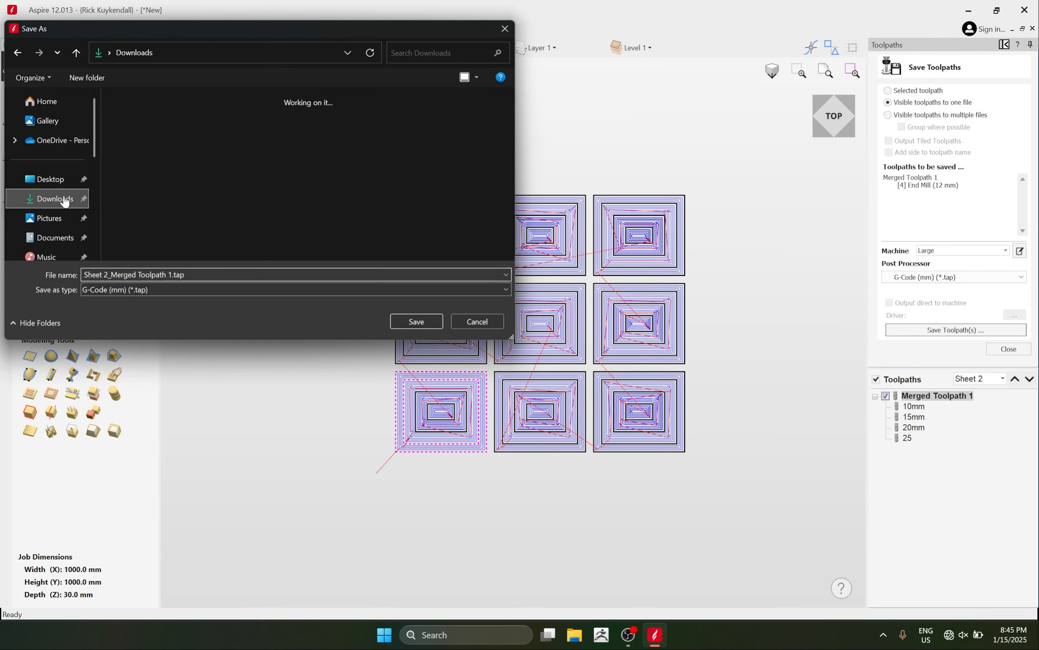
{"action": "left_click", "coordinate": [413, 321]}
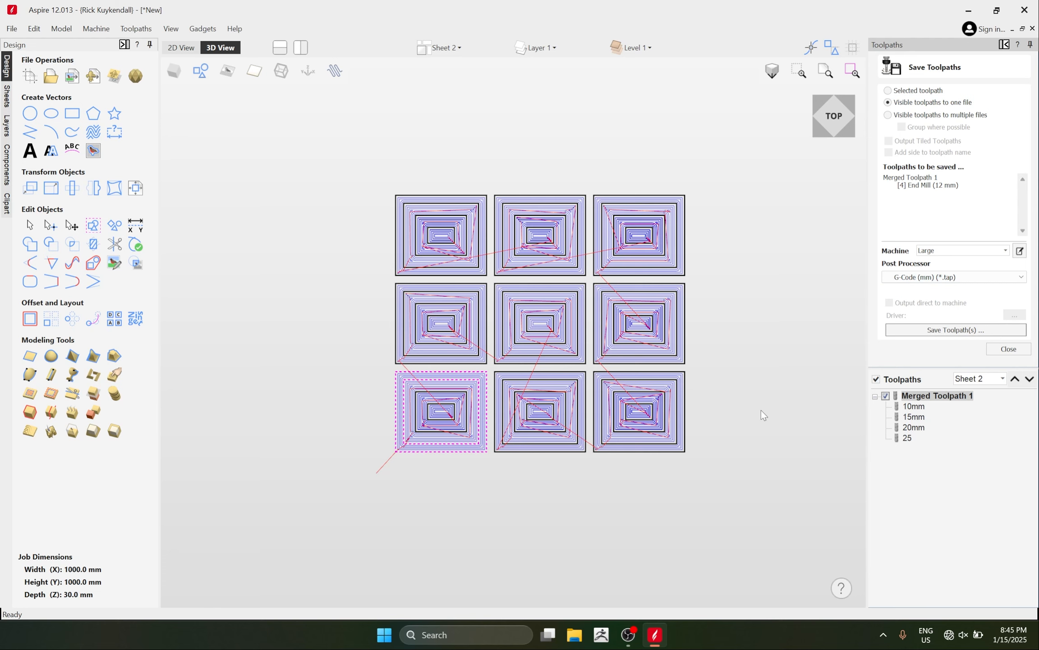
{"action": "left_click", "coordinate": [1008, 349]}
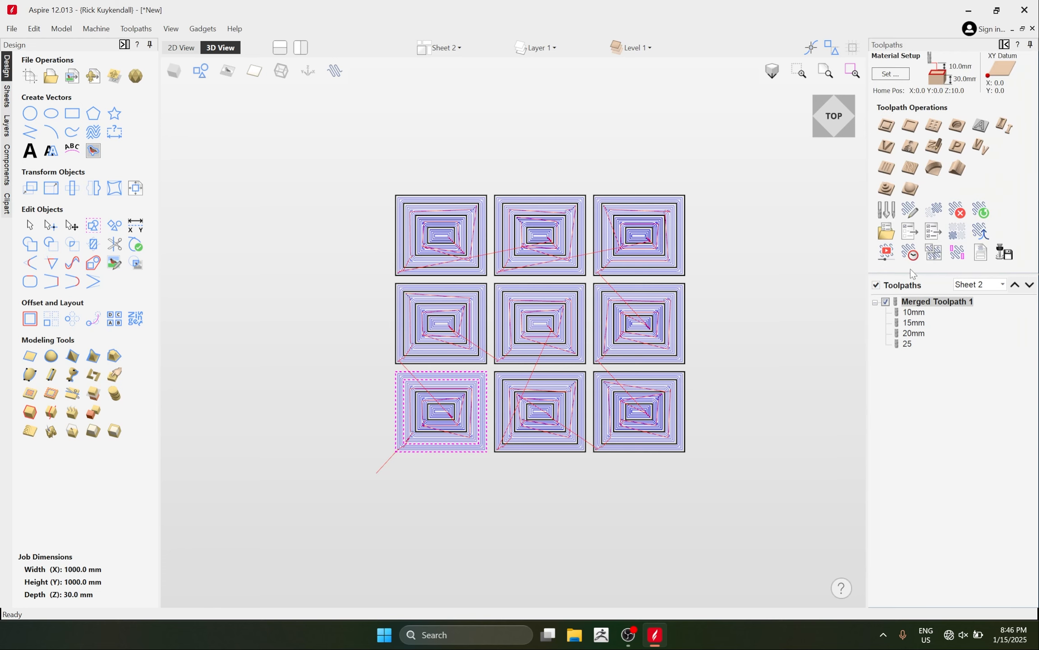